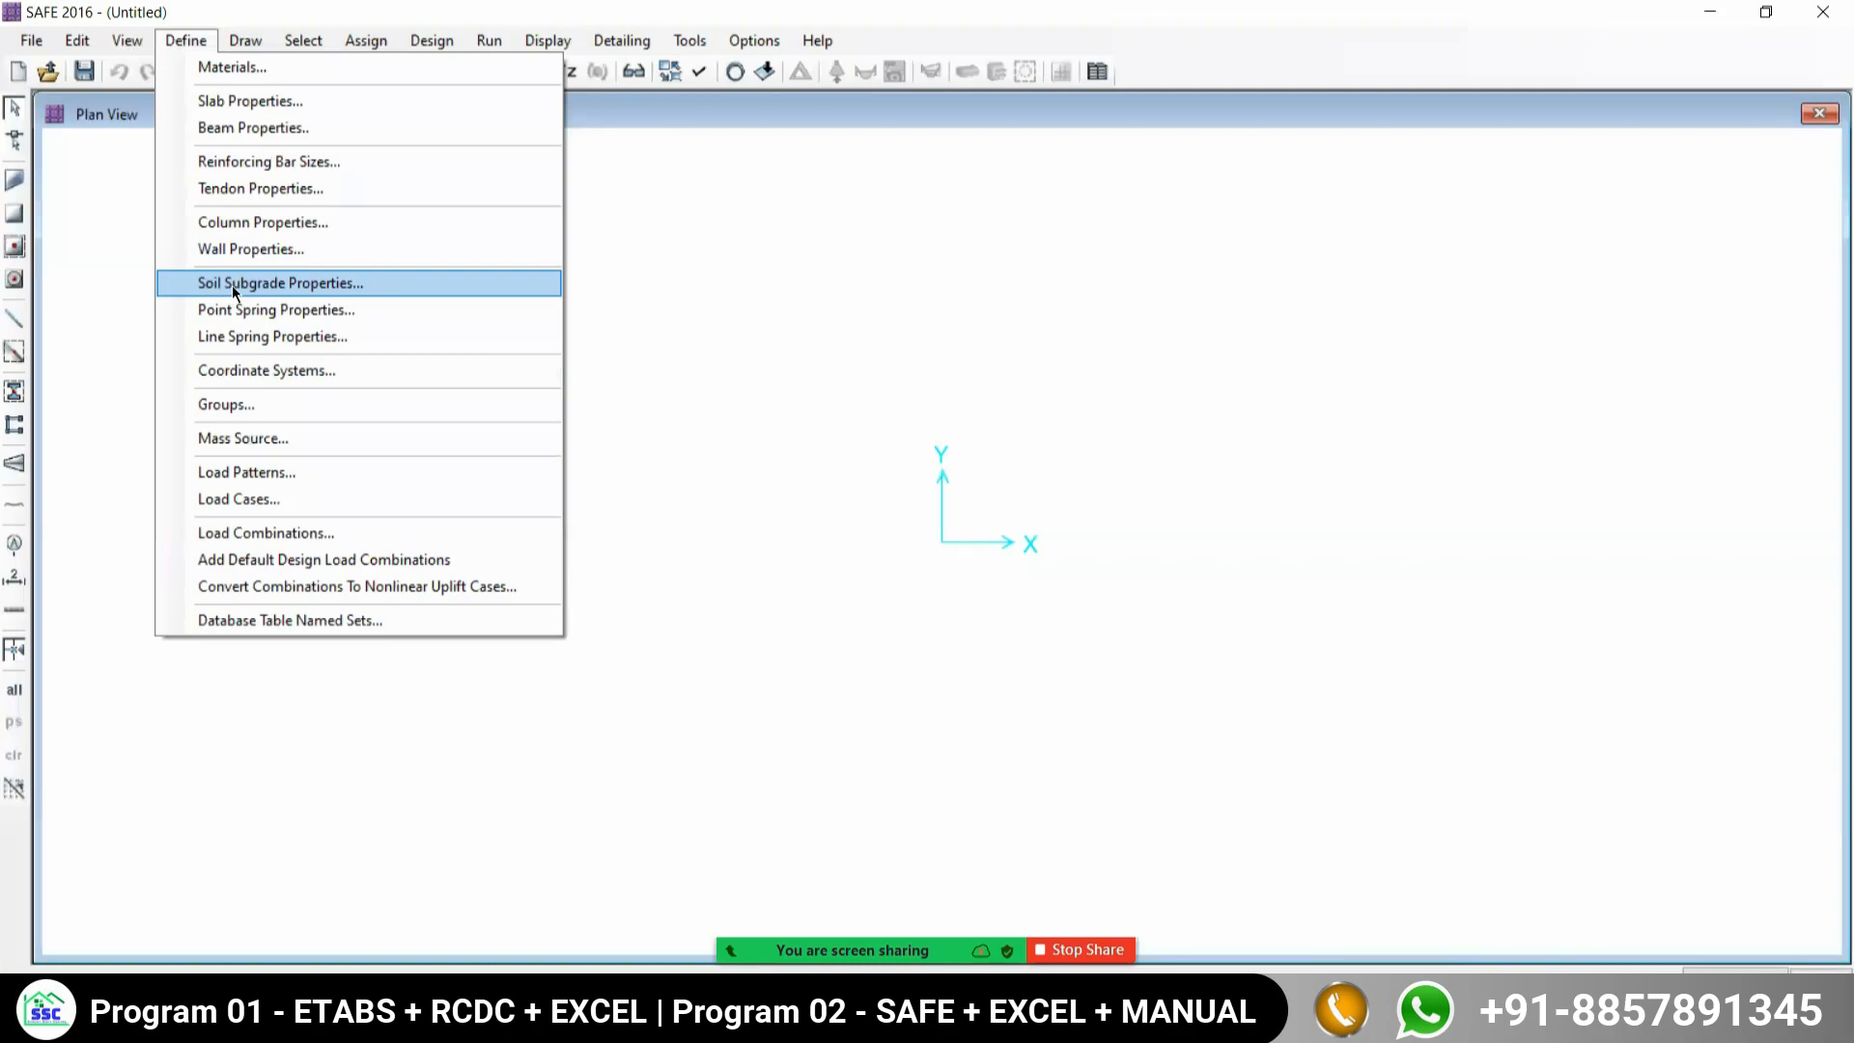
# Open the soil subgrade property definitions.
pyautogui.click(232, 284)
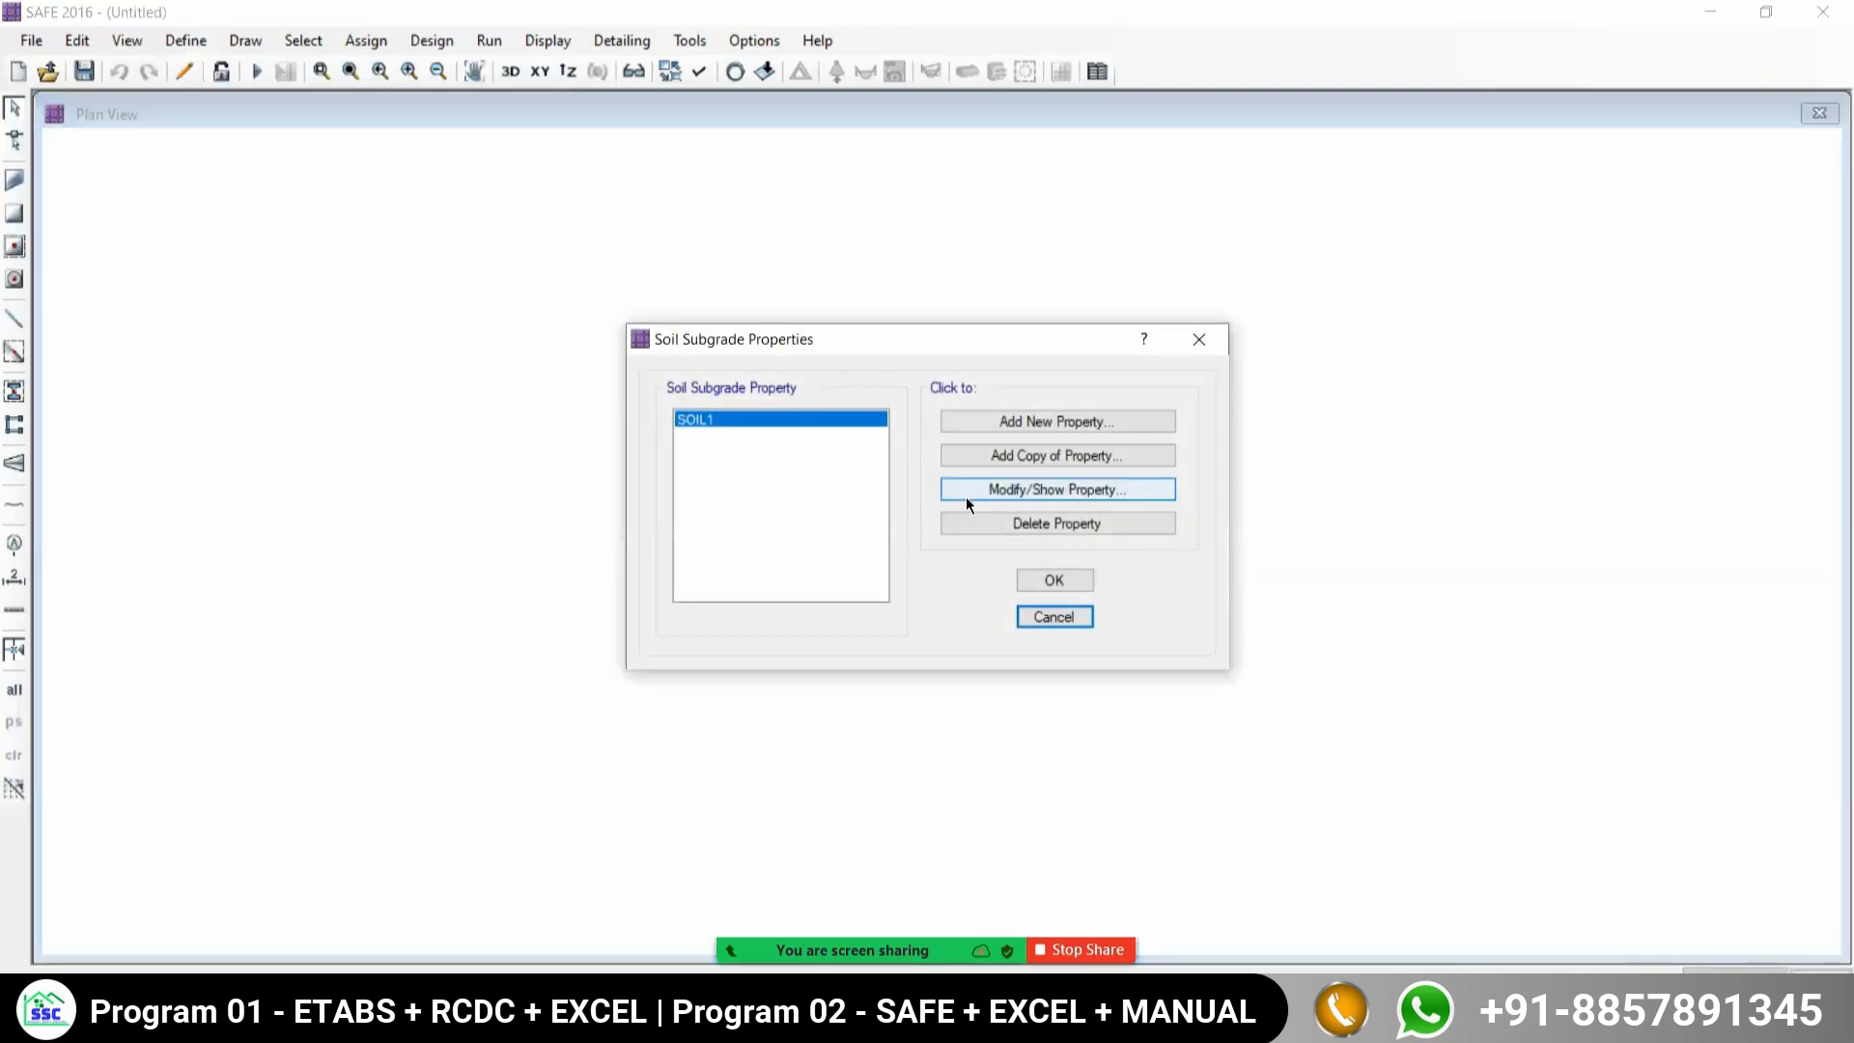
# Annotate the screen with the handwritten subgrade modulus formula K = SBC over allowable settlement, starting a second equation line below it.
pyautogui.moveTo(1128, 898)
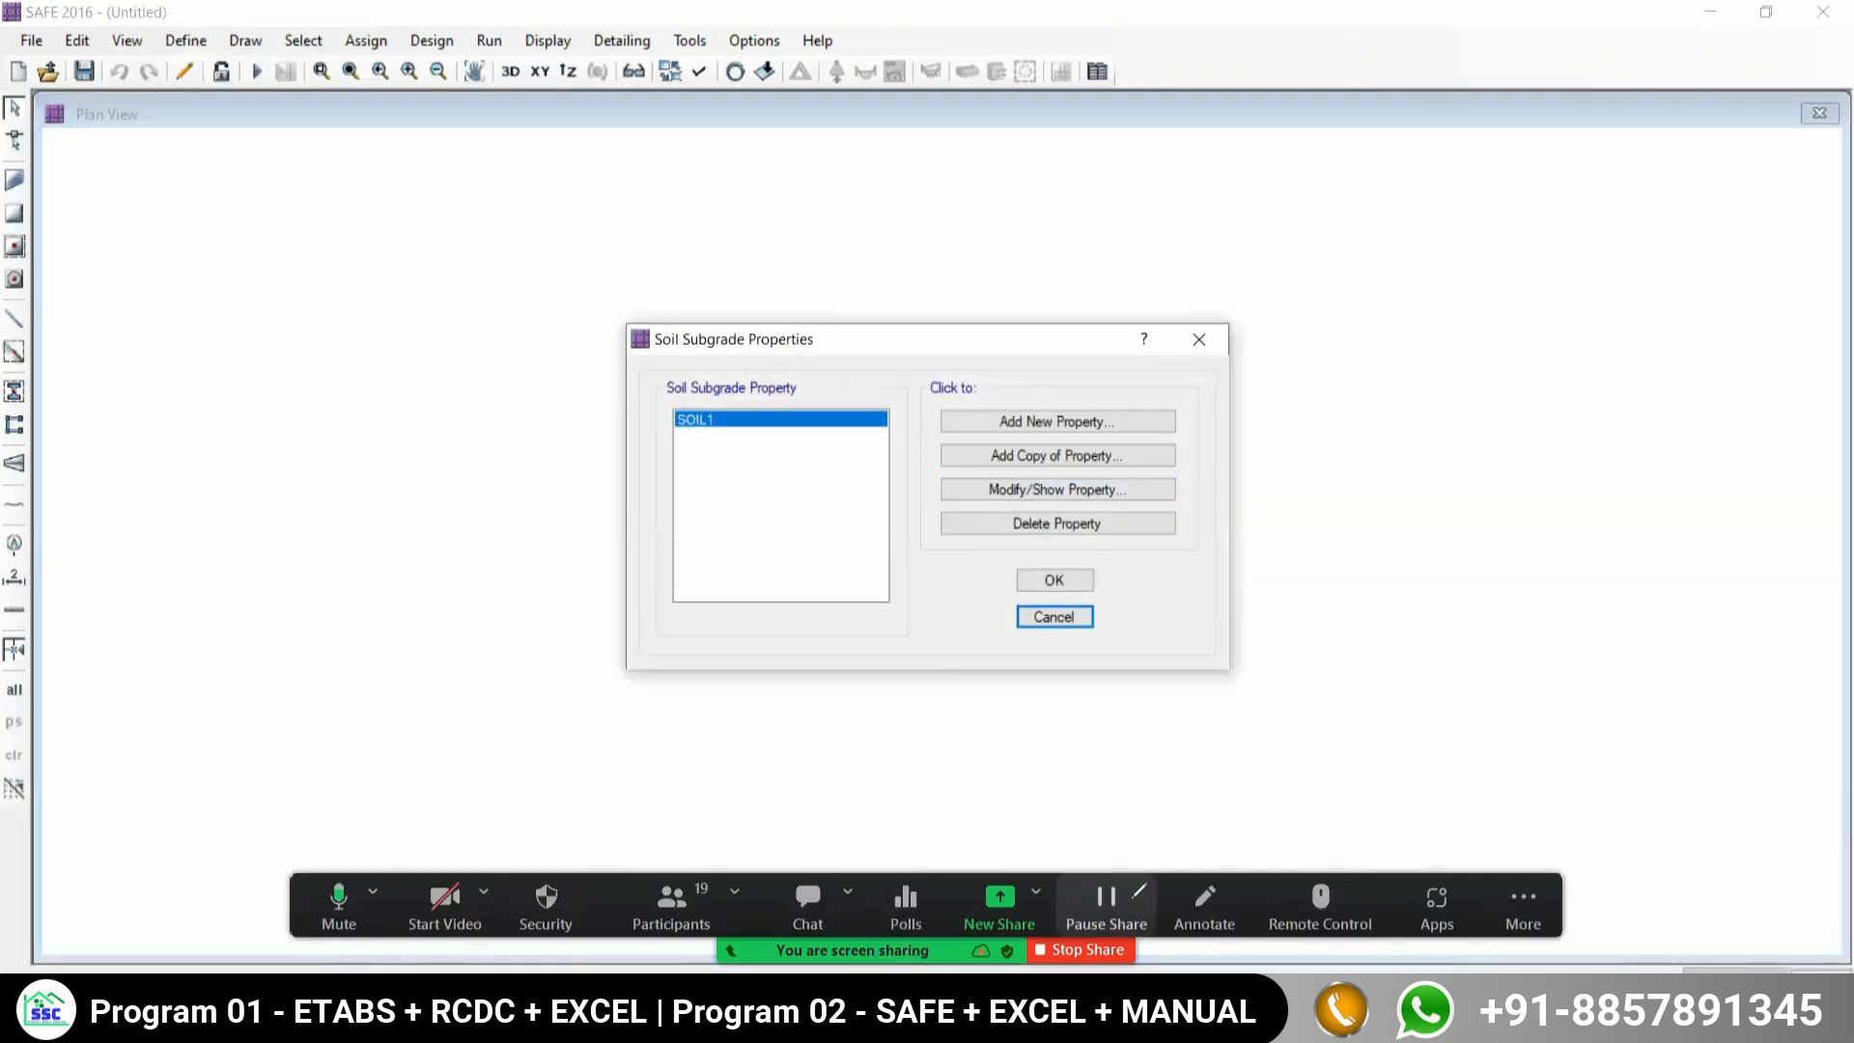
pyautogui.click(1205, 905)
pyautogui.moveTo(93, 337)
pyautogui.mouseDown()
pyautogui.moveTo(83, 403)
pyautogui.moveTo(217, 344)
pyautogui.mouseUp()
pyautogui.moveTo(198, 356); pyautogui.dragTo(220, 357)
pyautogui.moveTo(289, 292); pyautogui.dragTo(280, 336)
pyautogui.moveTo(348, 297)
pyautogui.mouseDown()
pyautogui.moveTo(343, 332)
pyautogui.moveTo(357, 307)
pyautogui.moveTo(439, 309)
pyautogui.mouseUp()
pyautogui.moveTo(261, 383); pyautogui.dragTo(405, 344)
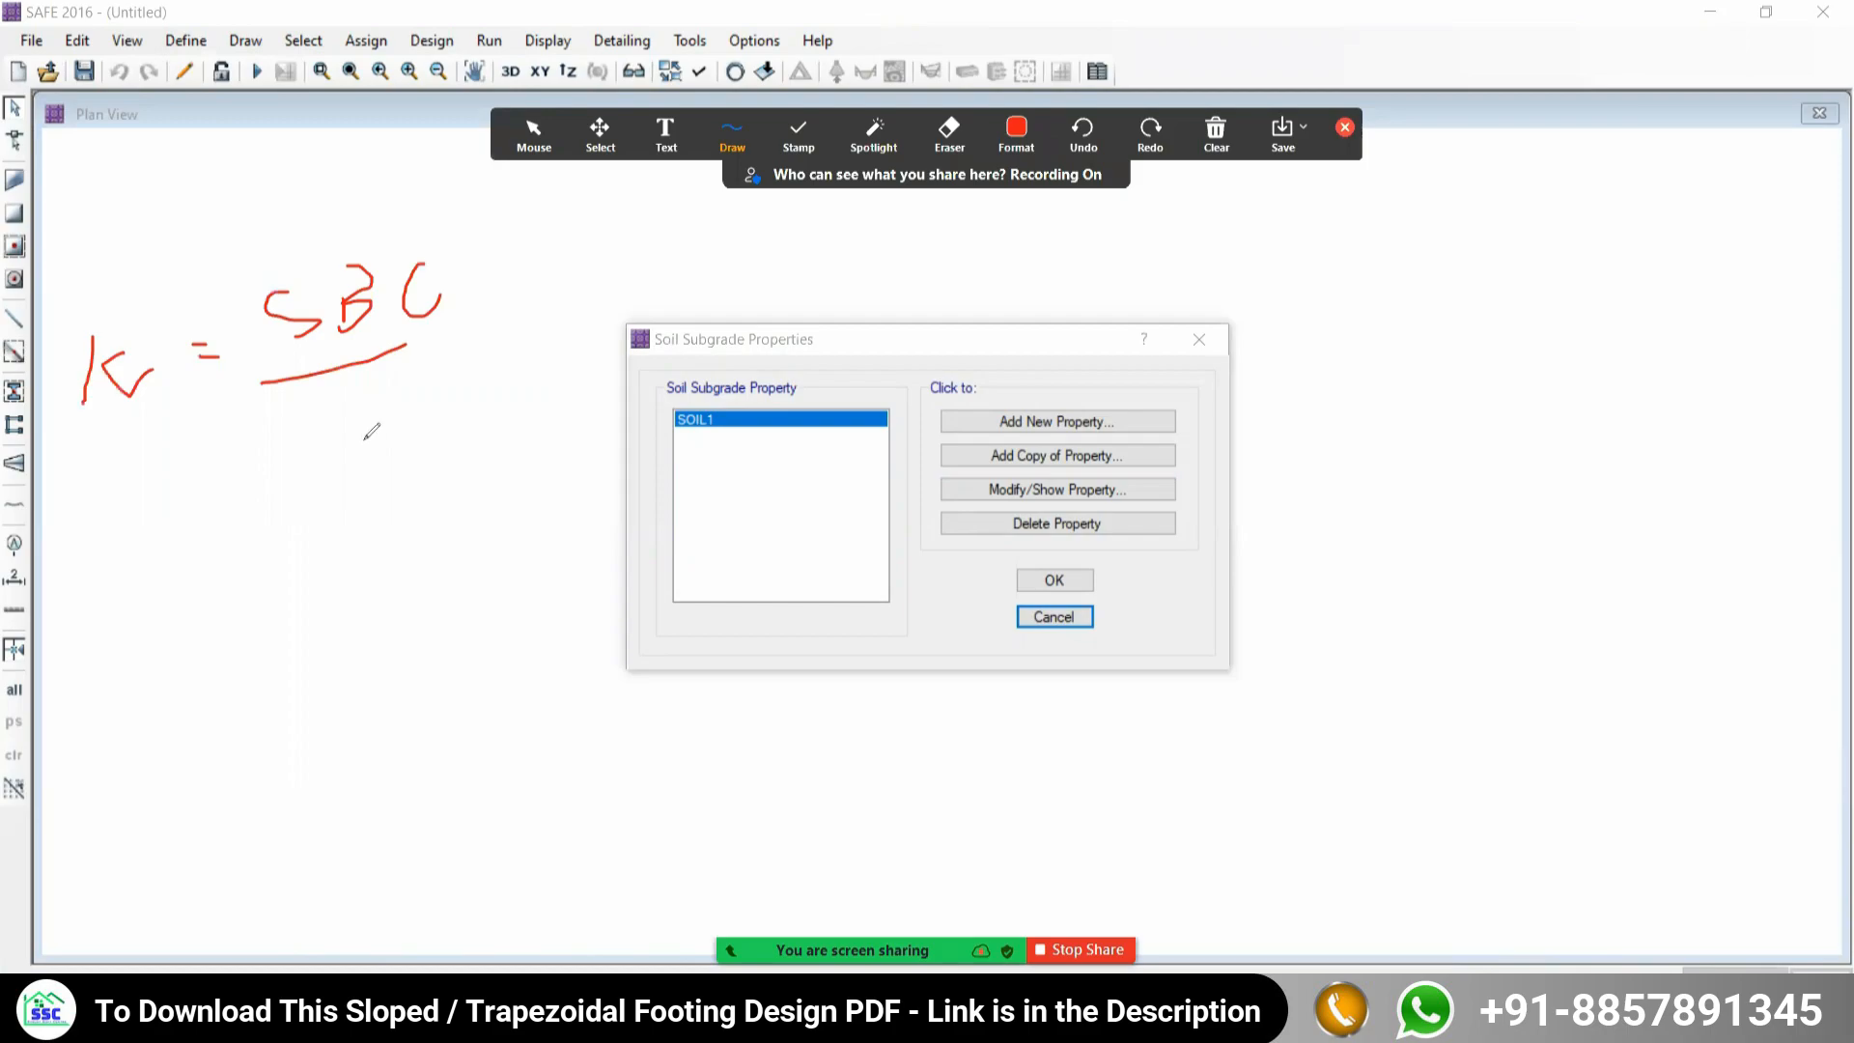
pyautogui.moveTo(263, 382); pyautogui.dragTo(469, 340)
pyautogui.moveTo(345, 363); pyautogui.dragTo(346, 420)
pyautogui.moveTo(350, 360)
pyautogui.mouseDown()
pyautogui.moveTo(374, 409)
pyautogui.moveTo(375, 388)
pyautogui.mouseUp()
pyautogui.moveTo(398, 360)
pyautogui.mouseDown()
pyautogui.moveTo(398, 398)
pyautogui.moveTo(414, 398)
pyautogui.moveTo(392, 396)
pyautogui.moveTo(427, 399)
pyautogui.mouseUp()
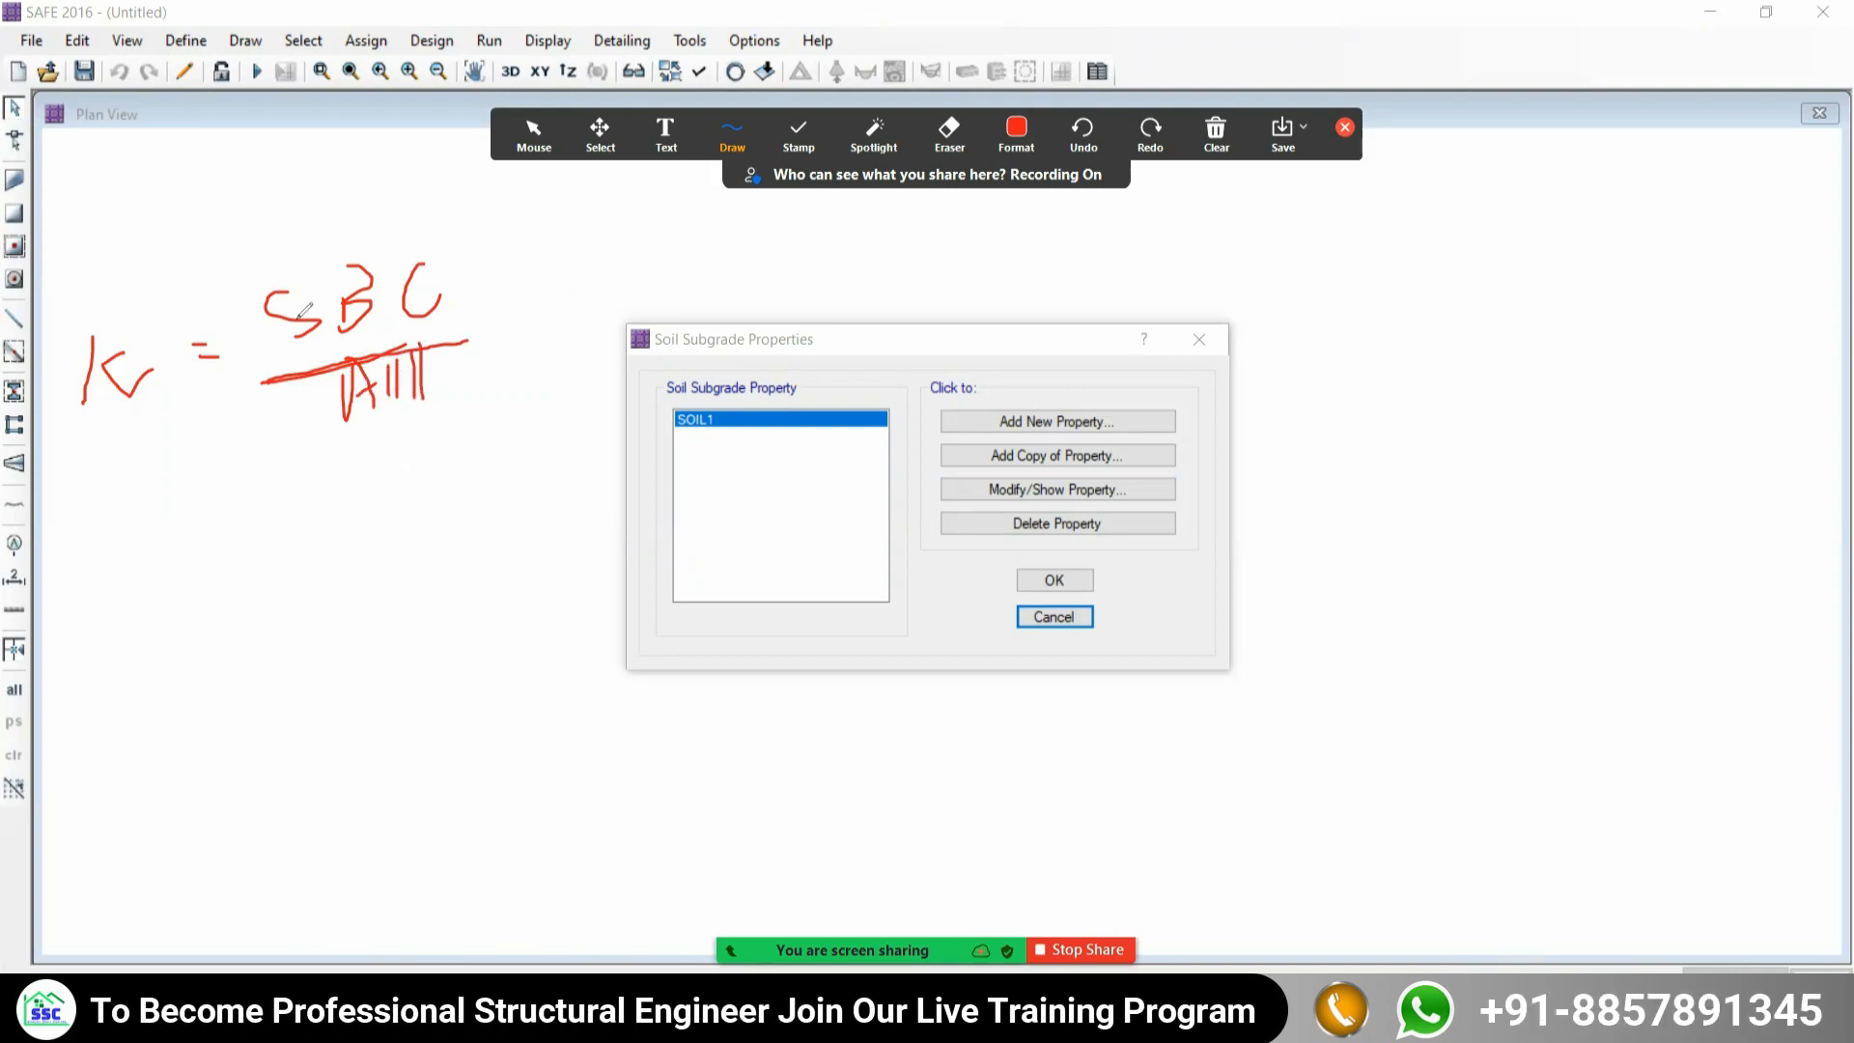
pyautogui.moveTo(184, 568); pyautogui.dragTo(261, 572)
# Look up the soil's SBC and allowable settlement in the square footing design PDF, then return to SAFE.
pyautogui.click(533, 130)
pyautogui.hotkey('alt', 'Tab')
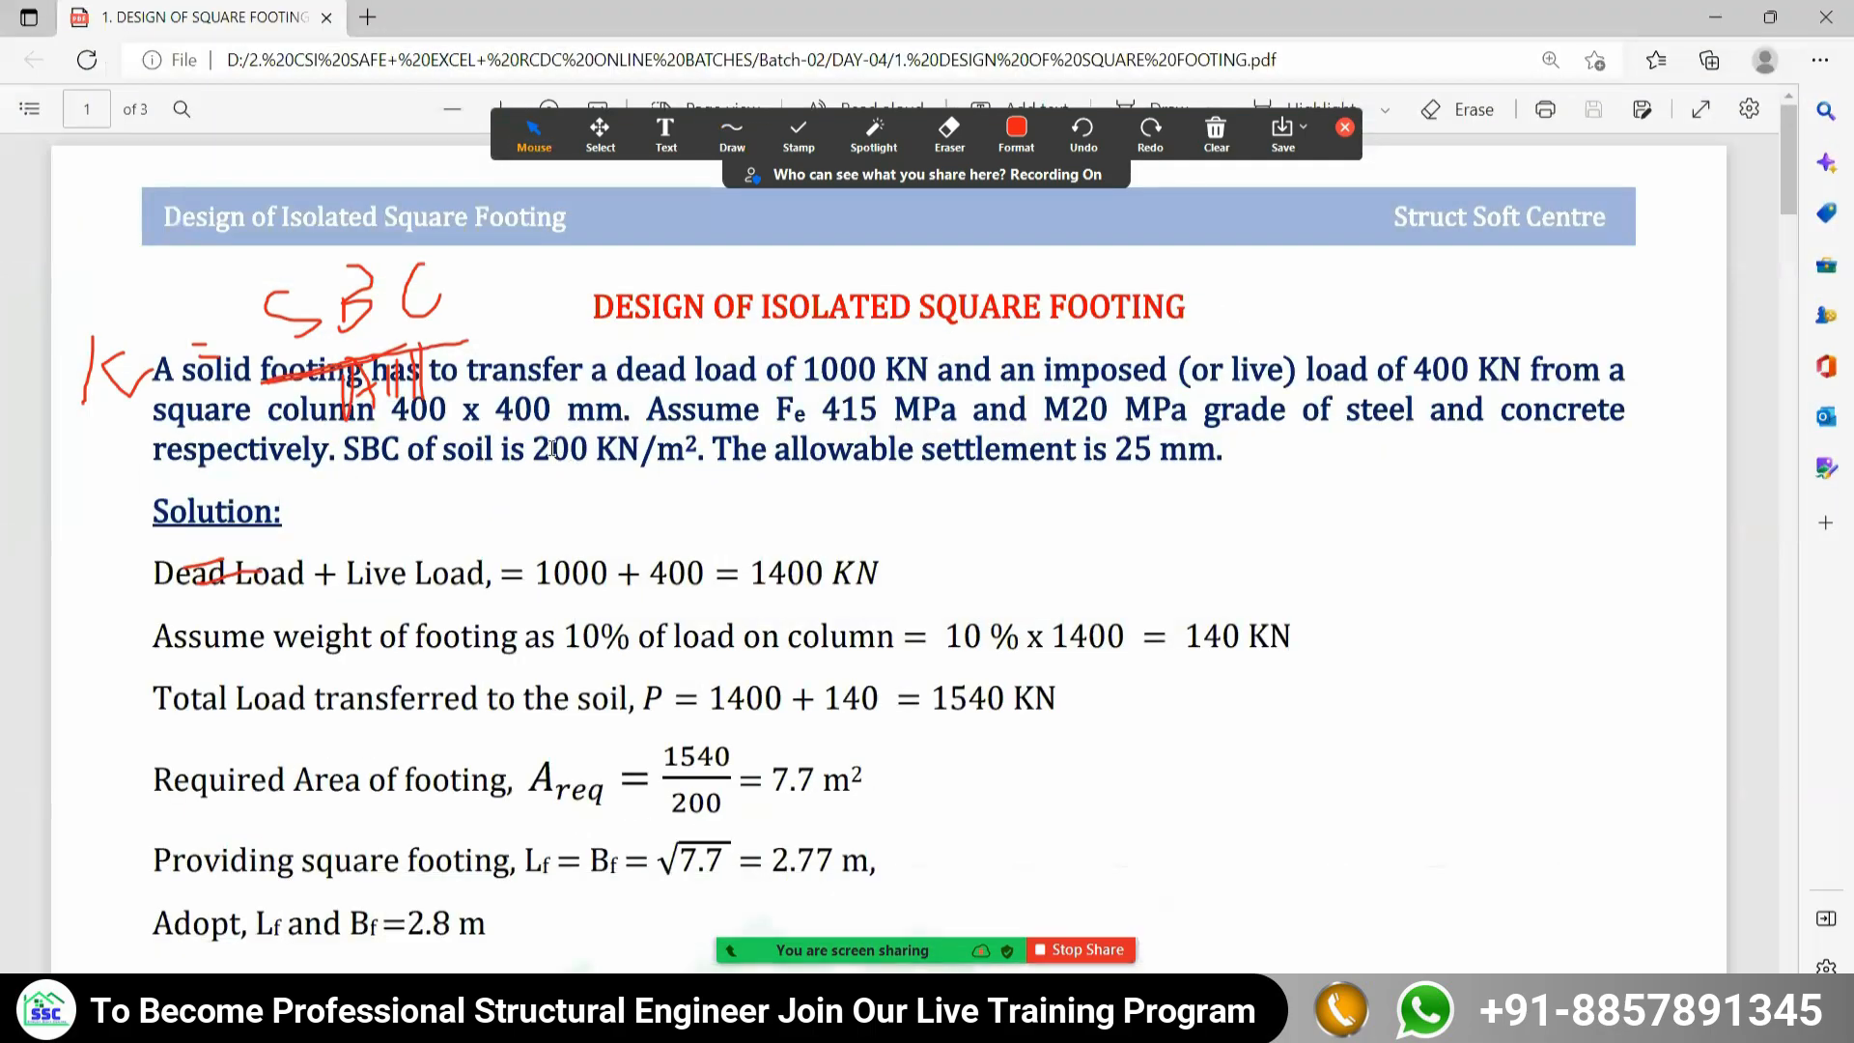
pyautogui.moveTo(593, 449); pyautogui.dragTo(532, 447)
pyautogui.moveTo(1152, 449); pyautogui.dragTo(1127, 448)
pyautogui.click(1117, 448)
pyautogui.hotkey('alt', 'Tab')
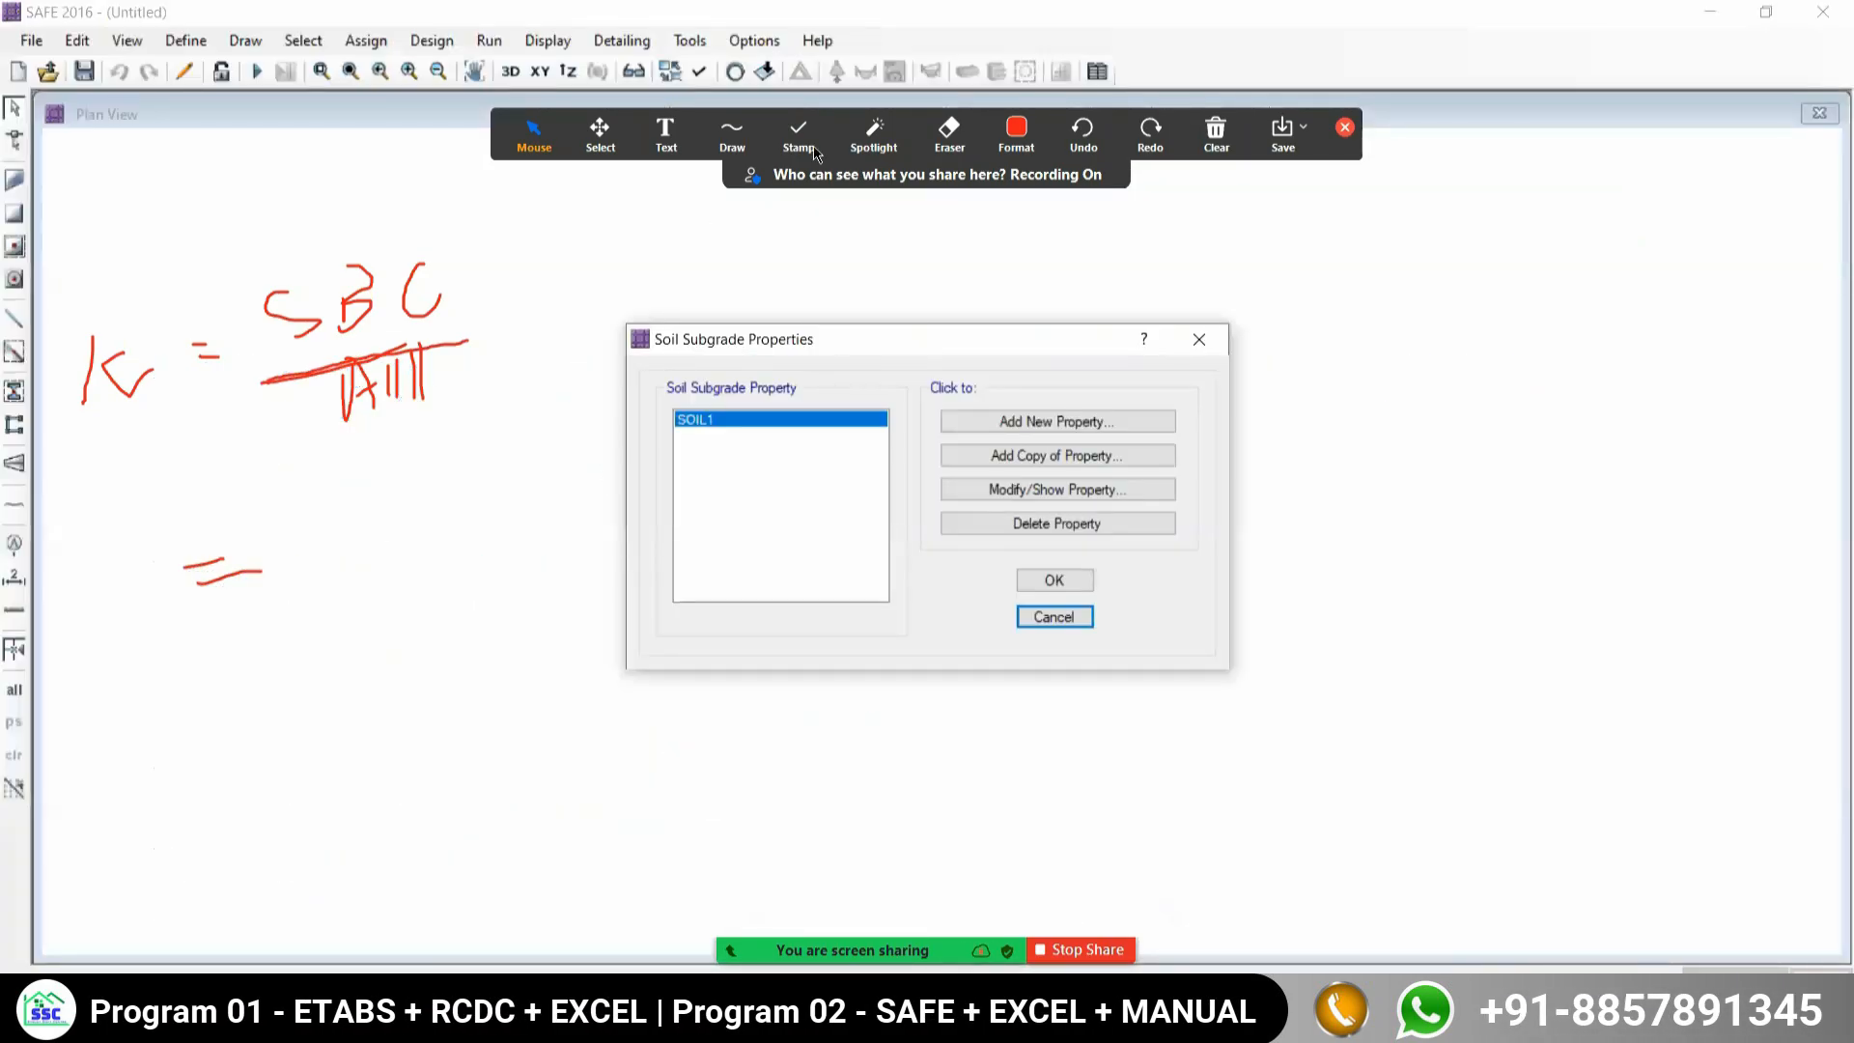
# Handwrite the substituted values, 200 KN/m² over 0.025, beneath the subgrade modulus formula.
pyautogui.click(732, 133)
pyautogui.moveTo(342, 475)
pyautogui.mouseDown()
pyautogui.moveTo(331, 497)
pyautogui.moveTo(365, 525)
pyautogui.mouseUp()
pyautogui.moveTo(396, 447); pyautogui.dragTo(401, 458)
pyautogui.moveTo(483, 437)
pyautogui.mouseDown()
pyautogui.moveTo(483, 500)
pyautogui.moveTo(510, 442)
pyautogui.mouseUp()
pyautogui.moveTo(328, 591); pyautogui.dragTo(570, 543)
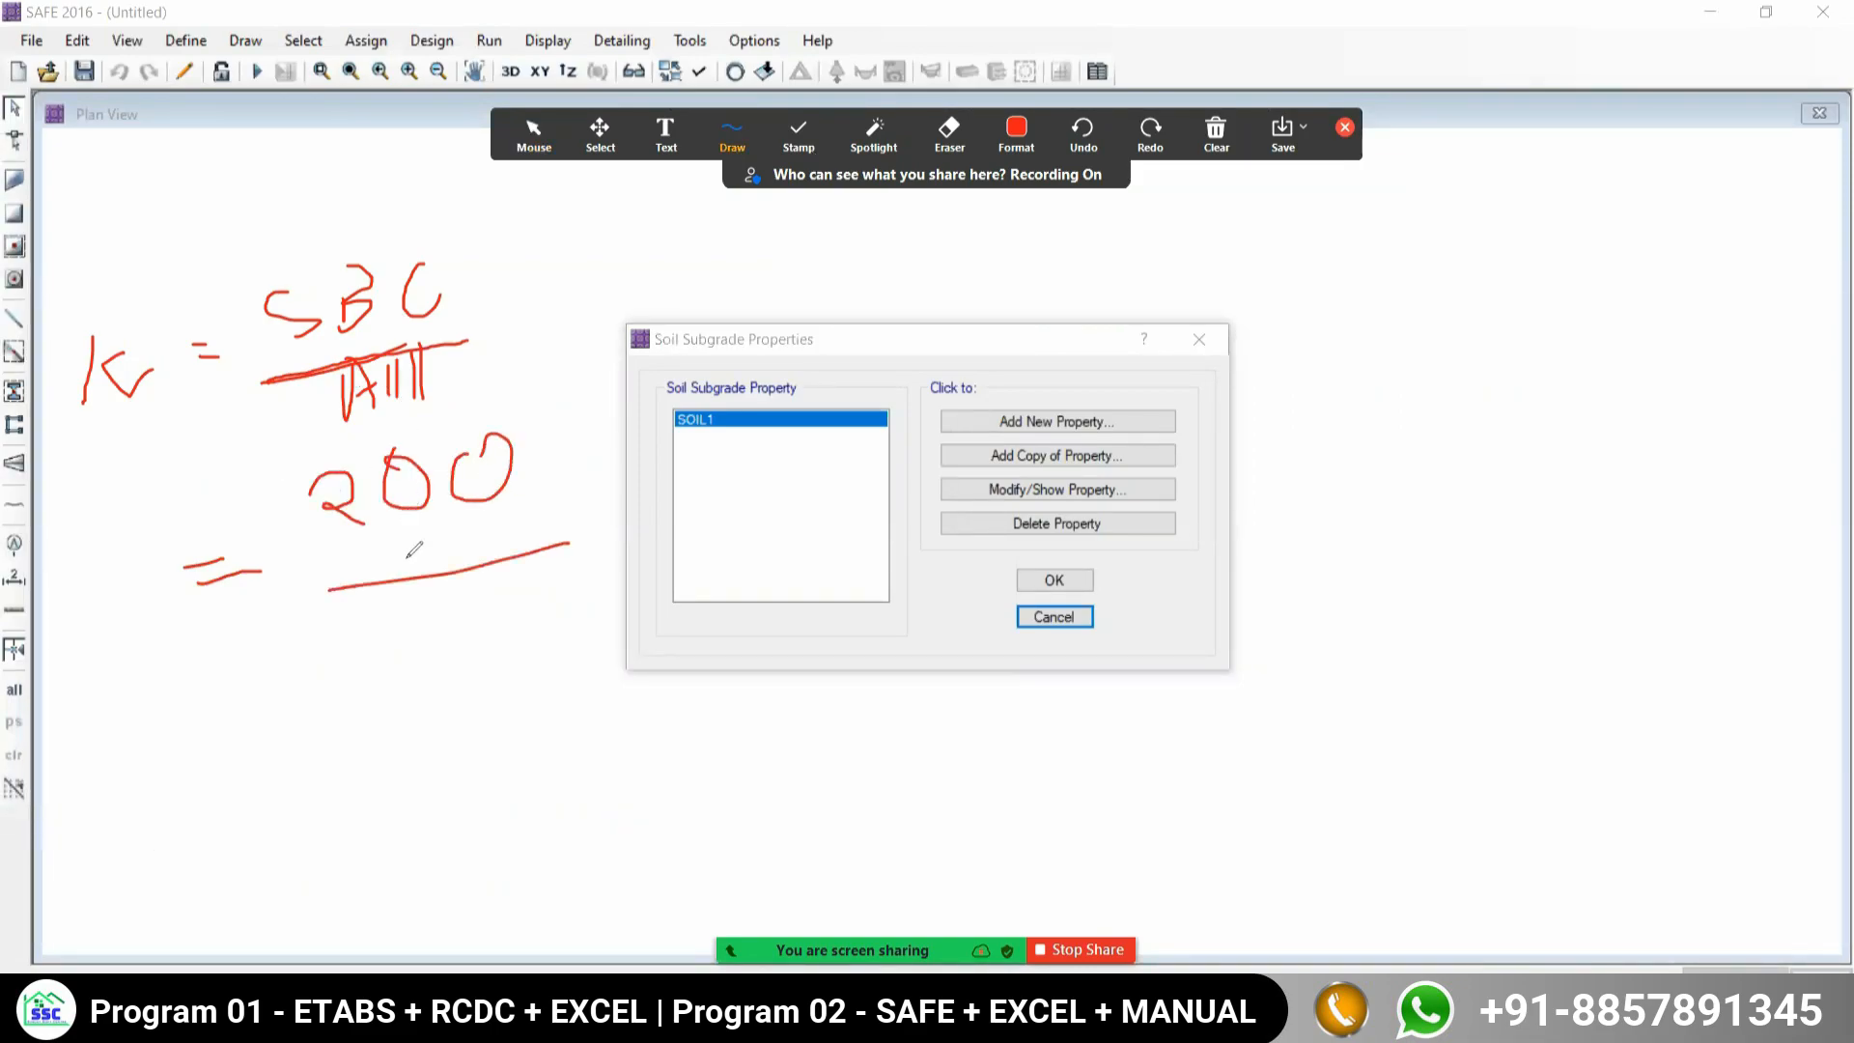
pyautogui.moveTo(391, 607); pyautogui.dragTo(385, 620)
pyautogui.moveTo(580, 391); pyautogui.dragTo(575, 462)
pyautogui.moveTo(606, 391)
pyautogui.mouseDown()
pyautogui.moveTo(579, 425)
pyautogui.moveTo(611, 440)
pyautogui.mouseUp()
pyautogui.moveTo(610, 439)
pyautogui.mouseDown()
pyautogui.moveTo(618, 386)
pyautogui.moveTo(633, 415)
pyautogui.mouseUp()
pyautogui.moveTo(632, 415)
pyautogui.mouseDown()
pyautogui.moveTo(632, 350)
pyautogui.moveTo(636, 446)
pyautogui.mouseUp()
pyautogui.moveTo(681, 415)
pyautogui.mouseDown()
pyautogui.moveTo(688, 385)
pyautogui.moveTo(713, 413)
pyautogui.mouseUp()
pyautogui.moveTo(723, 316); pyautogui.dragTo(759, 340)
pyautogui.moveTo(715, 425)
pyautogui.mouseDown()
pyautogui.moveTo(749, 409)
pyautogui.moveTo(701, 456)
pyautogui.mouseUp()
pyautogui.click(397, 643)
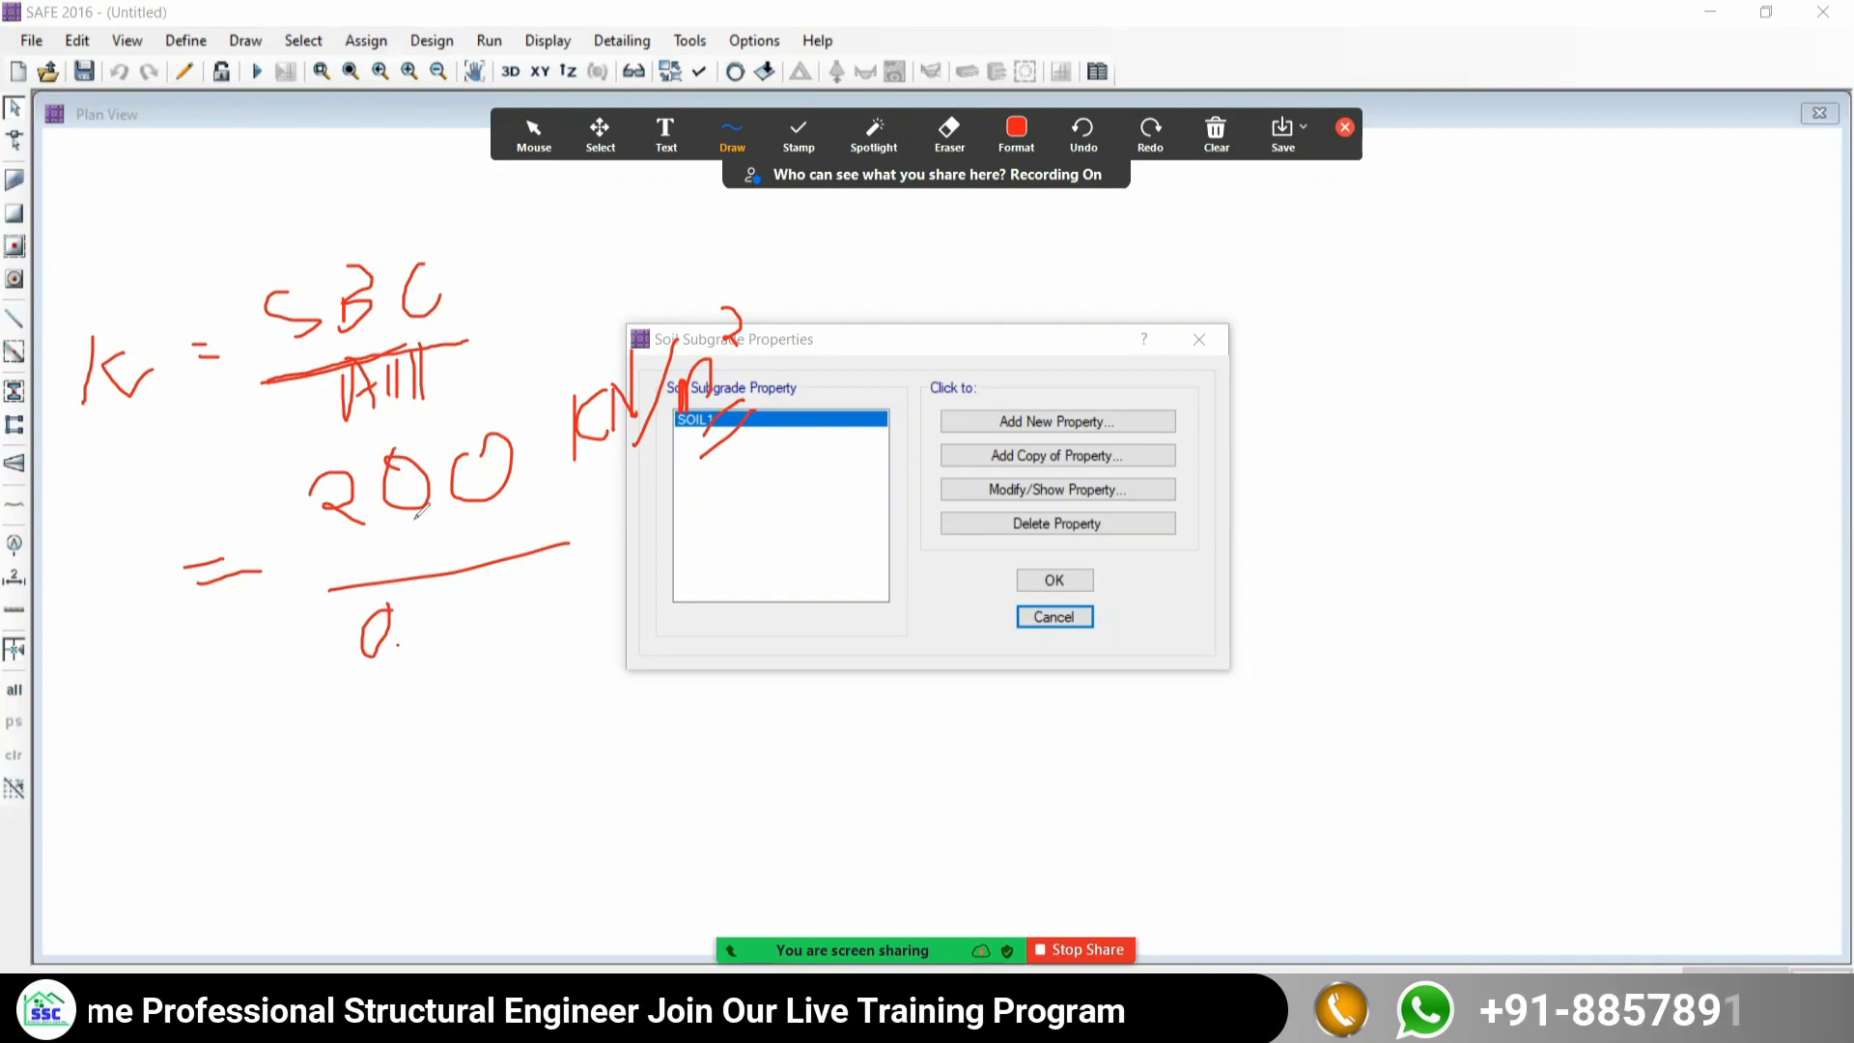
pyautogui.moveTo(338, 590); pyautogui.dragTo(527, 546)
pyautogui.moveTo(444, 591)
pyautogui.mouseDown()
pyautogui.moveTo(423, 608)
pyautogui.moveTo(435, 637)
pyautogui.moveTo(445, 591)
pyautogui.mouseUp()
pyautogui.moveTo(476, 591)
pyautogui.mouseDown()
pyautogui.moveTo(497, 582)
pyautogui.moveTo(502, 618)
pyautogui.mouseUp()
pyautogui.moveTo(537, 558)
pyautogui.mouseDown()
pyautogui.moveTo(532, 610)
pyautogui.moveTo(578, 547)
pyautogui.mouseUp()
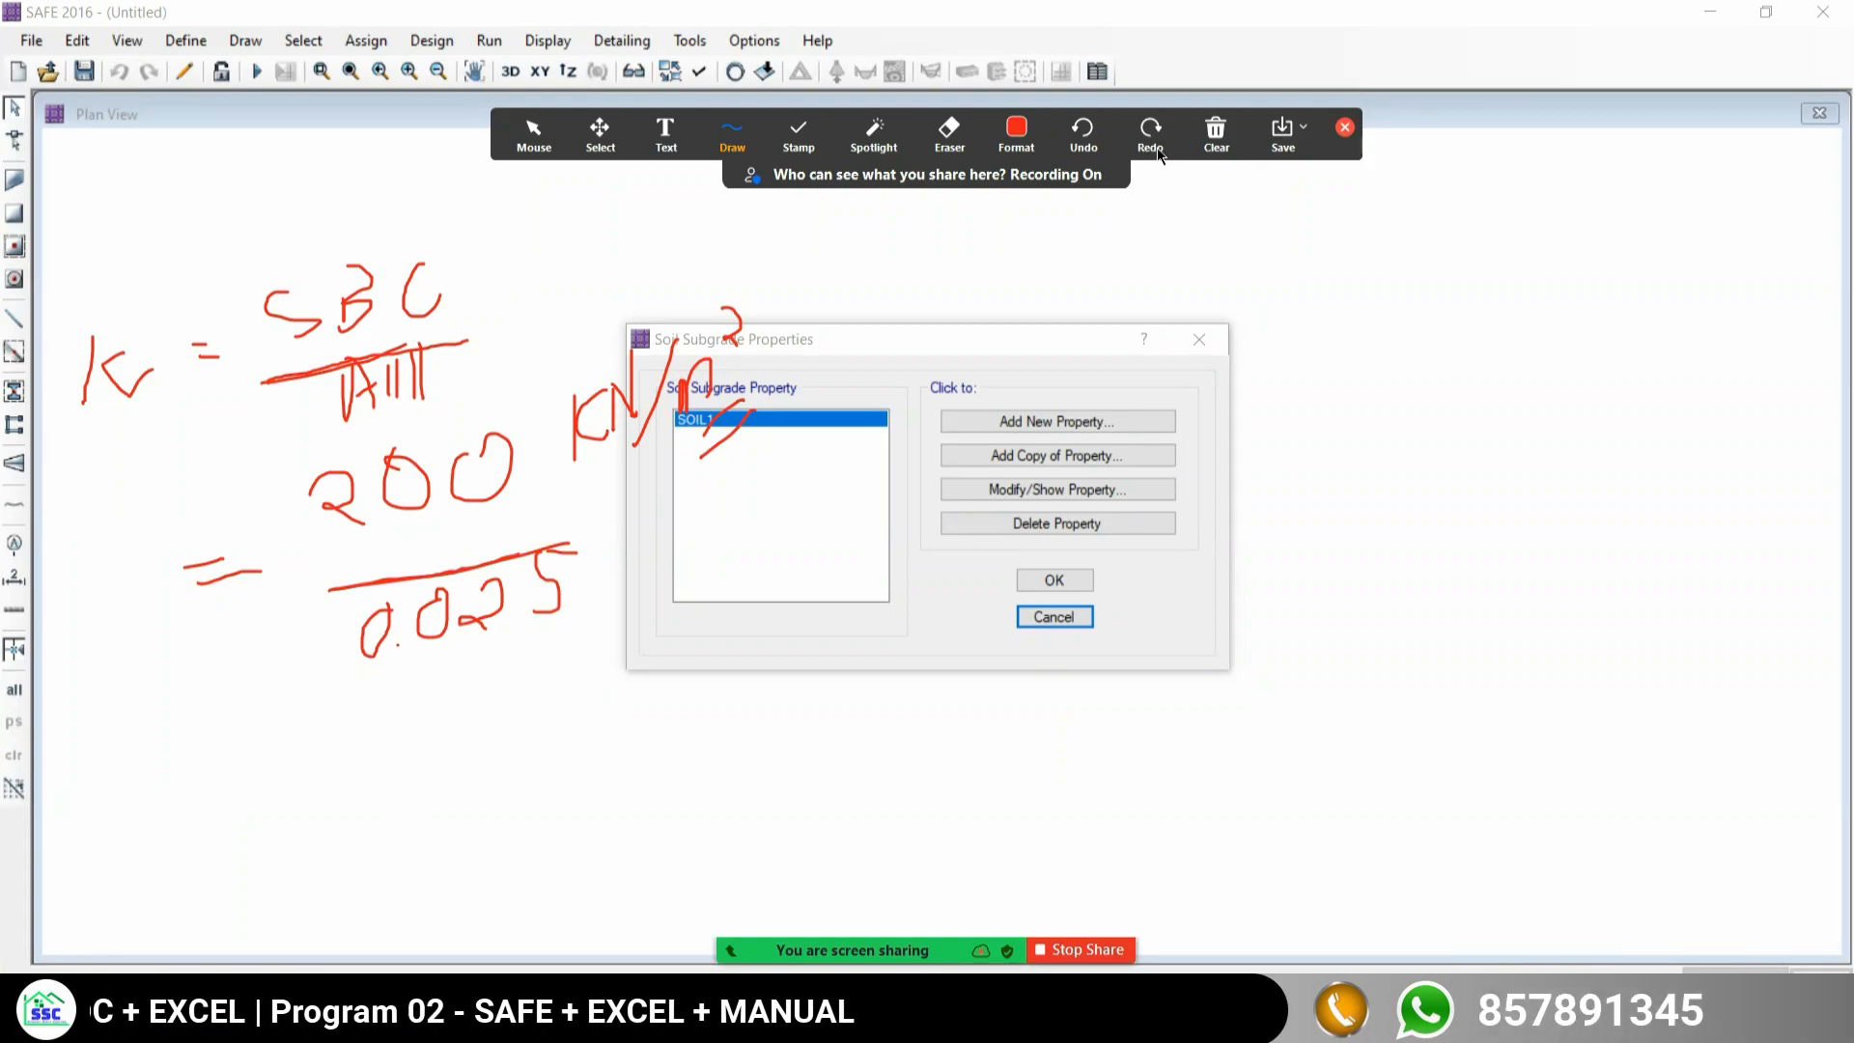
pyautogui.click(533, 132)
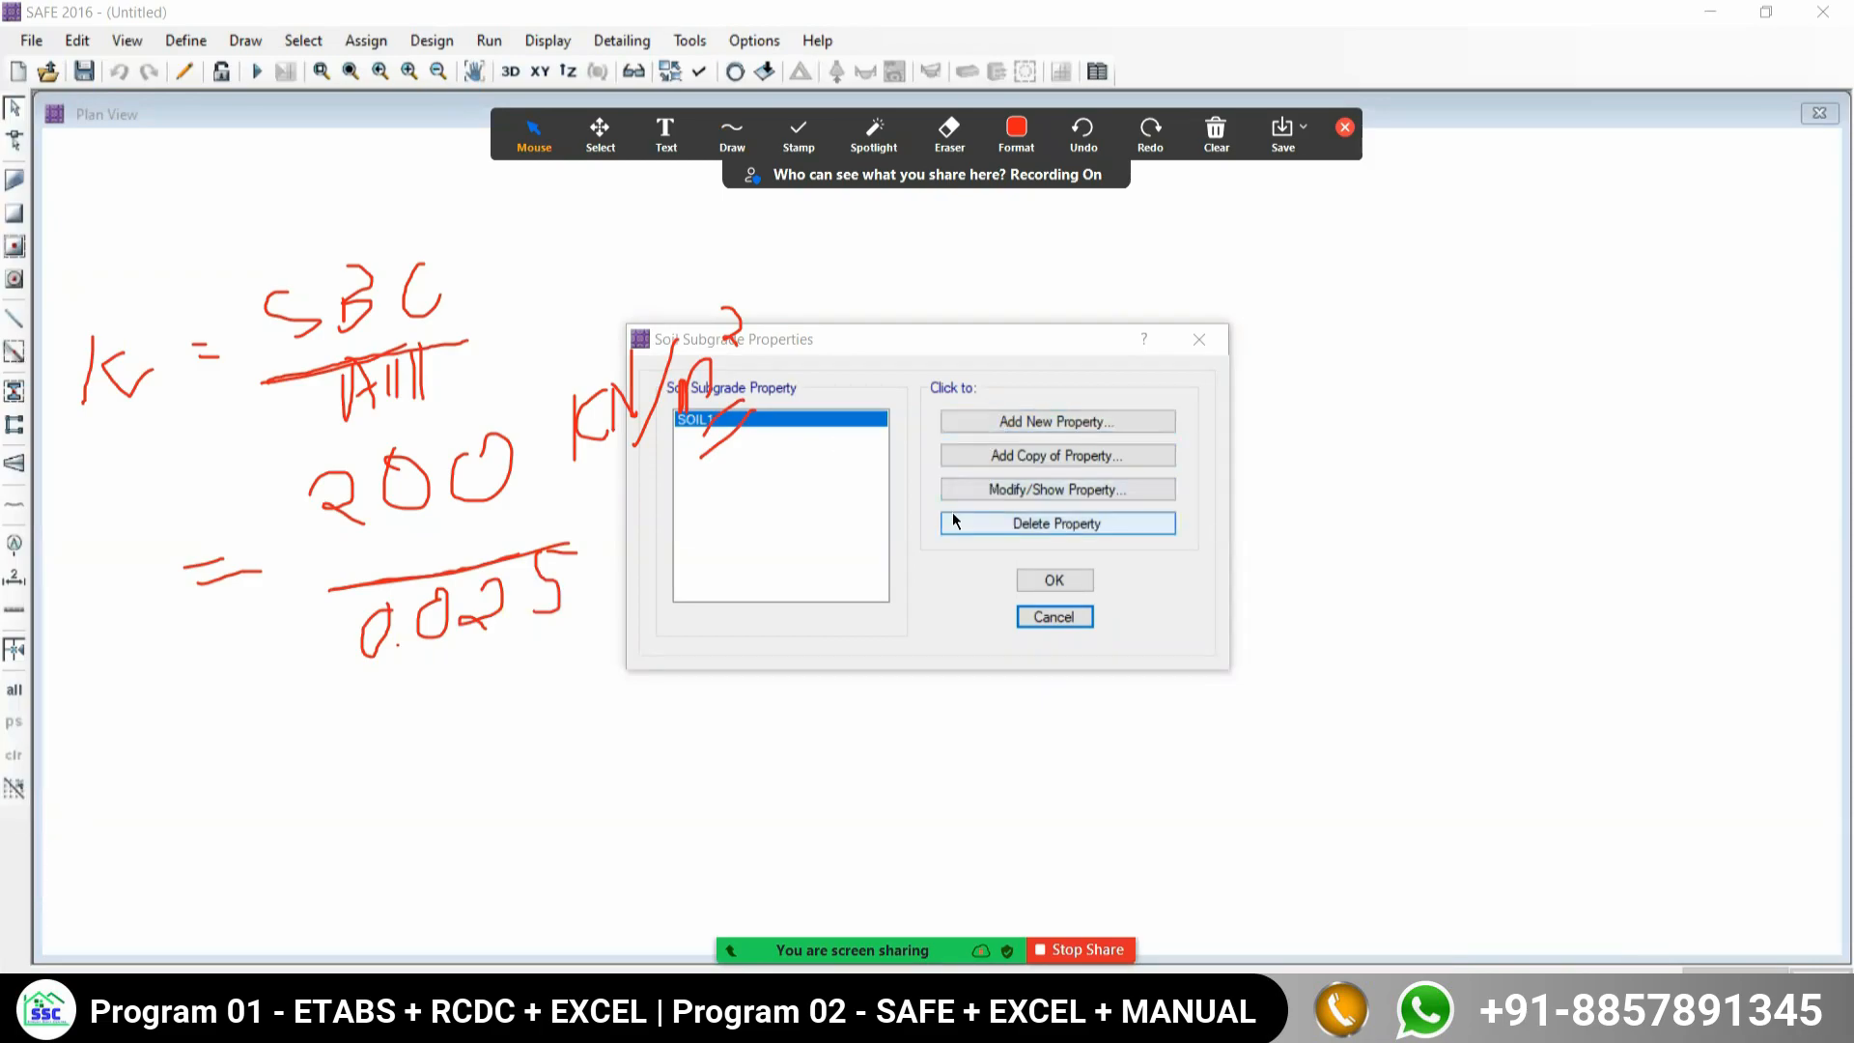
# Rename the SOIL1 subgrade property as SBC200@25MM.
pyautogui.click(974, 489)
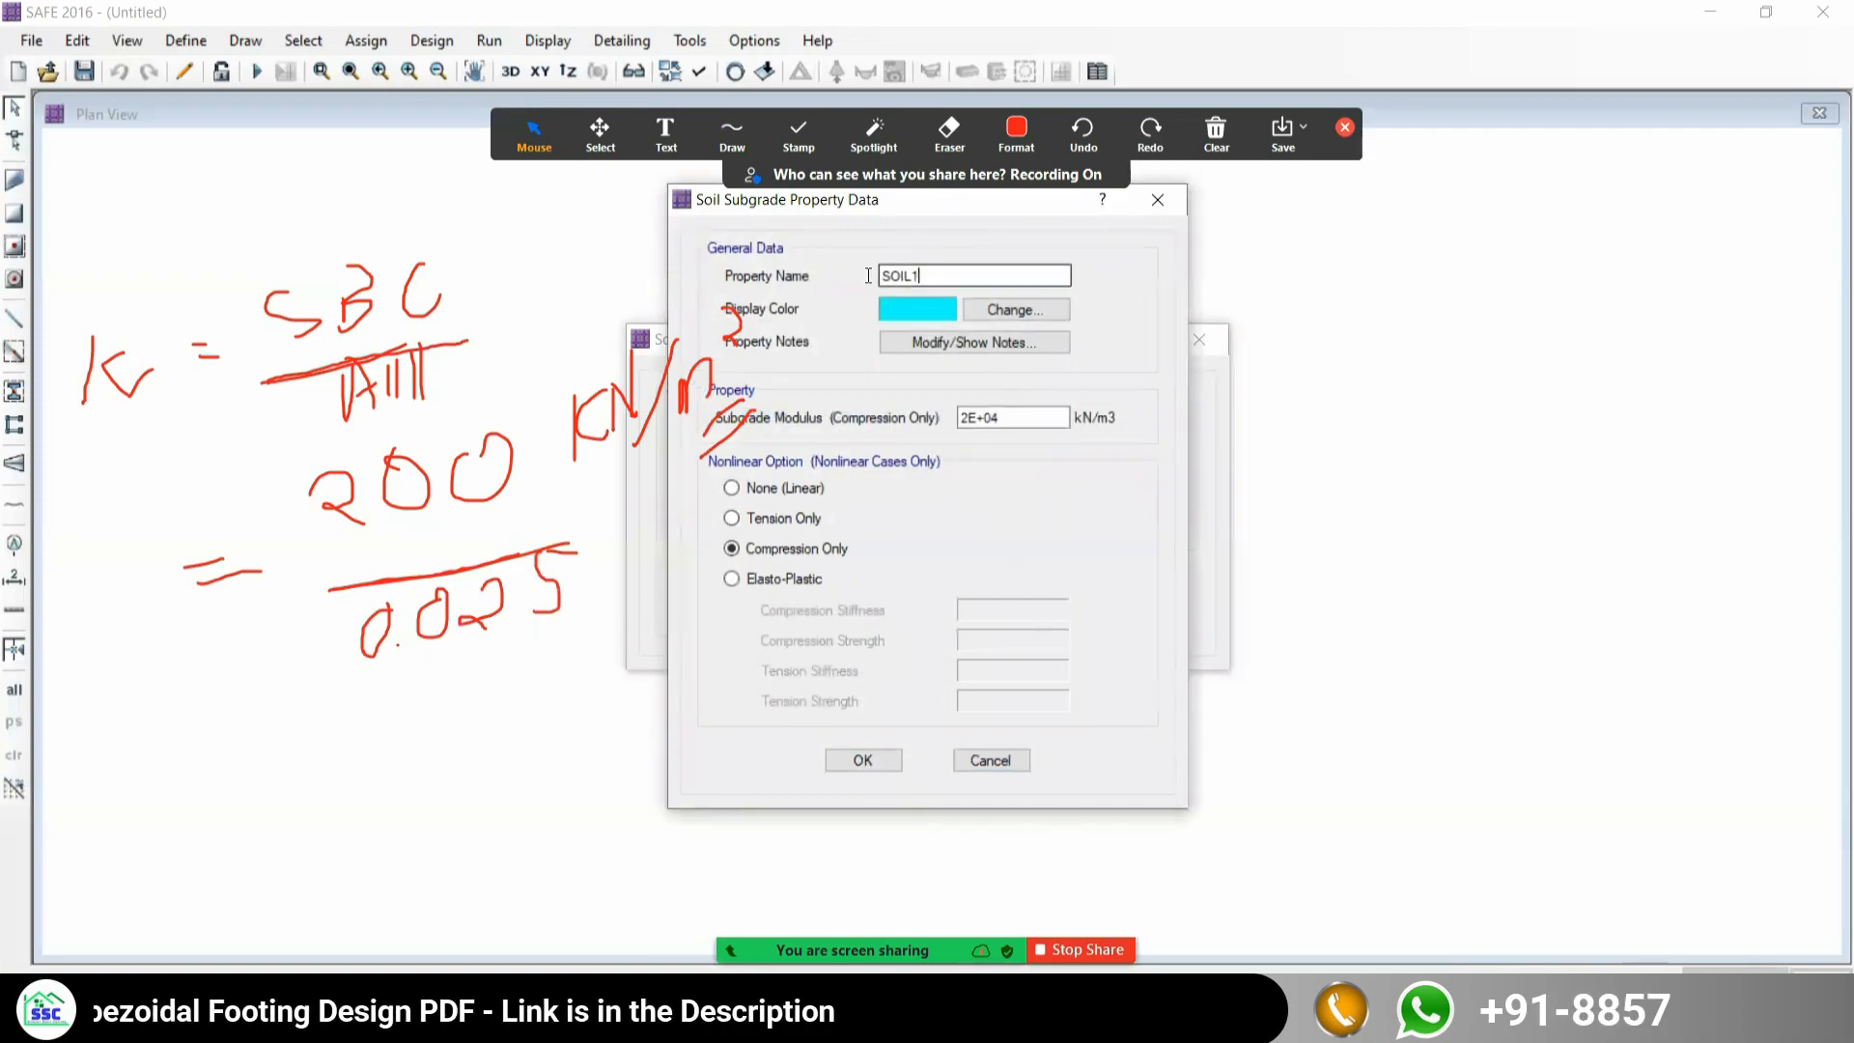
pyautogui.moveTo(927, 276); pyautogui.dragTo(772, 280)
pyautogui.write('200')
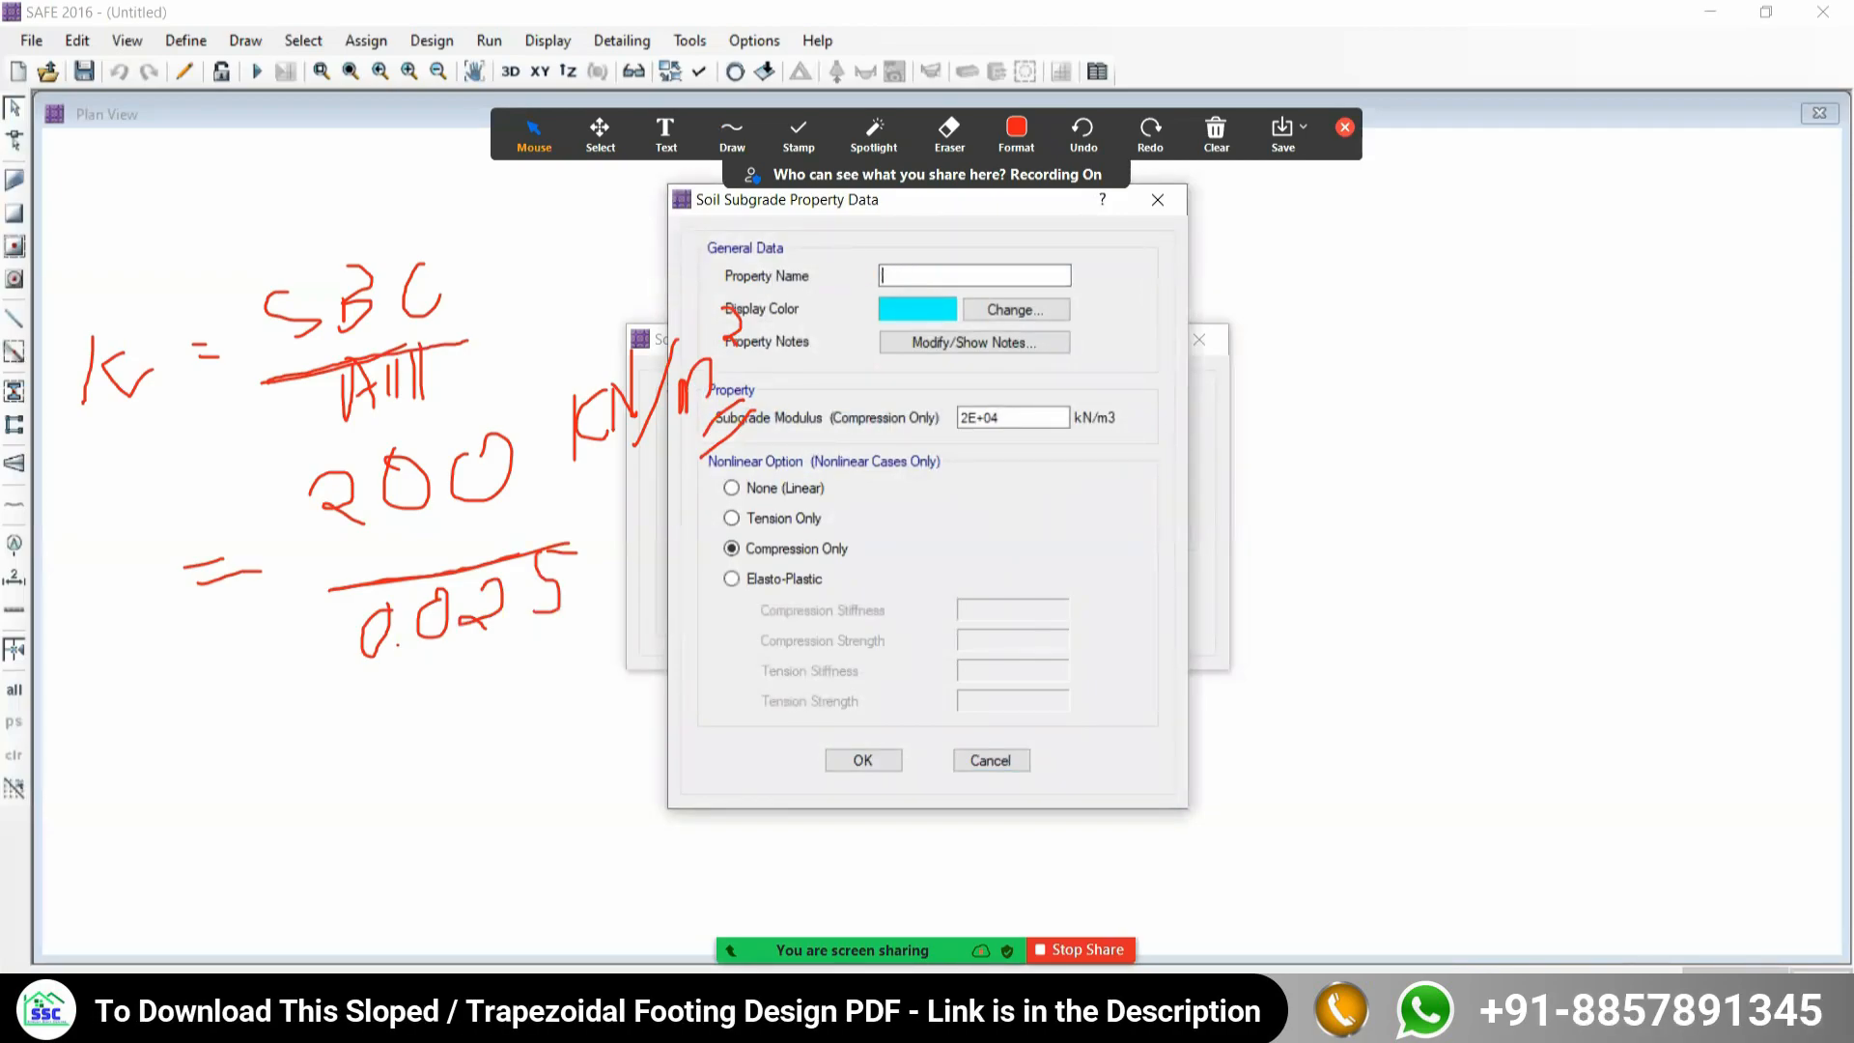
pyautogui.write('200@25')
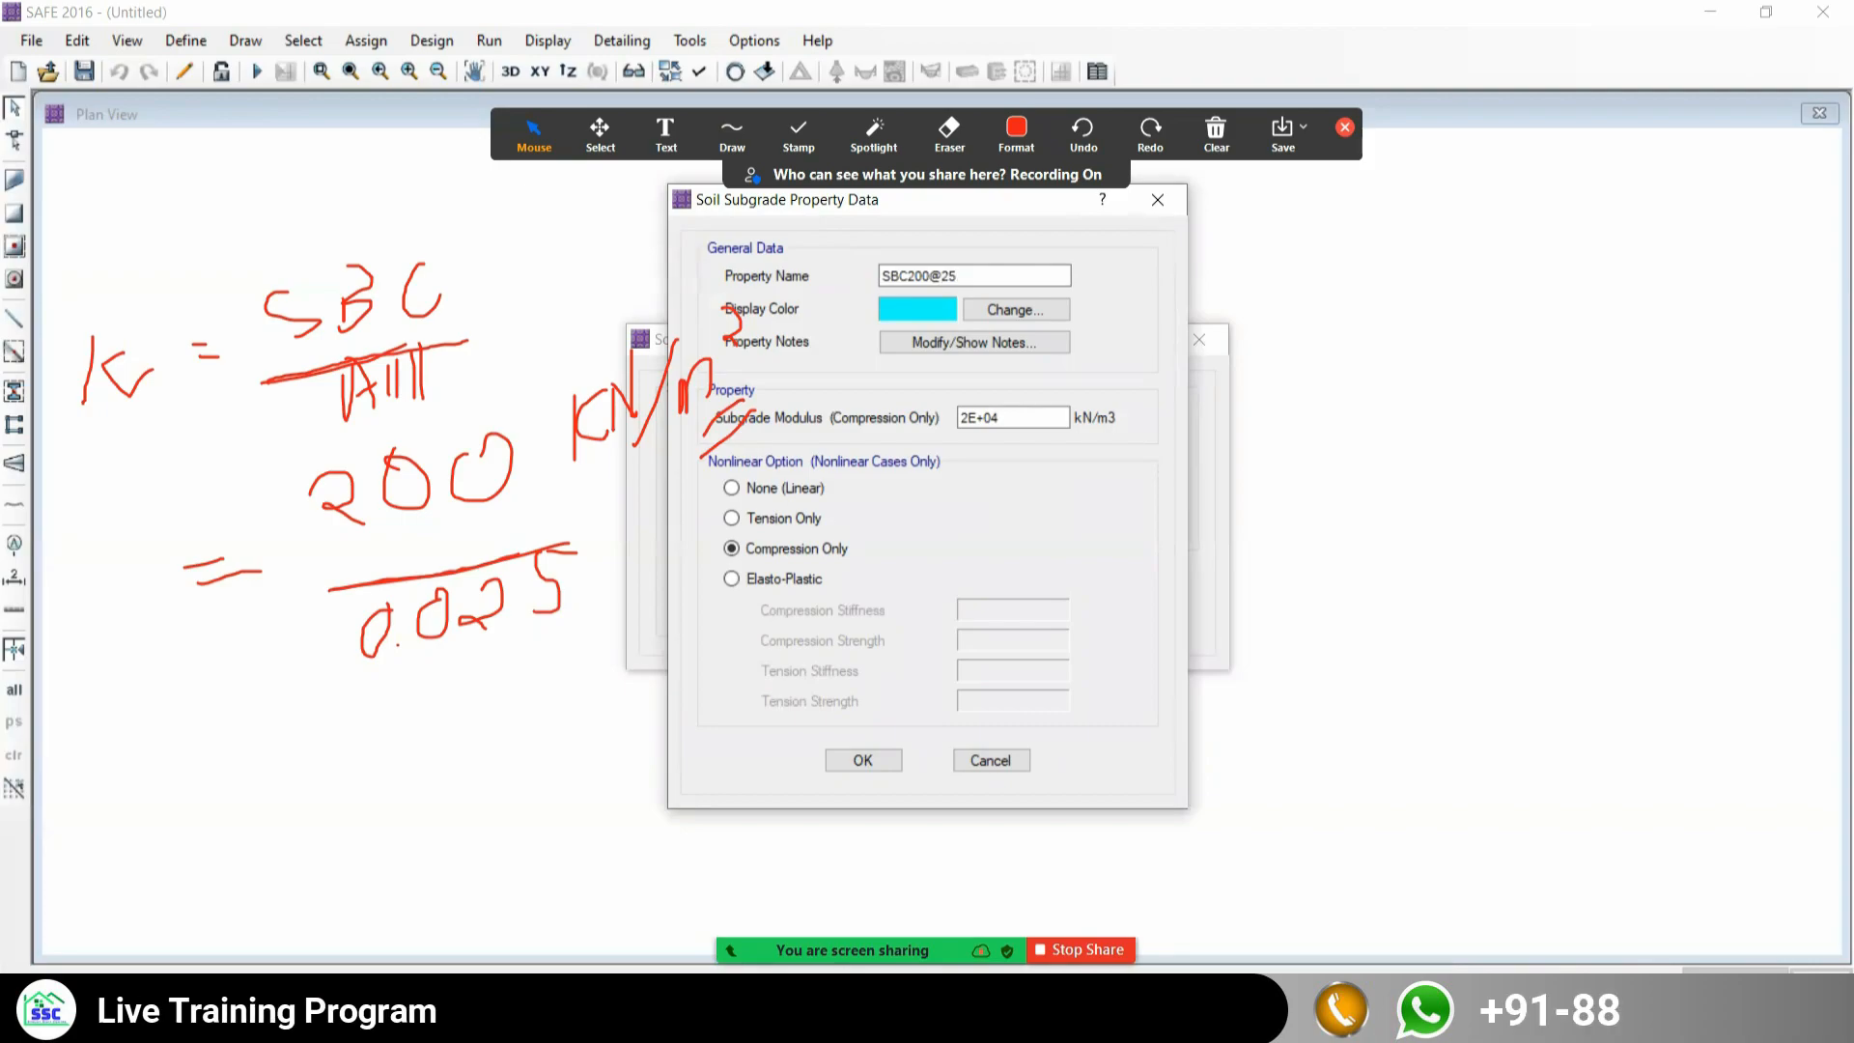
pyautogui.write('MM')
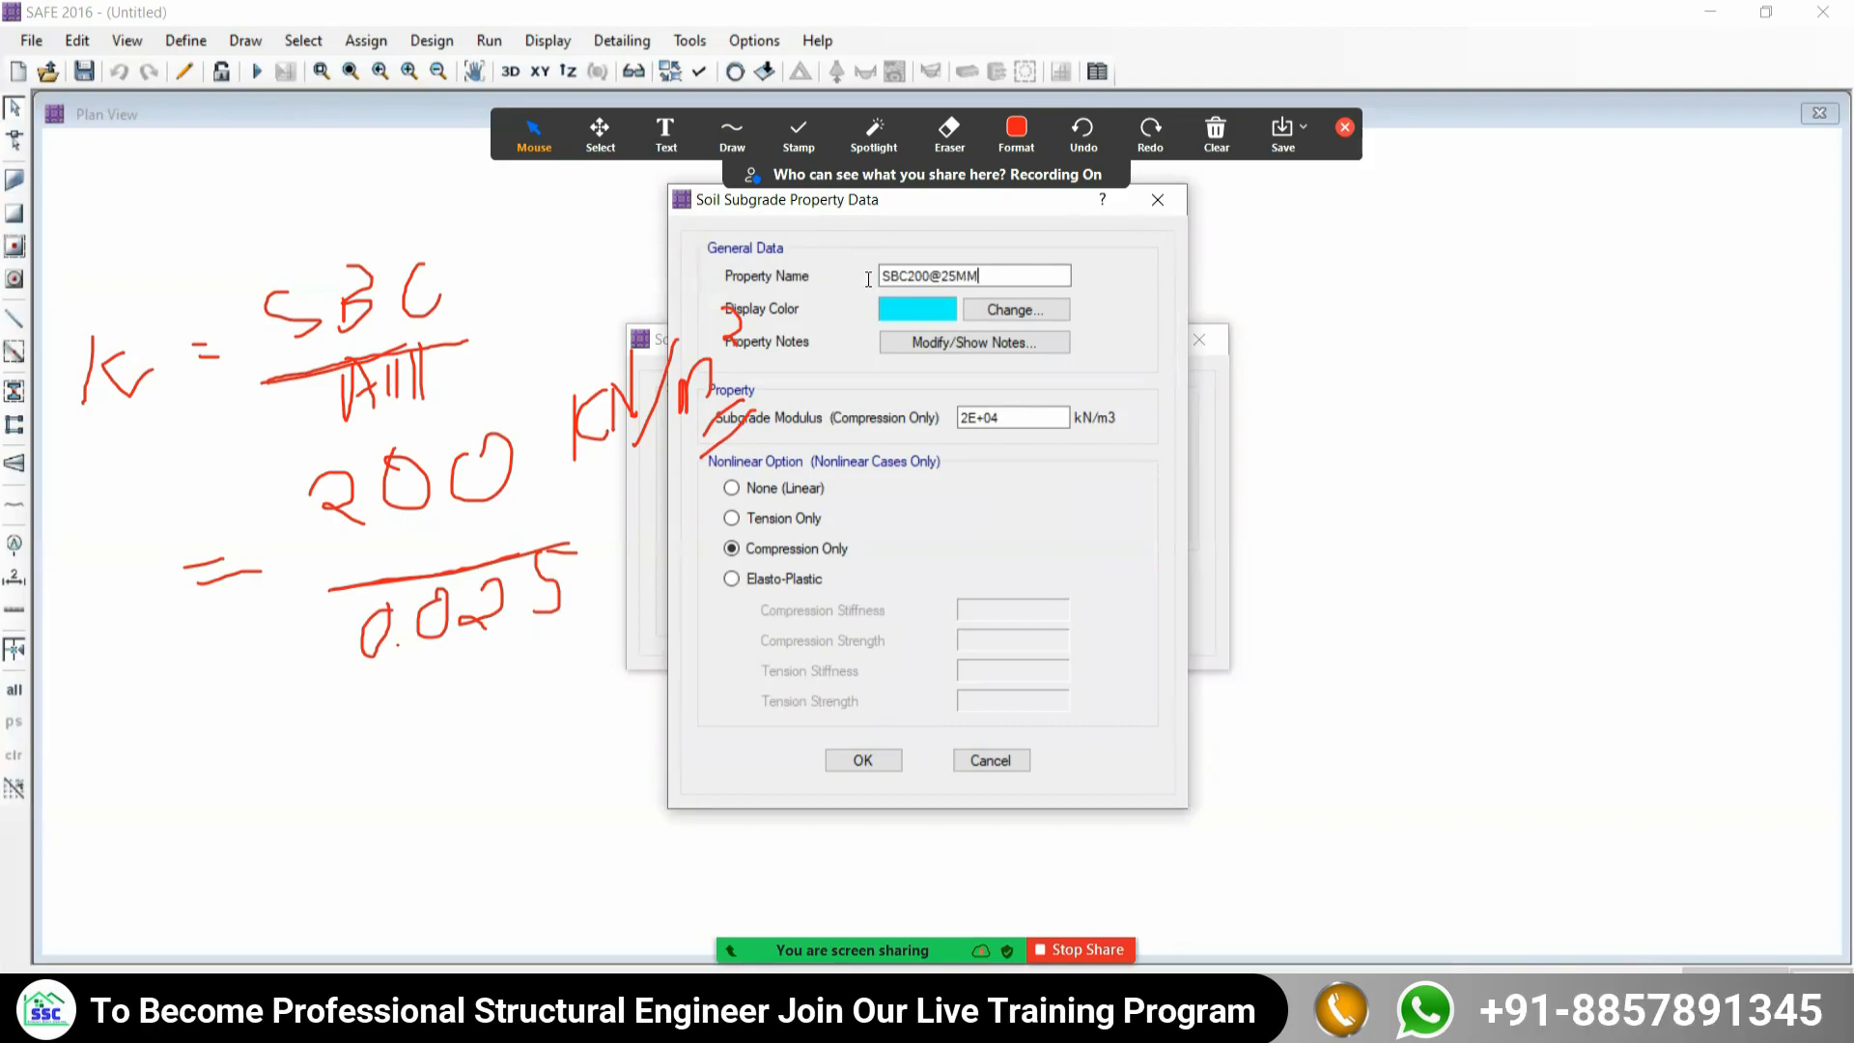
pyautogui.moveTo(906, 277)
pyautogui.mouseDown()
pyautogui.moveTo(955, 277)
pyautogui.moveTo(877, 298)
pyautogui.mouseUp()
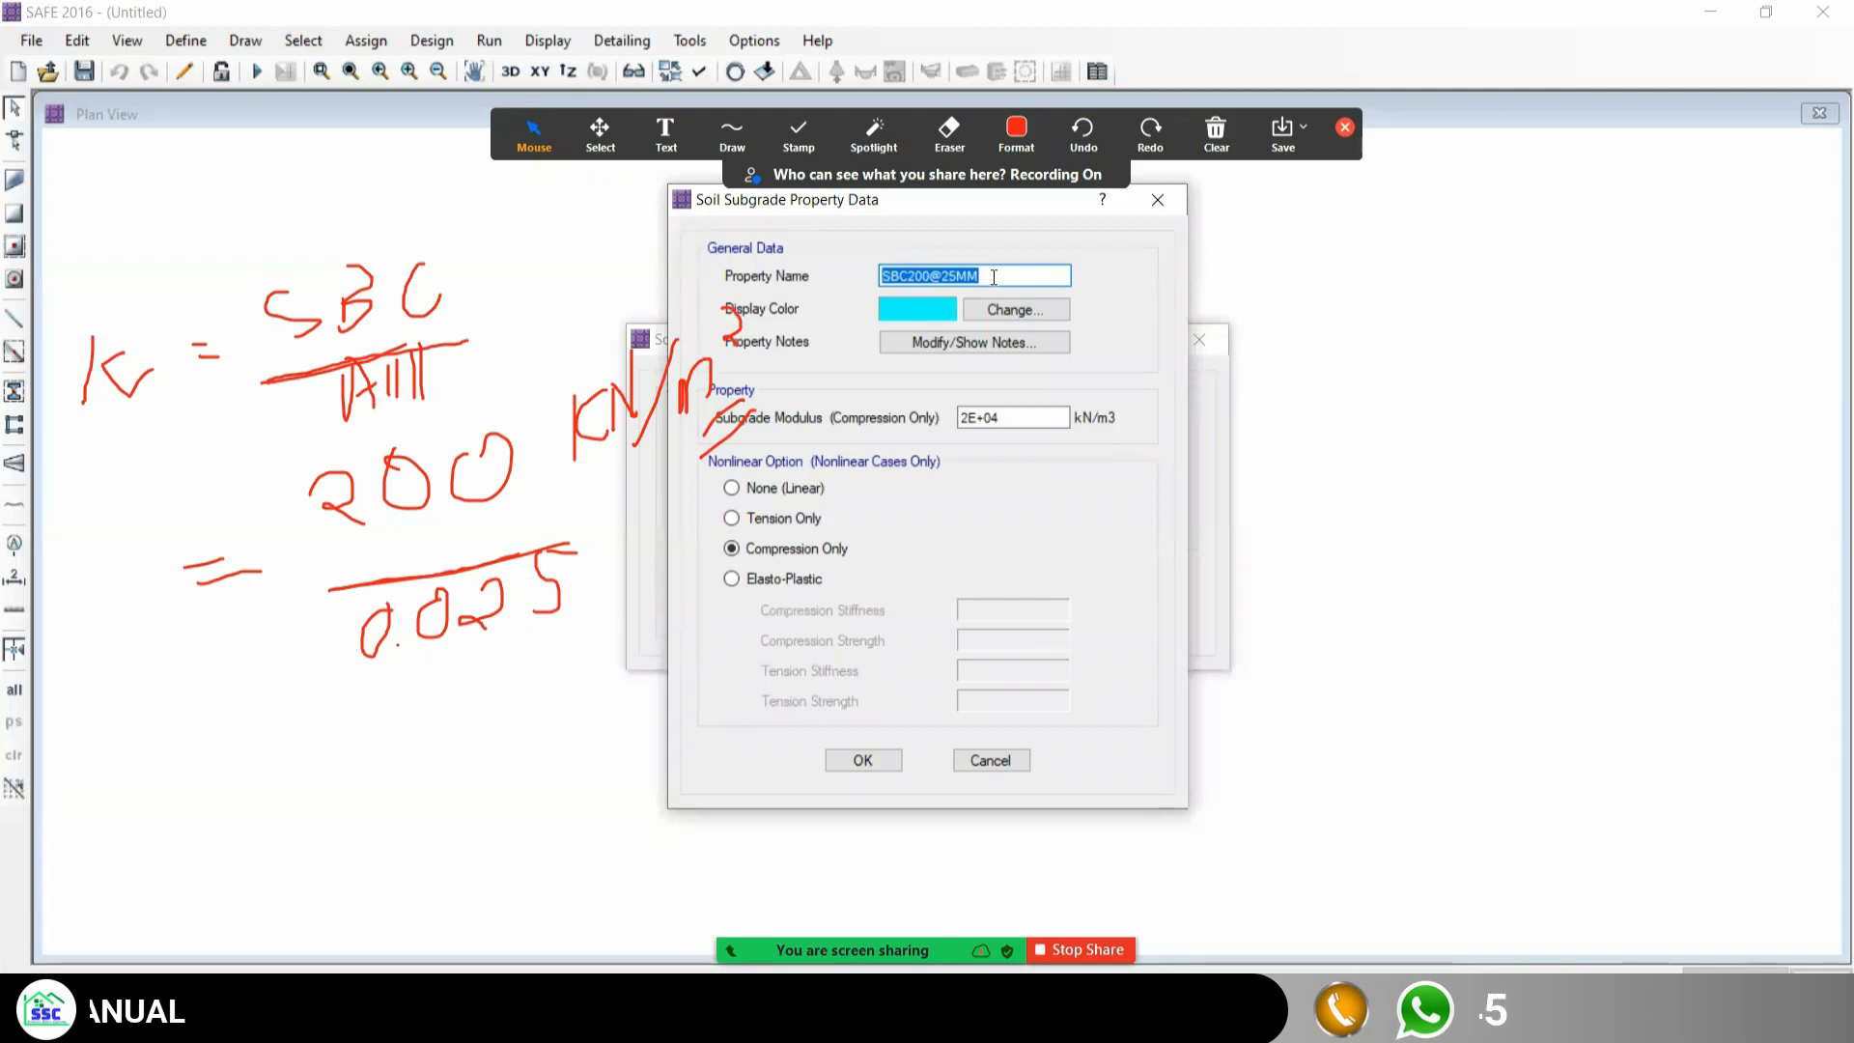
# Set the soil's subgrade modulus to 200/0.025 kN/m3 and accept the soil property definitions.
pyautogui.moveTo(1010, 417); pyautogui.dragTo(889, 426)
pyautogui.write('200/0.025')
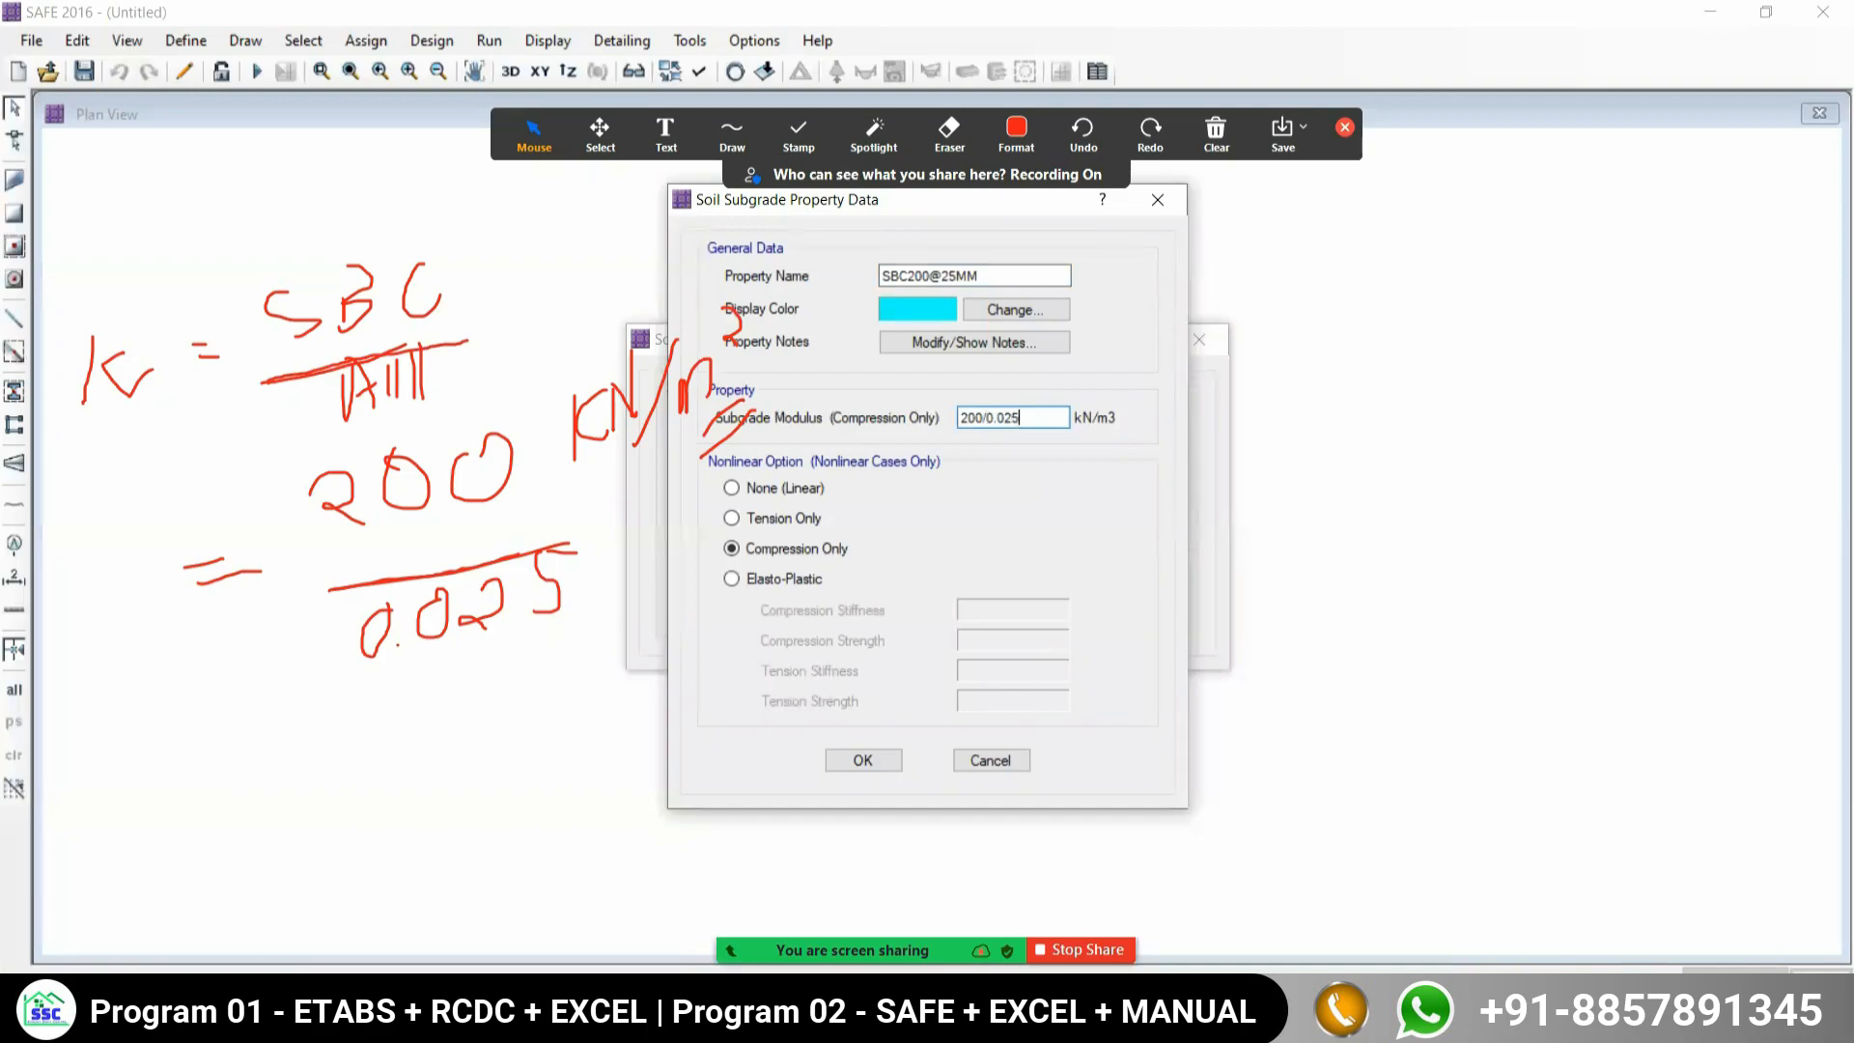
pyautogui.press('Return')
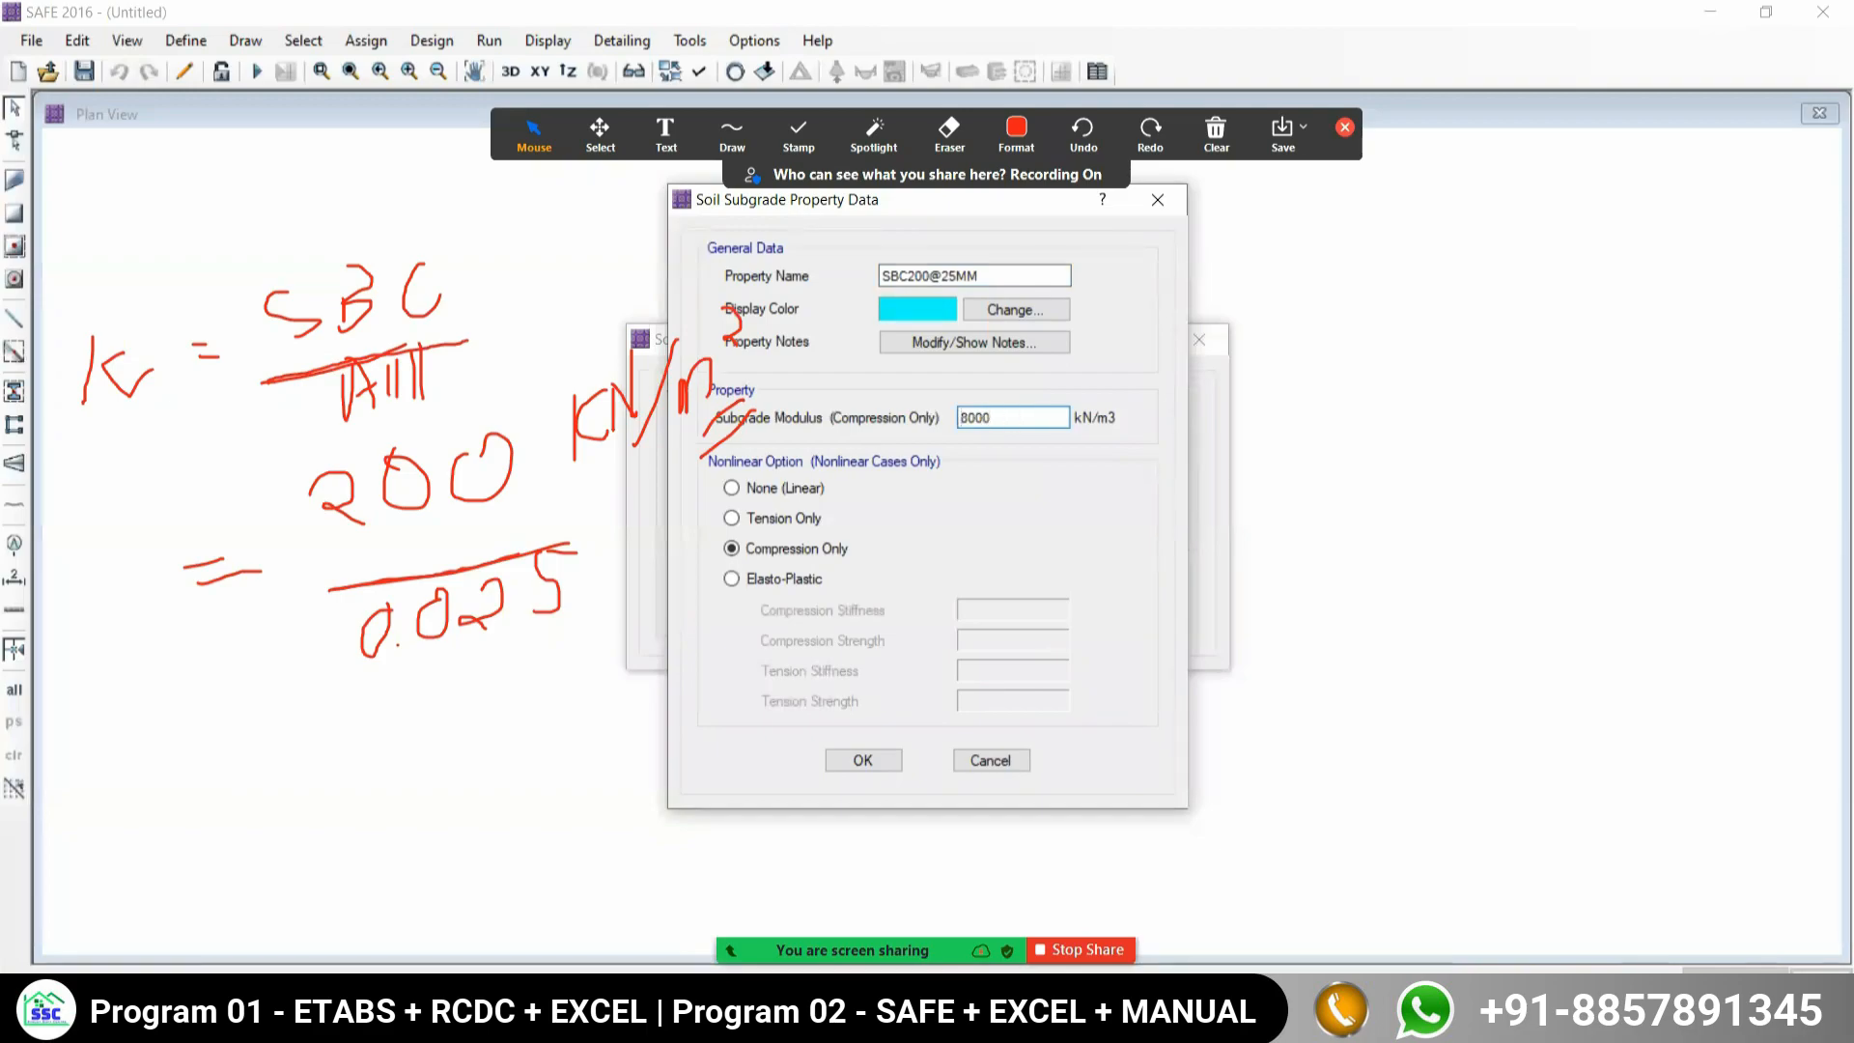
pyautogui.click(860, 758)
pyautogui.click(1055, 581)
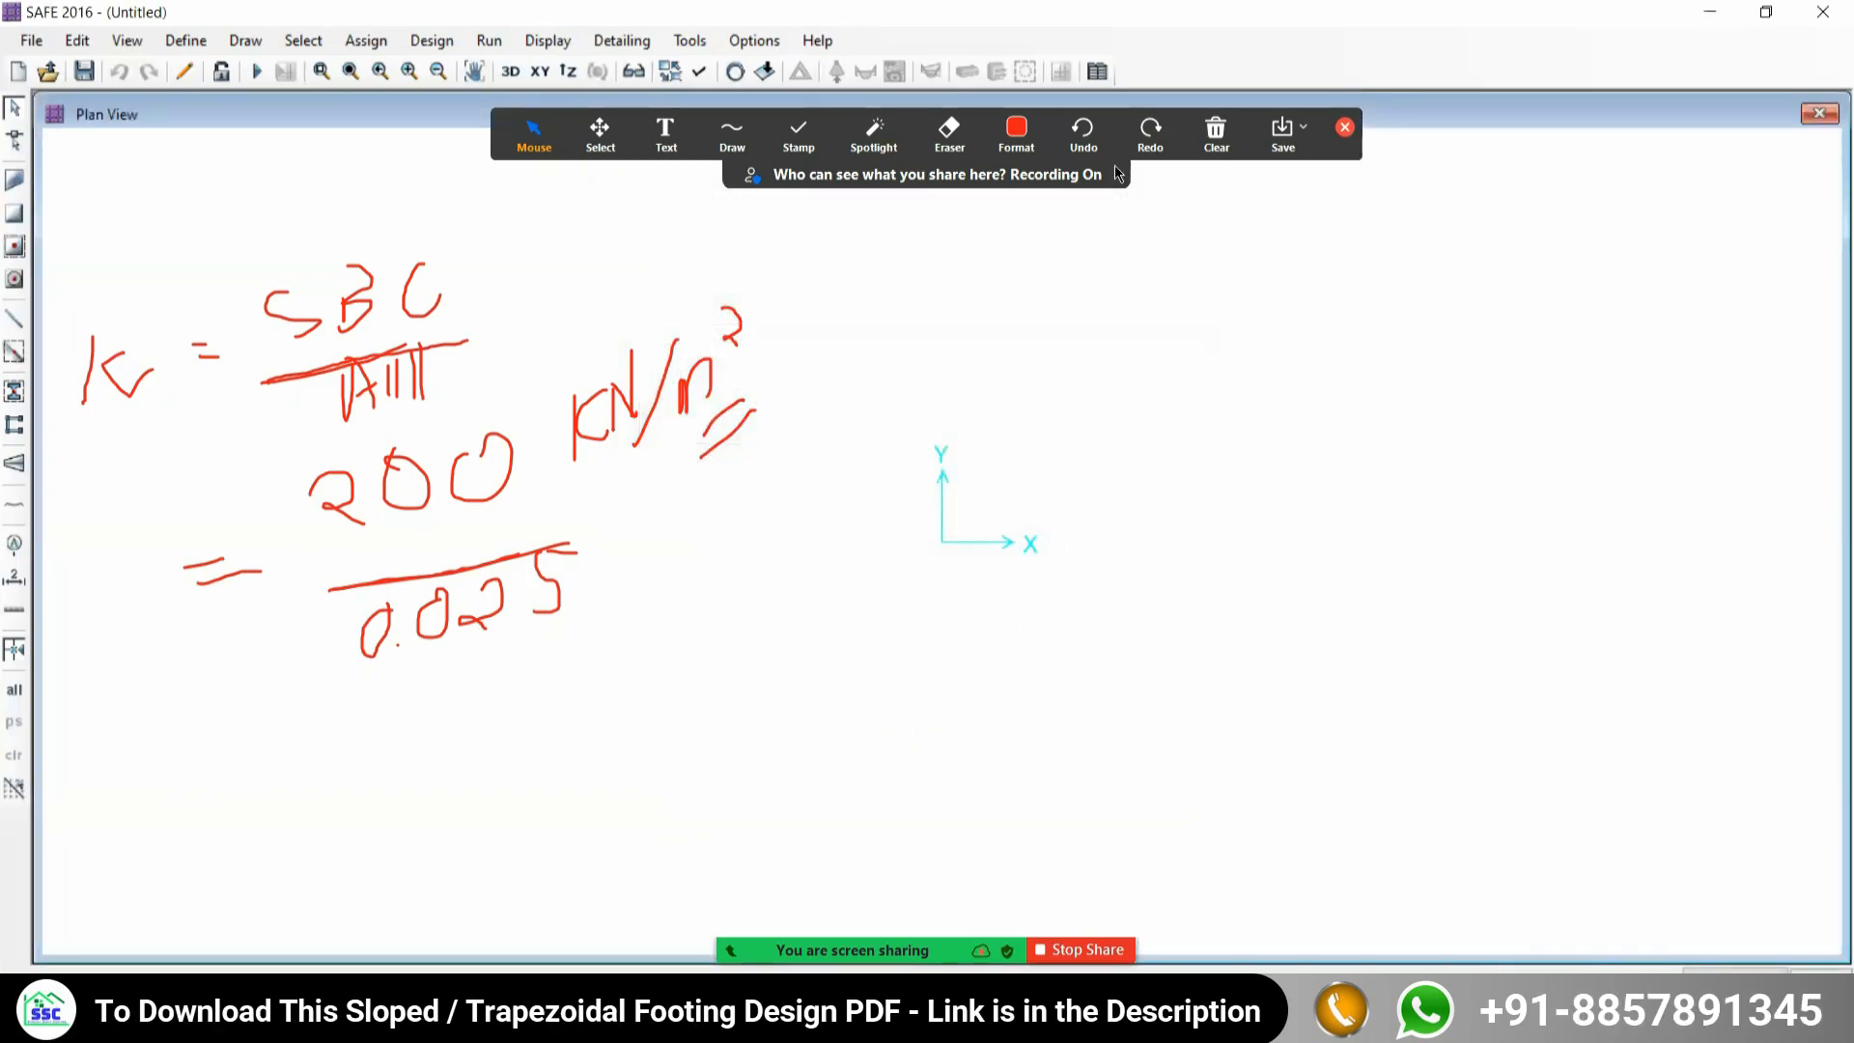
# Clear all handwritten annotations from the screen.
pyautogui.click(1207, 140)
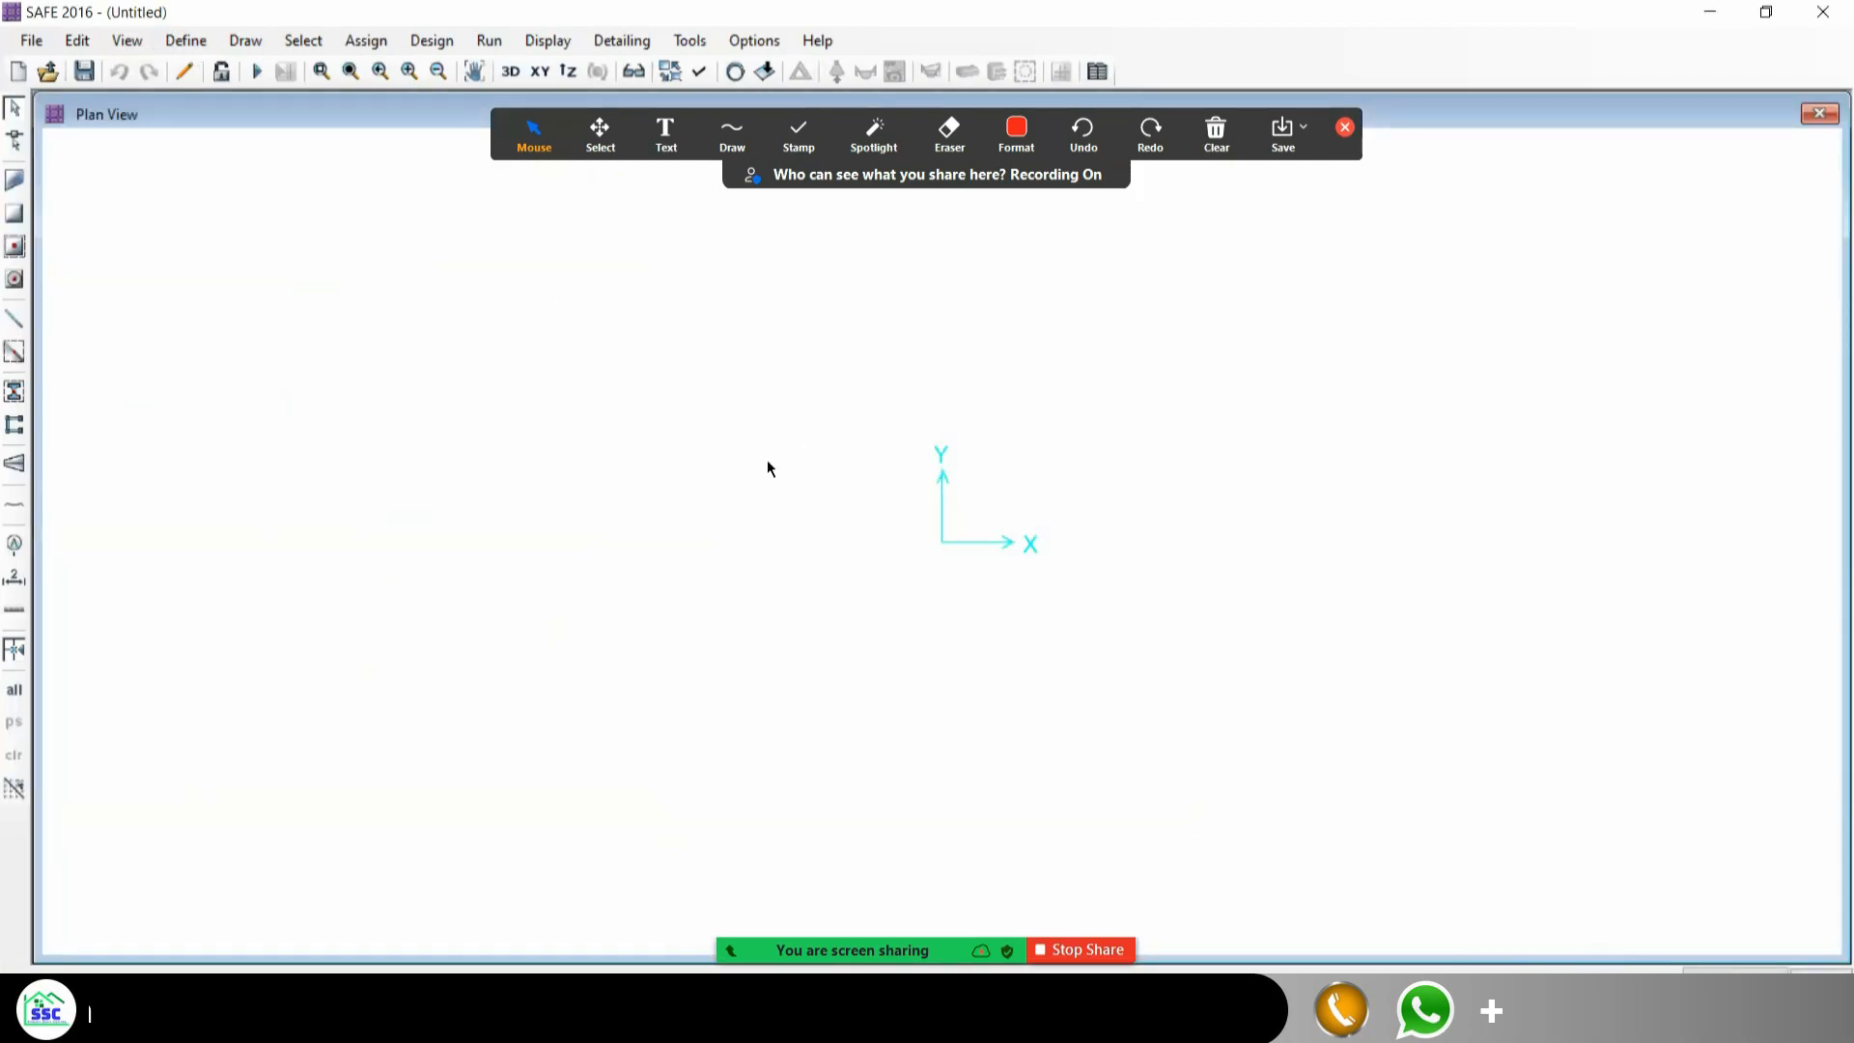
# Place a 2.8 m by 2.8 m rectangular slab with property FT-600-M20 in the empty plan area beside the coordinate axes.
pyautogui.click(14, 282)
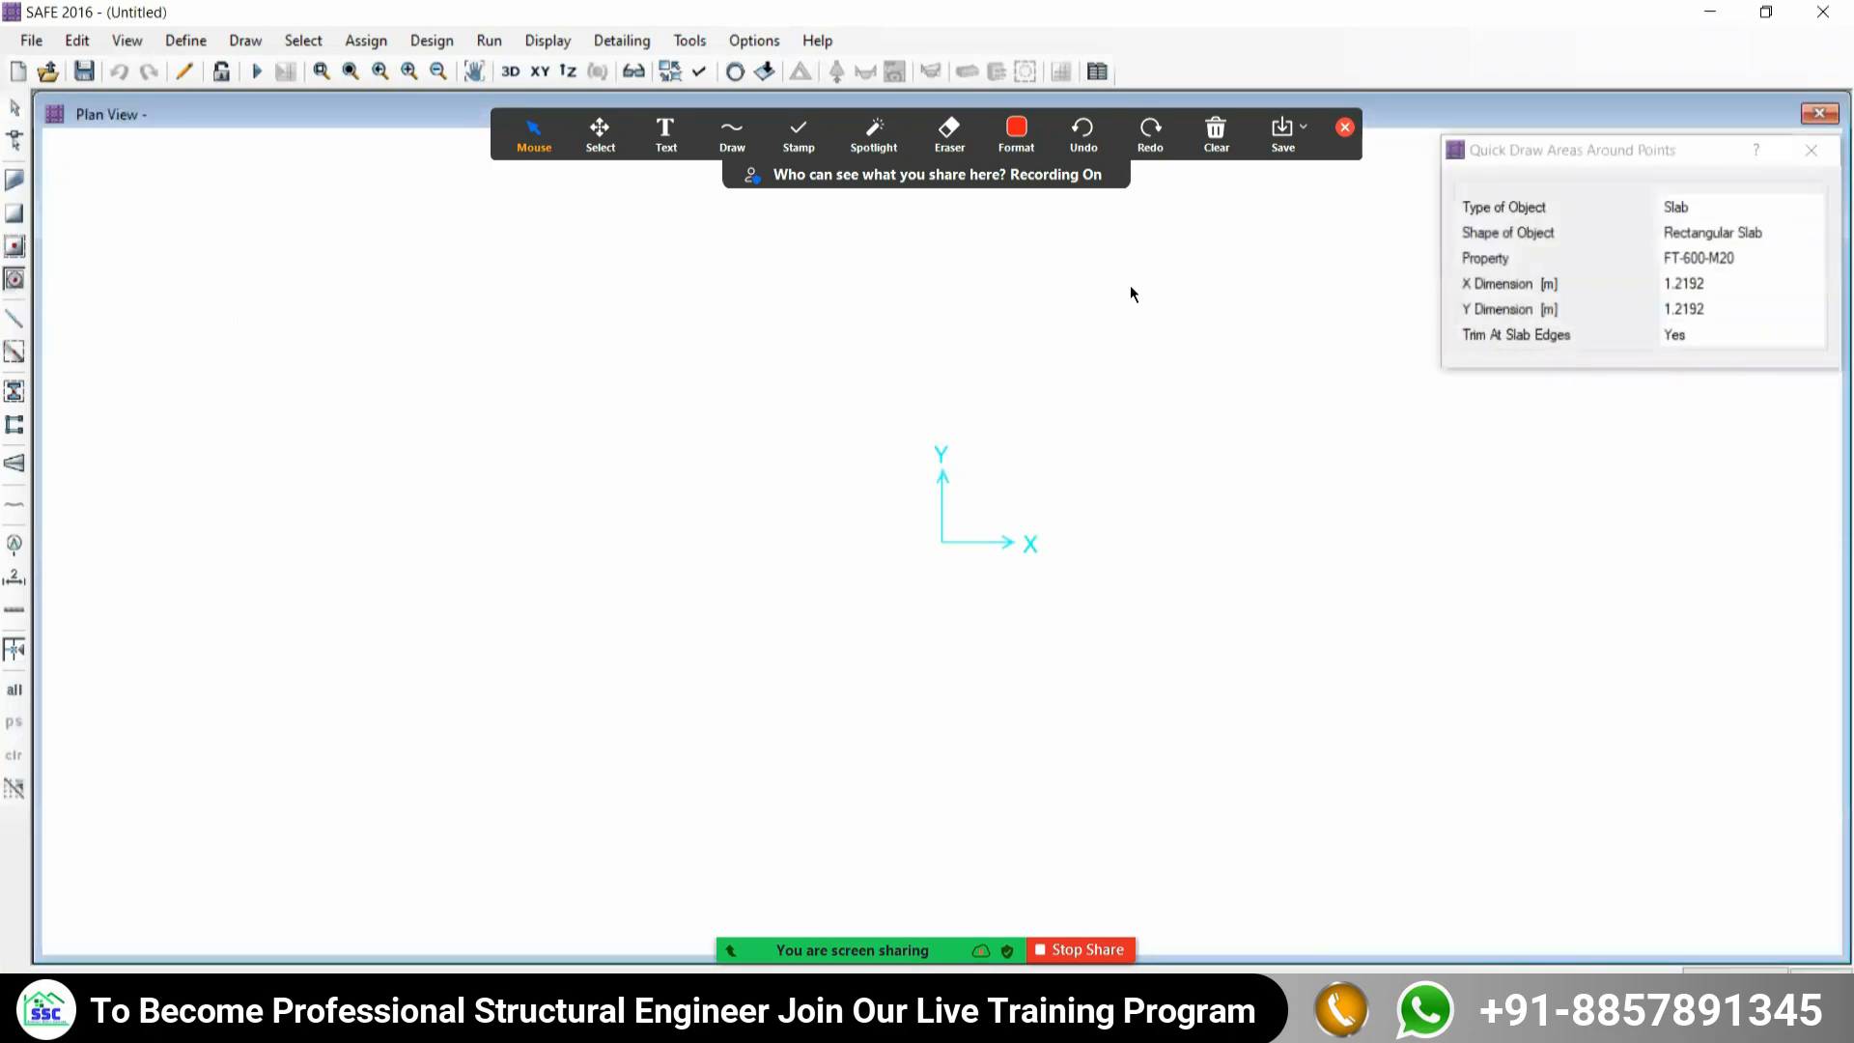
pyautogui.moveTo(1594, 153); pyautogui.dragTo(1551, 245)
pyautogui.click(1657, 381)
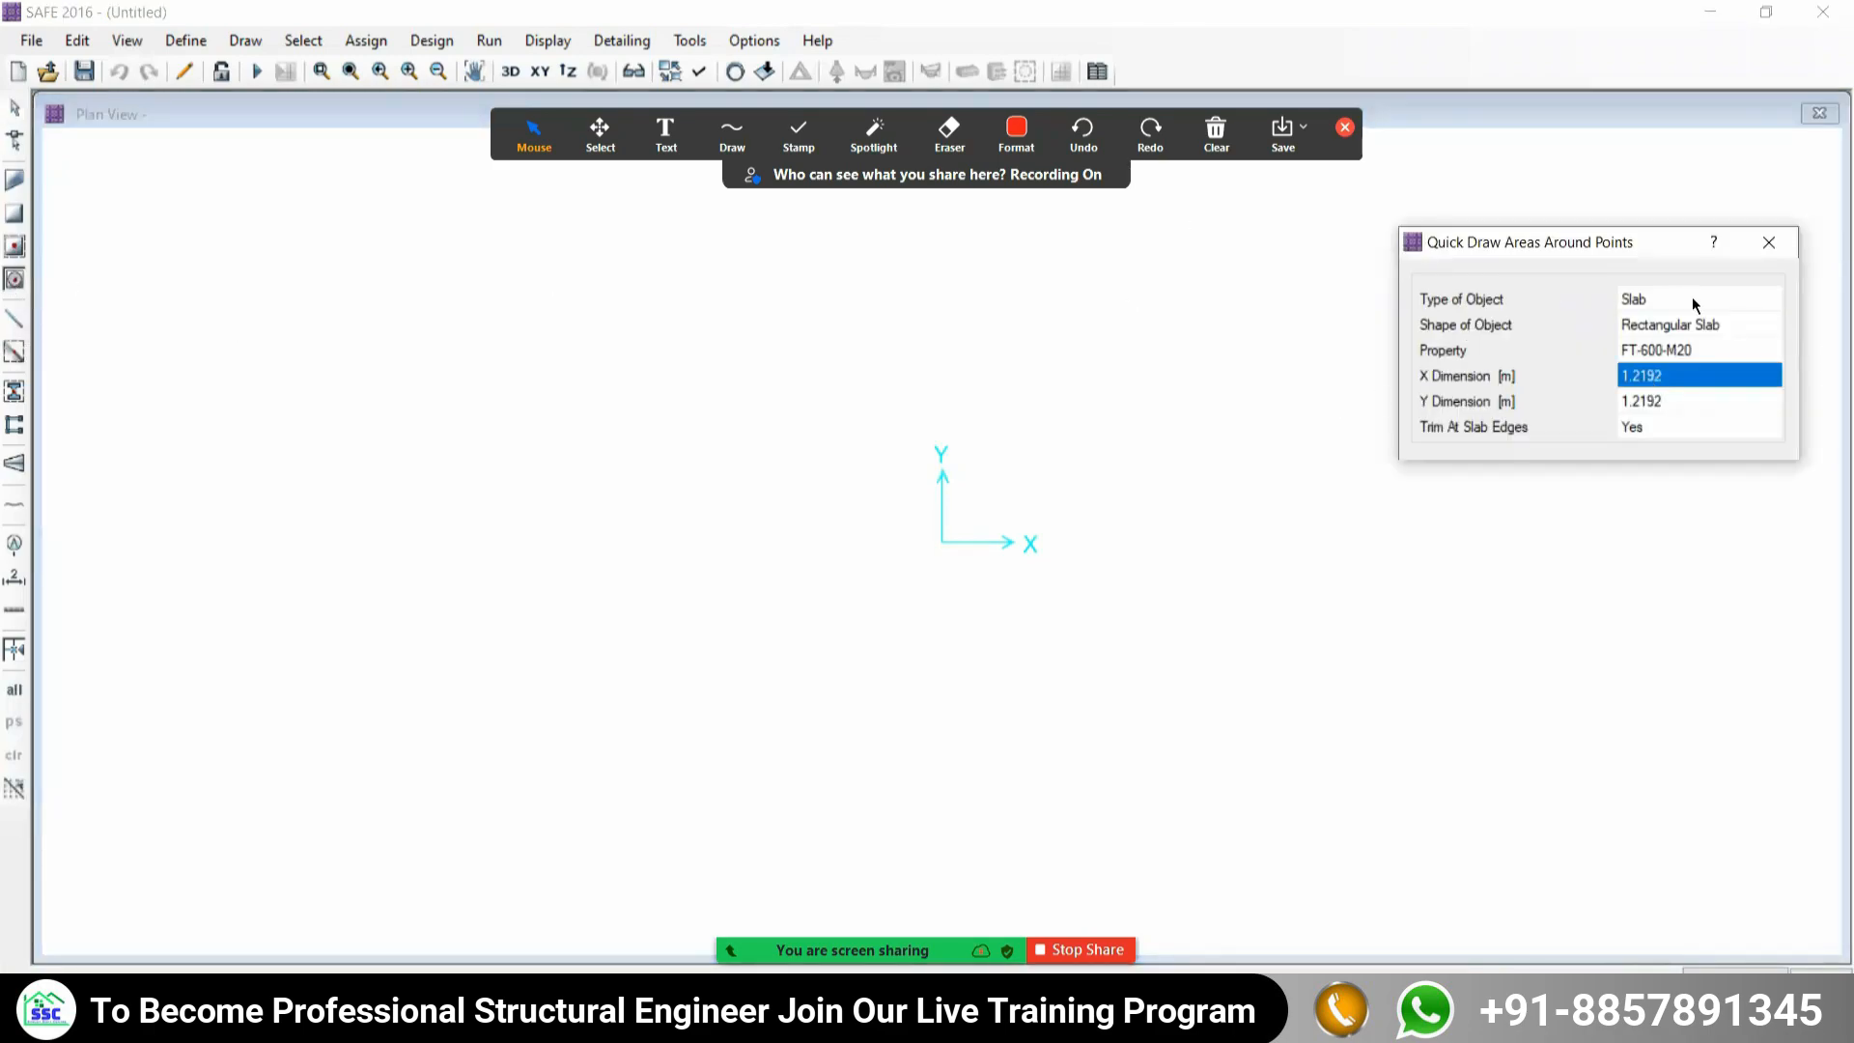
pyautogui.click(1651, 349)
pyautogui.click(1651, 350)
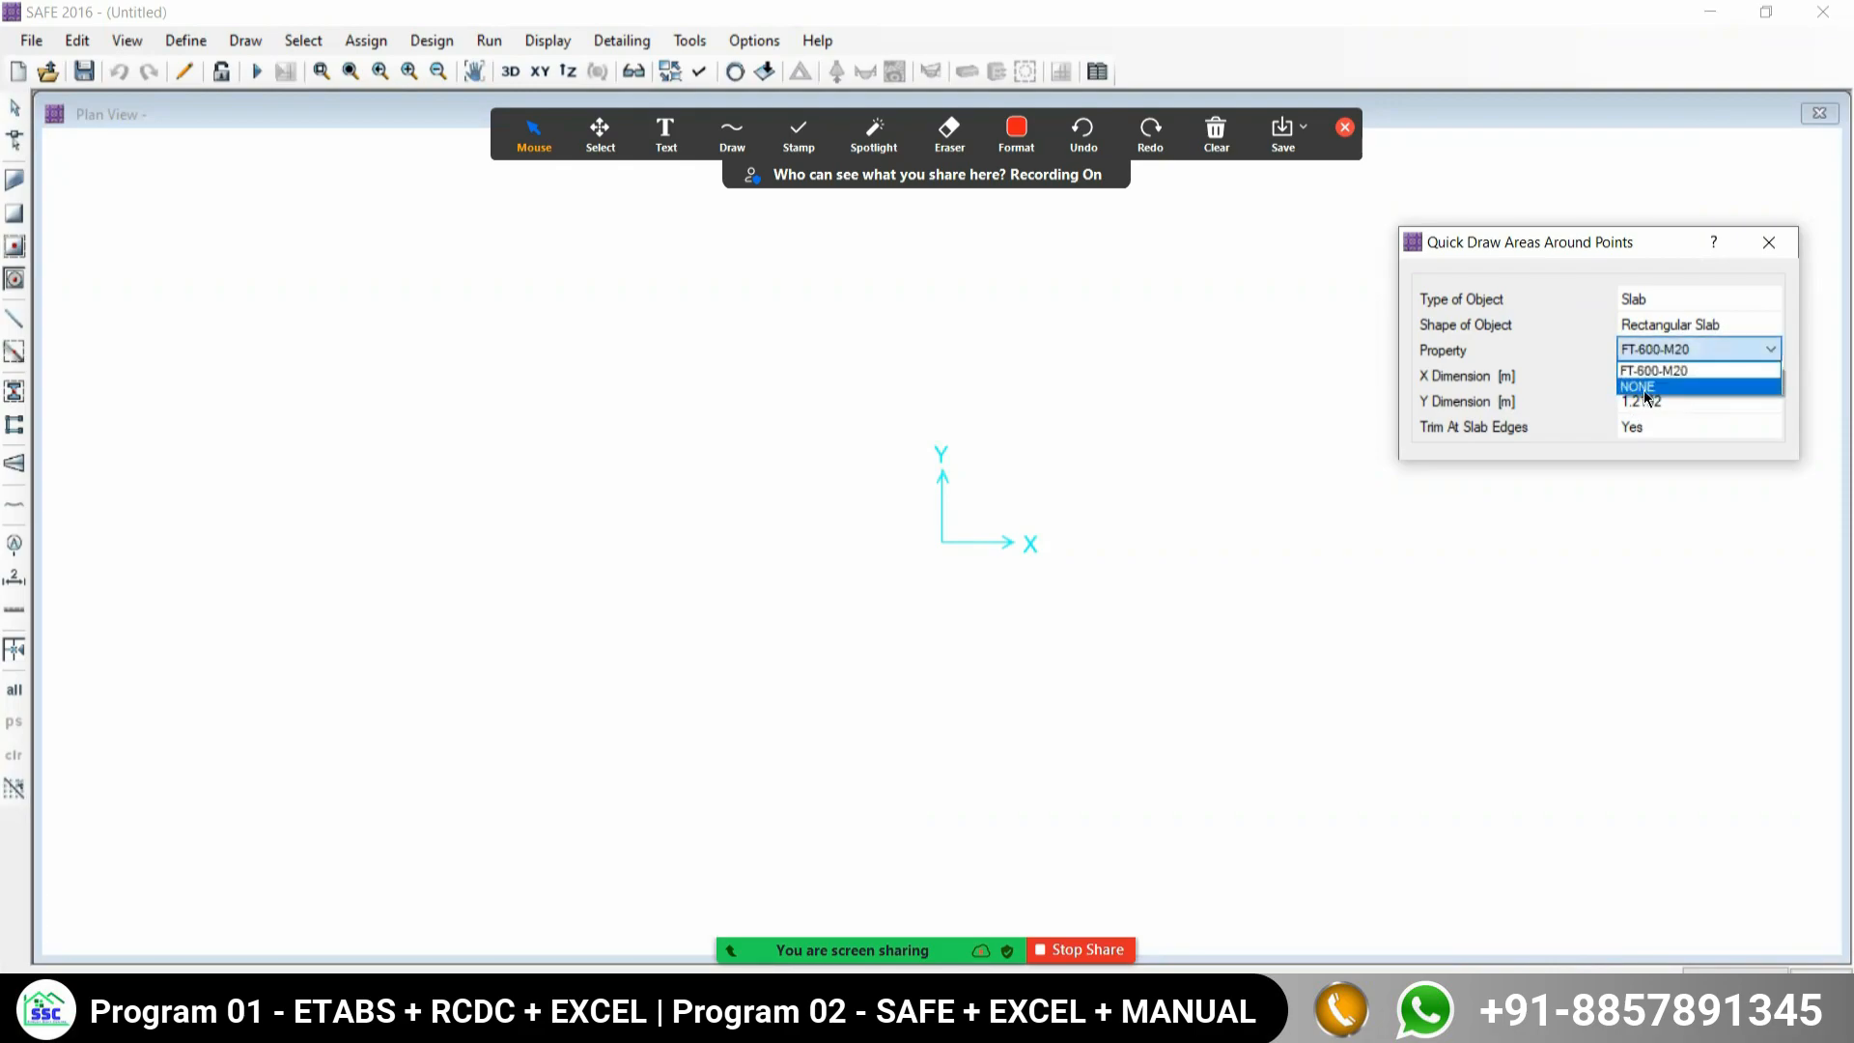
pyautogui.click(1648, 370)
pyautogui.click(1640, 377)
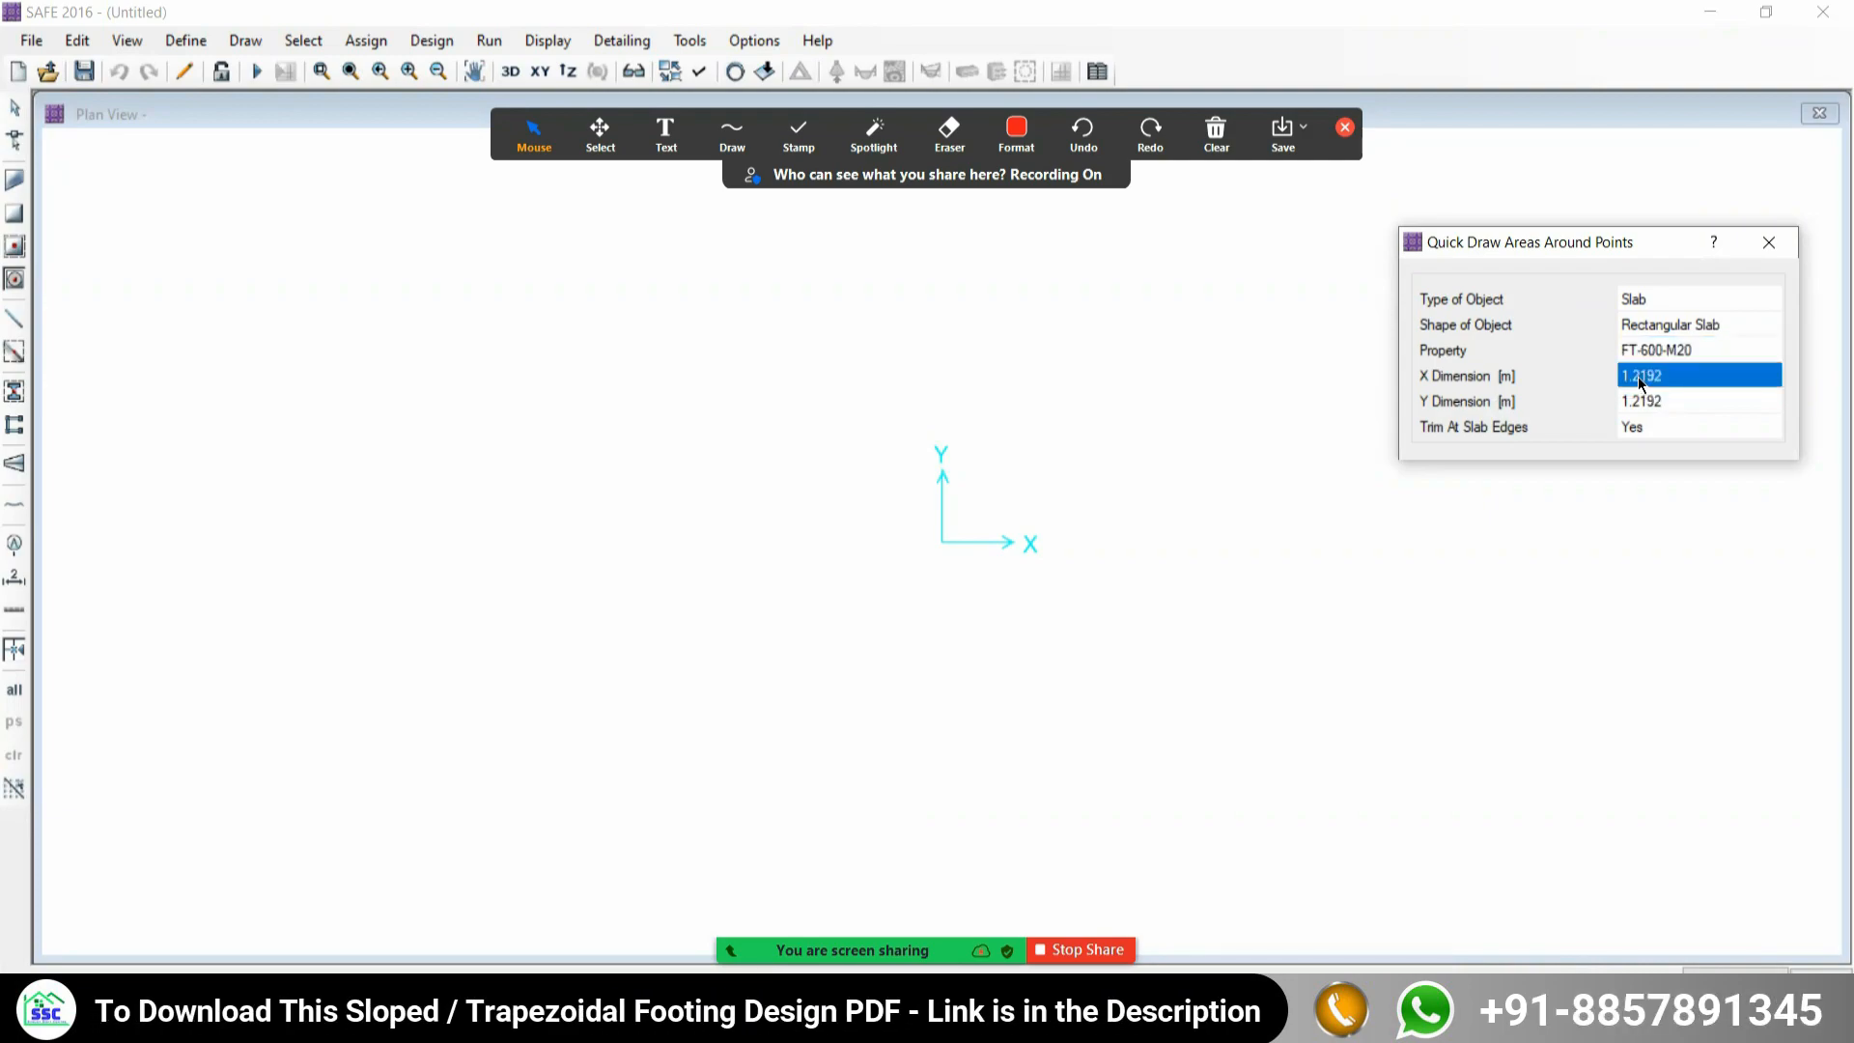
pyautogui.write('2.8')
pyautogui.press('Tab')
pyautogui.write('2')
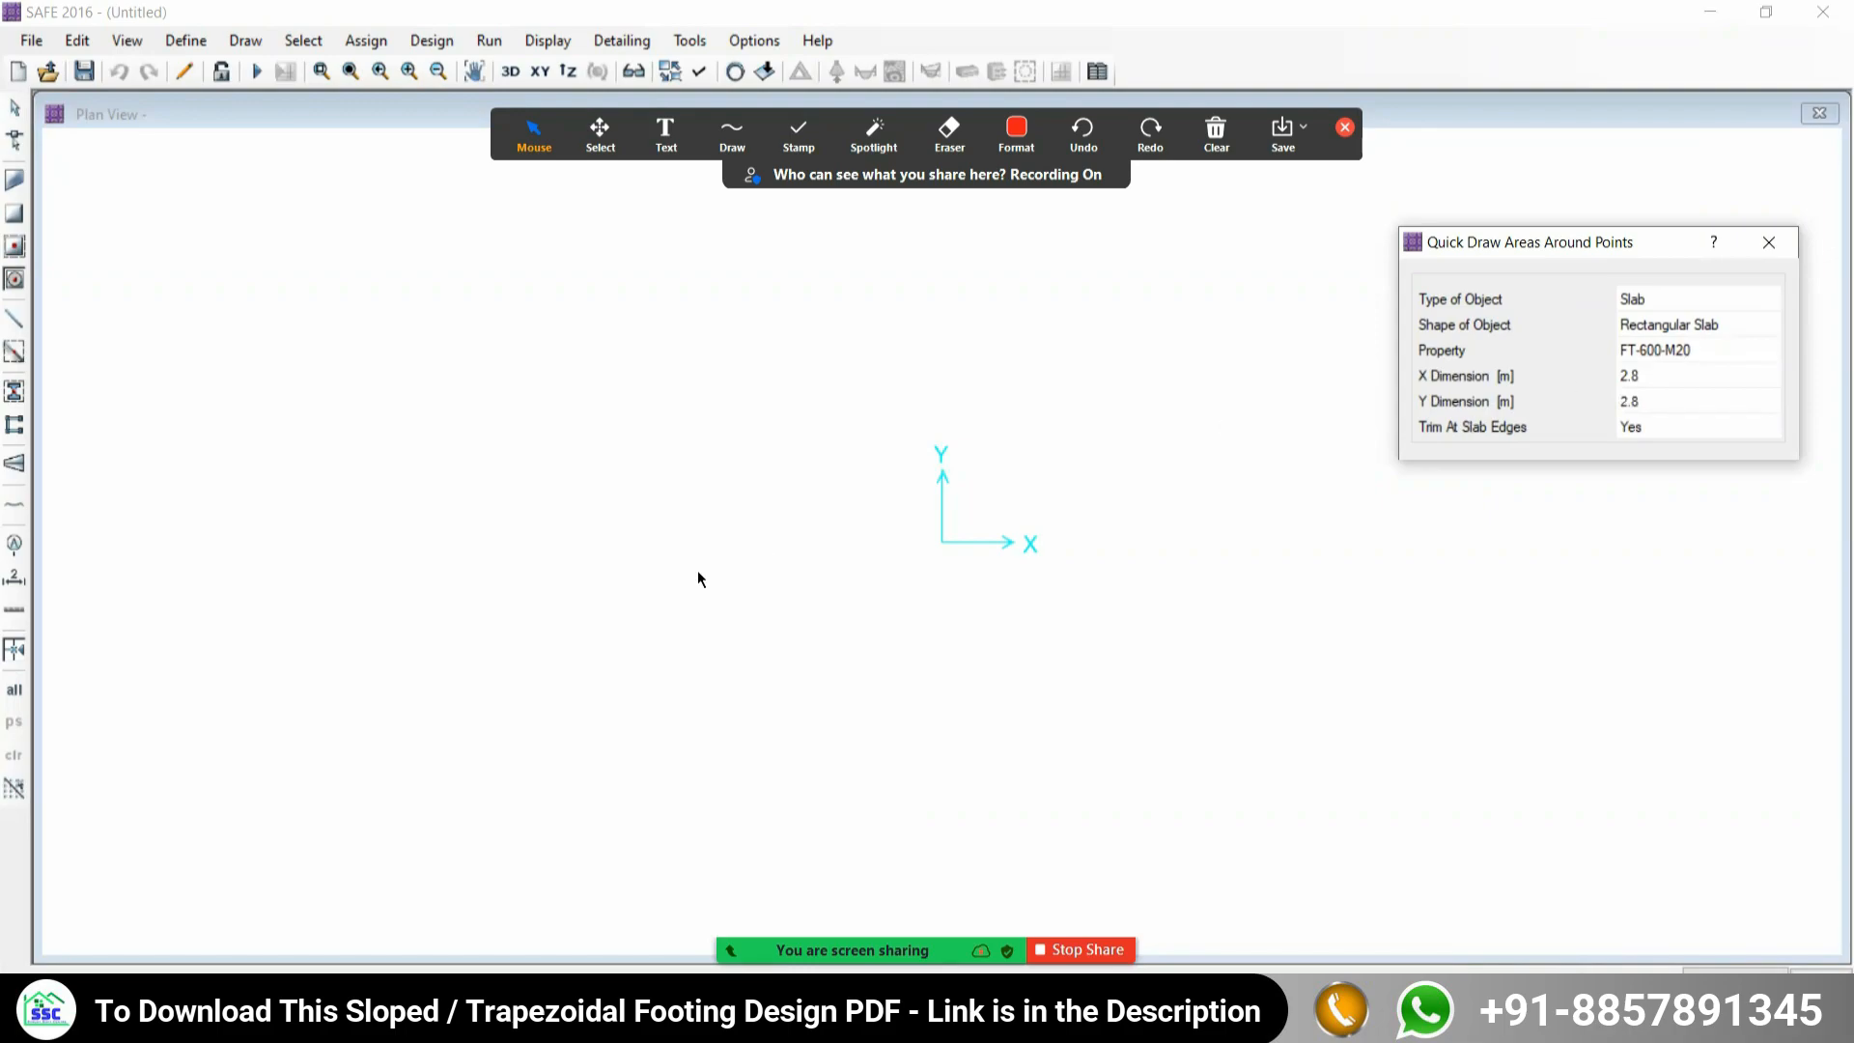
pyautogui.click(659, 588)
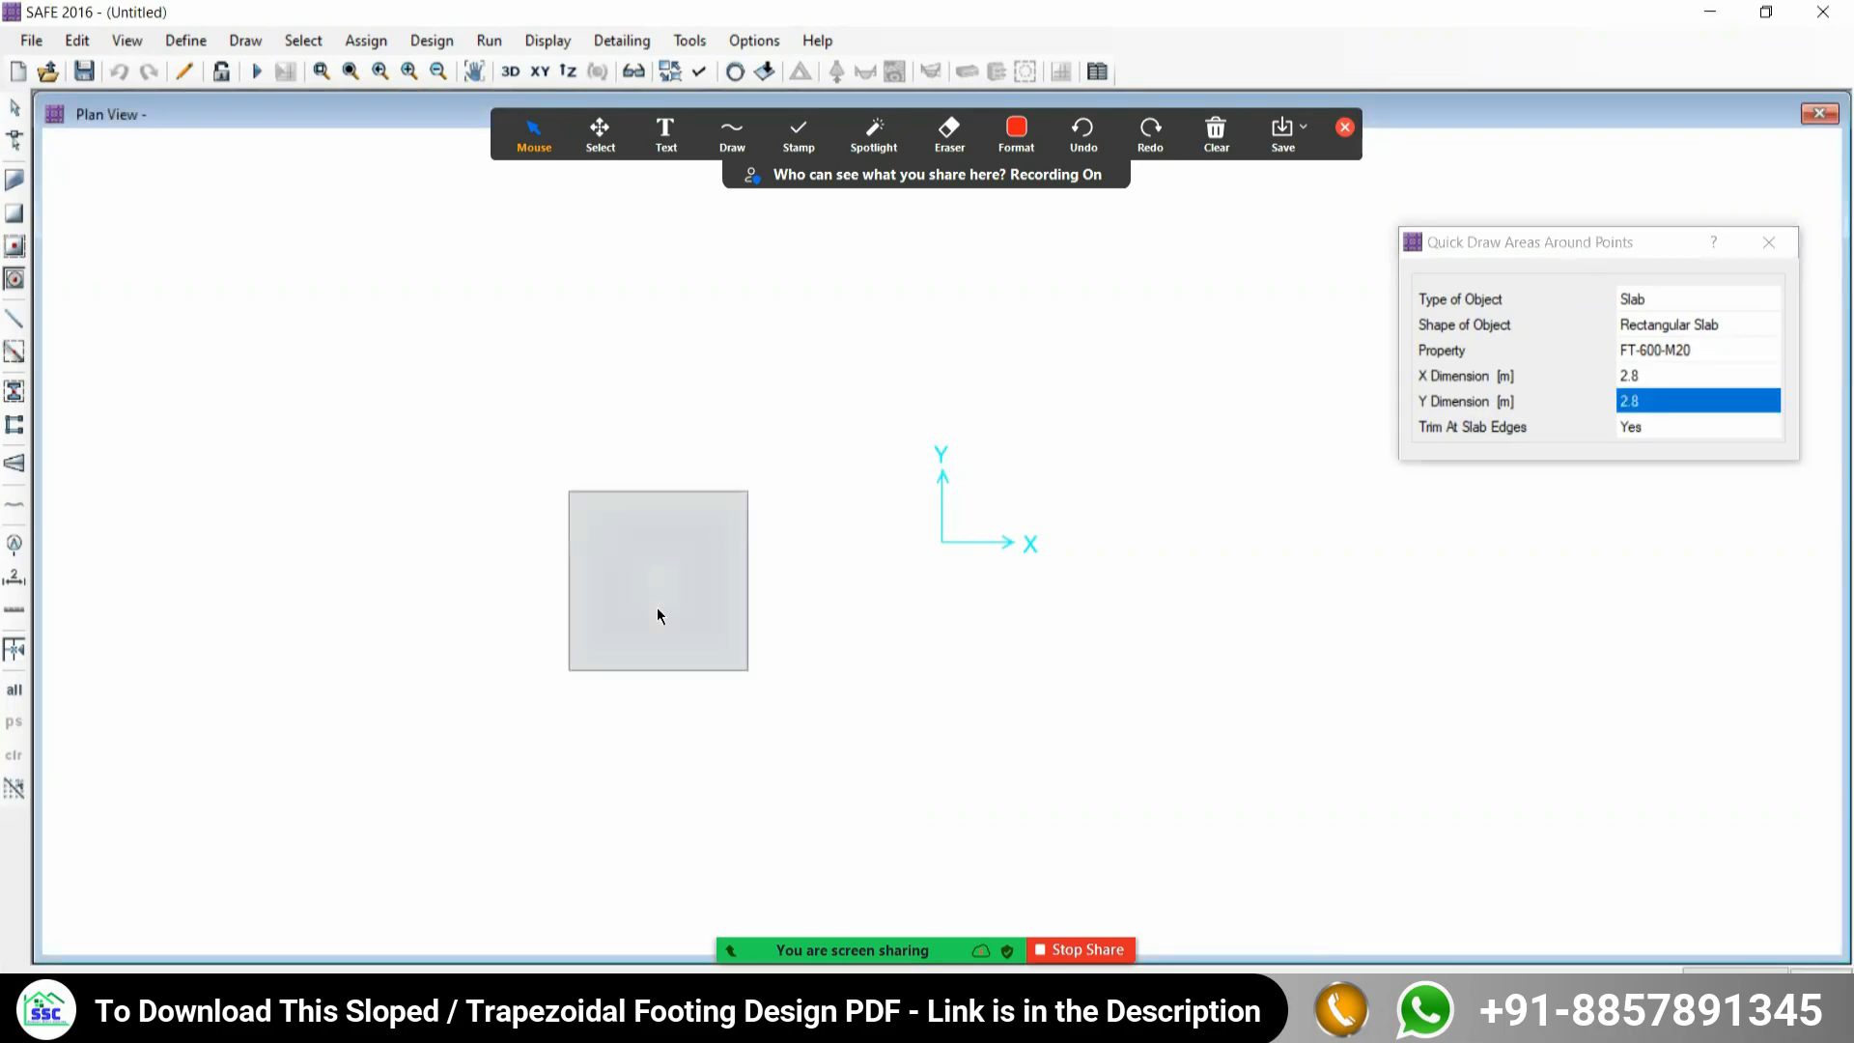
pyautogui.click(1769, 246)
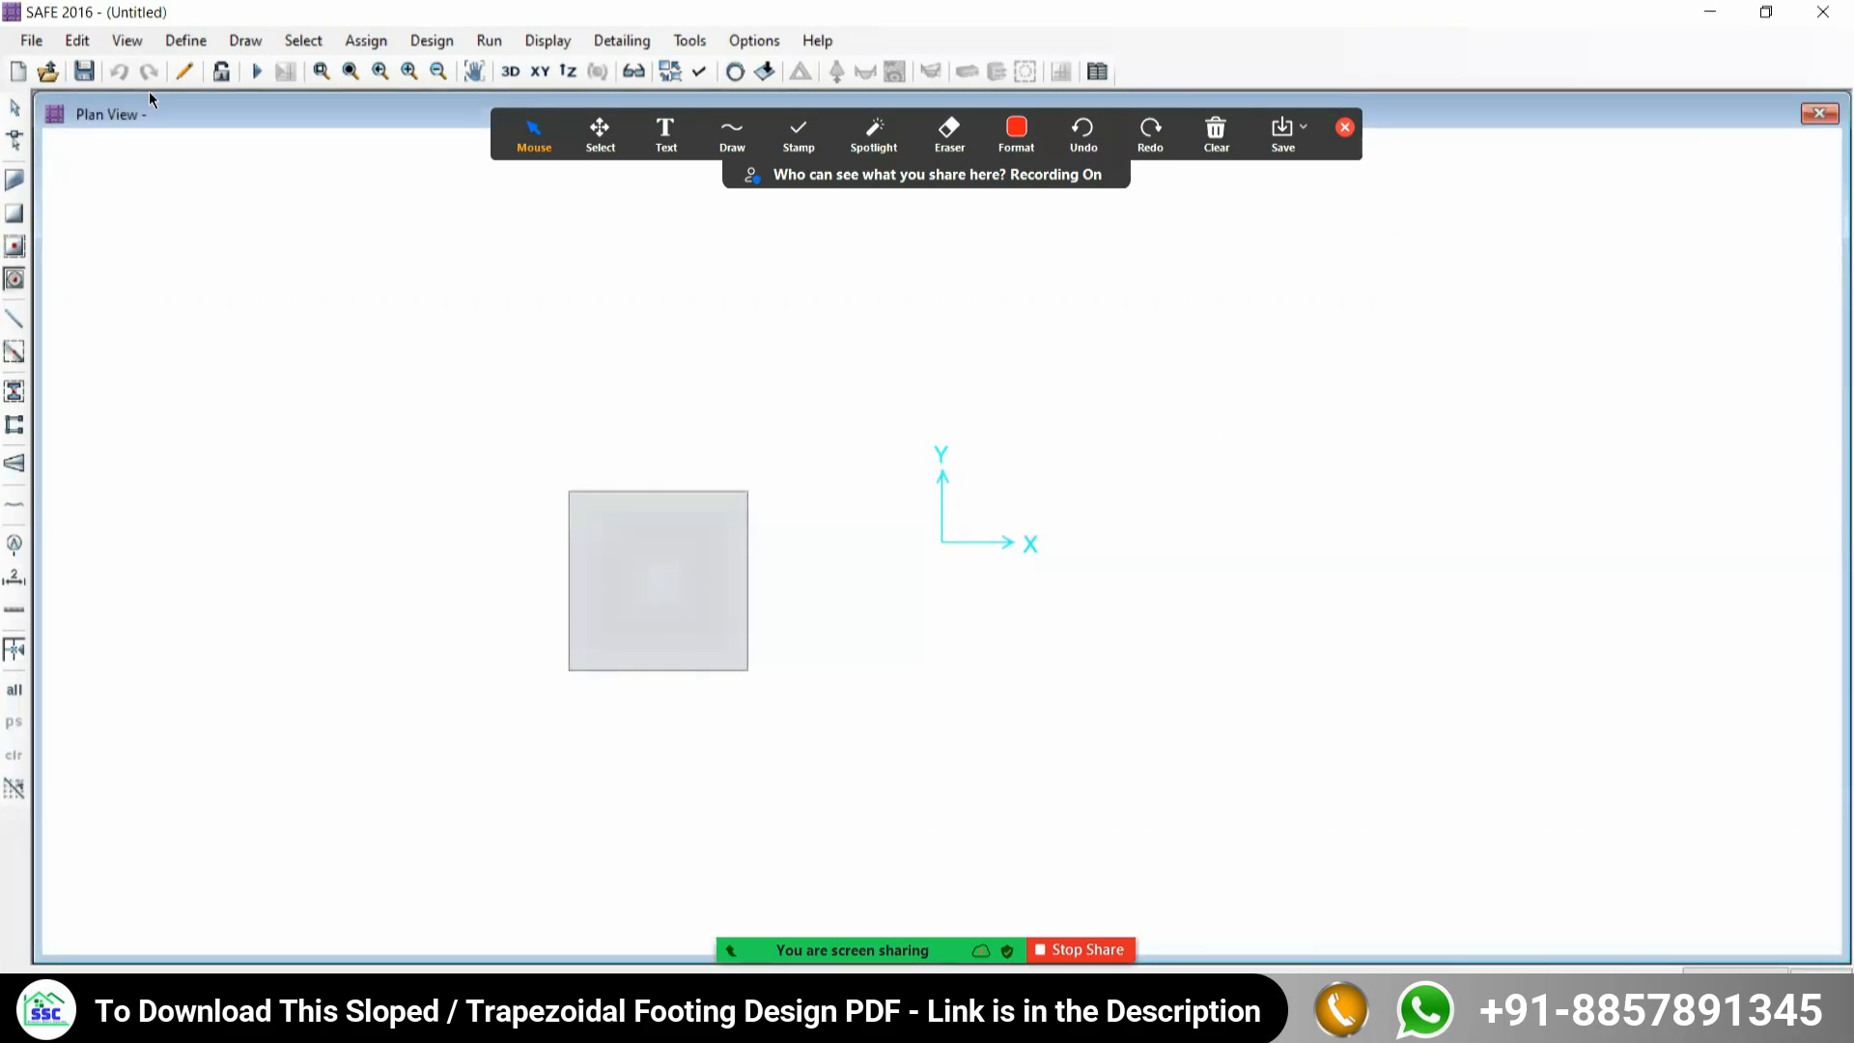
pyautogui.click(248, 42)
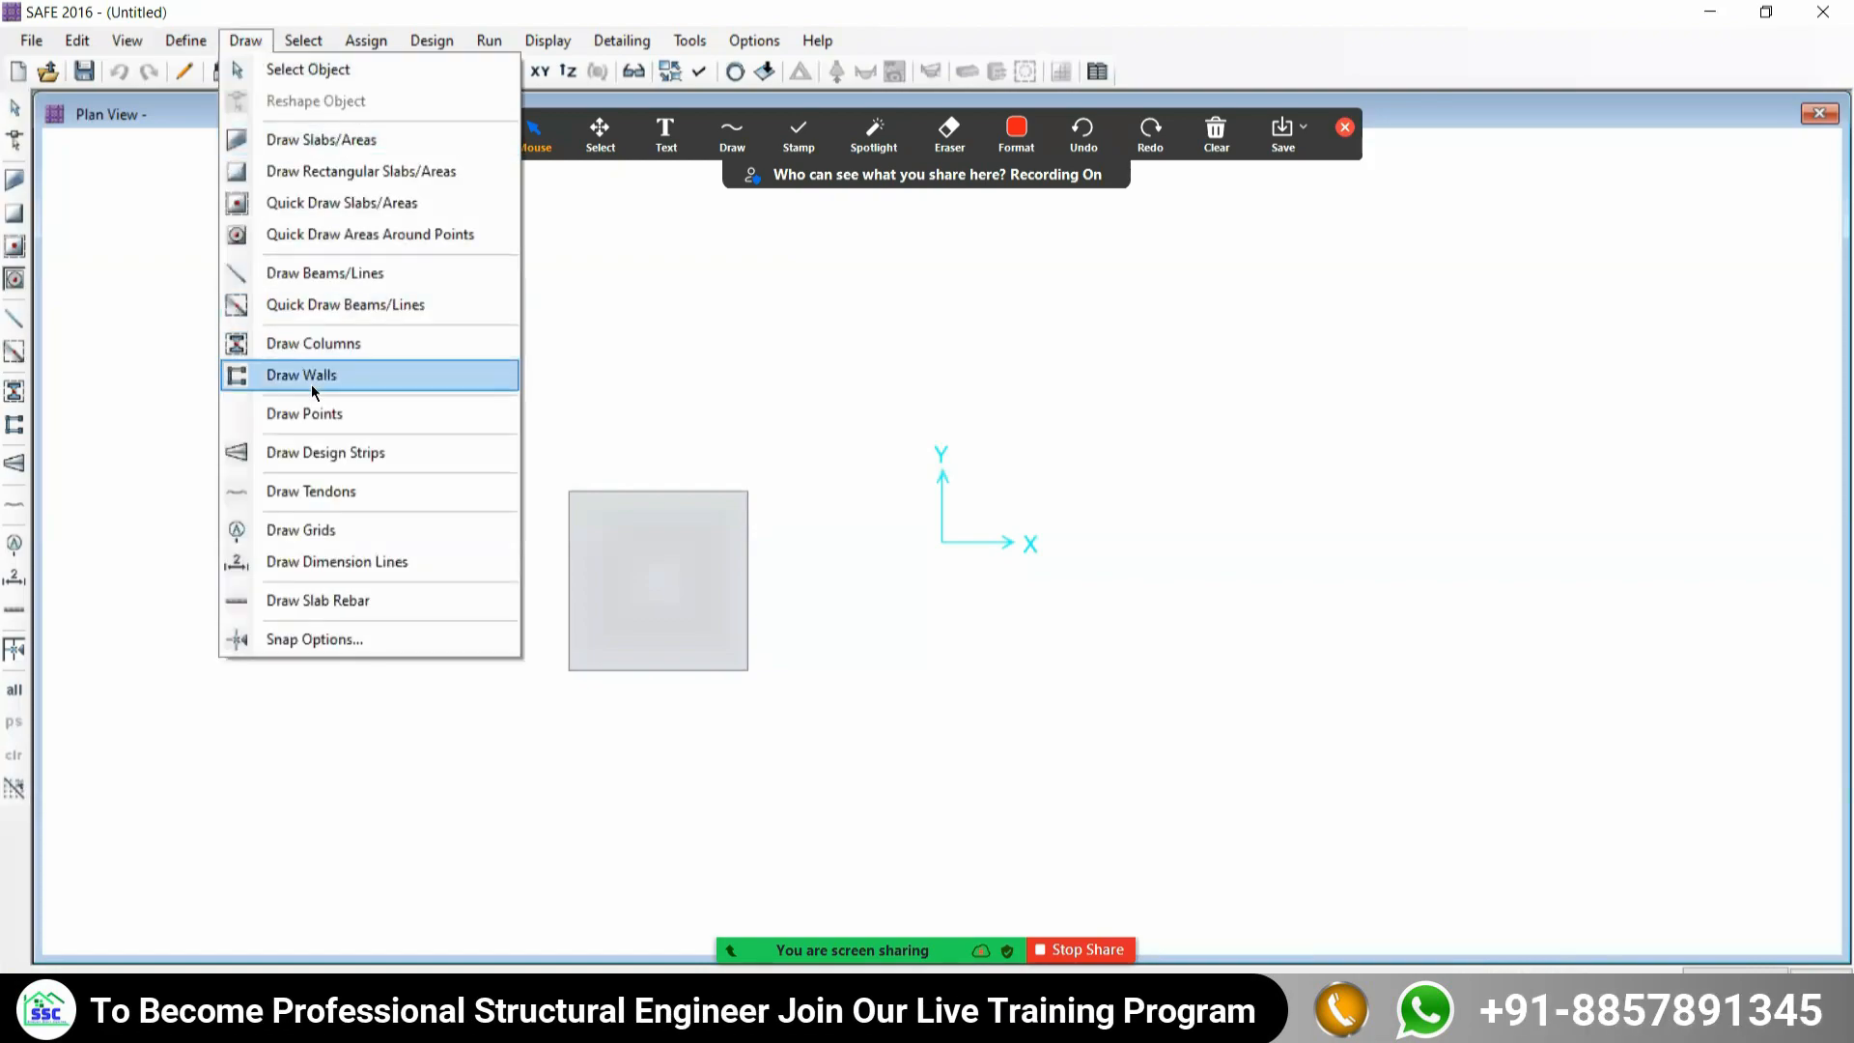
pyautogui.click(298, 417)
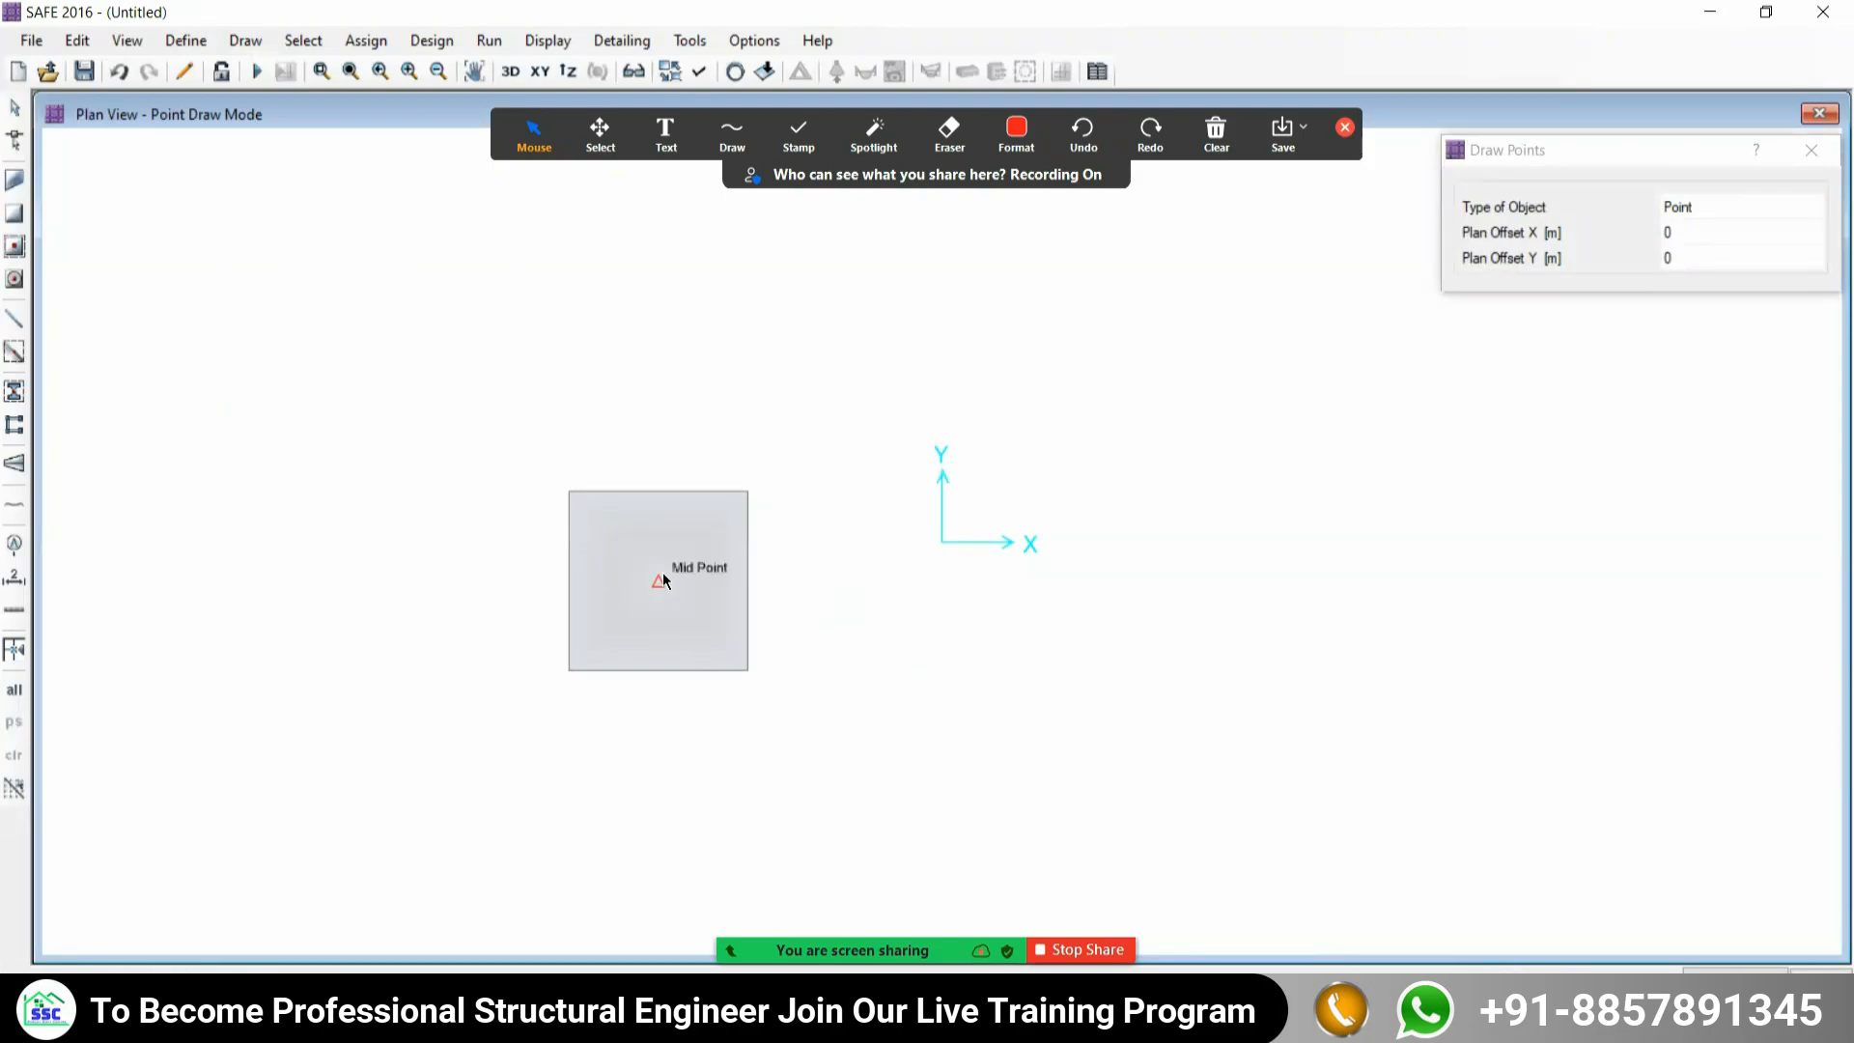
pyautogui.scroll(2, 658, 569)
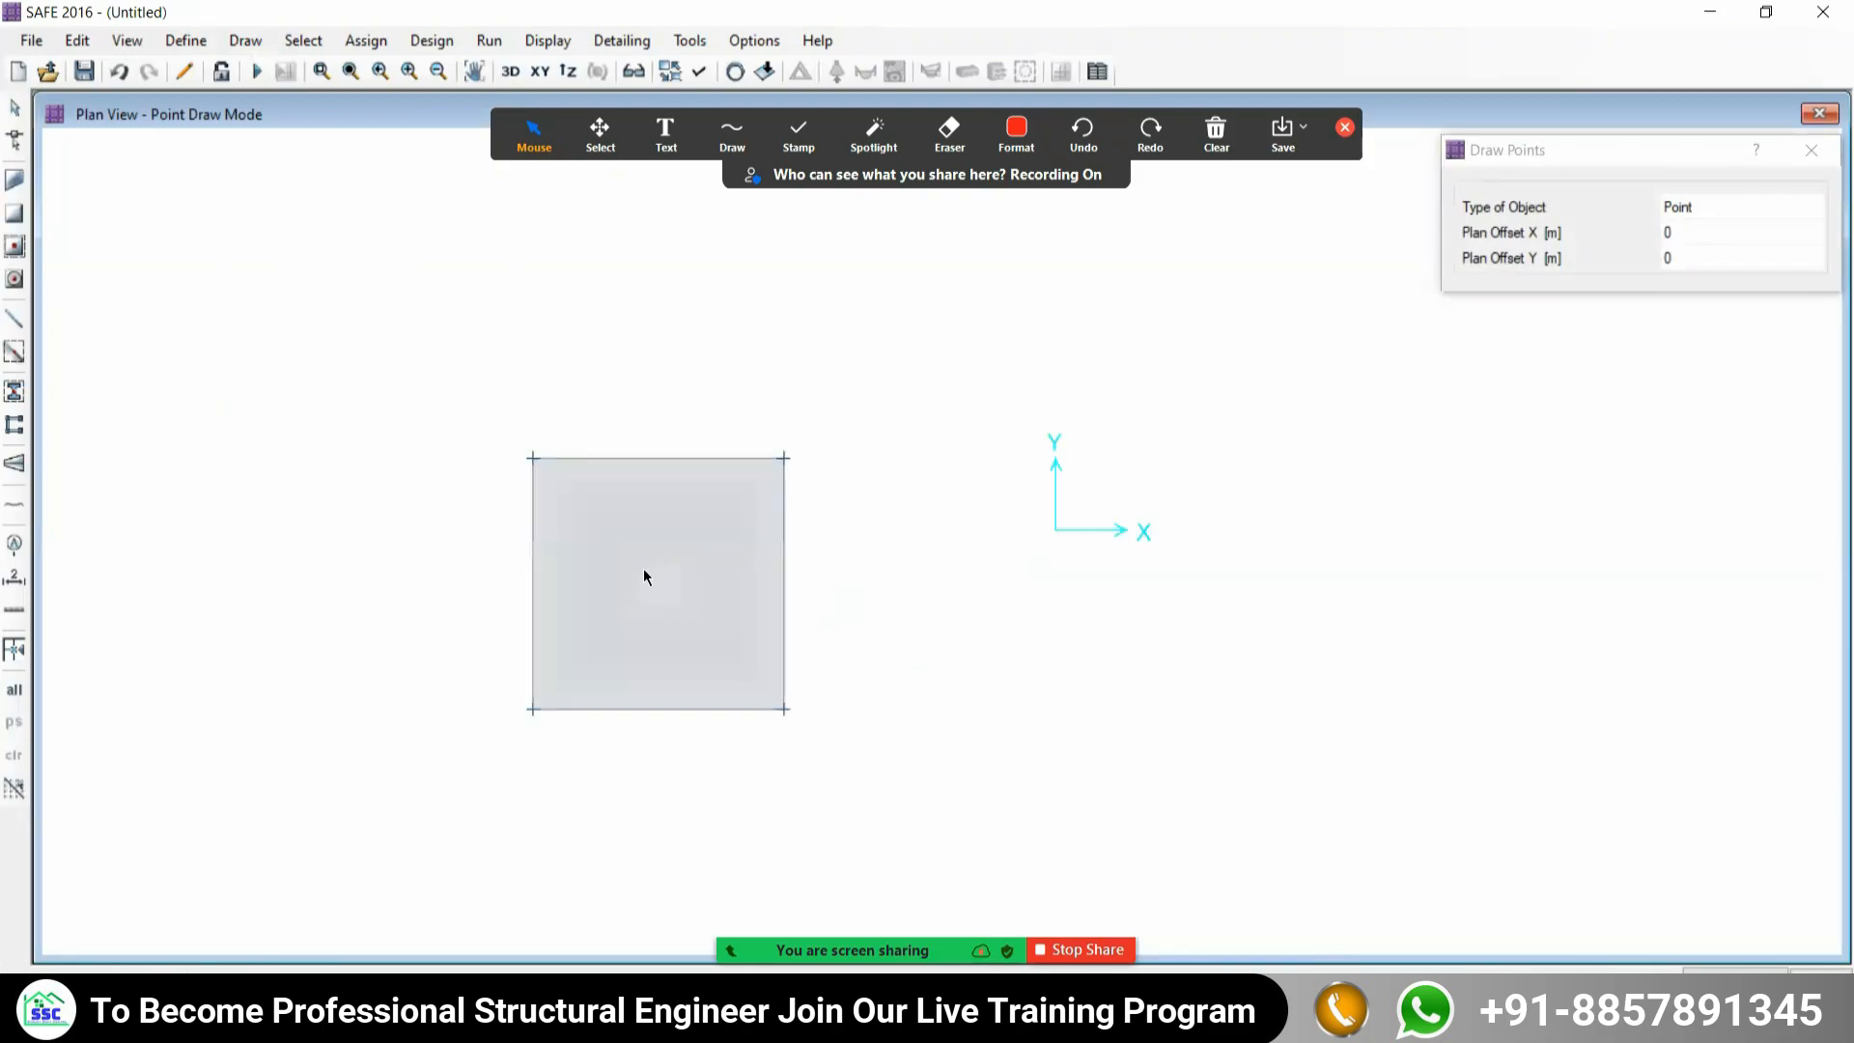
pyautogui.click(14, 109)
# Enable snapping to line ends and midpoints and to perpendicular projections in the plan view's snap options.
pyautogui.rightClick(282, 302)
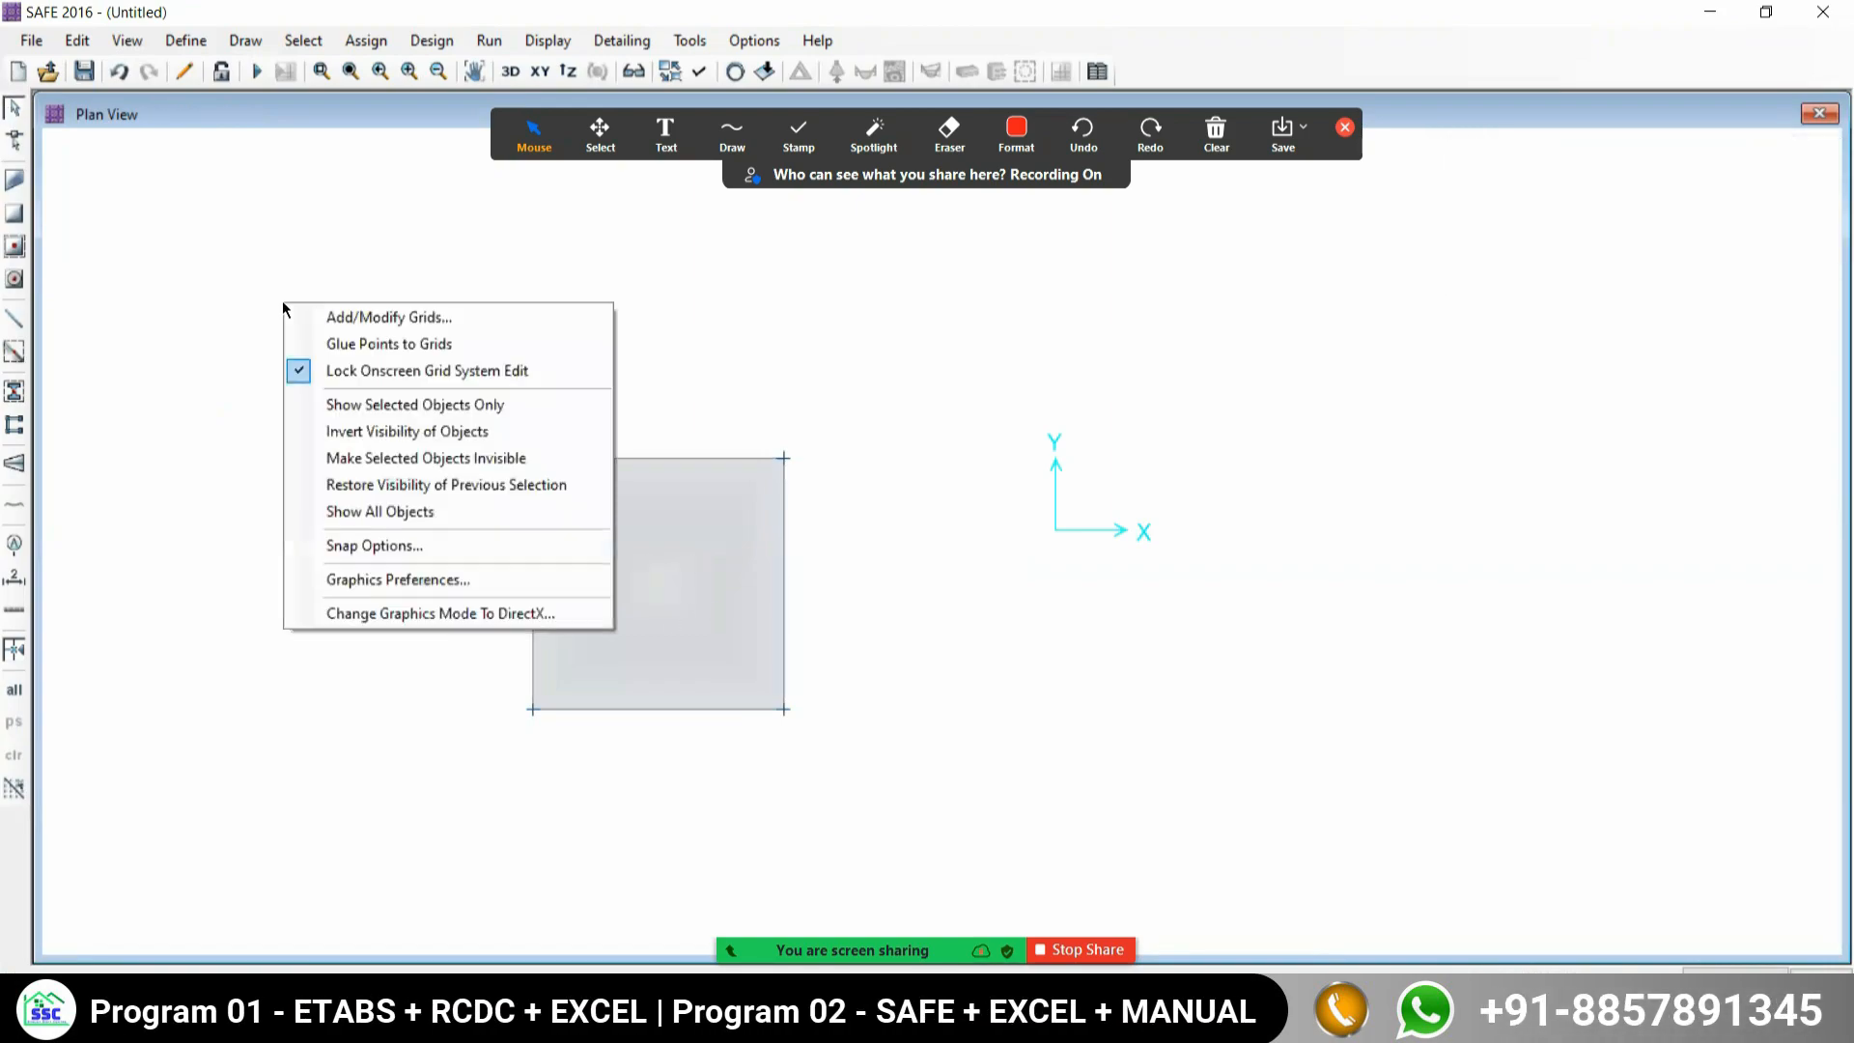
pyautogui.click(327, 551)
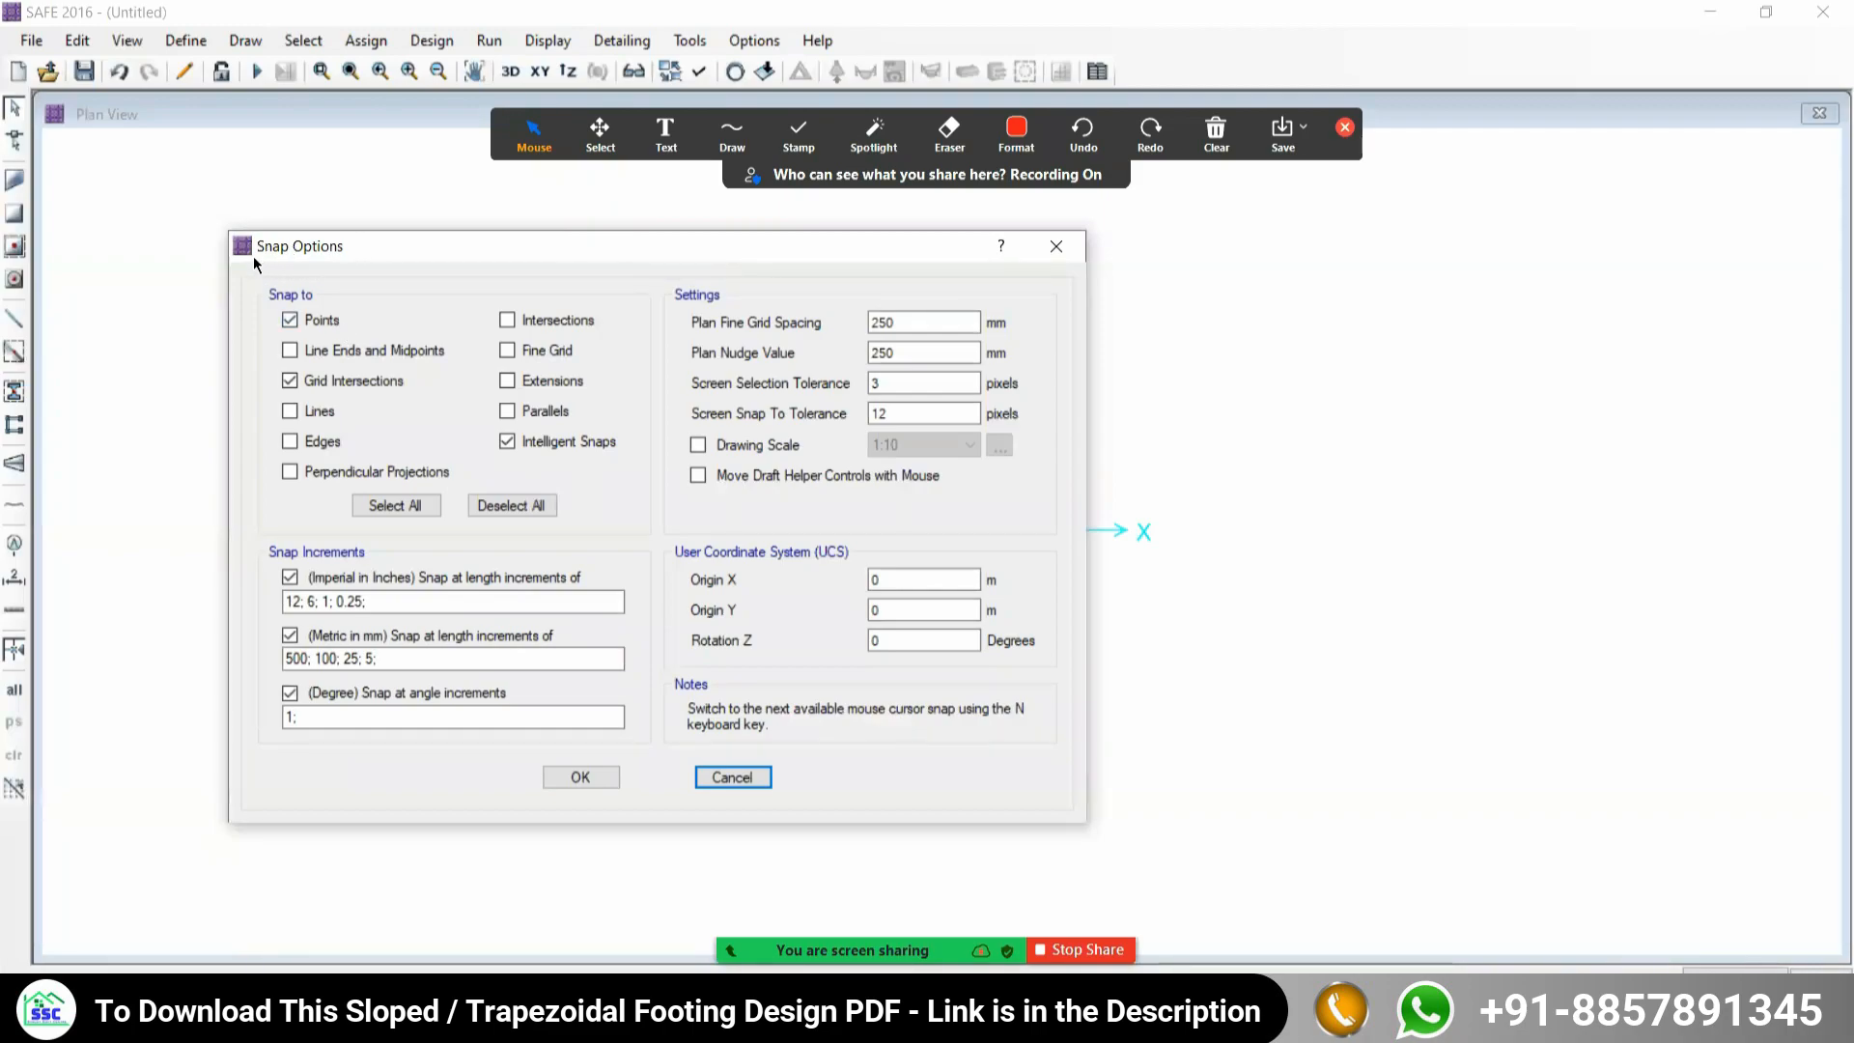
pyautogui.click(292, 349)
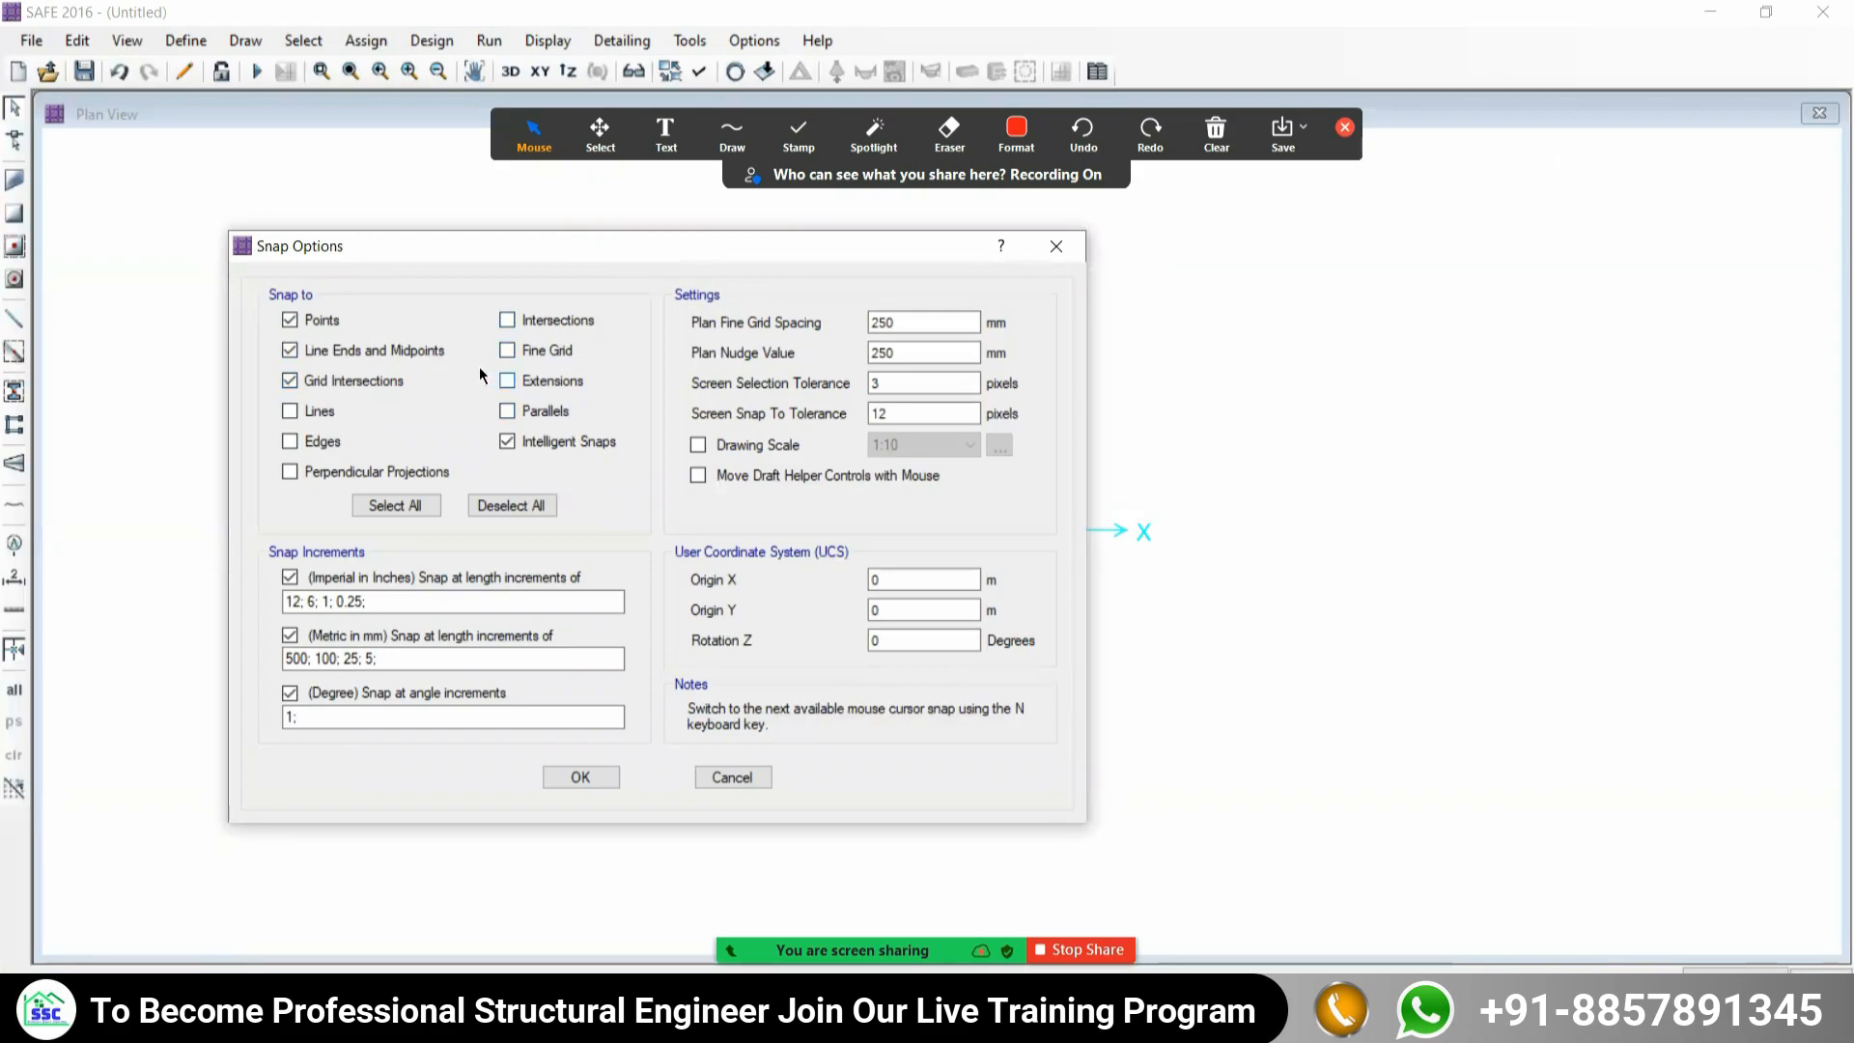
pyautogui.click(292, 472)
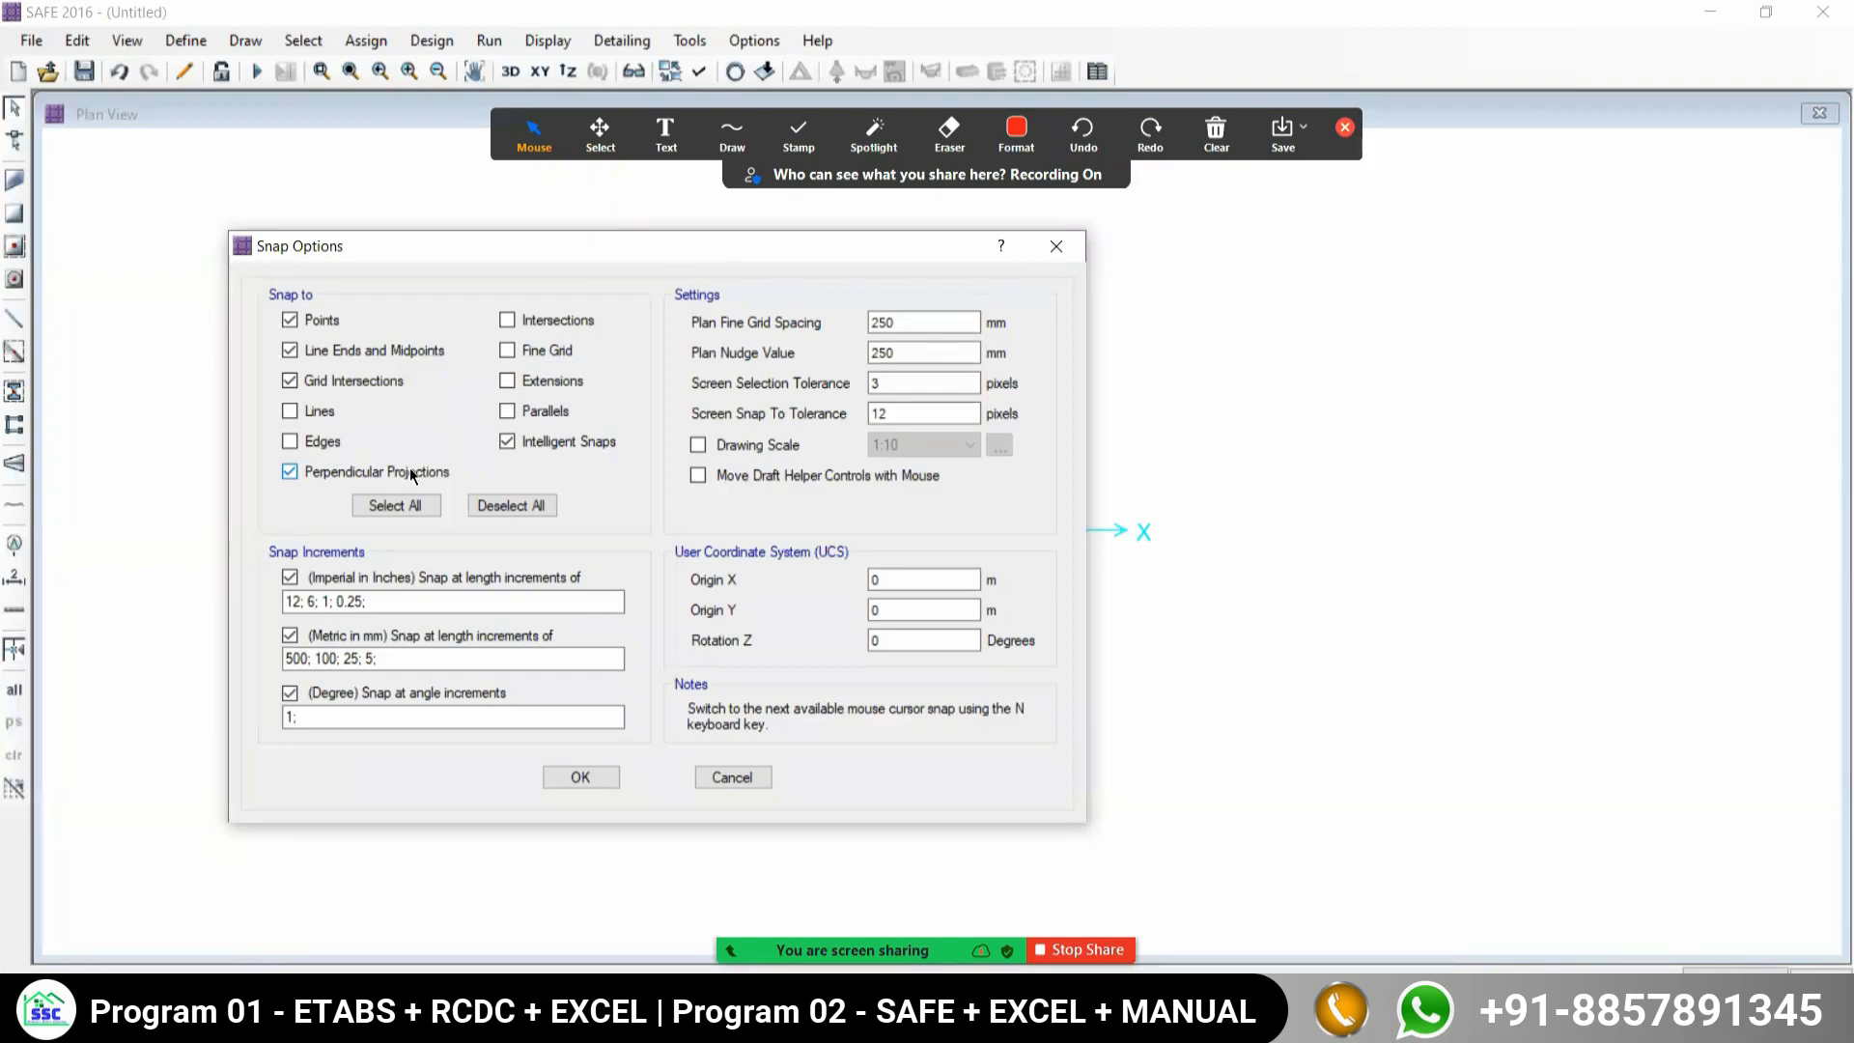
pyautogui.click(575, 778)
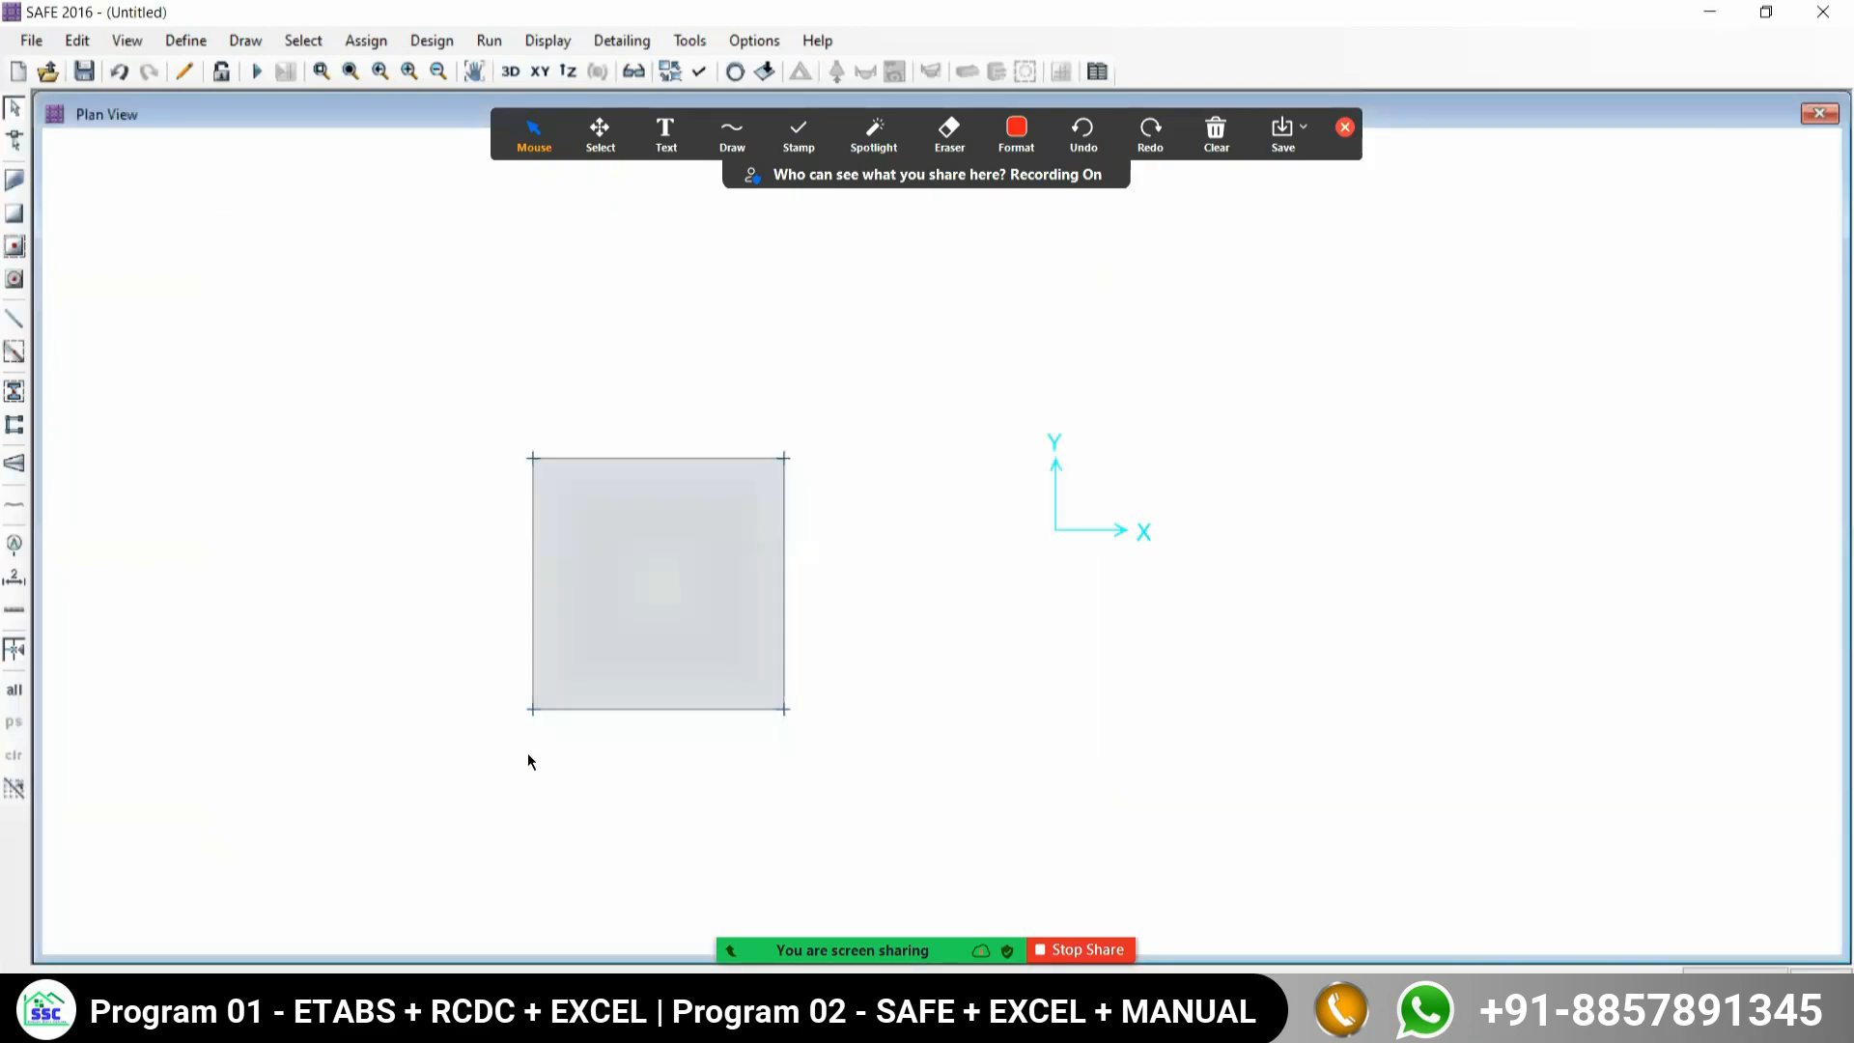
# Draw a point object at the centre of the square footing slab.
pyautogui.click(245, 41)
pyautogui.click(285, 415)
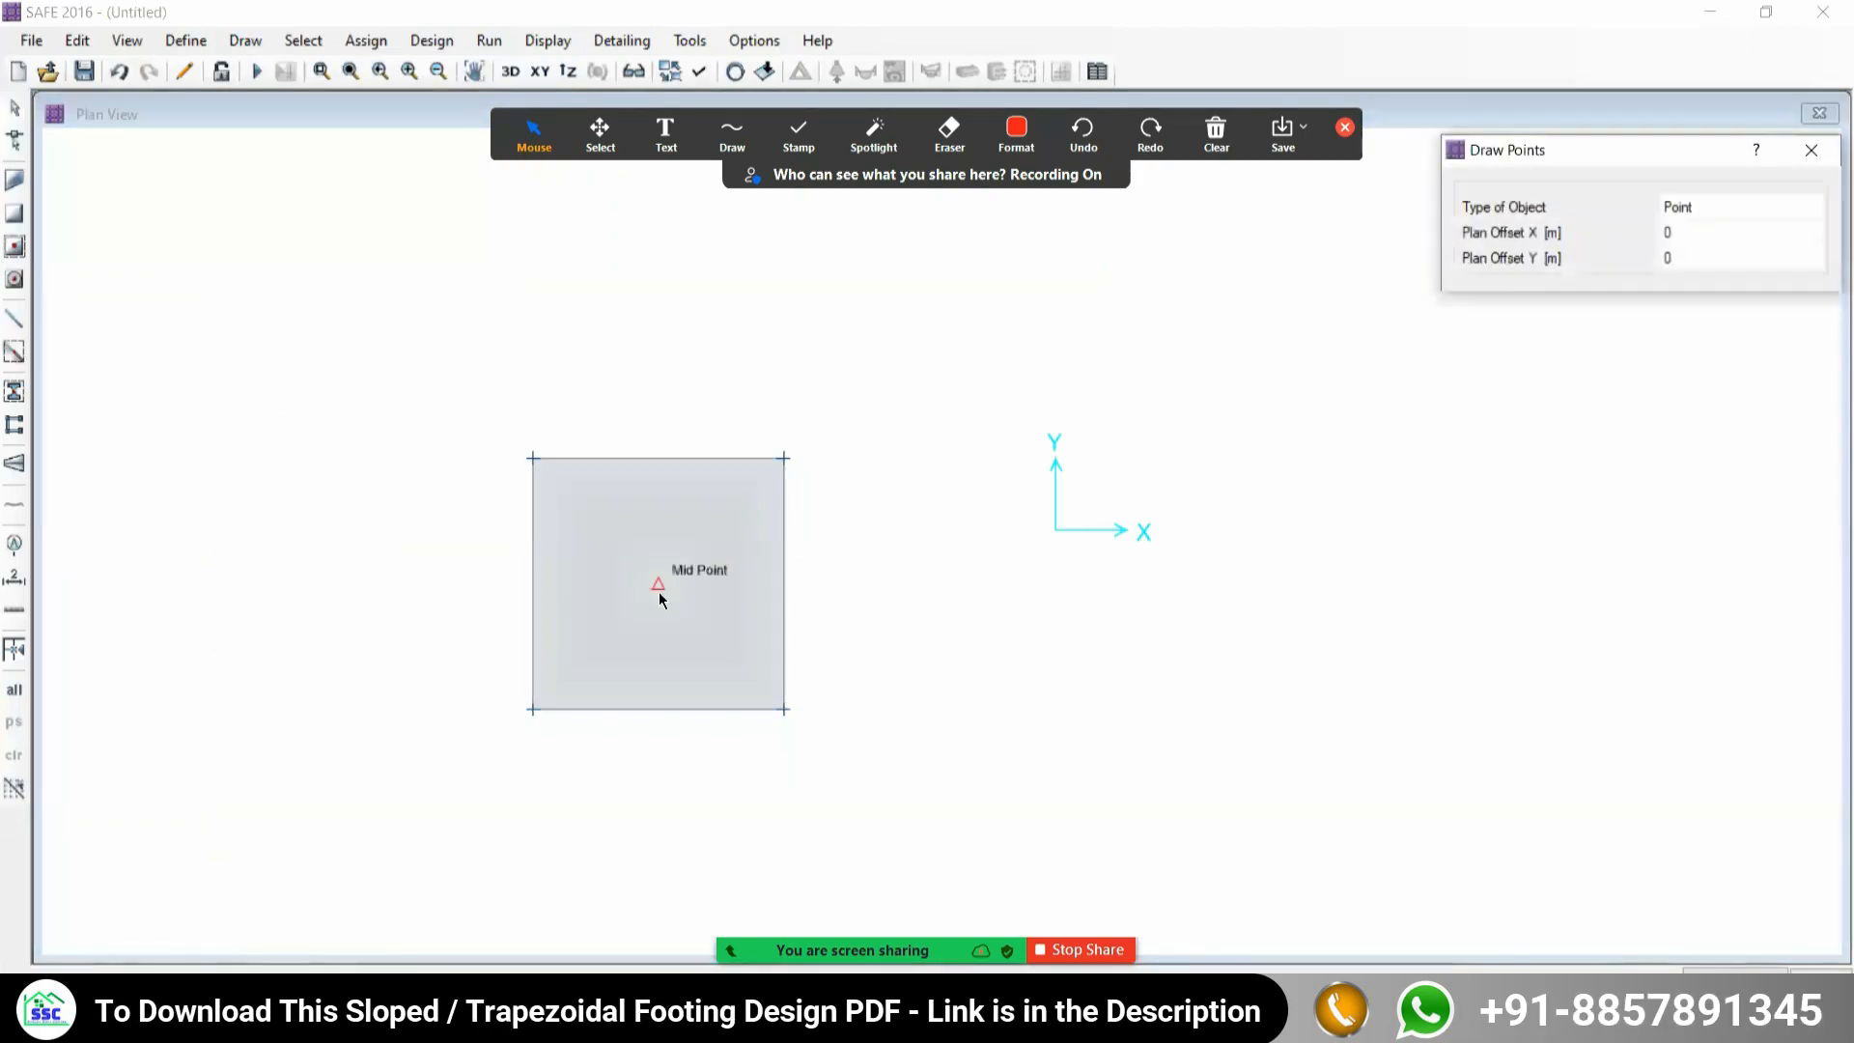
pyautogui.click(659, 583)
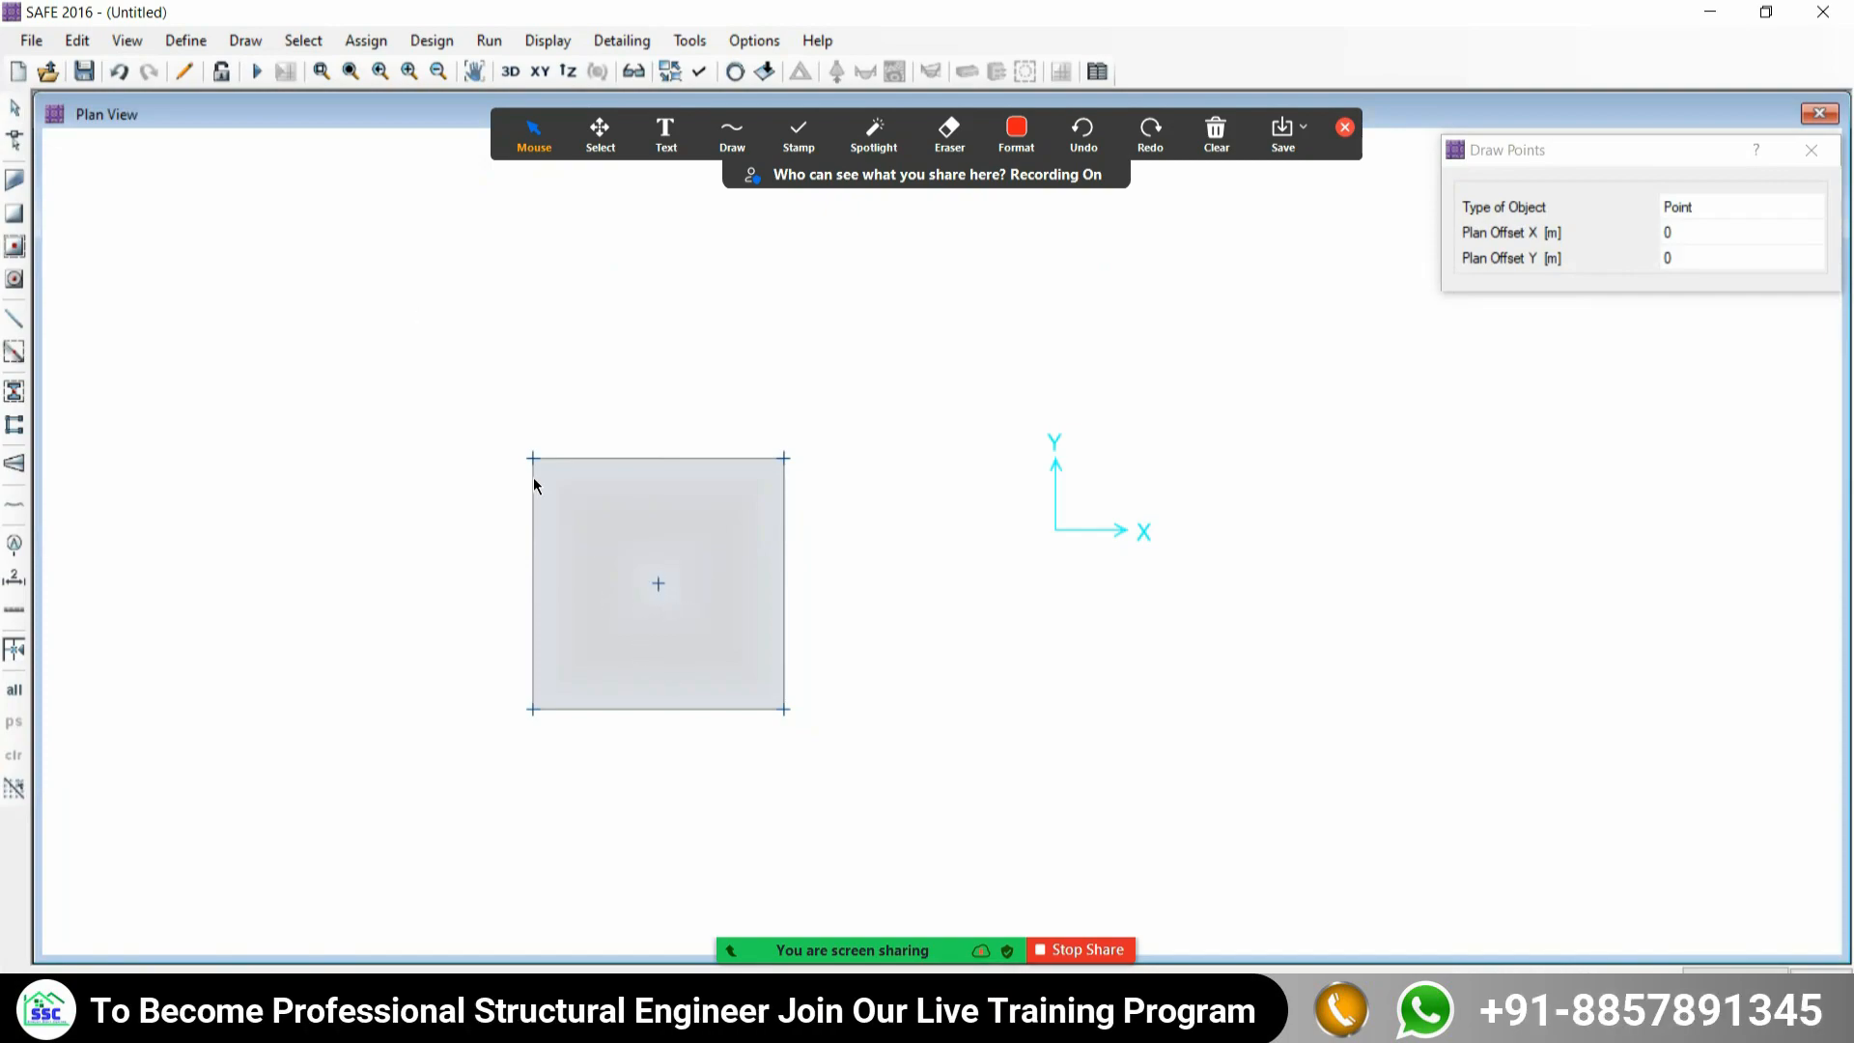
# Undo the centre point and the slab, and draw a standalone point in the empty plan area beside the coordinate axes.
pyautogui.click(124, 69)
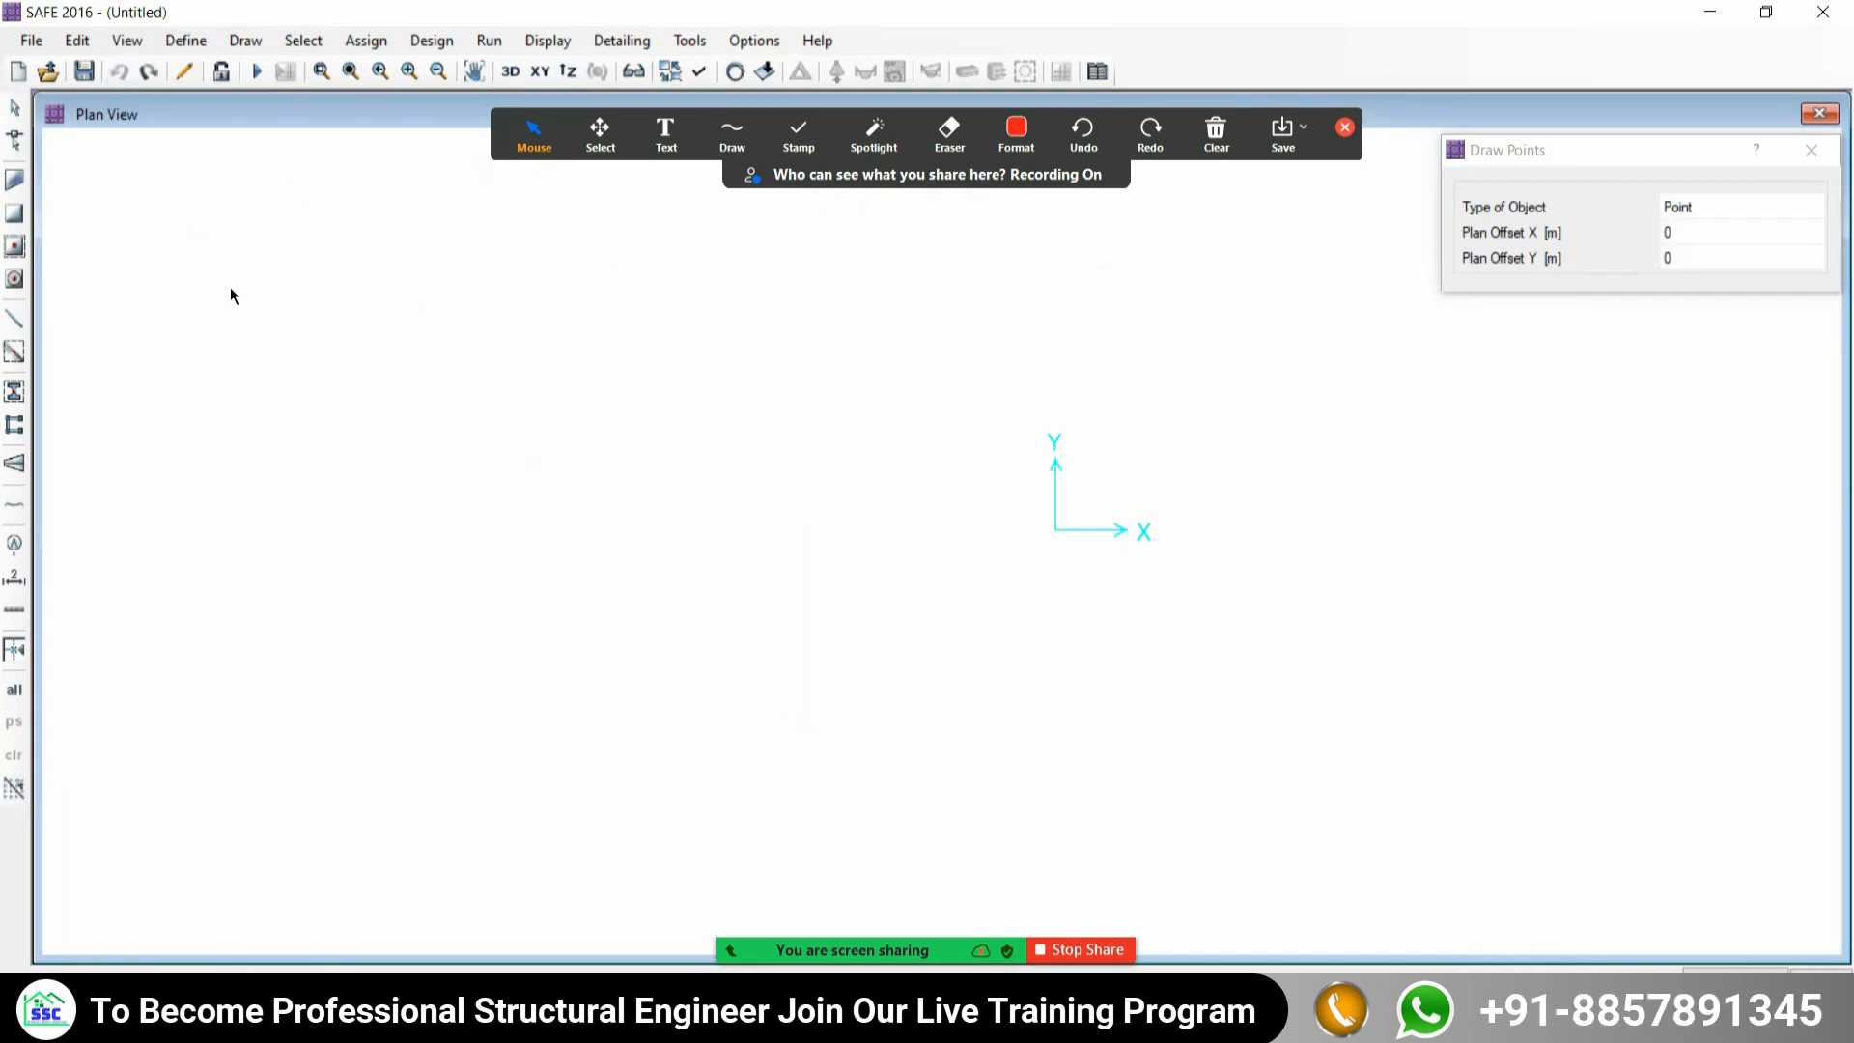
pyautogui.click(243, 41)
pyautogui.click(317, 415)
pyautogui.click(1812, 149)
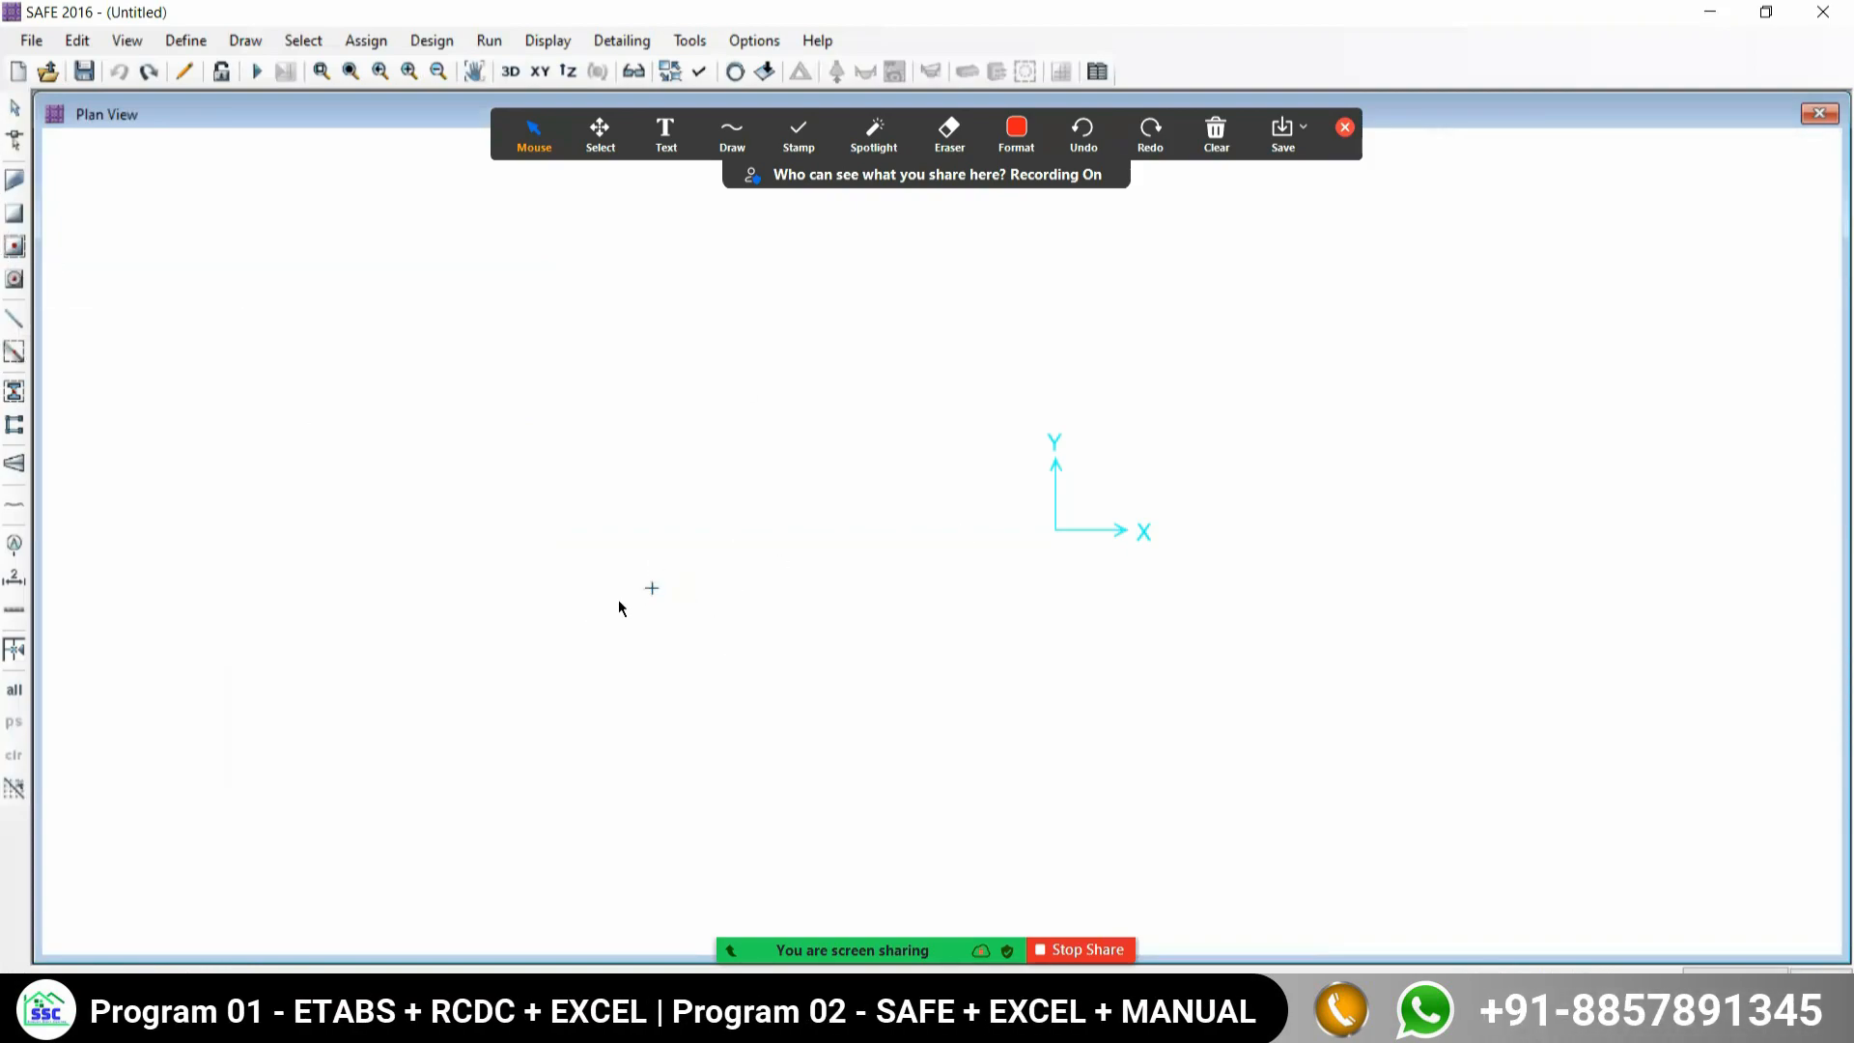
# Place a 2.8 m by 2.8 m rectangular slab with property FT-600-M20 around the standalone point.
pyautogui.click(11, 282)
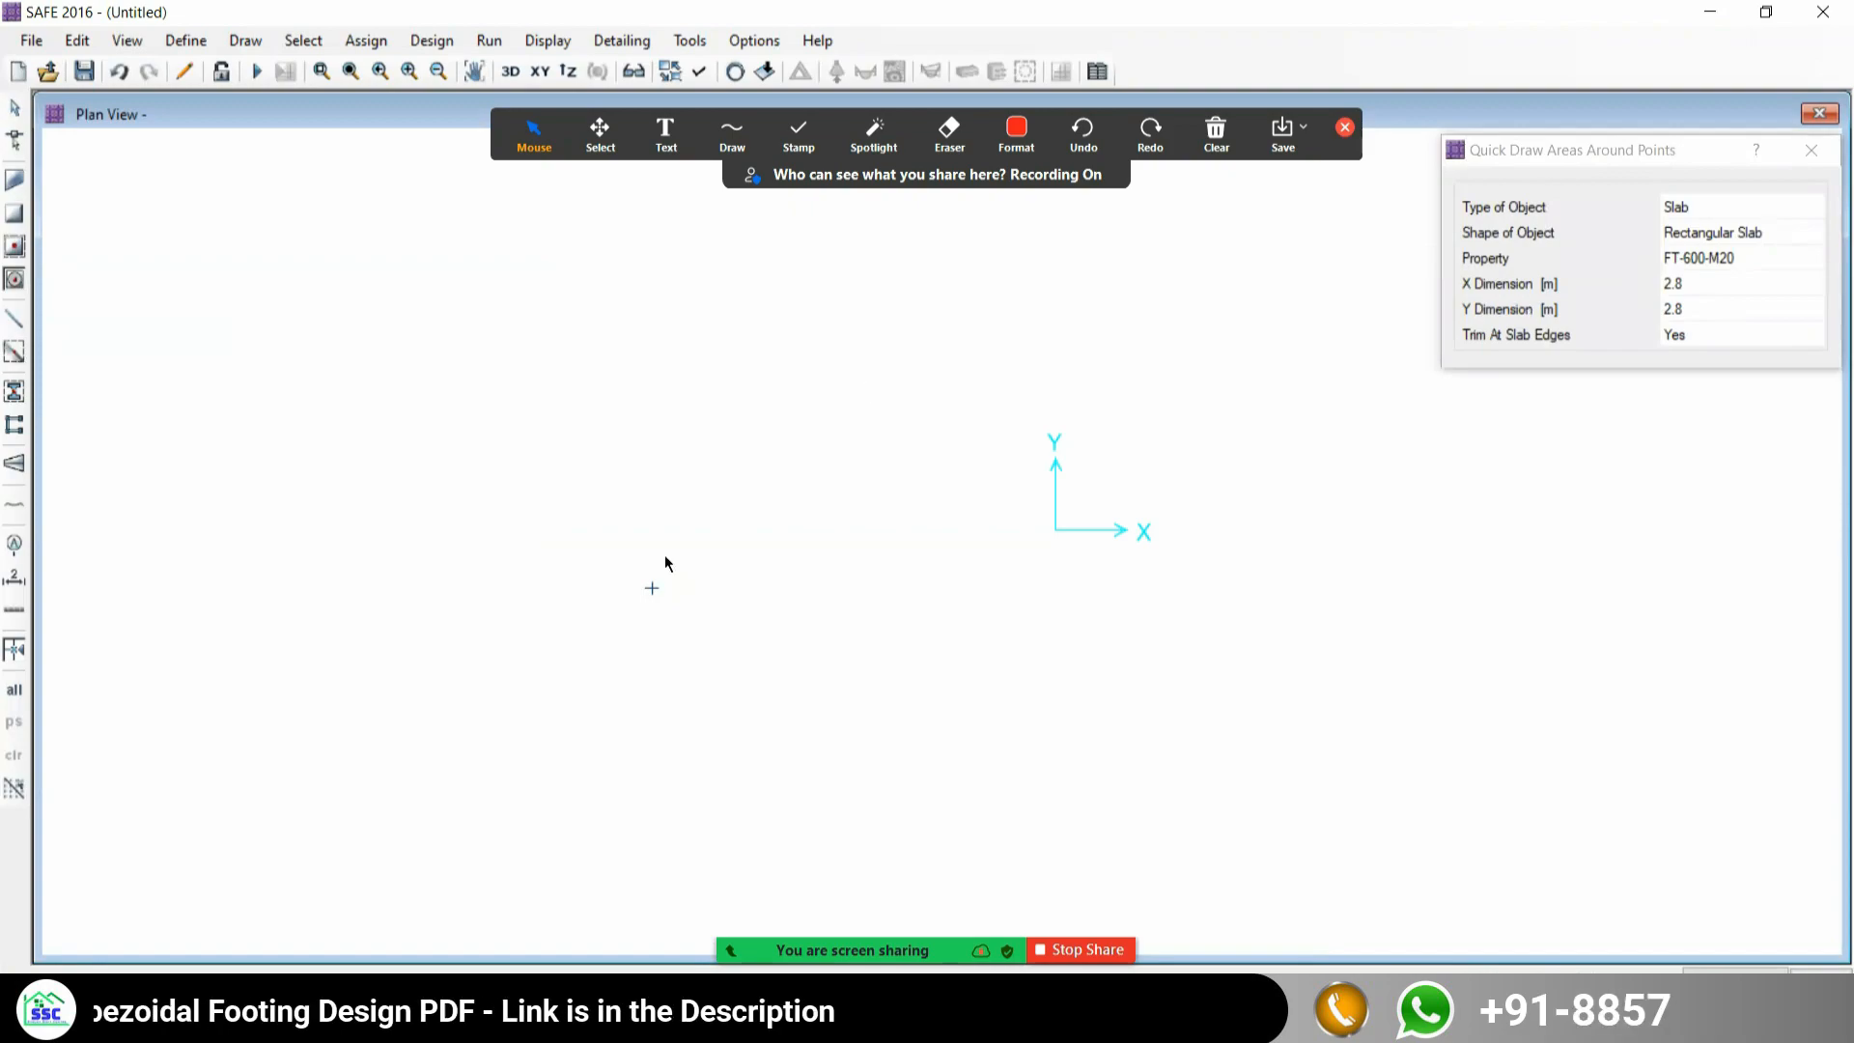
pyautogui.click(651, 589)
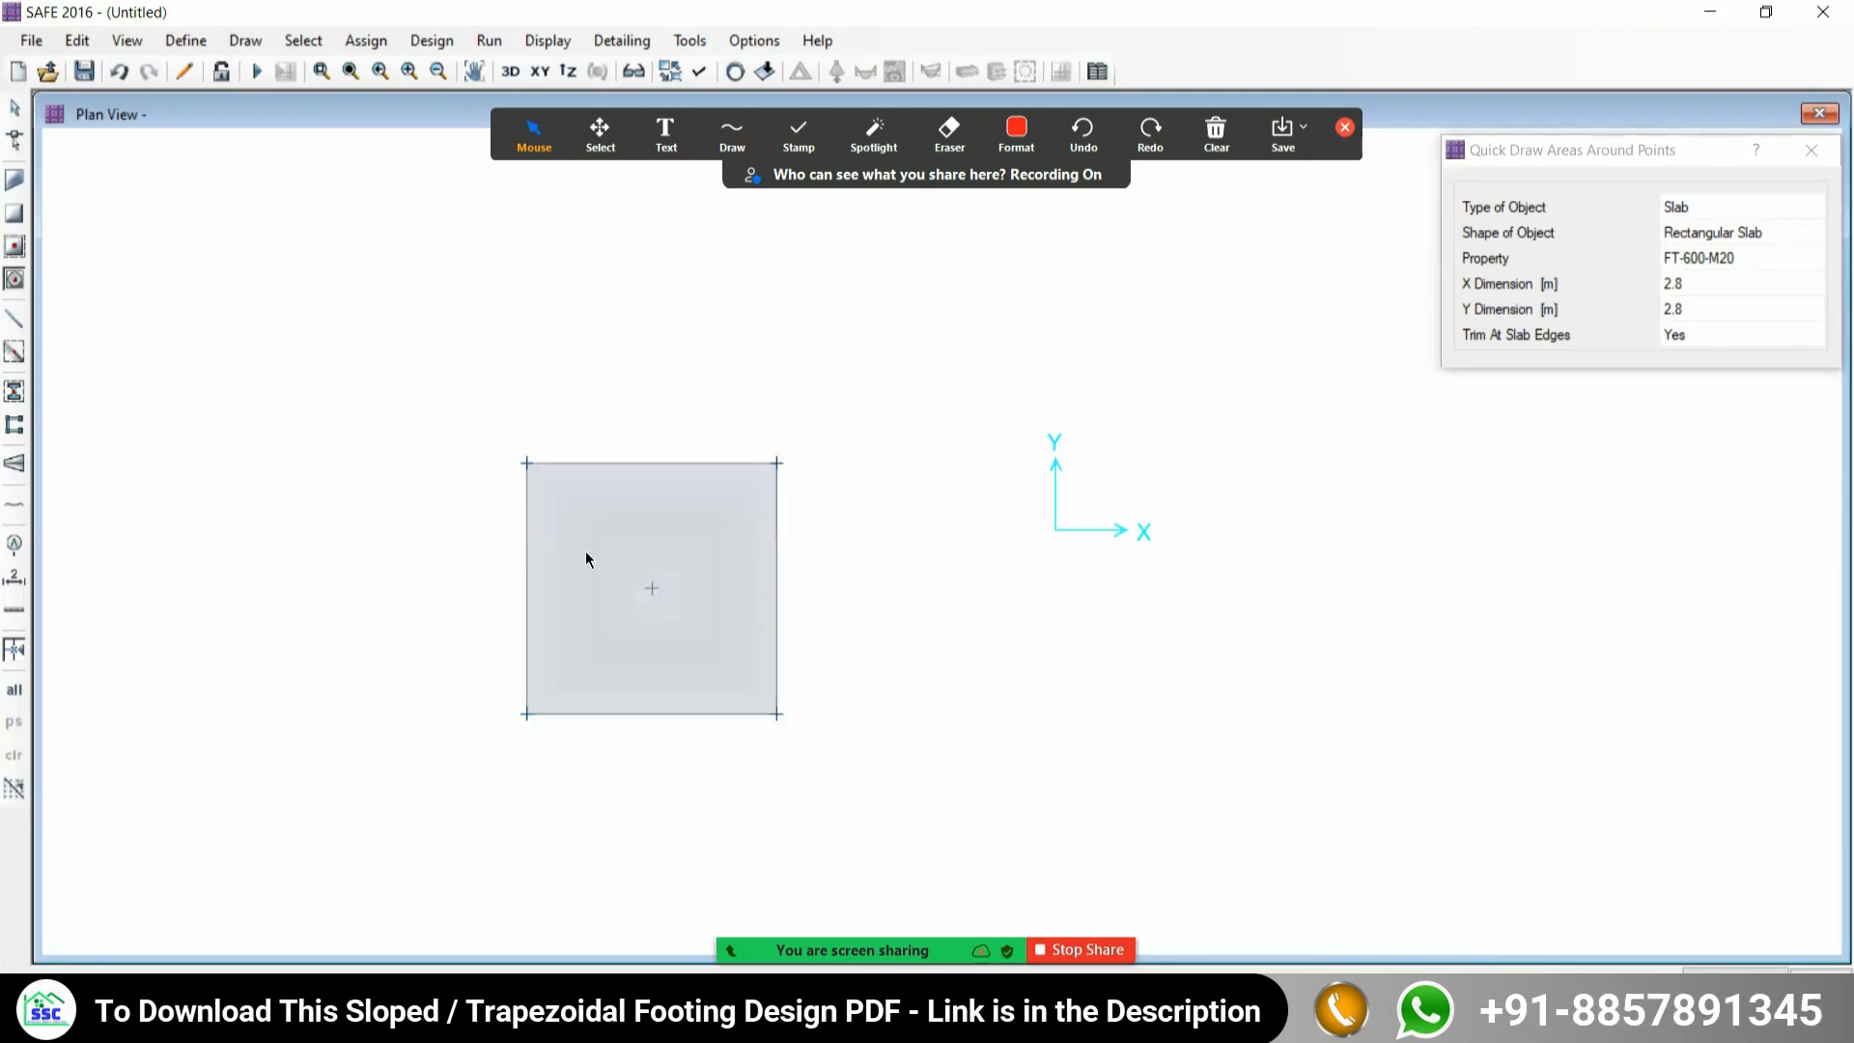
pyautogui.click(1816, 152)
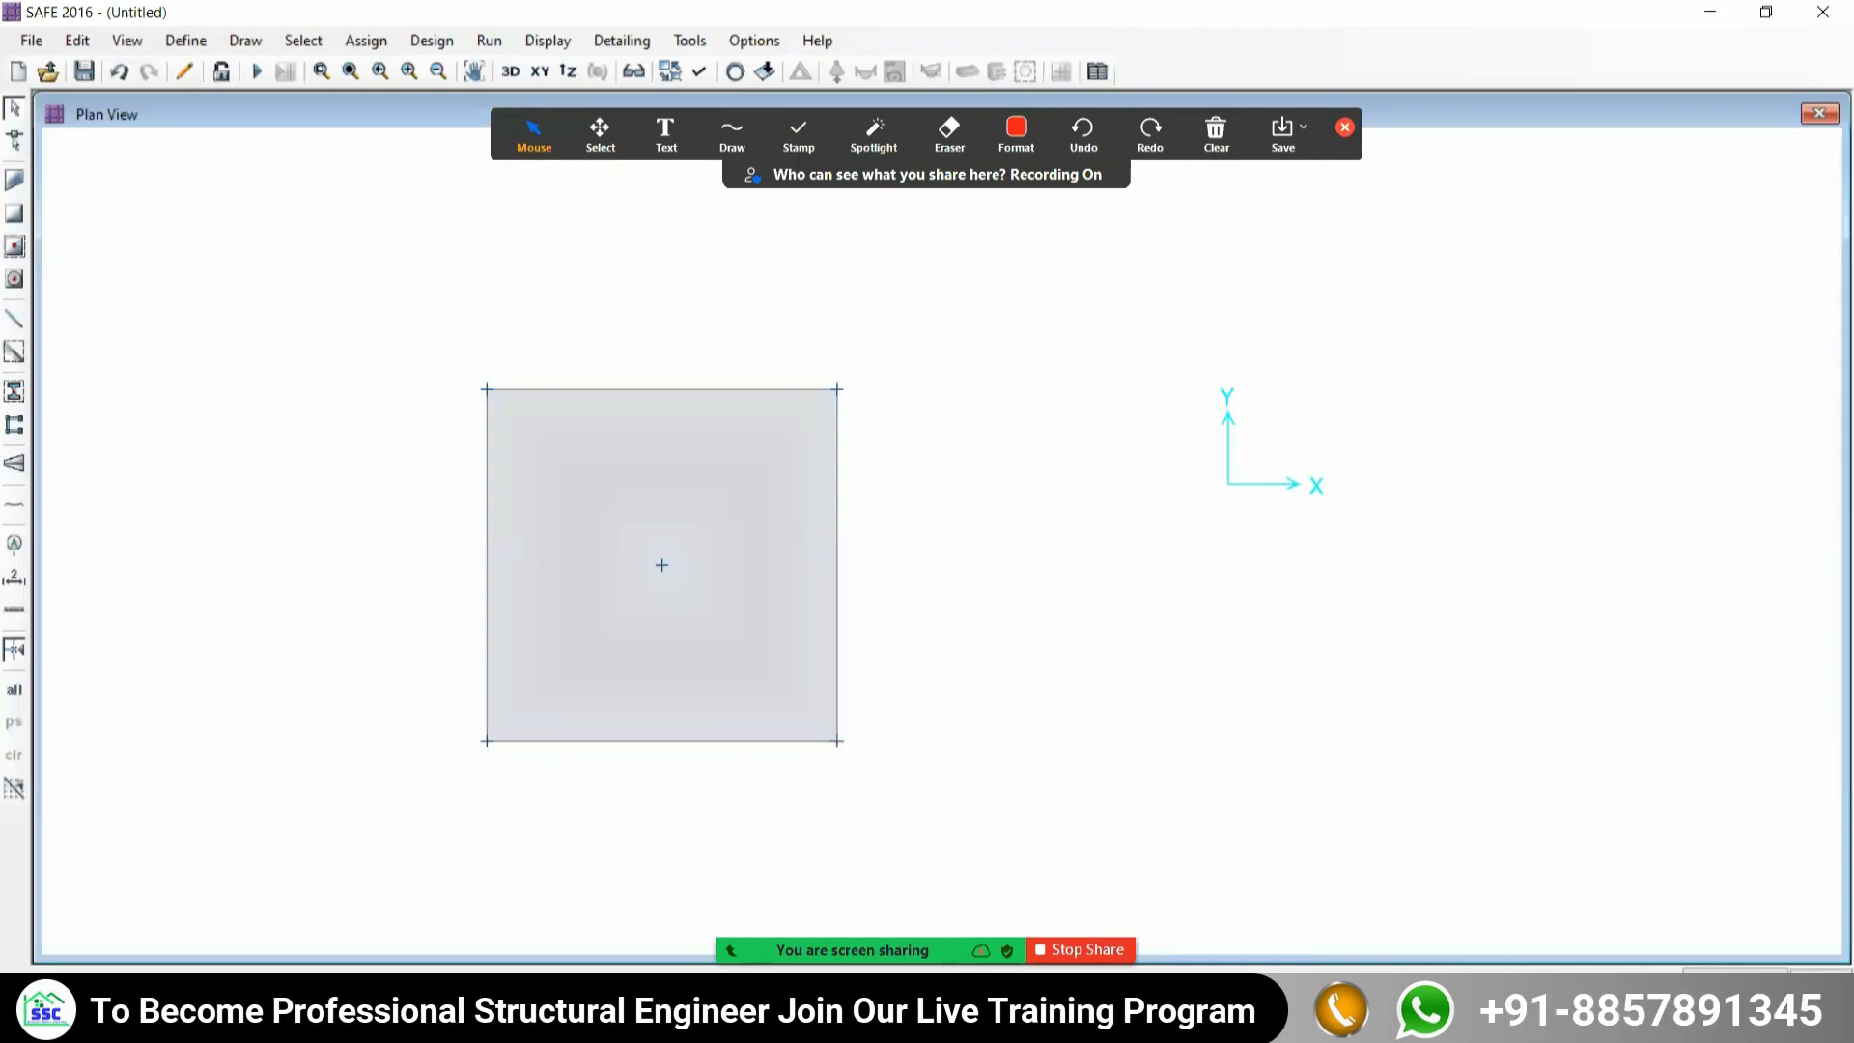
# Check the column data in the footing design PDF and configure a new column with property NONE below and CM400X400M20 above.
pyautogui.hotkey('alt', 'Tab')
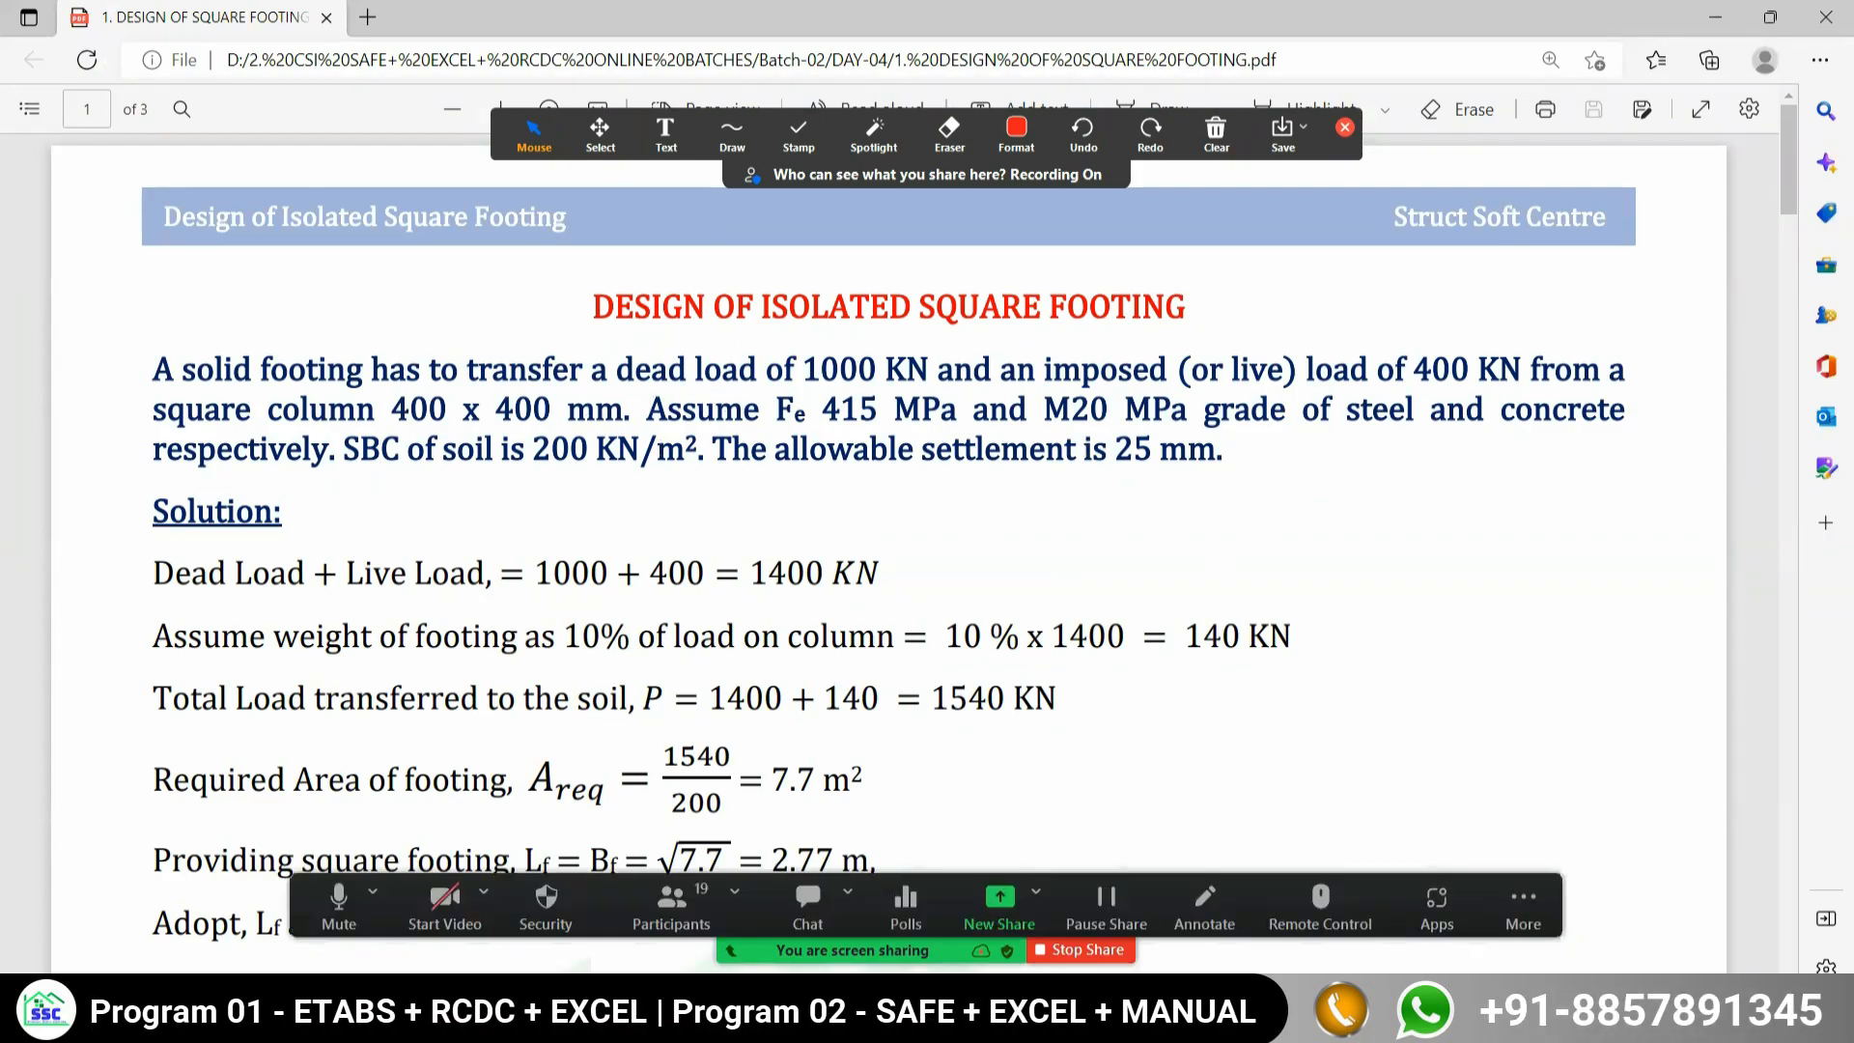
pyautogui.hotkey('alt', 'Tab')
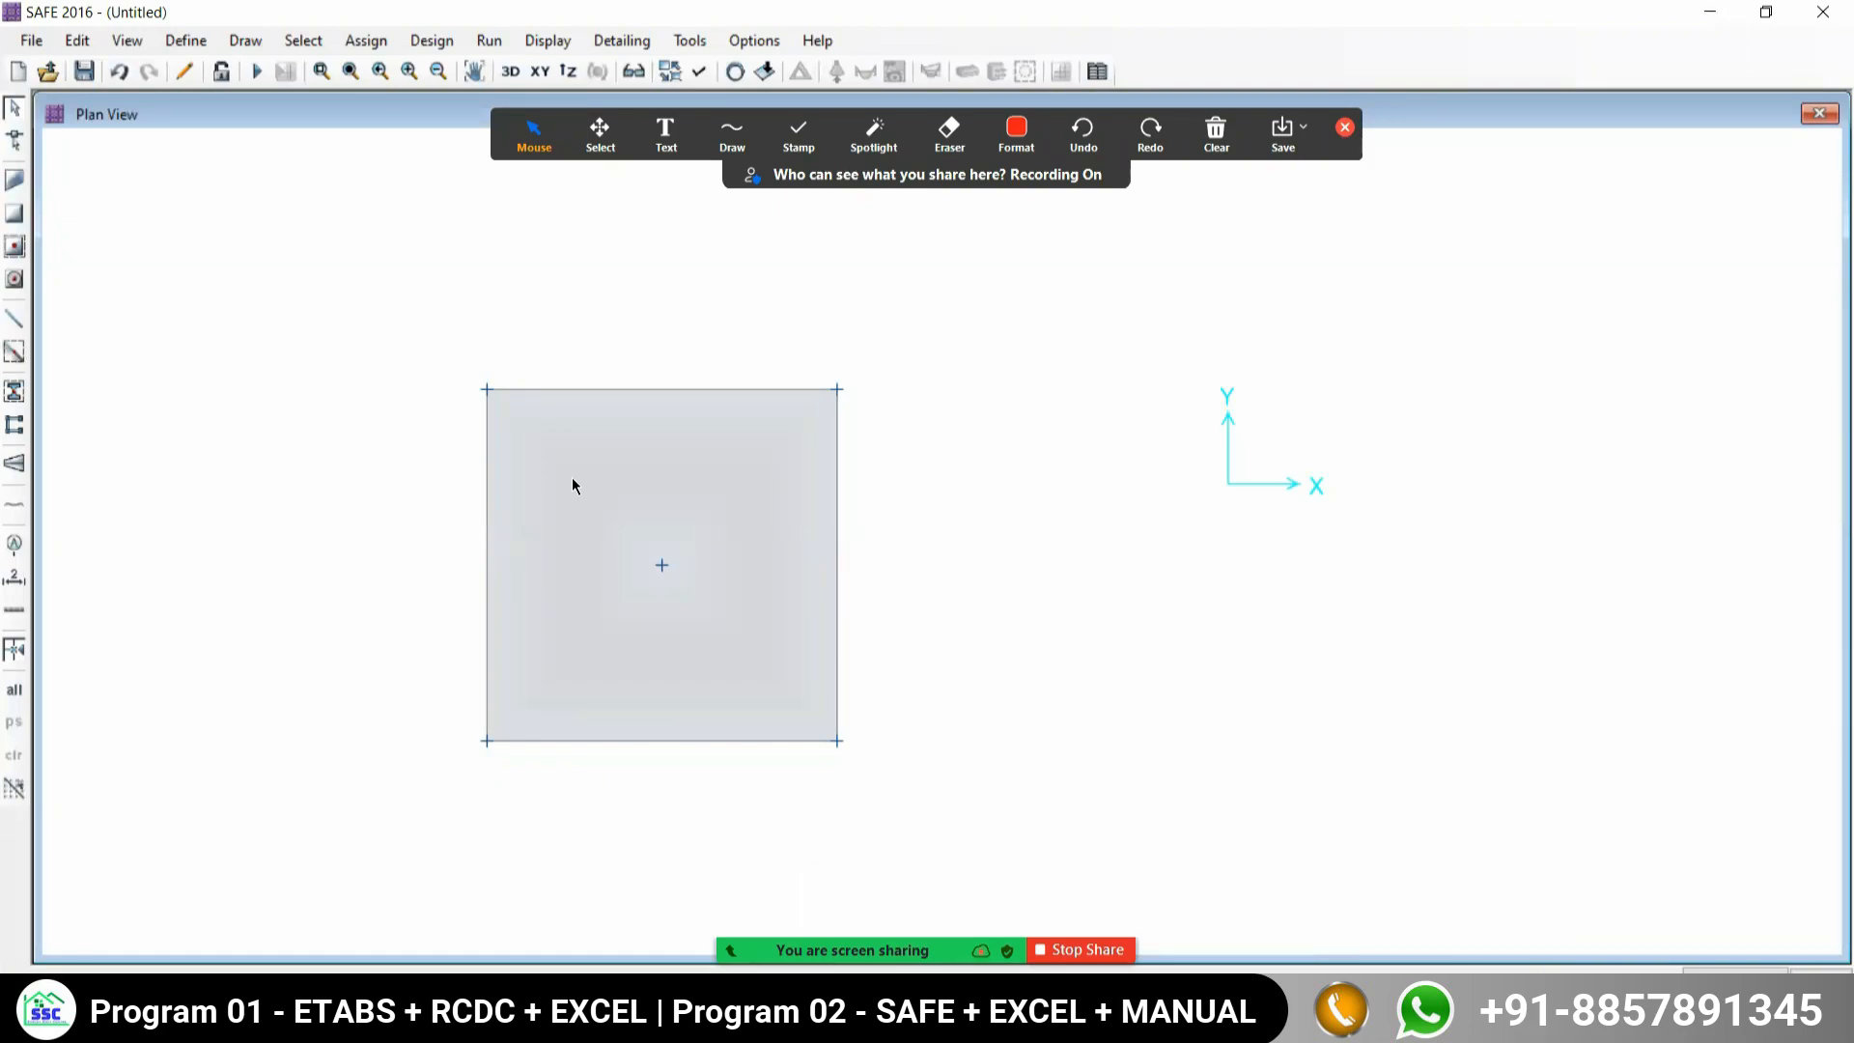
pyautogui.click(14, 391)
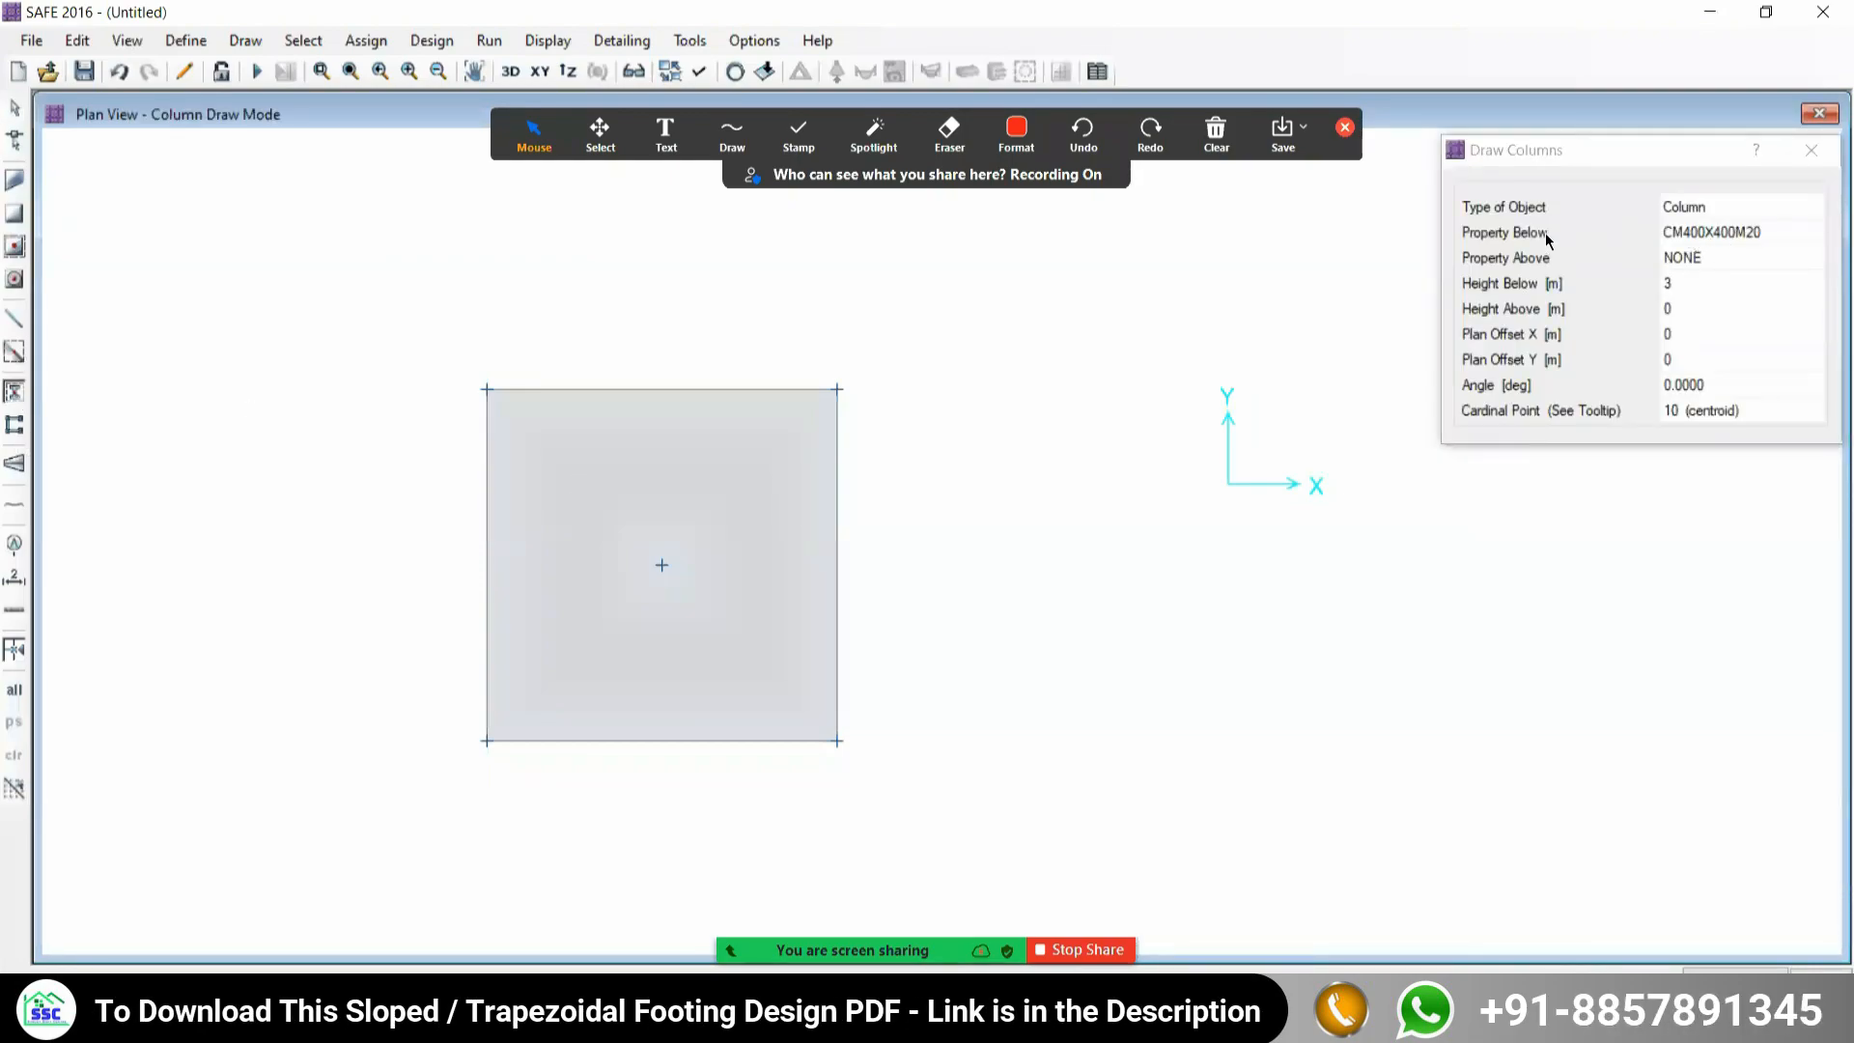
pyautogui.click(1770, 239)
pyautogui.click(1797, 236)
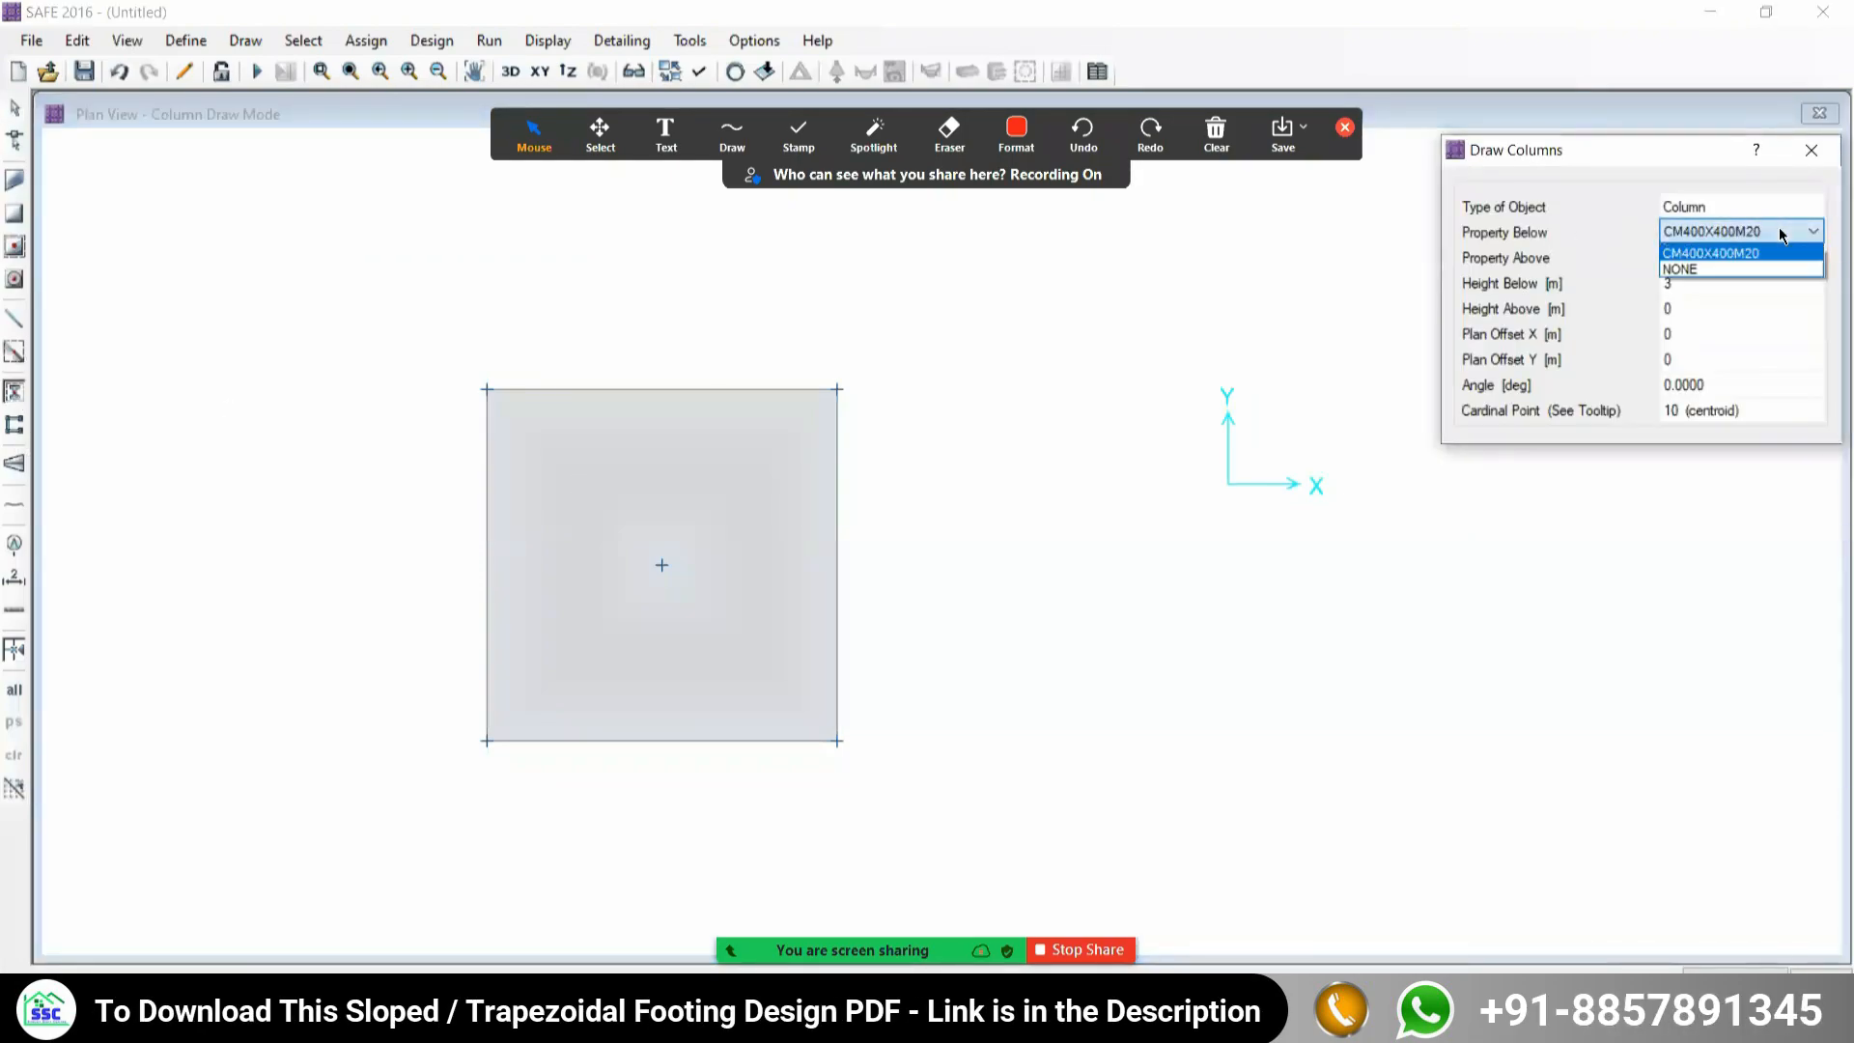
pyautogui.click(1691, 270)
pyautogui.click(1702, 234)
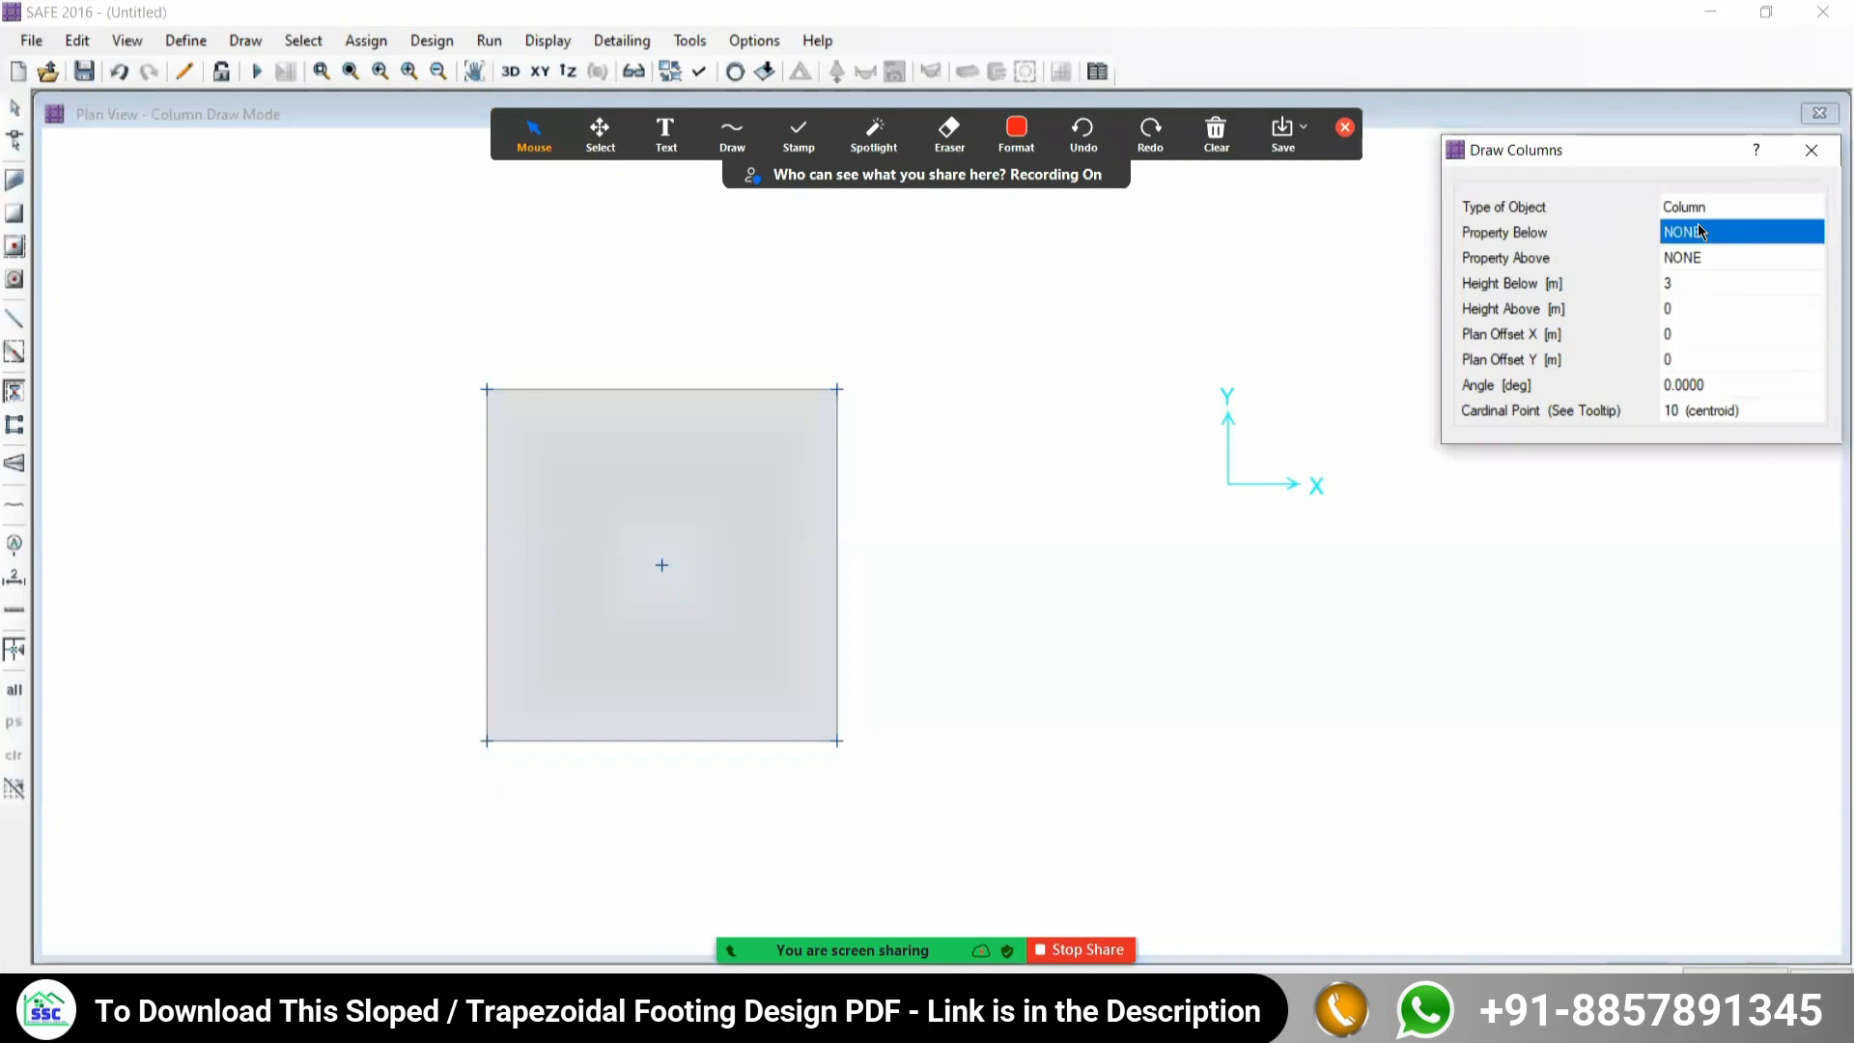
pyautogui.click(1734, 259)
pyautogui.click(1734, 259)
pyautogui.click(1693, 281)
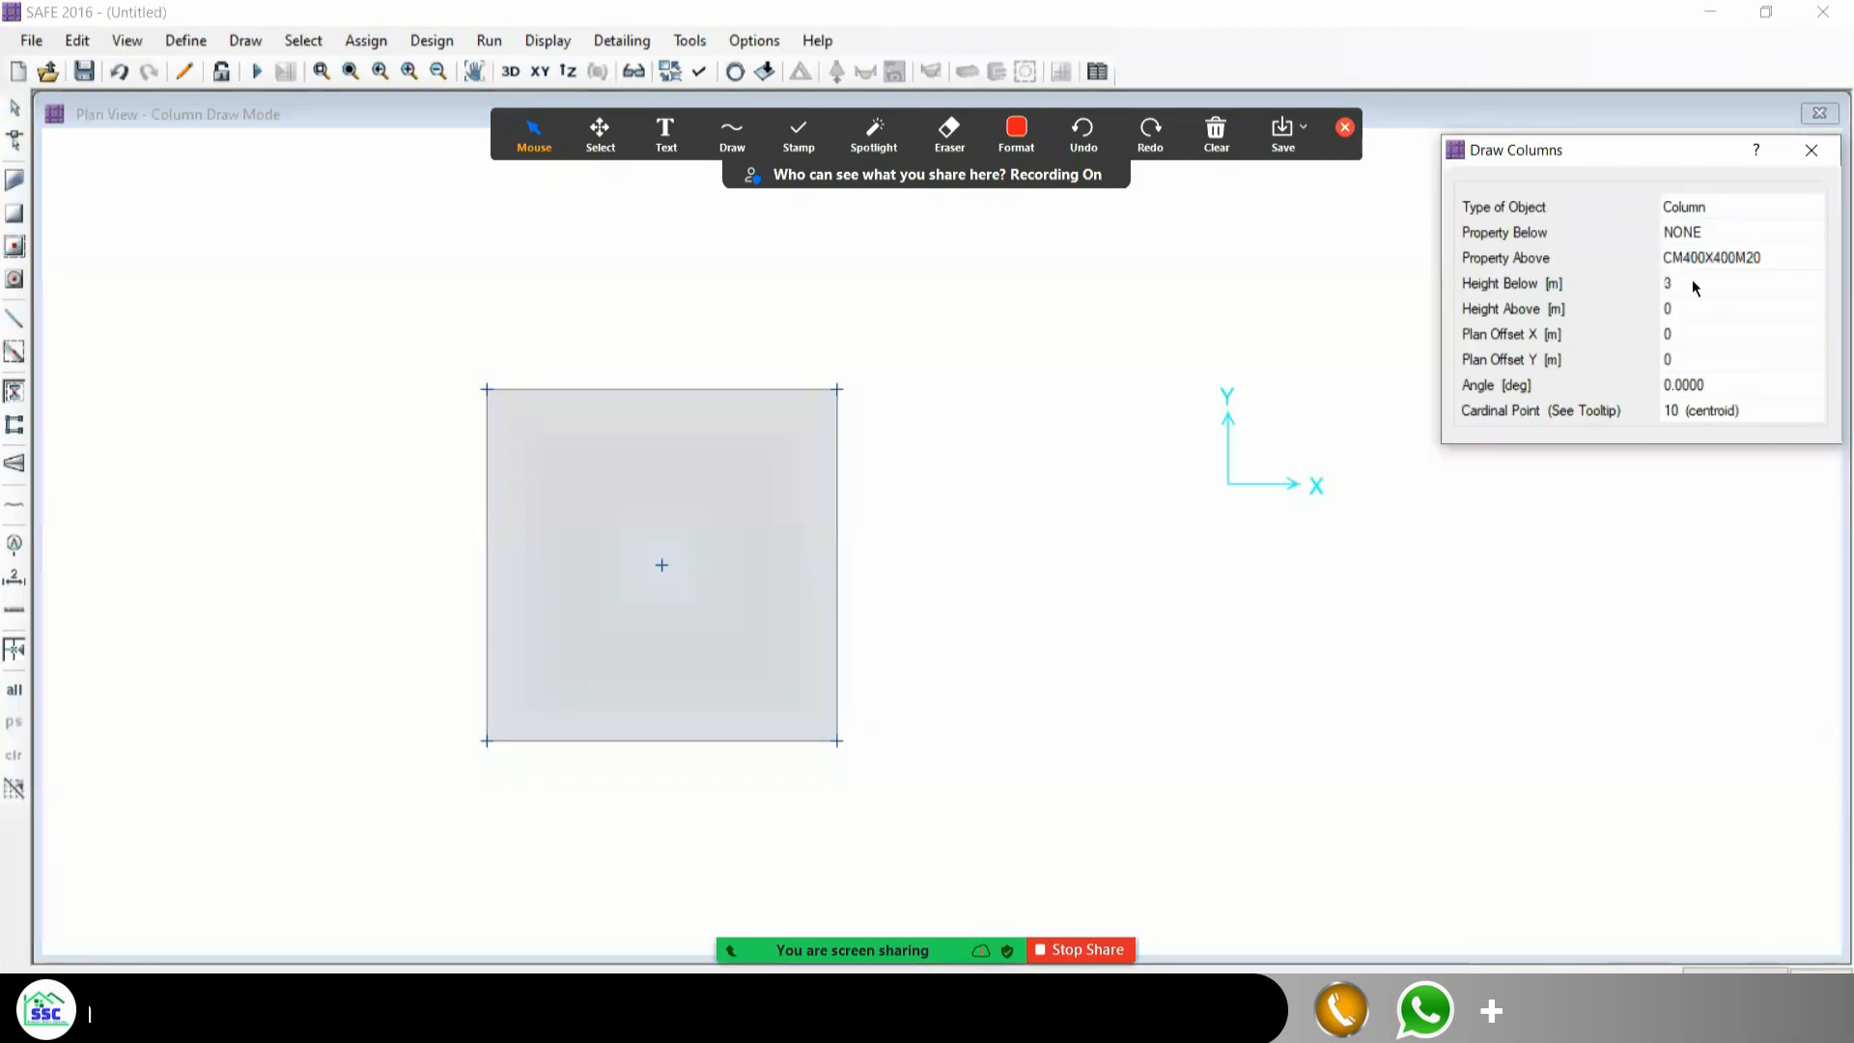
# Set the column height to 0 m below and 3 m above, and place the column on the footing's centre point.
pyautogui.click(1688, 283)
pyautogui.write('0')
pyautogui.click(1676, 310)
pyautogui.click(1677, 311)
pyautogui.write('3')
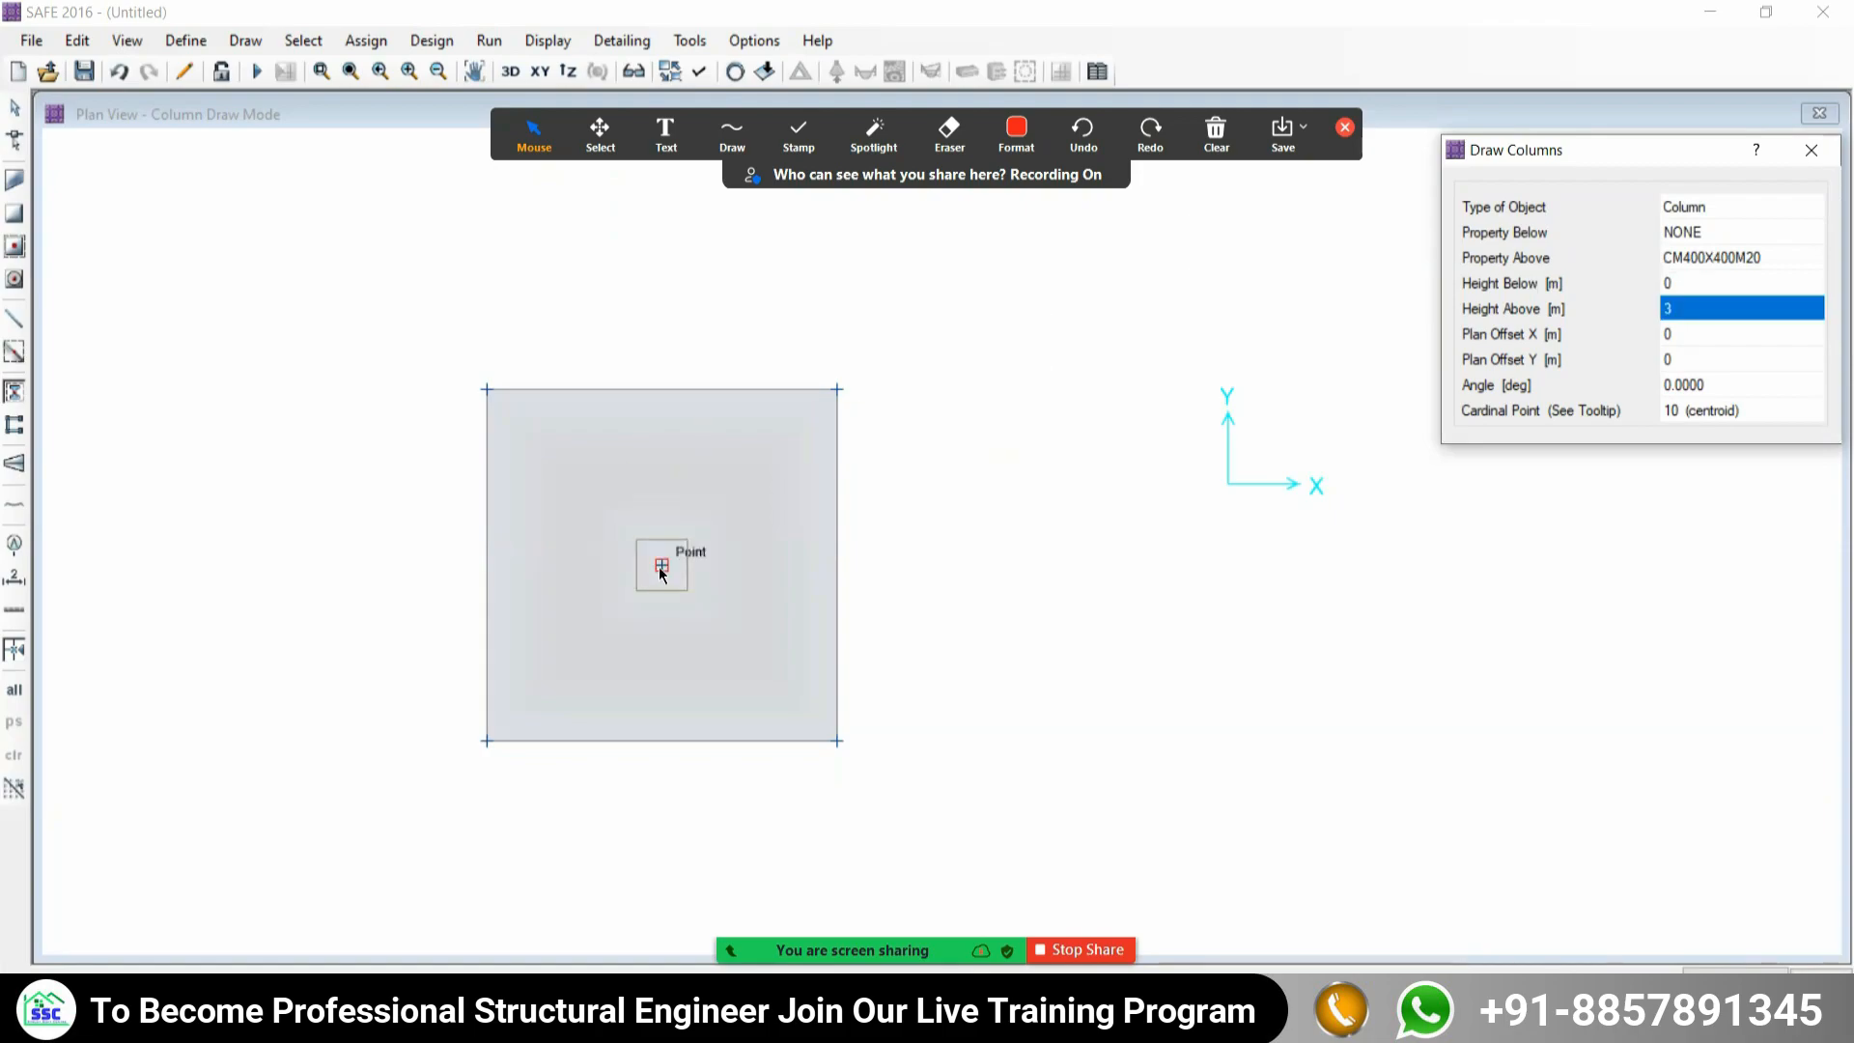
pyautogui.click(662, 565)
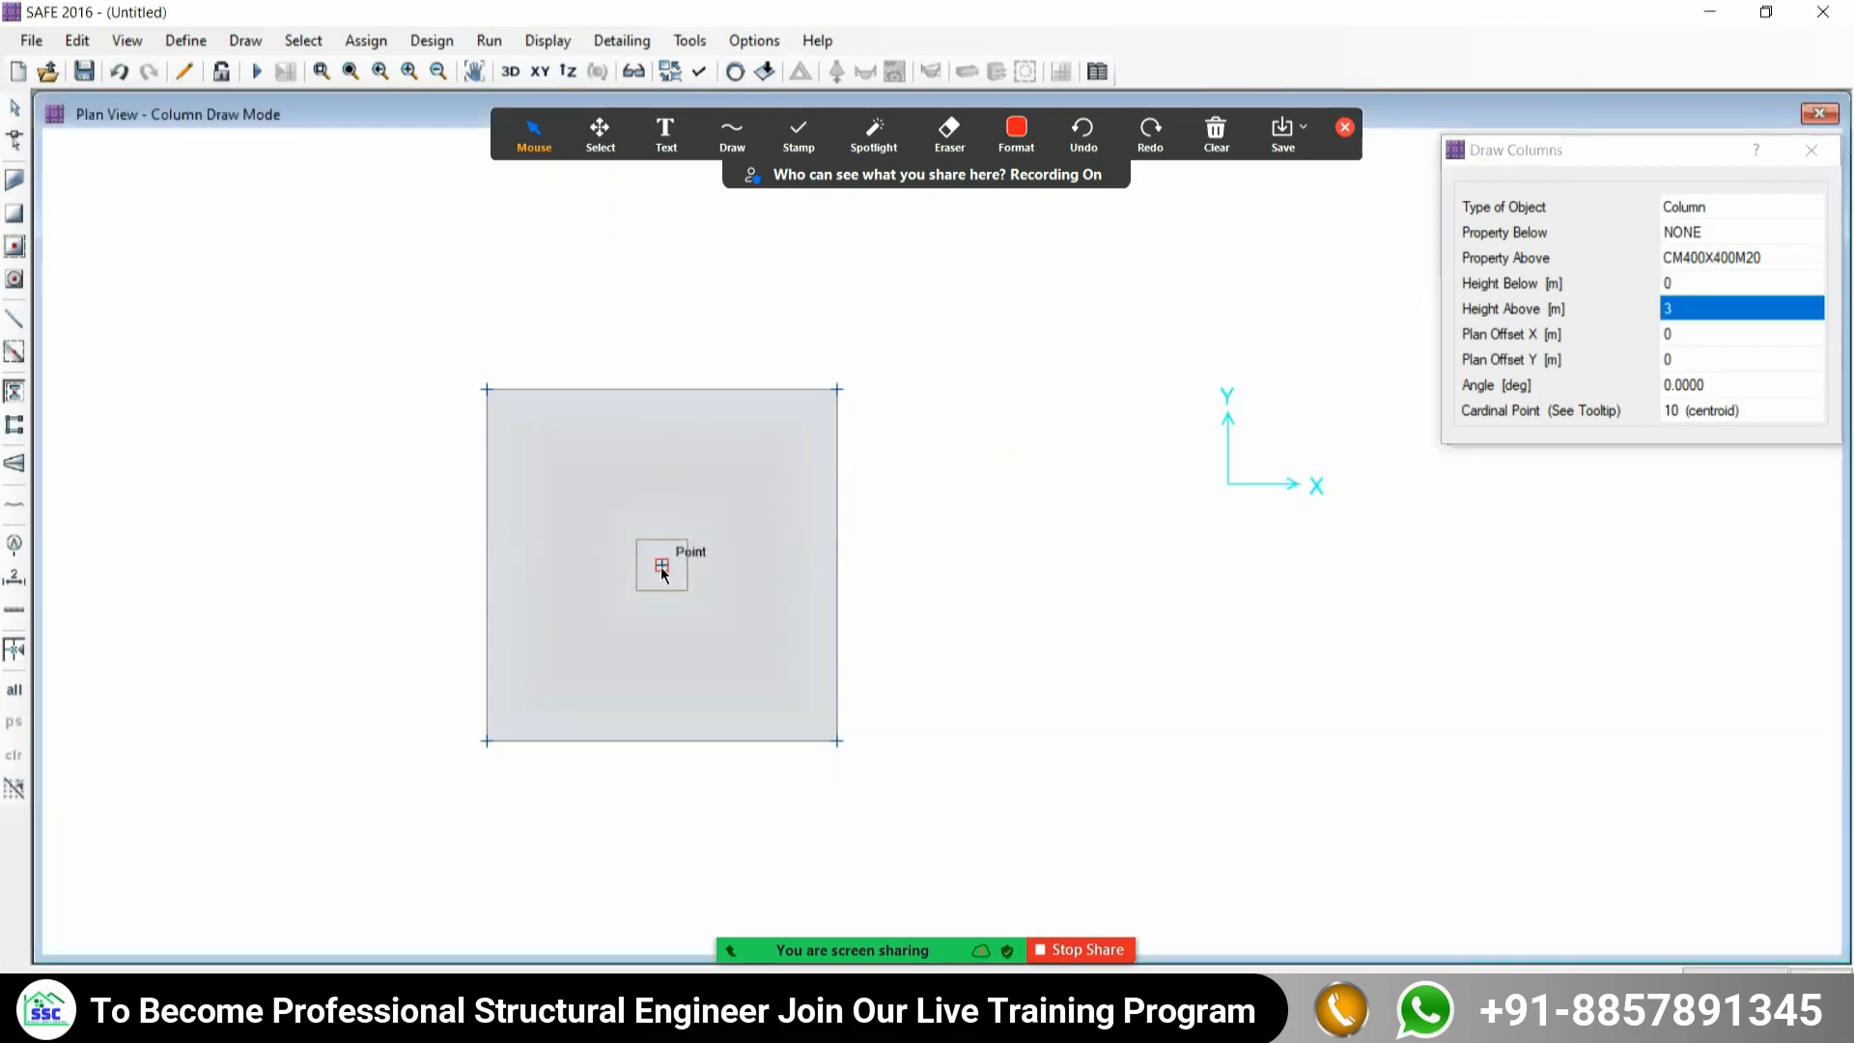
pyautogui.click(1827, 150)
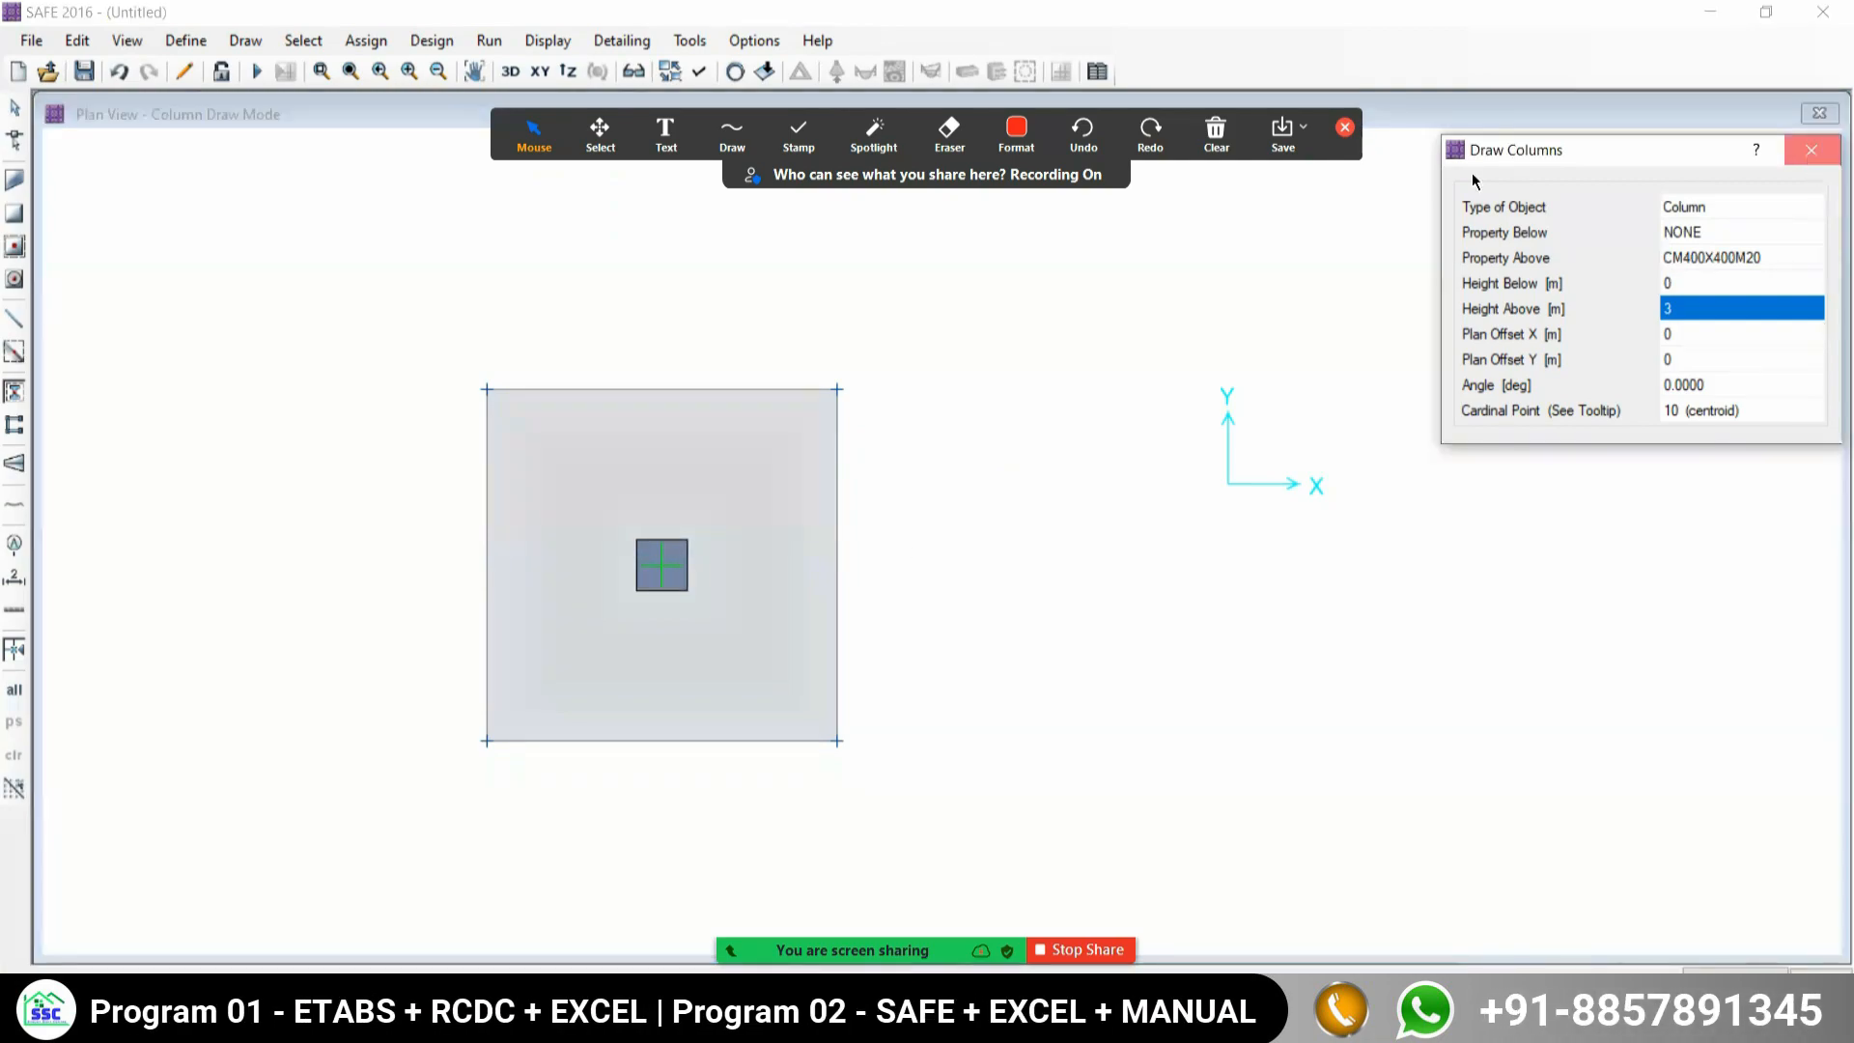
# Remove all point restraints from the column's top end, working in the 3D view.
pyautogui.click(511, 72)
pyautogui.scroll(4, 1005, 517)
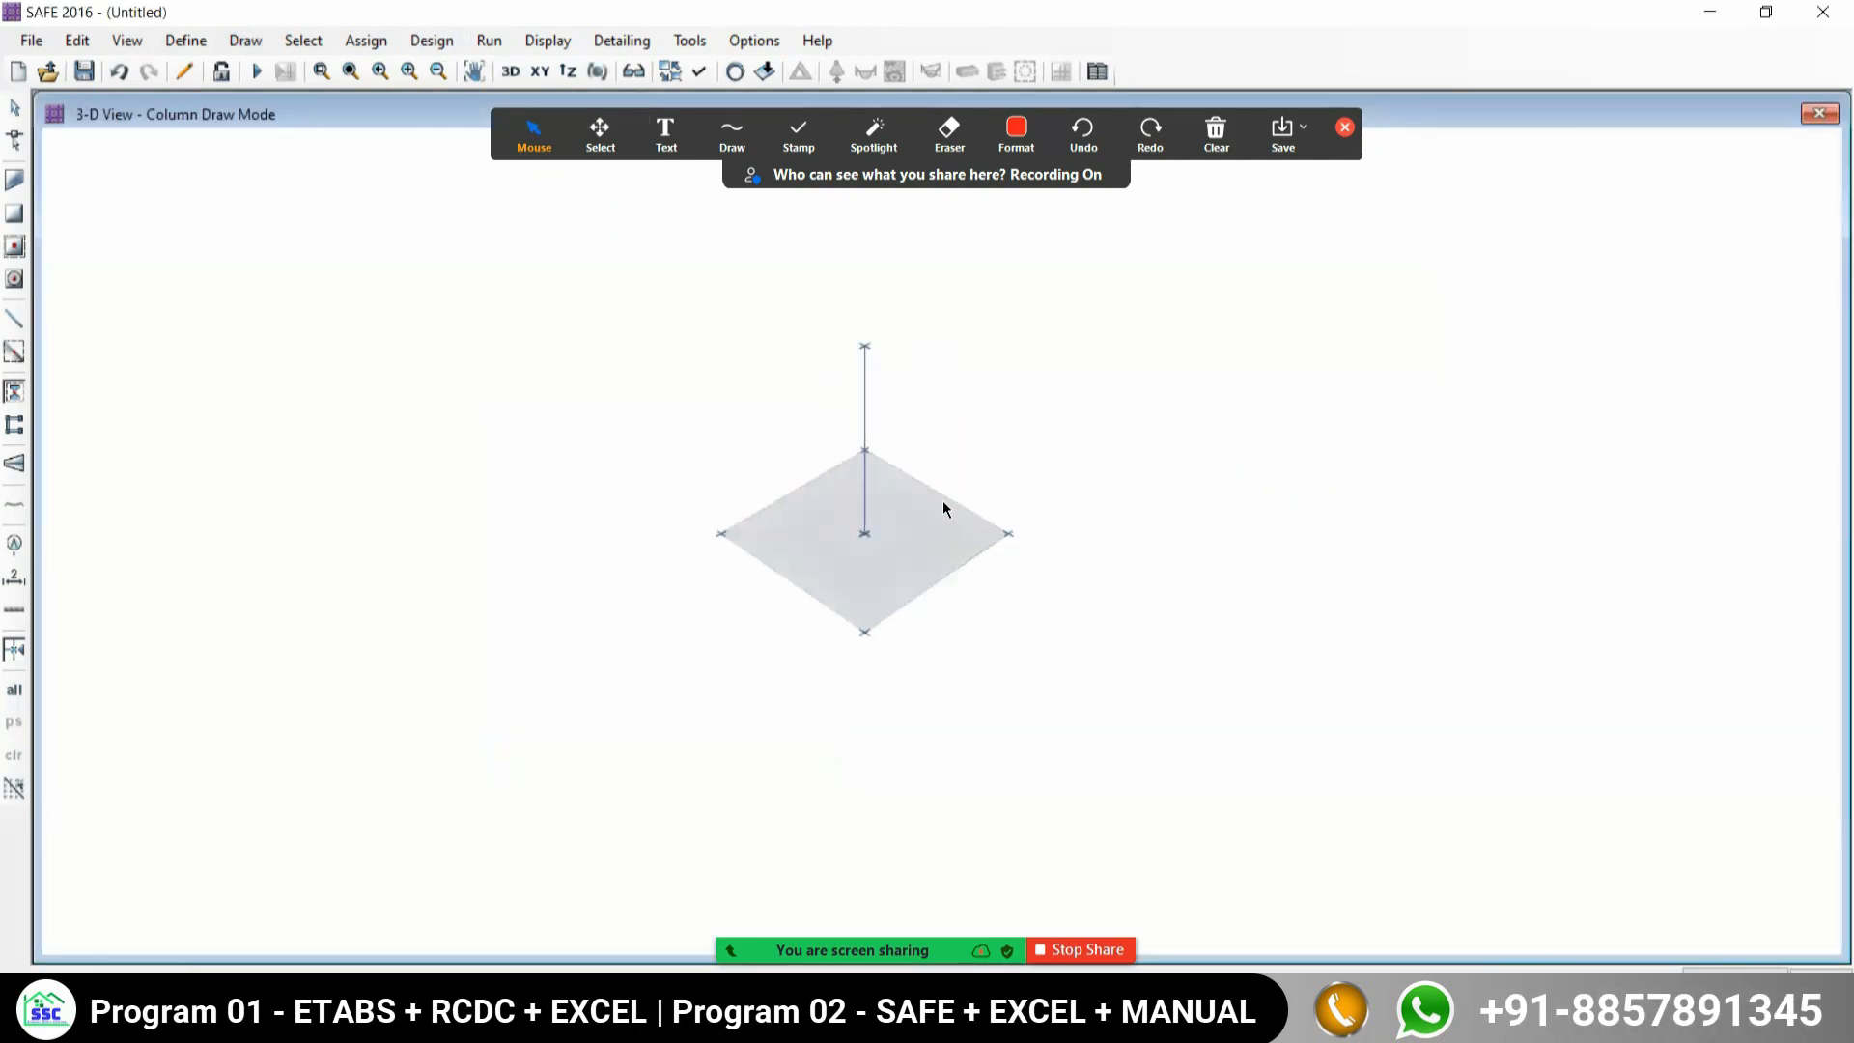
pyautogui.scroll(2, 873, 449)
pyautogui.moveTo(873, 449); pyautogui.dragTo(701, 547, button='middle')
pyautogui.press('Escape')
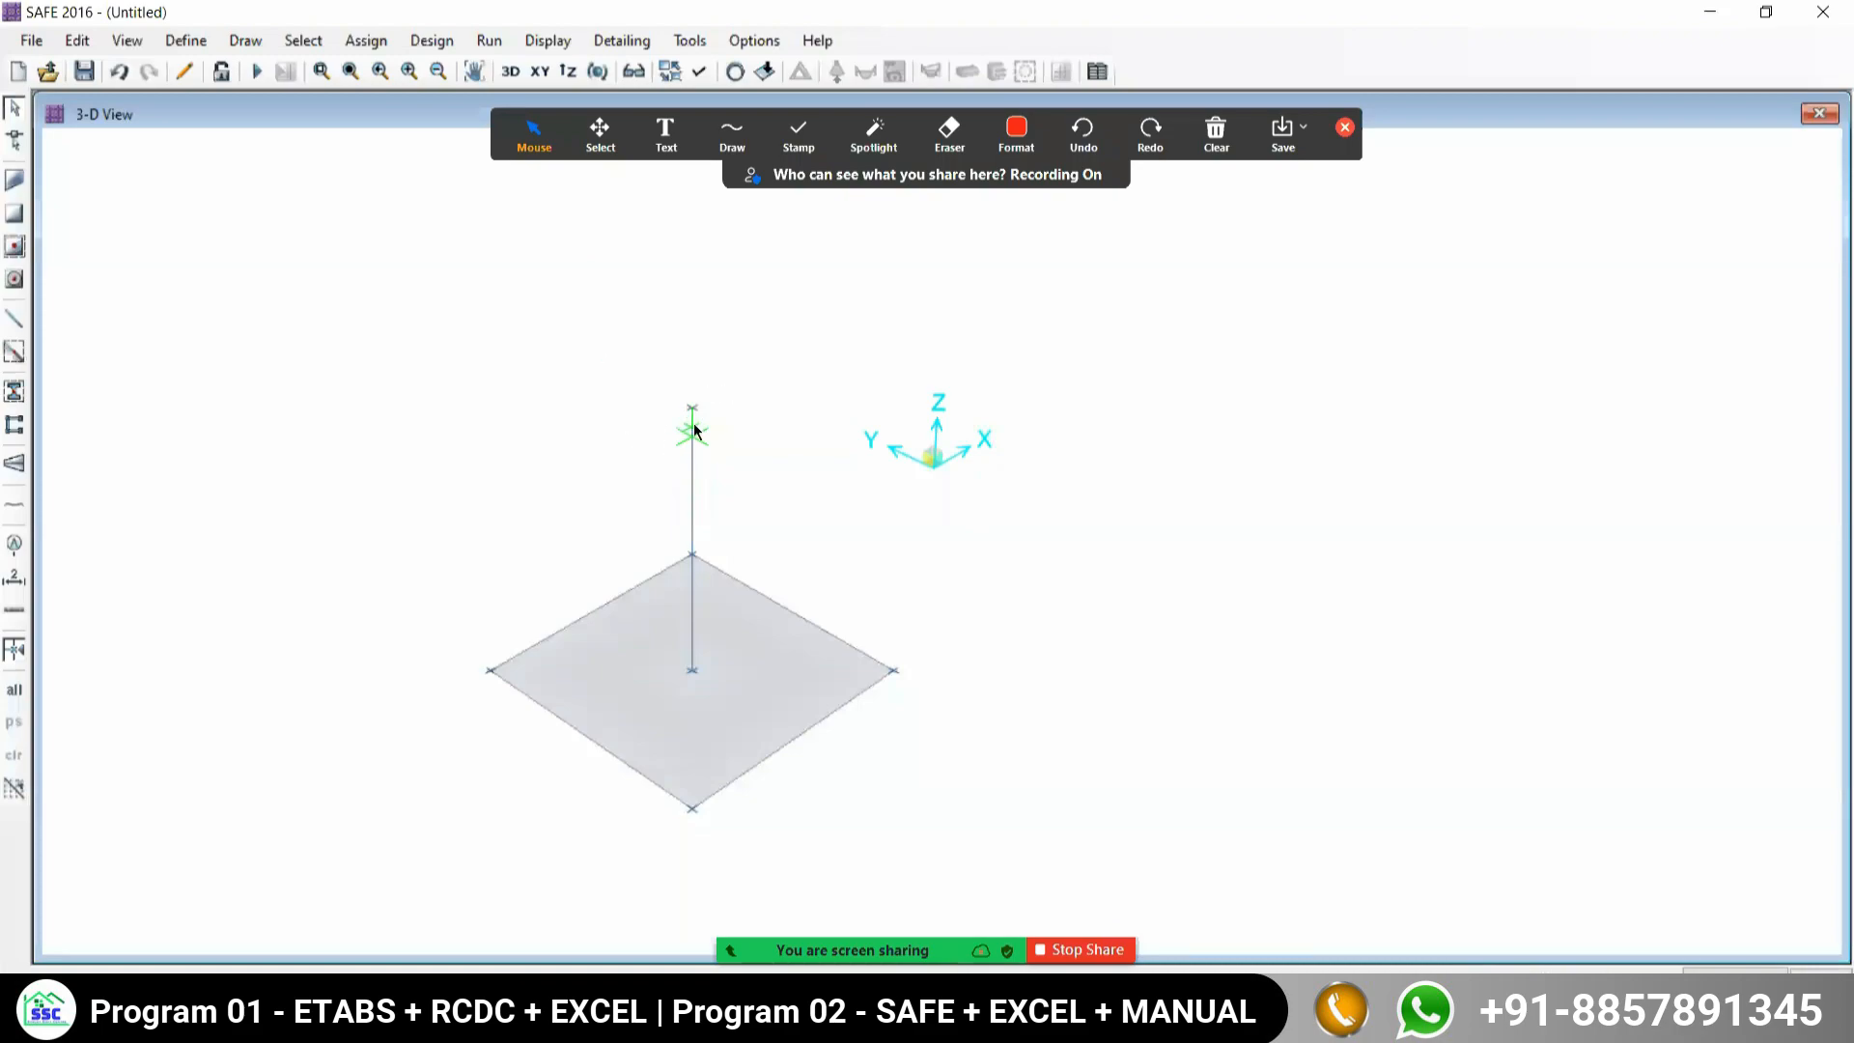
pyautogui.moveTo(604, 340); pyautogui.dragTo(827, 473)
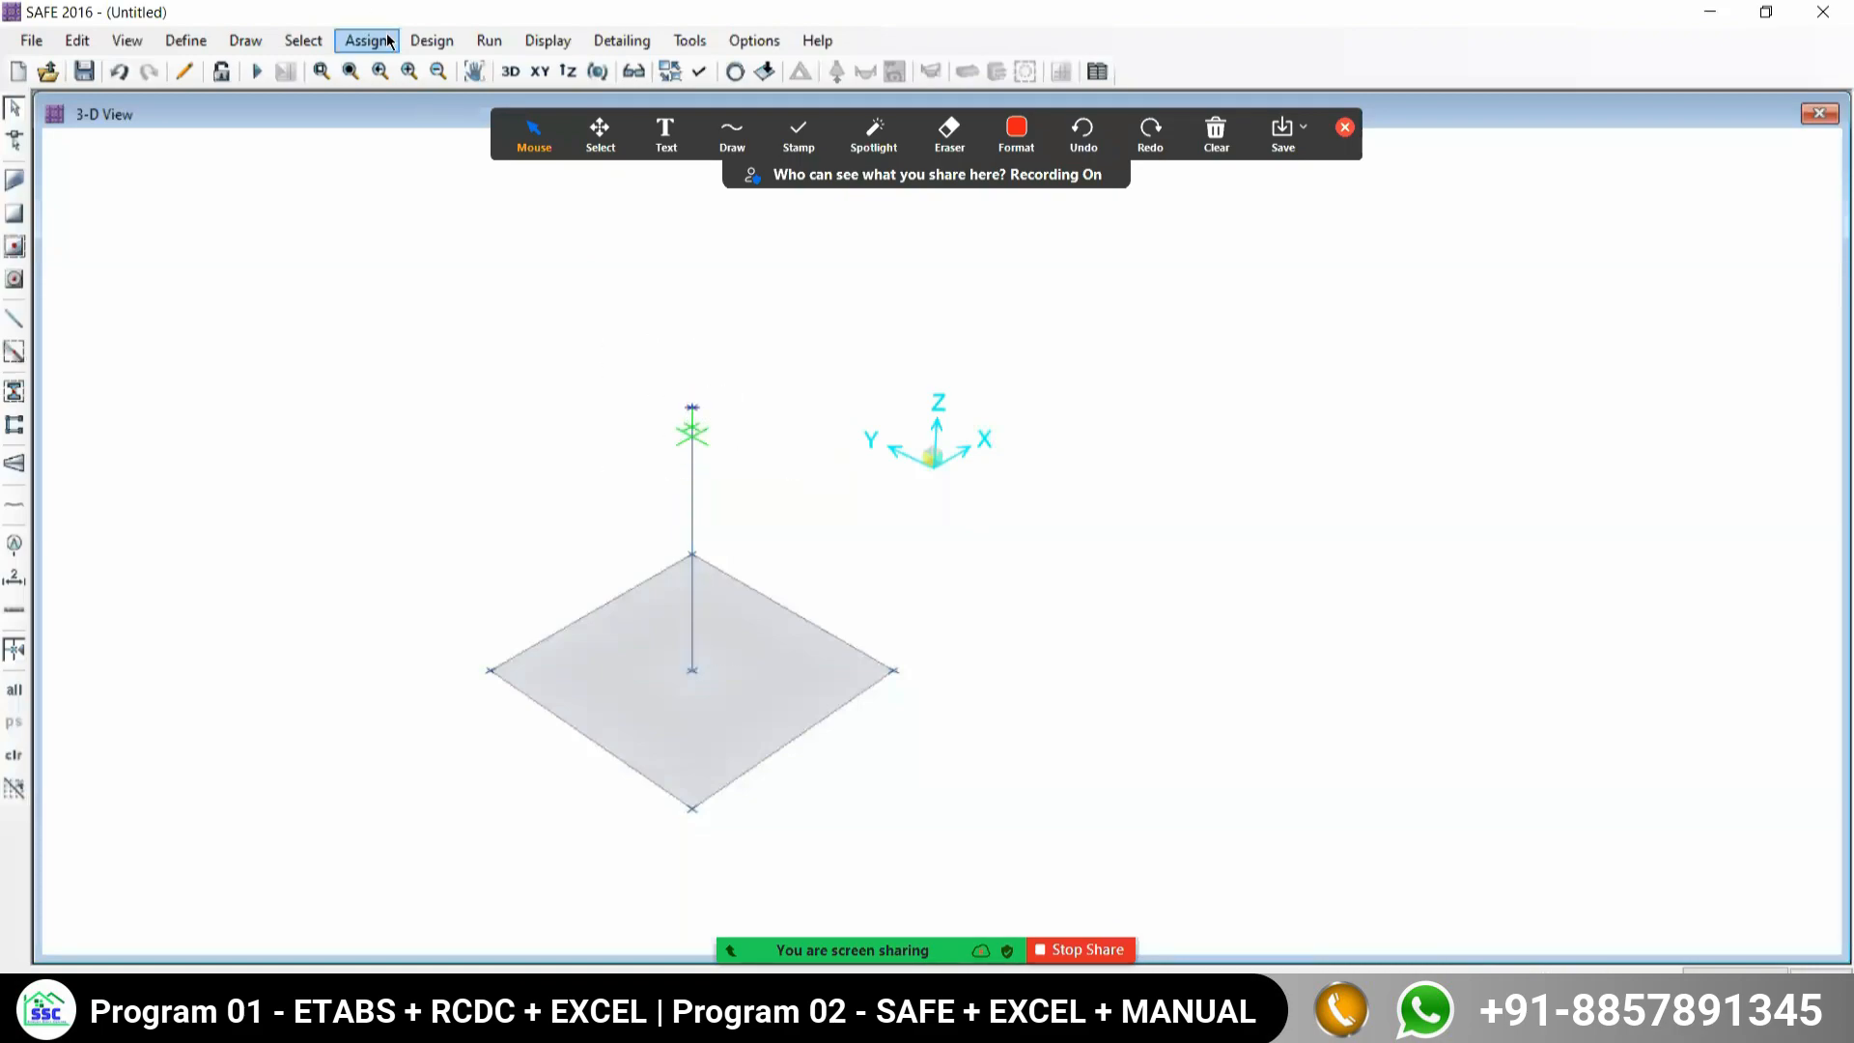
pyautogui.moveTo(604, 320); pyautogui.dragTo(814, 470)
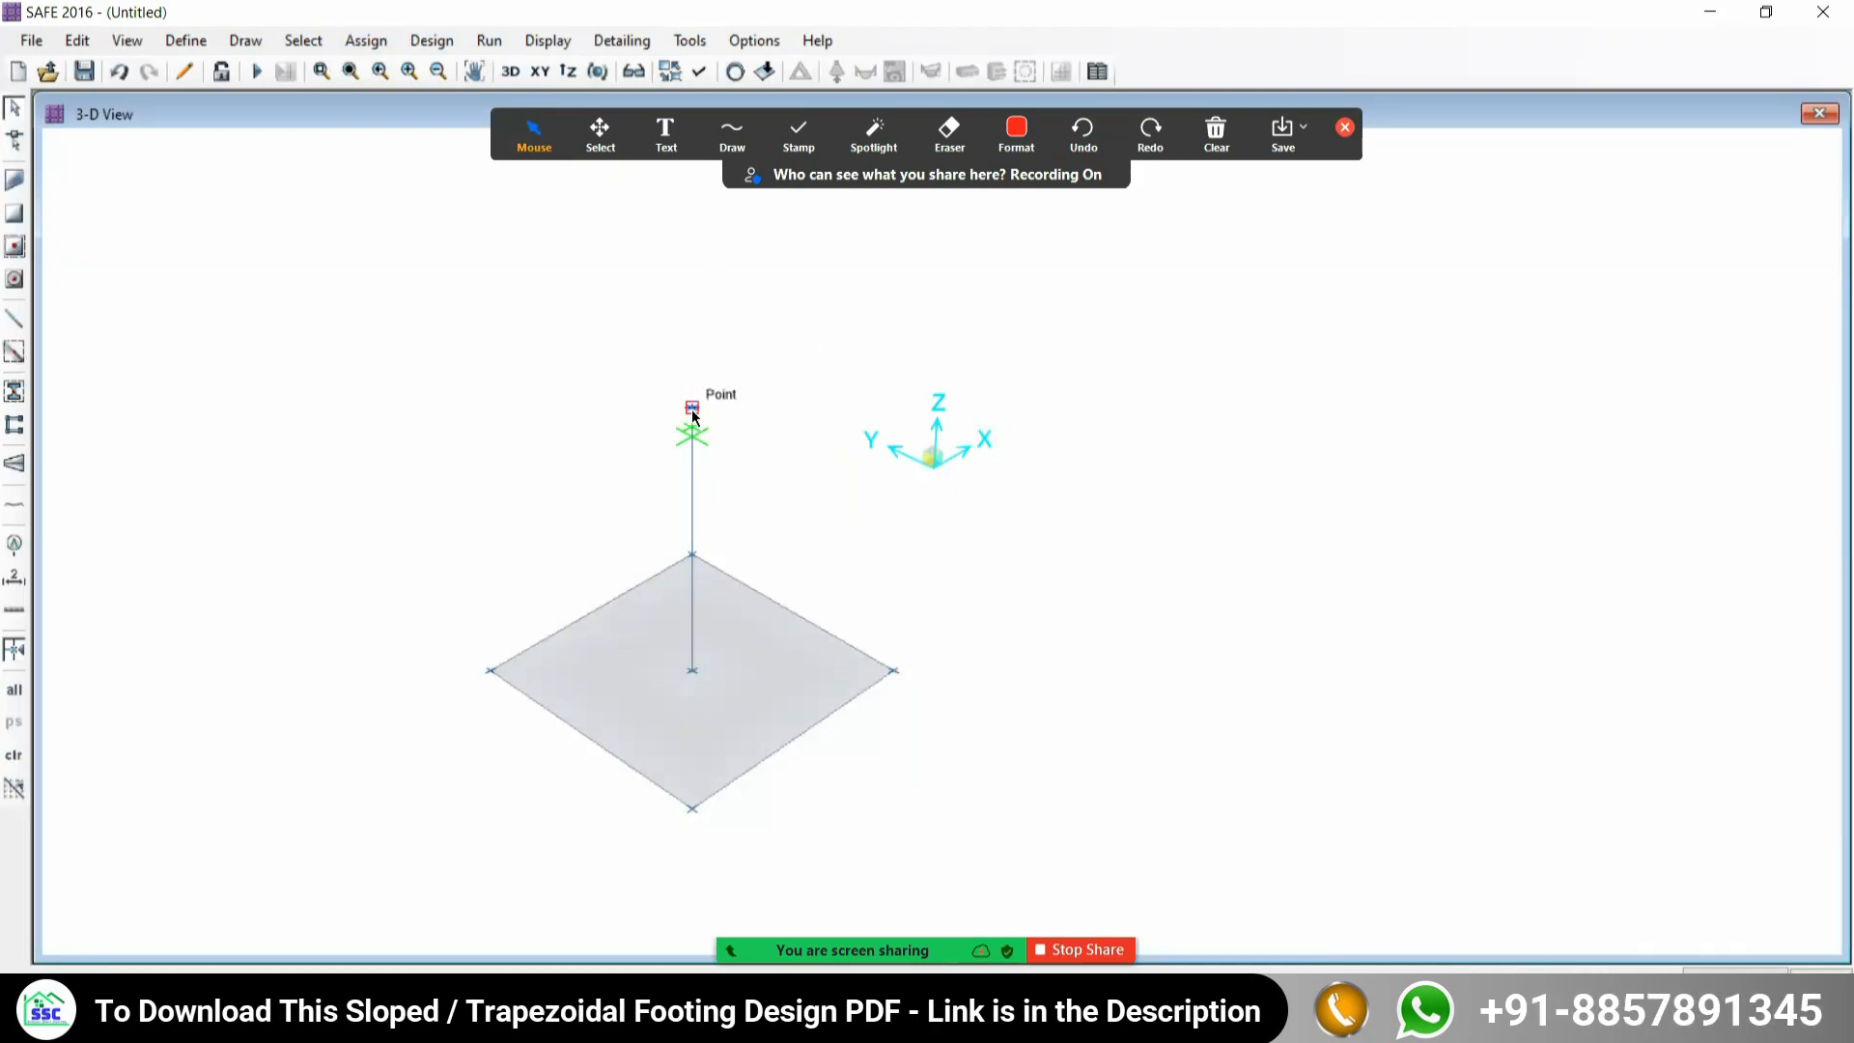
pyautogui.click(365, 42)
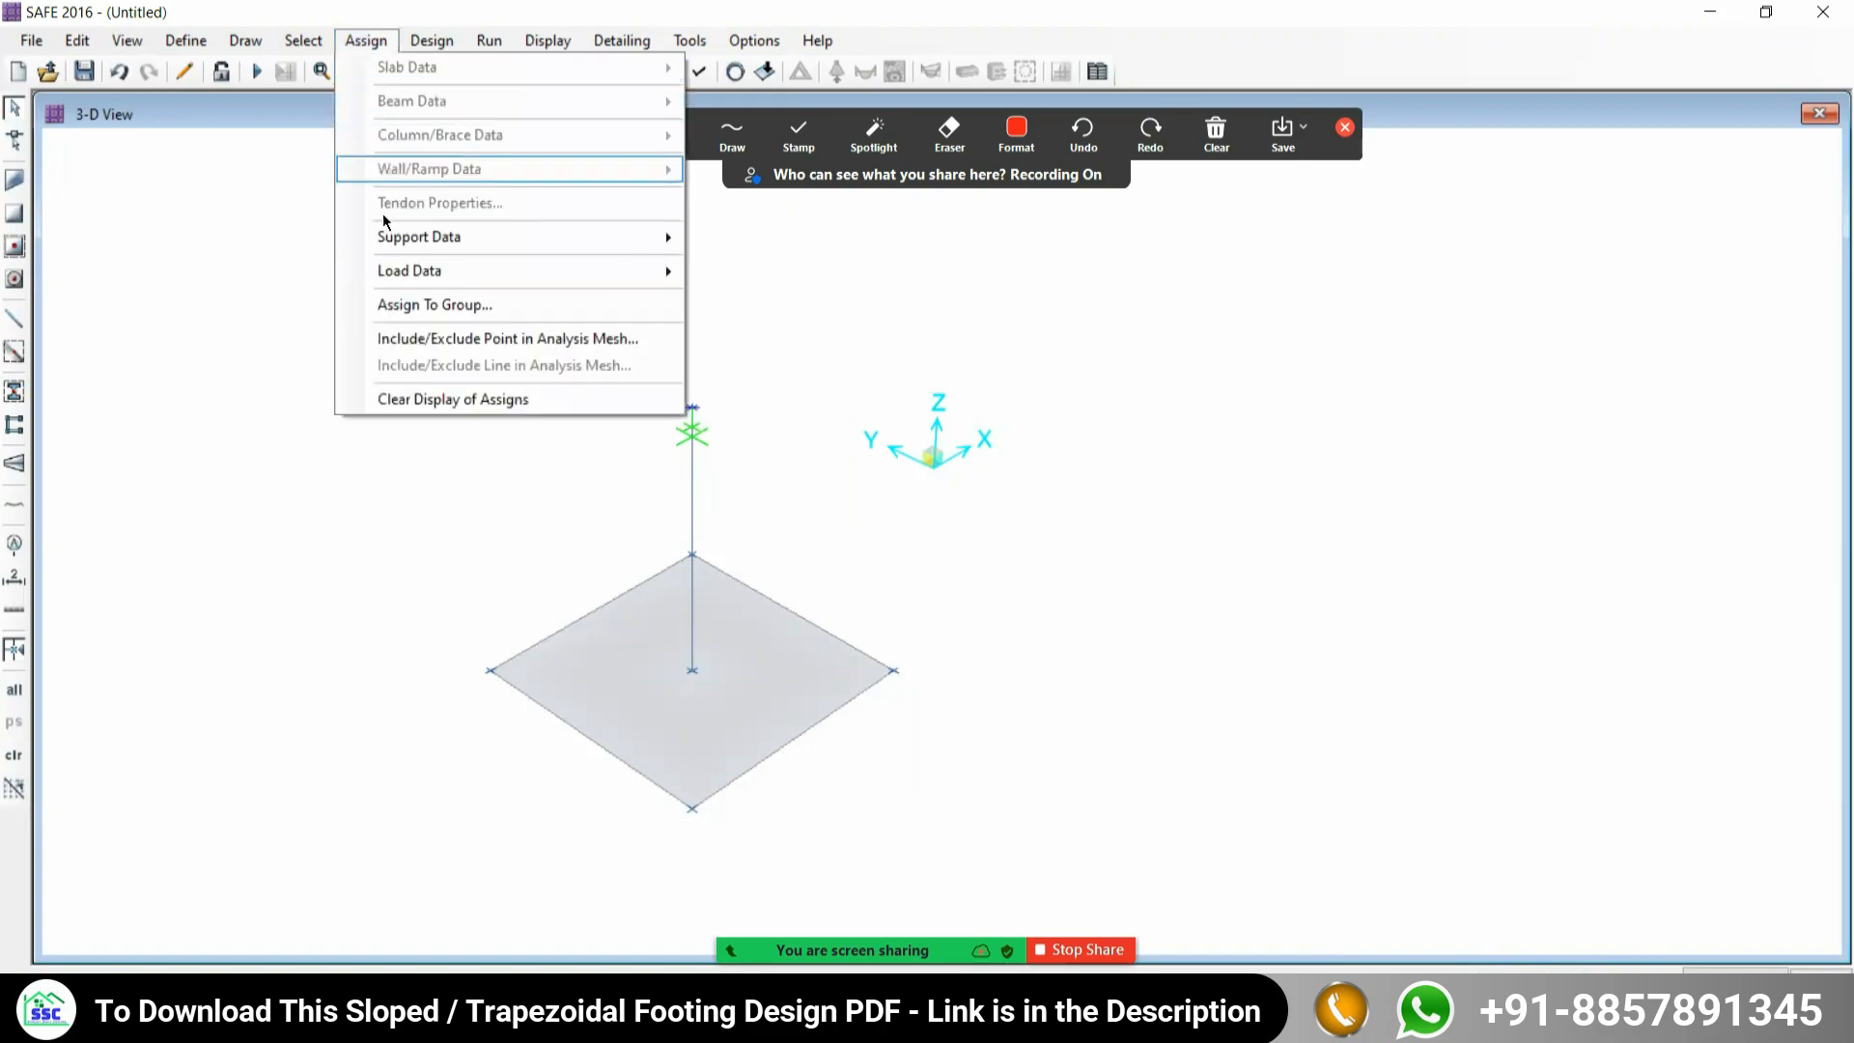
pyautogui.moveTo(415, 237)
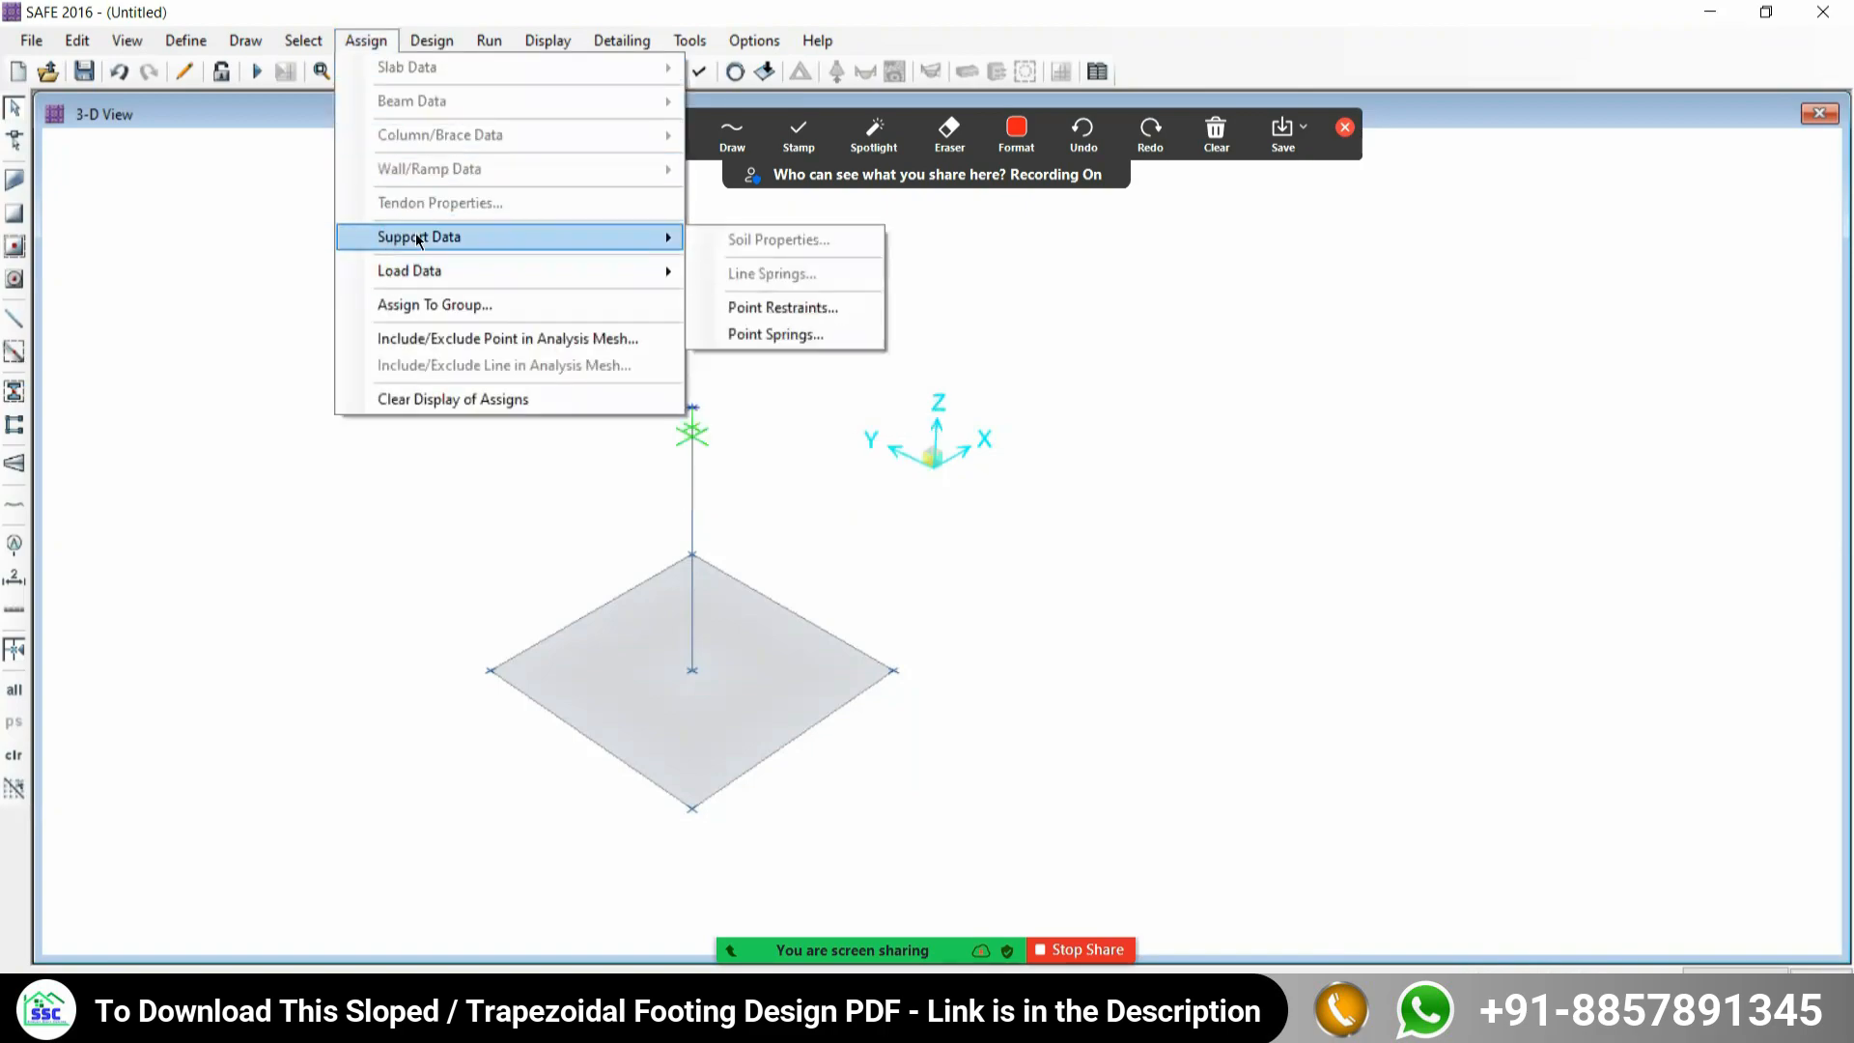
pyautogui.click(790, 307)
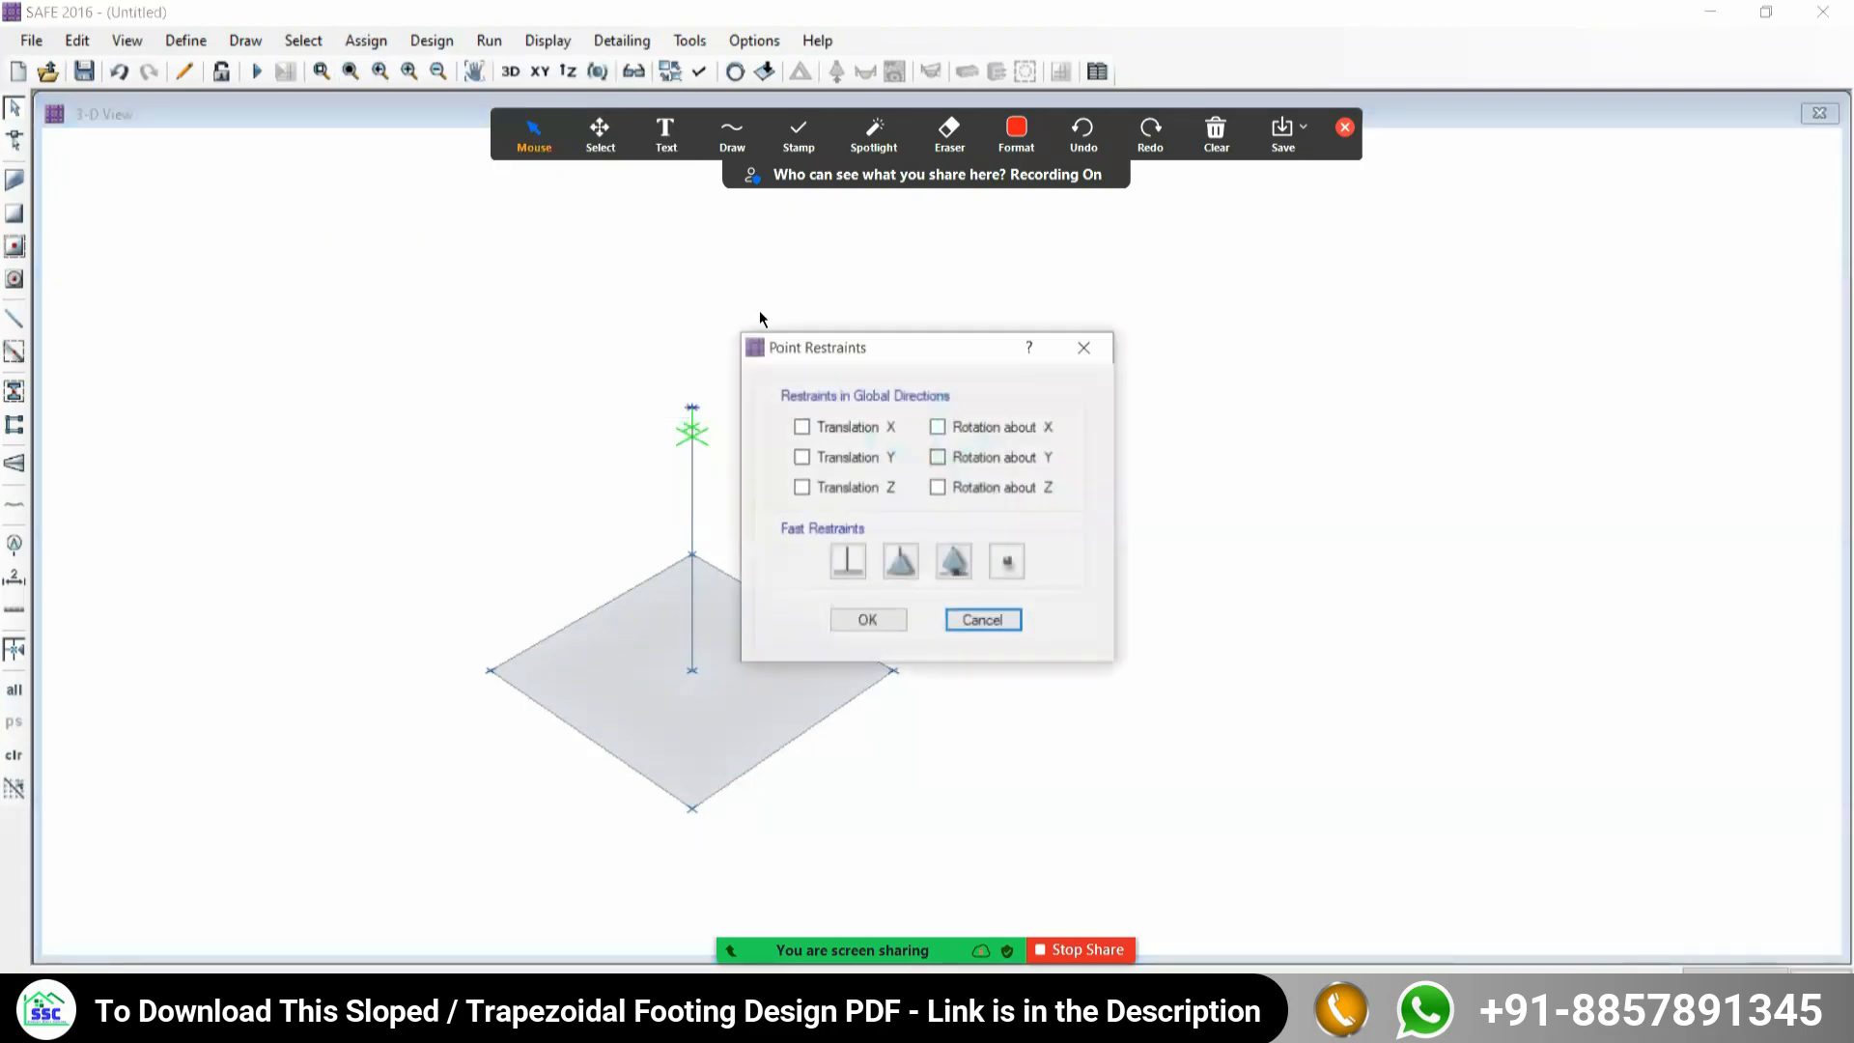
pyautogui.click(1009, 568)
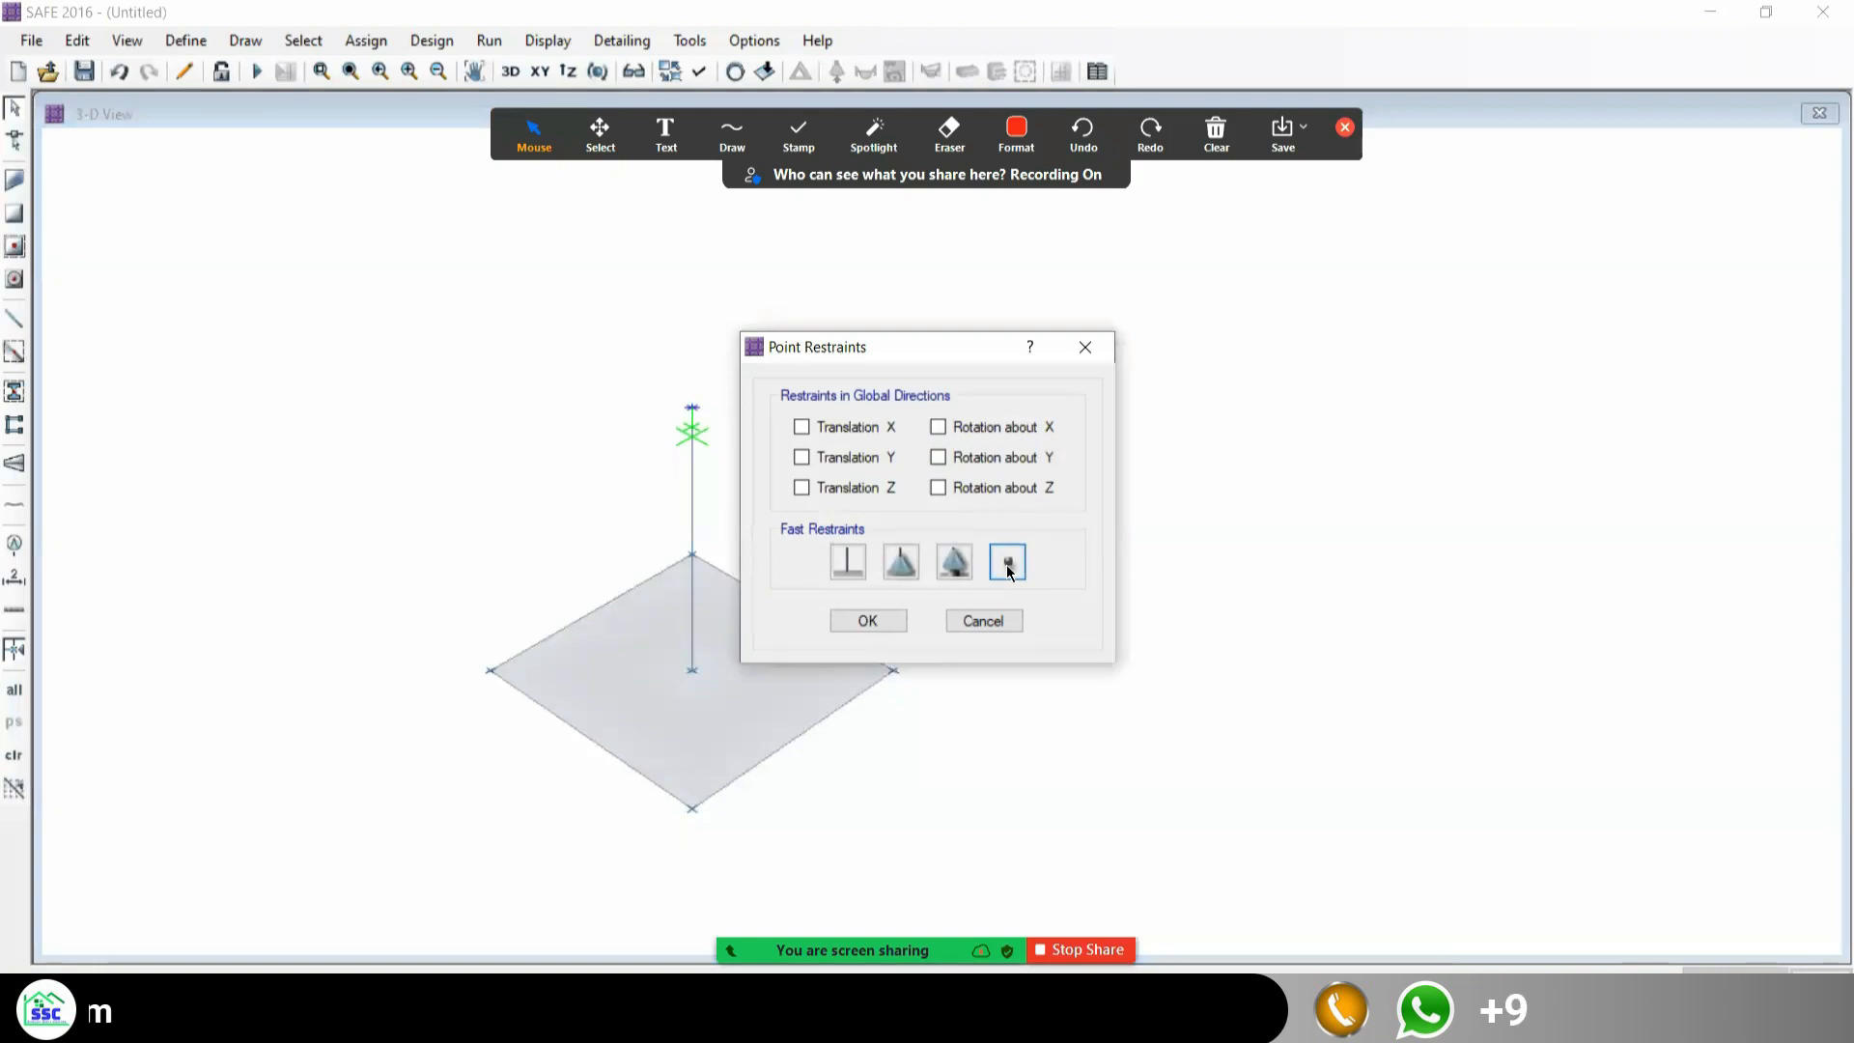
pyautogui.click(844, 620)
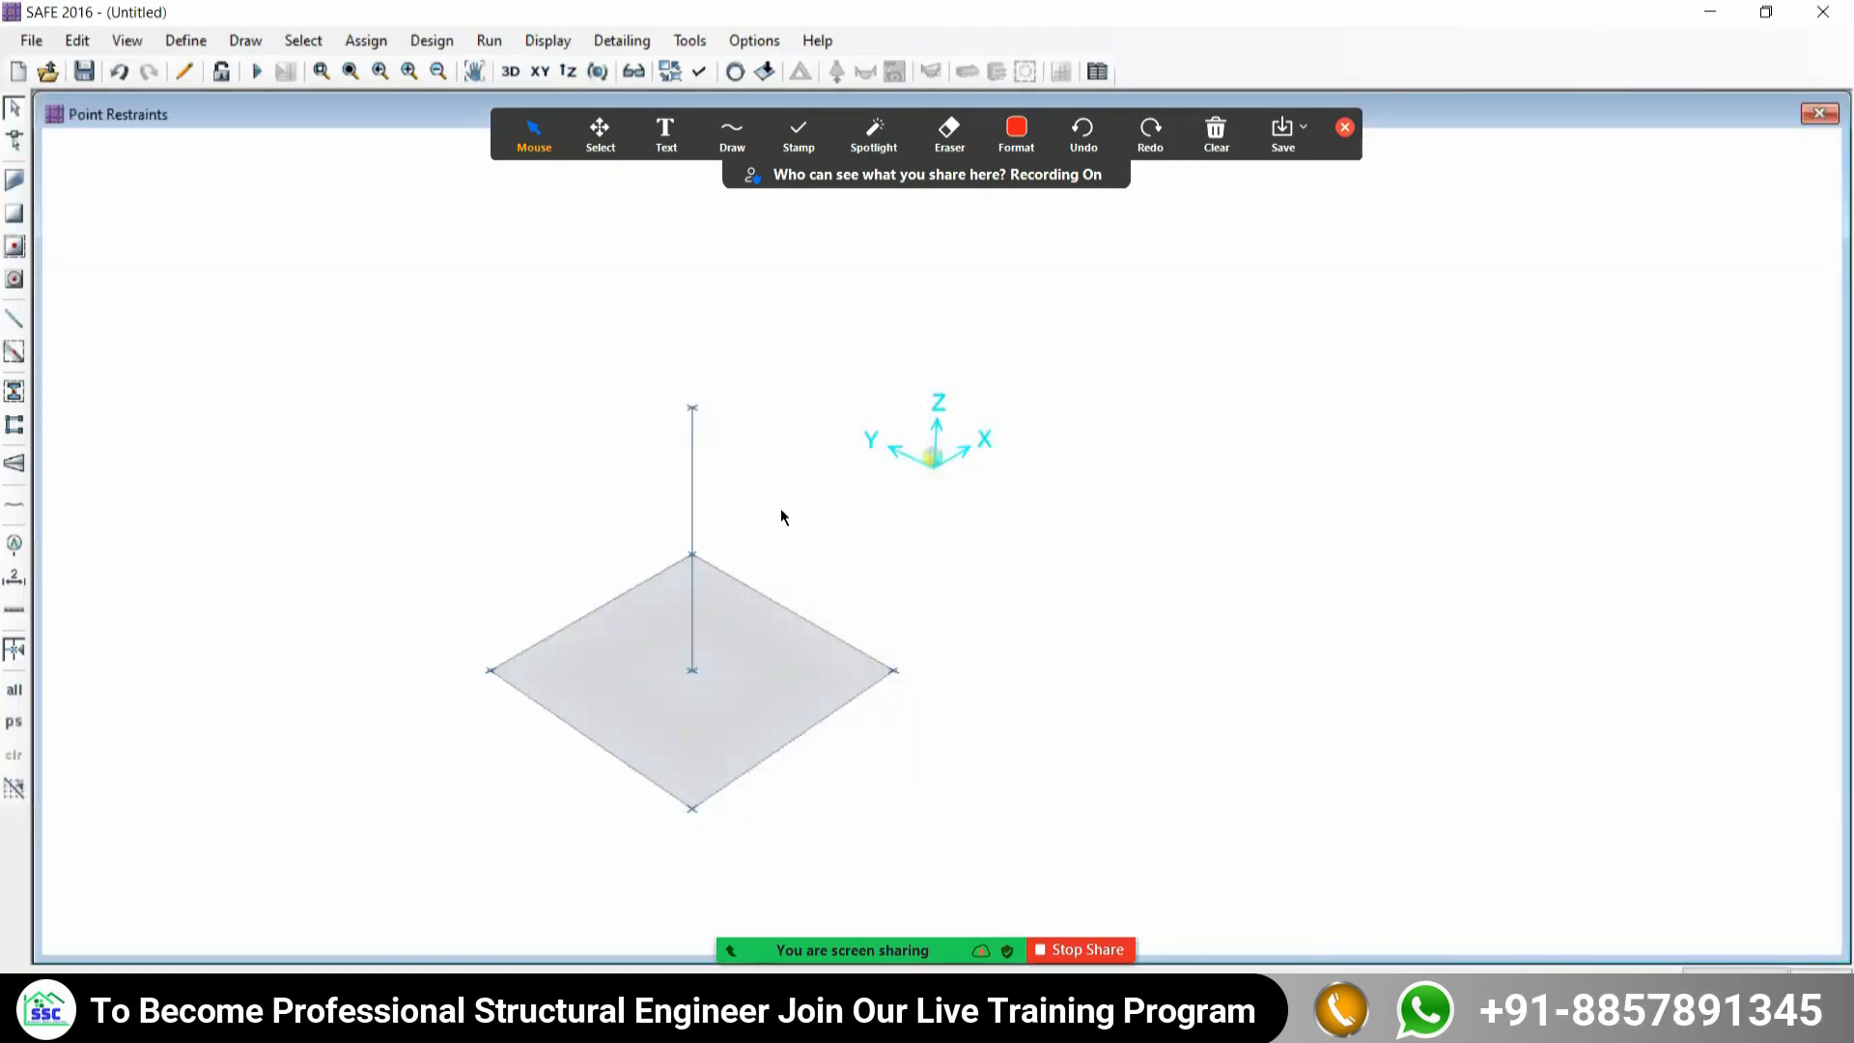
# Assign the soil subgrade property SBC200@25MM to the footing slab in plan view.
pyautogui.click(539, 72)
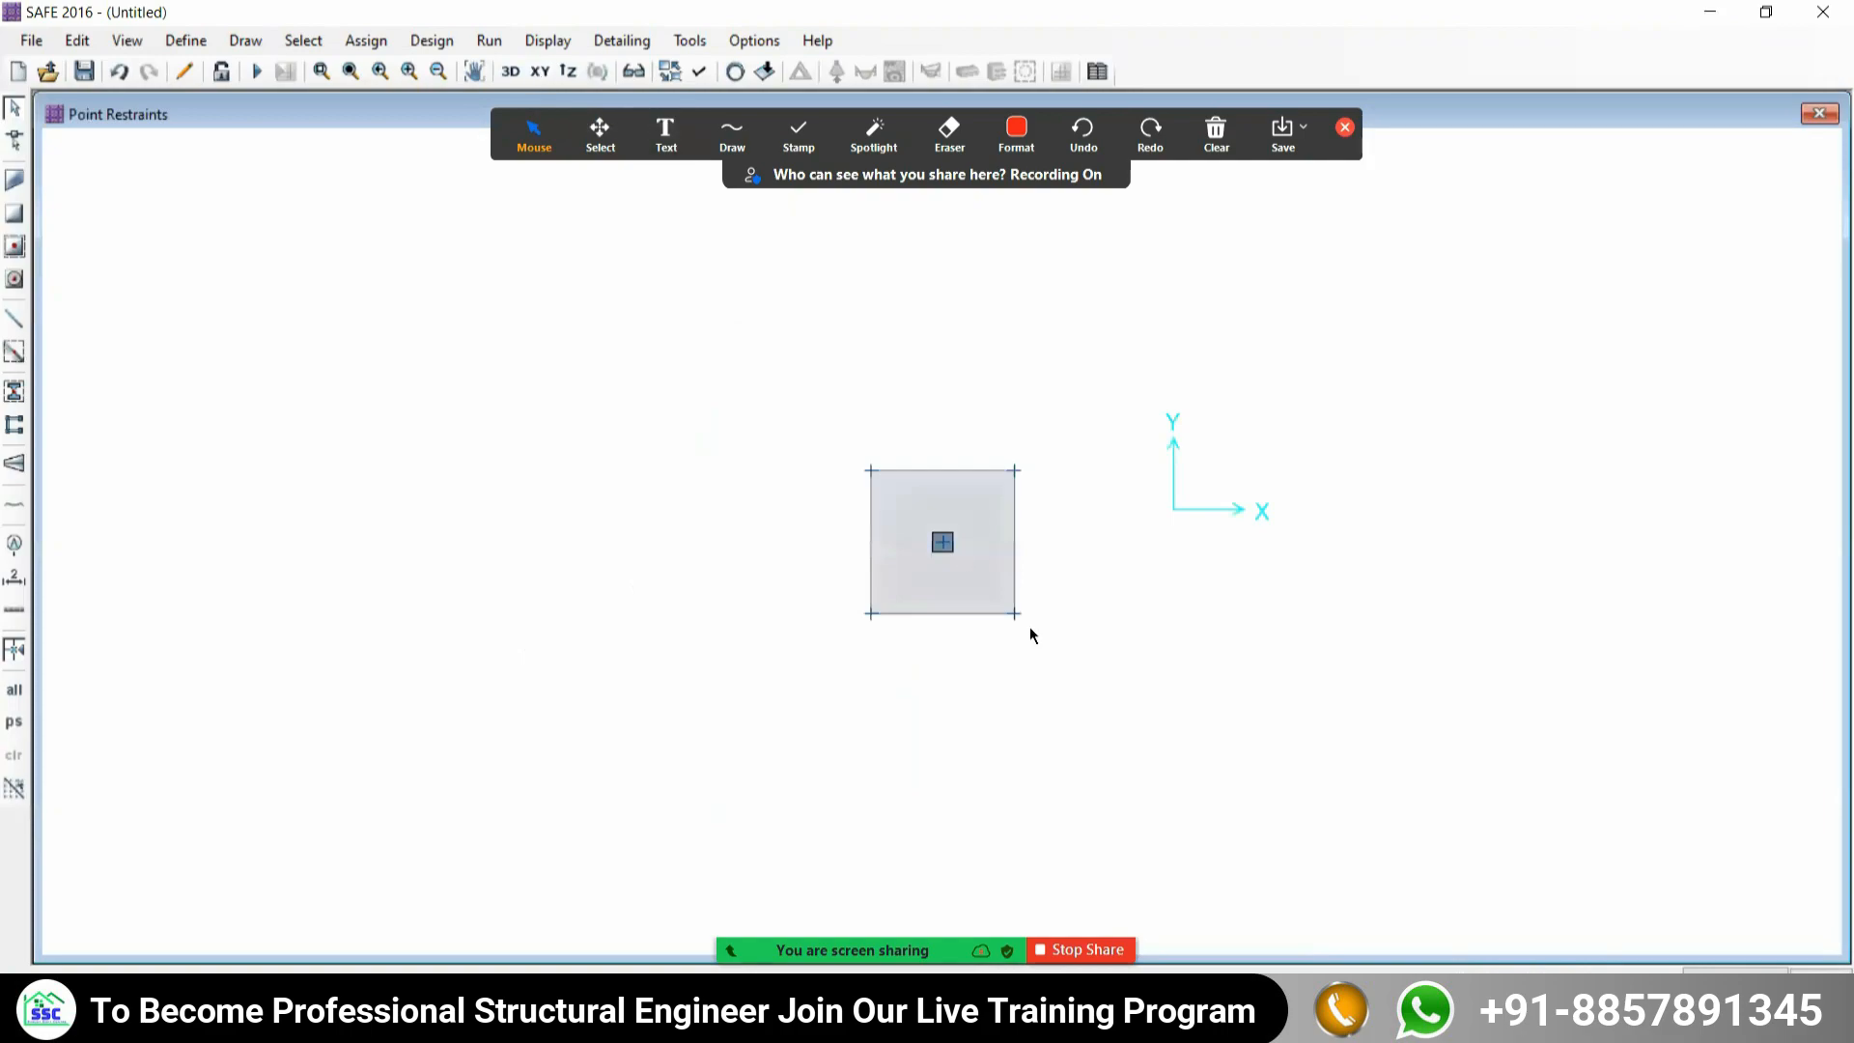
pyautogui.moveTo(894, 511); pyautogui.dragTo(745, 475, button='middle')
pyautogui.scroll(2, 831, 491)
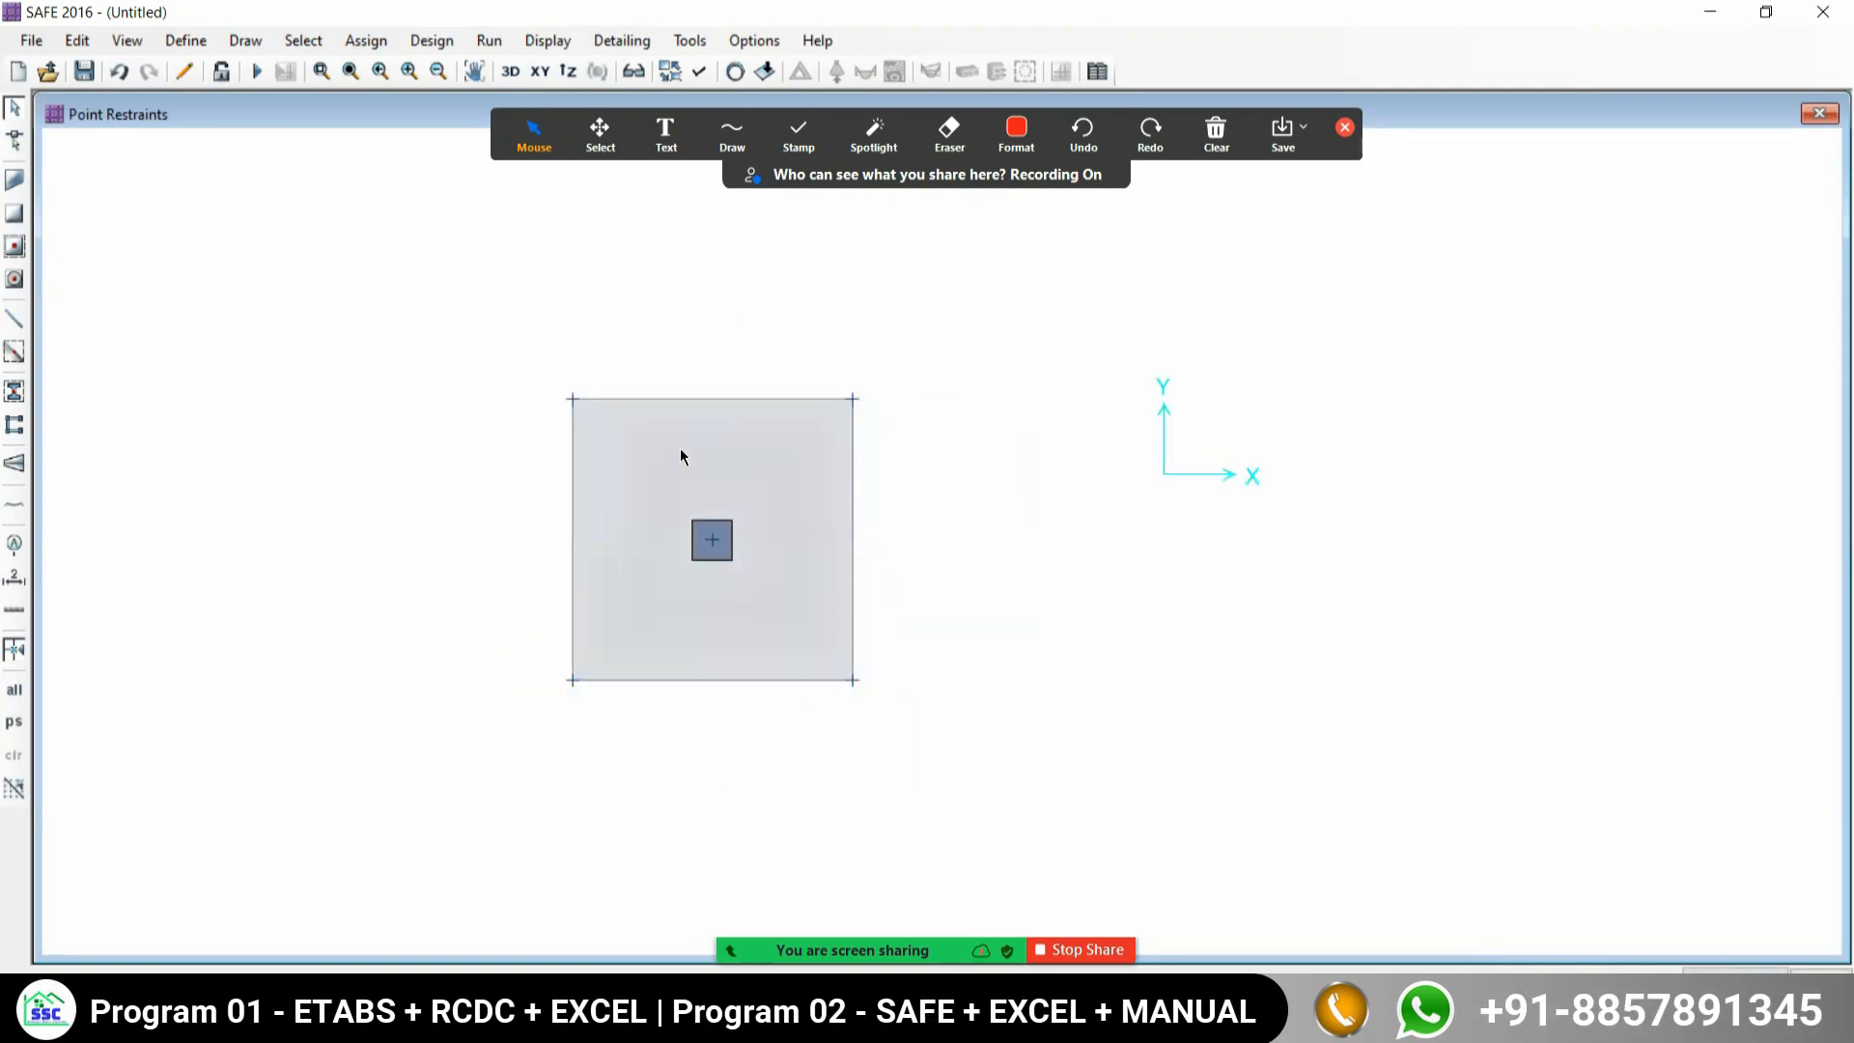
pyautogui.click(630, 464)
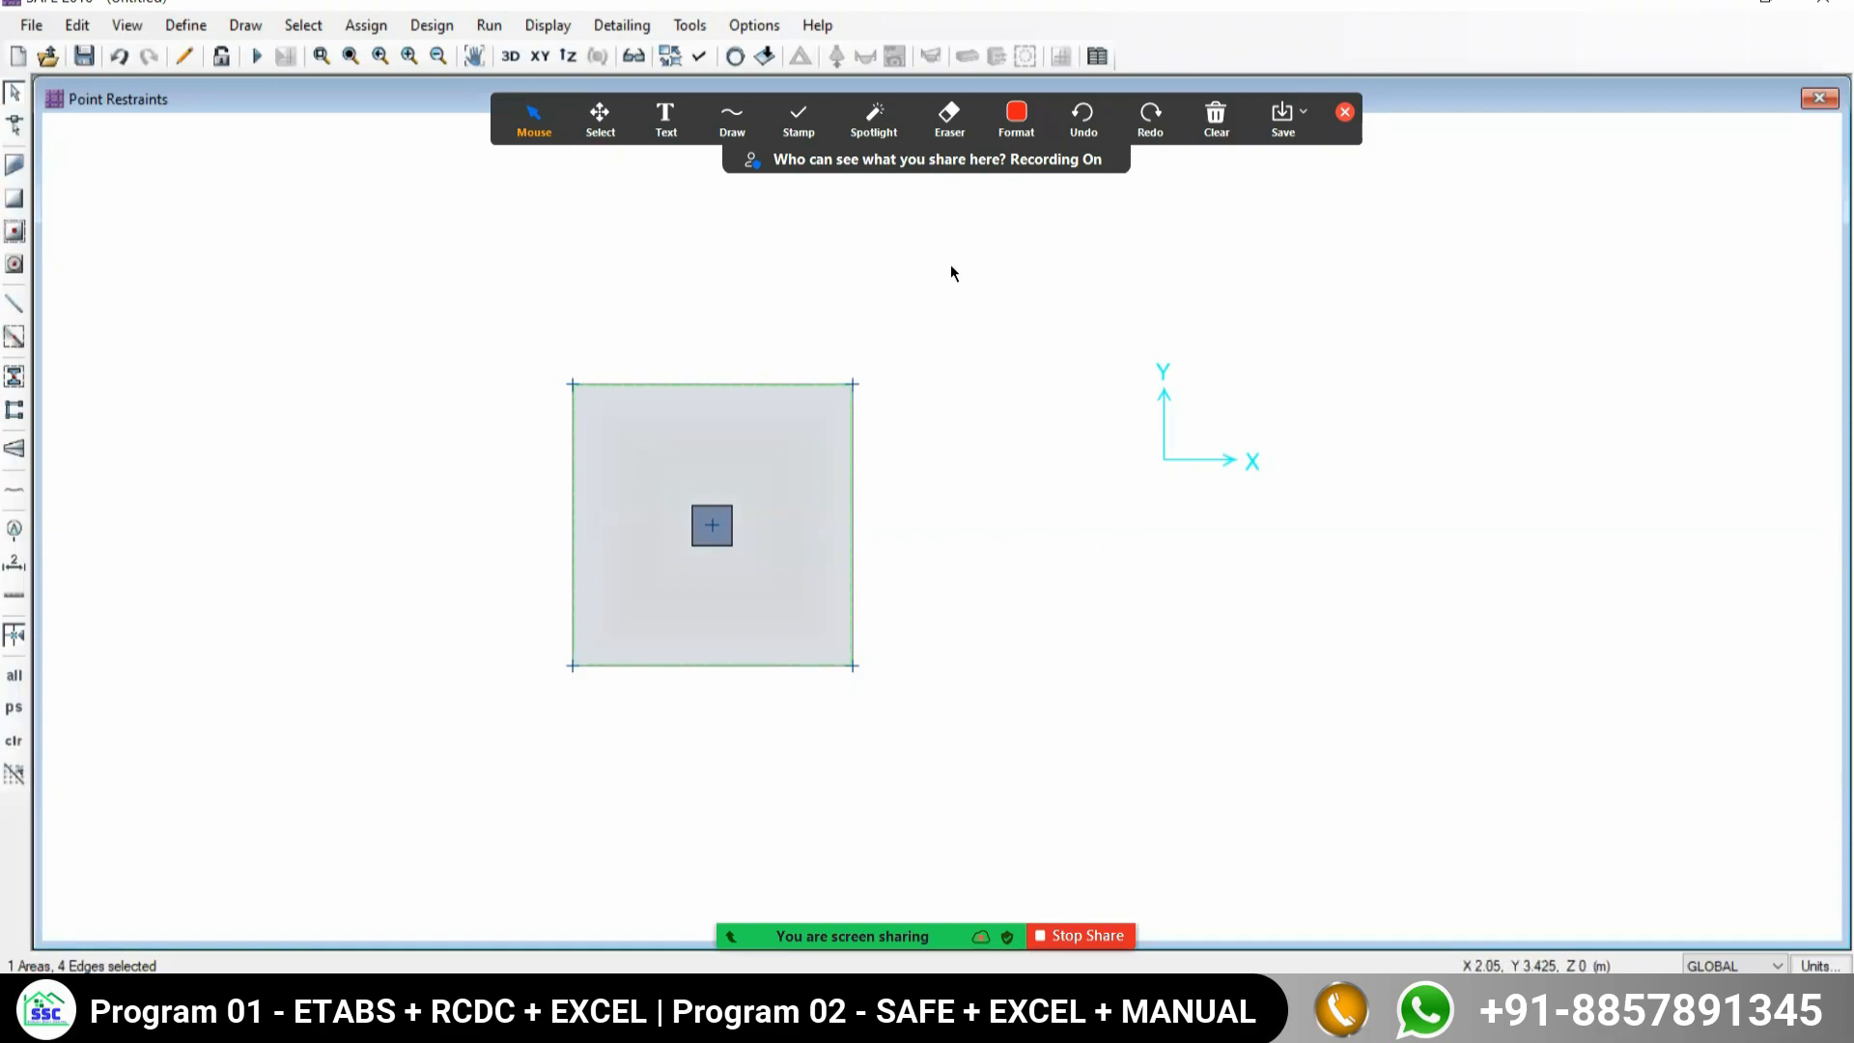
pyautogui.click(366, 24)
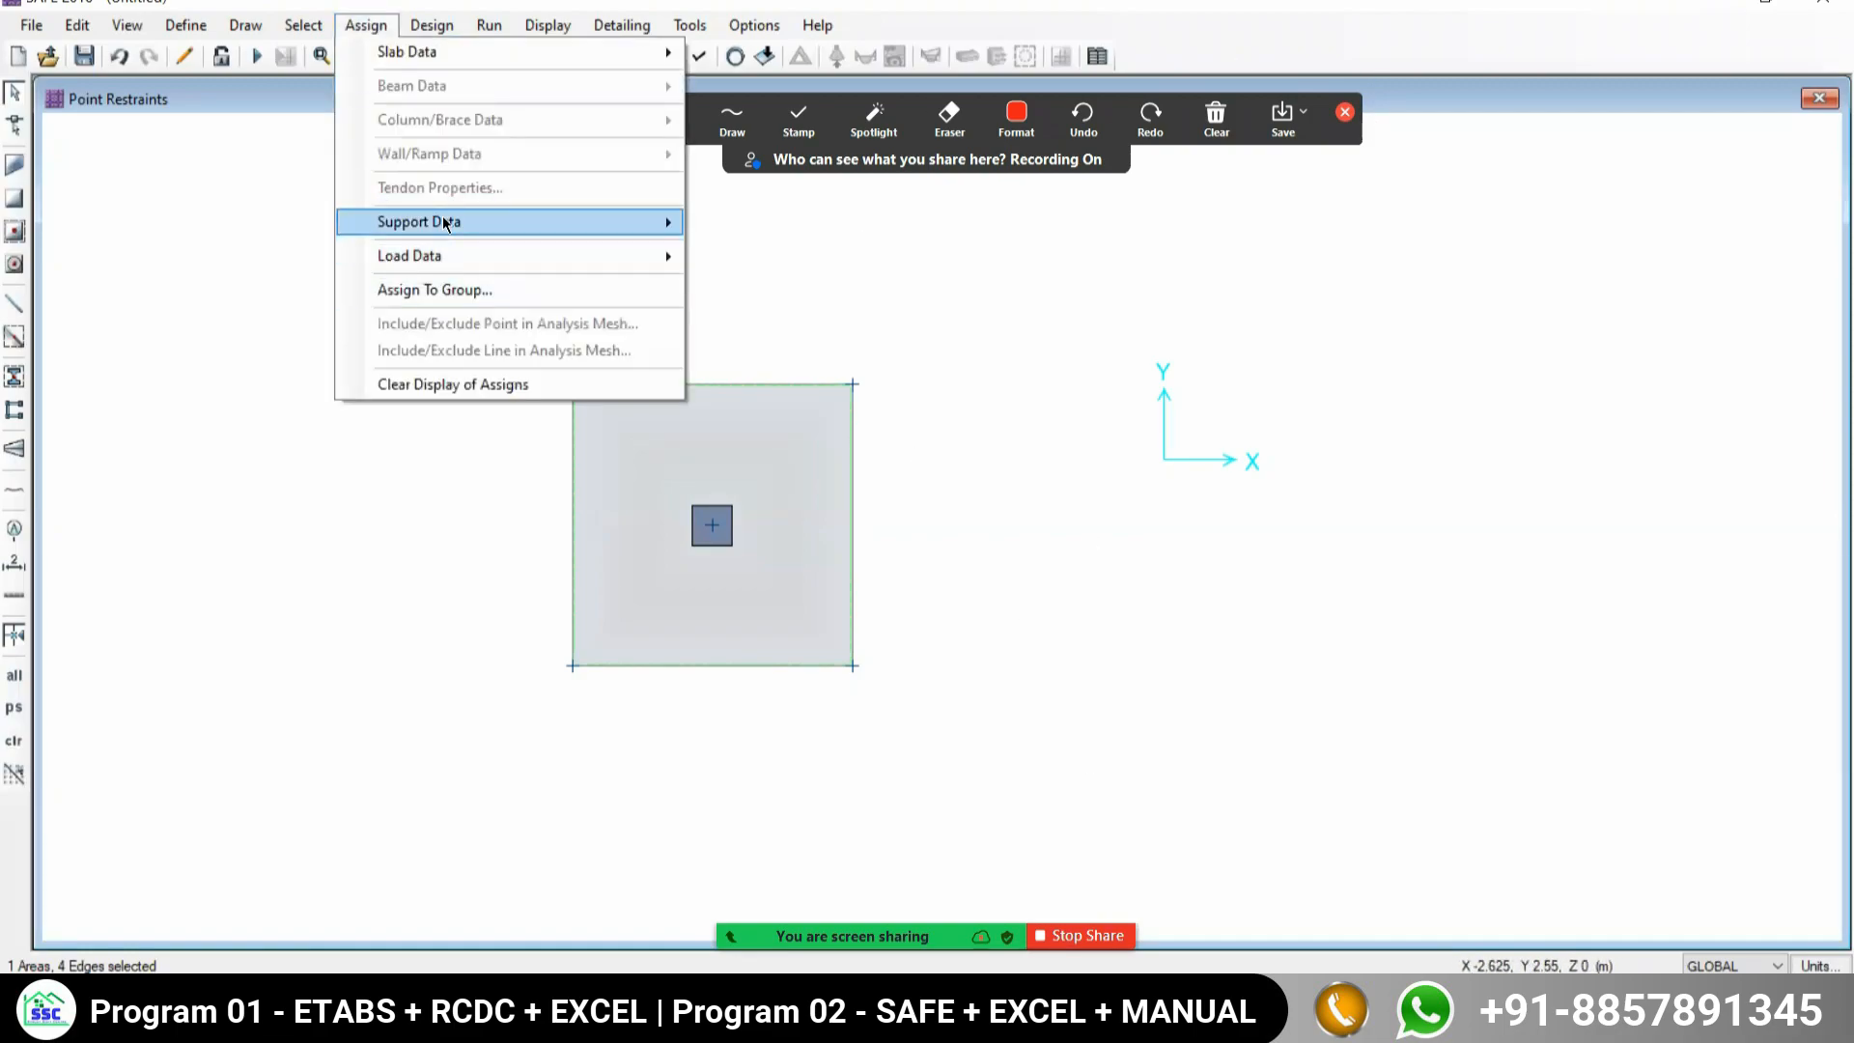
pyautogui.moveTo(412, 228)
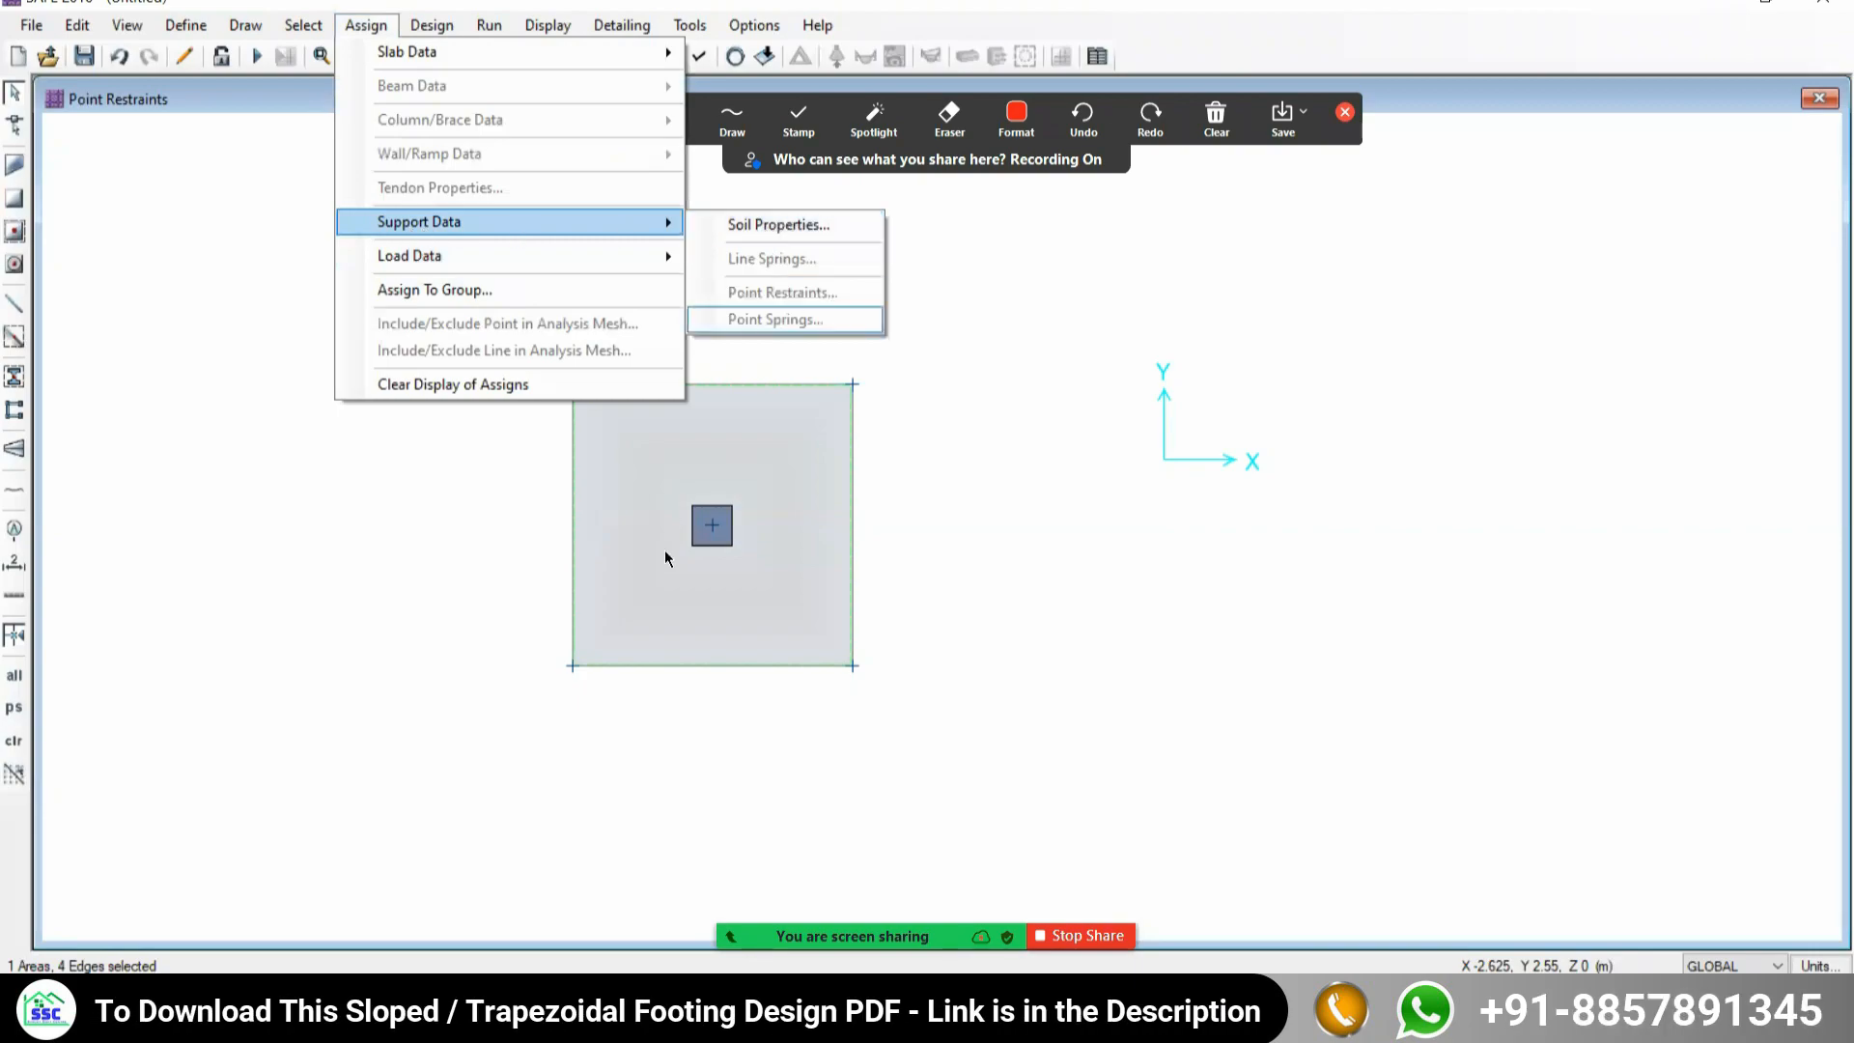
pyautogui.click(389, 38)
pyautogui.click(373, 26)
pyautogui.click(348, 21)
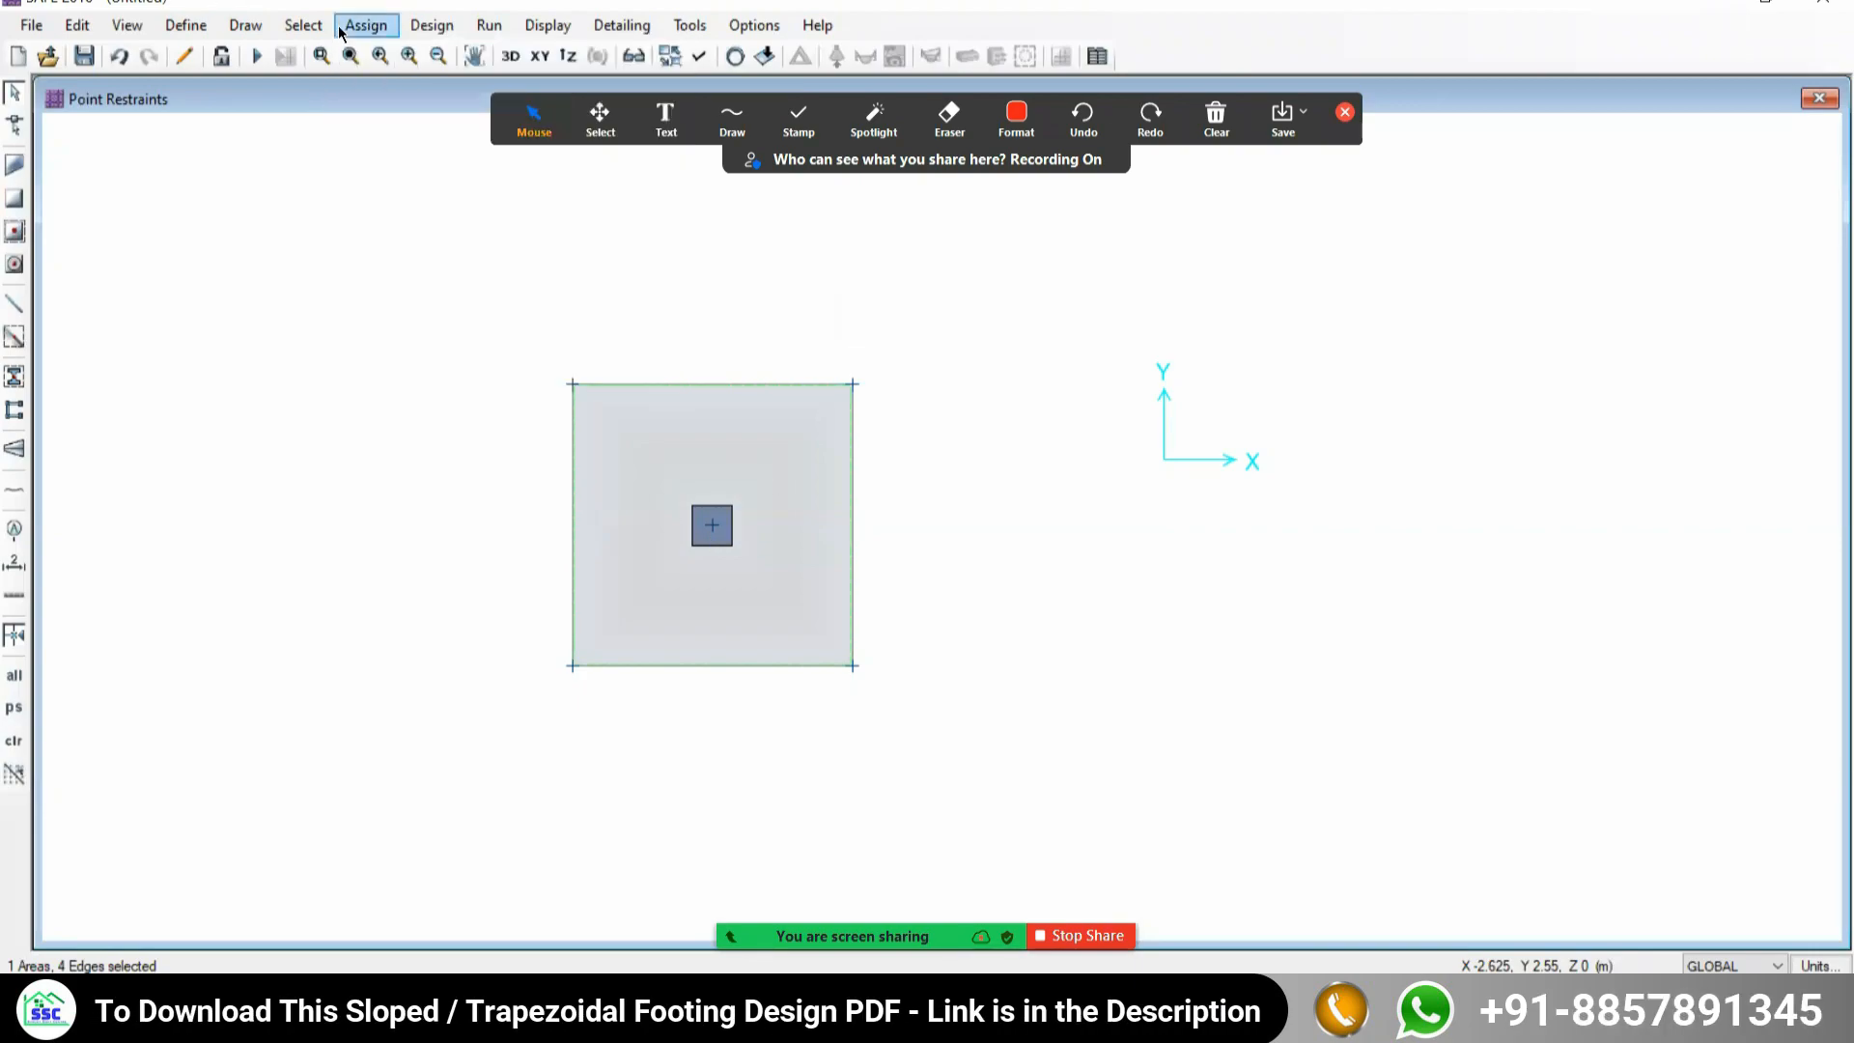
pyautogui.click(364, 26)
pyautogui.moveTo(407, 224)
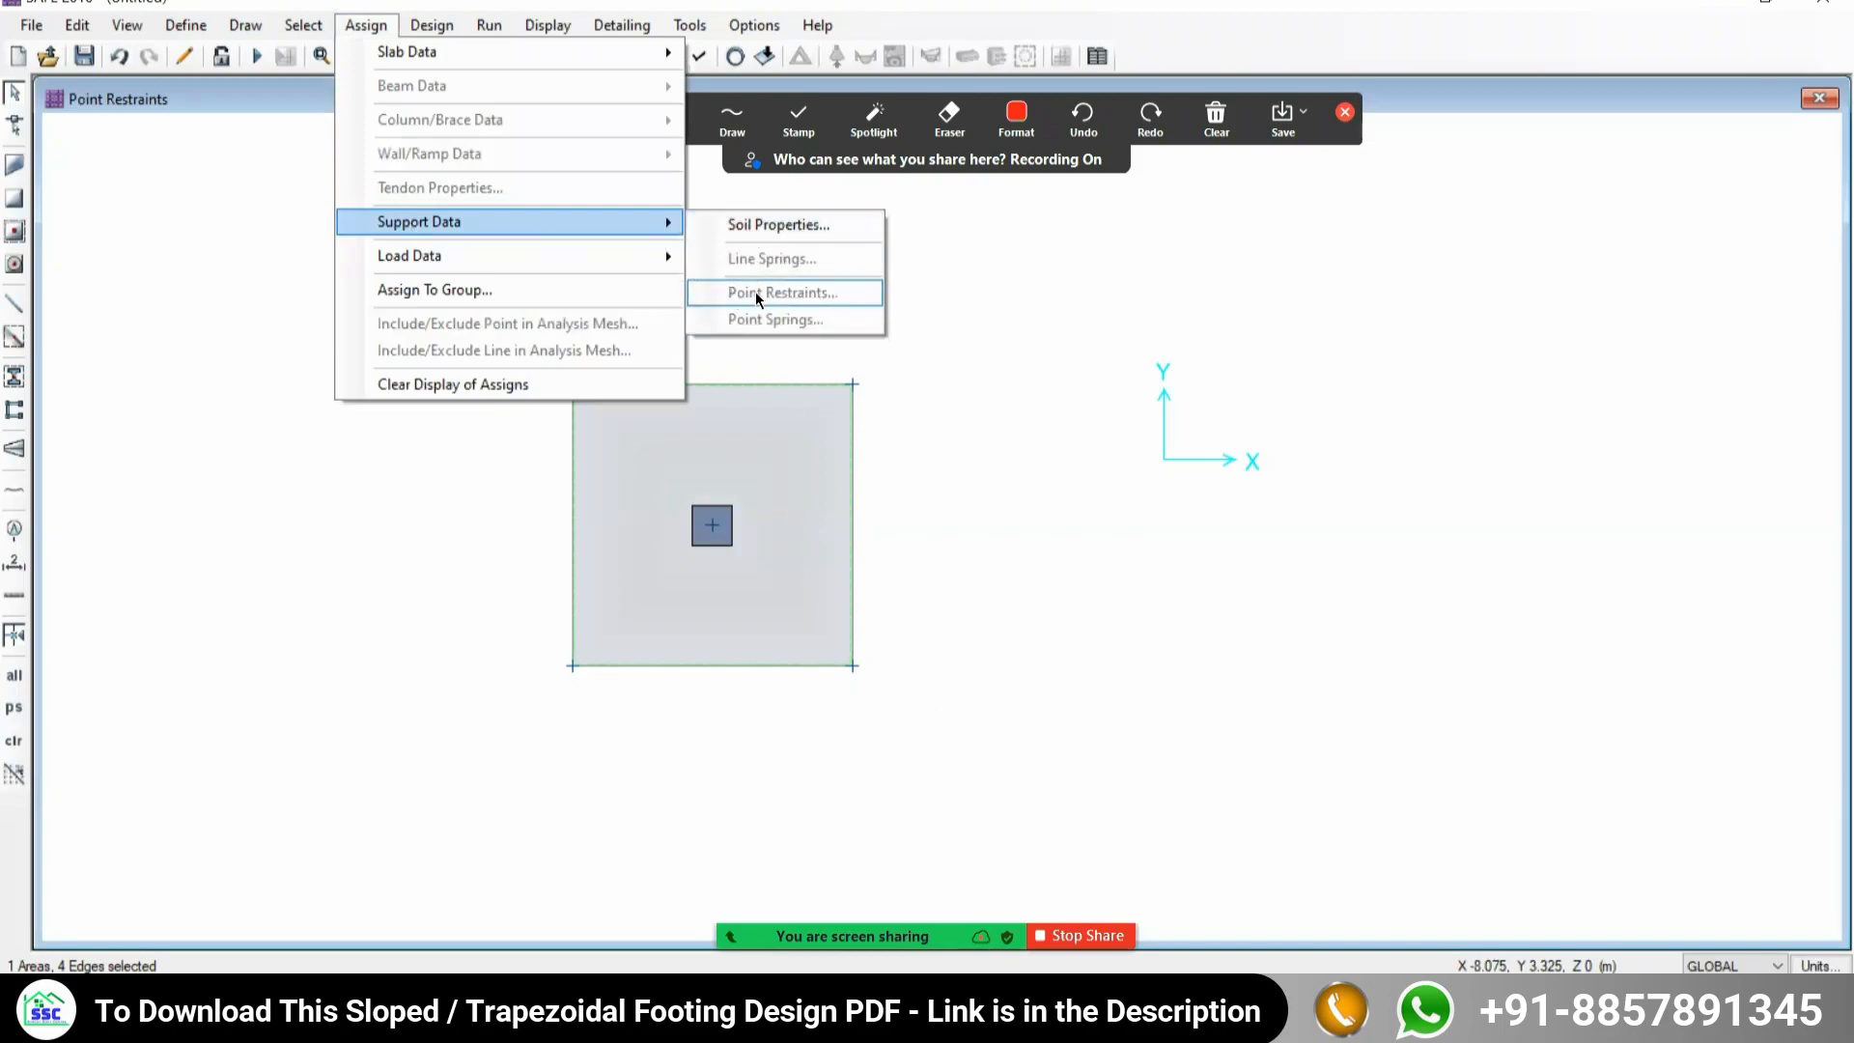
pyautogui.click(746, 224)
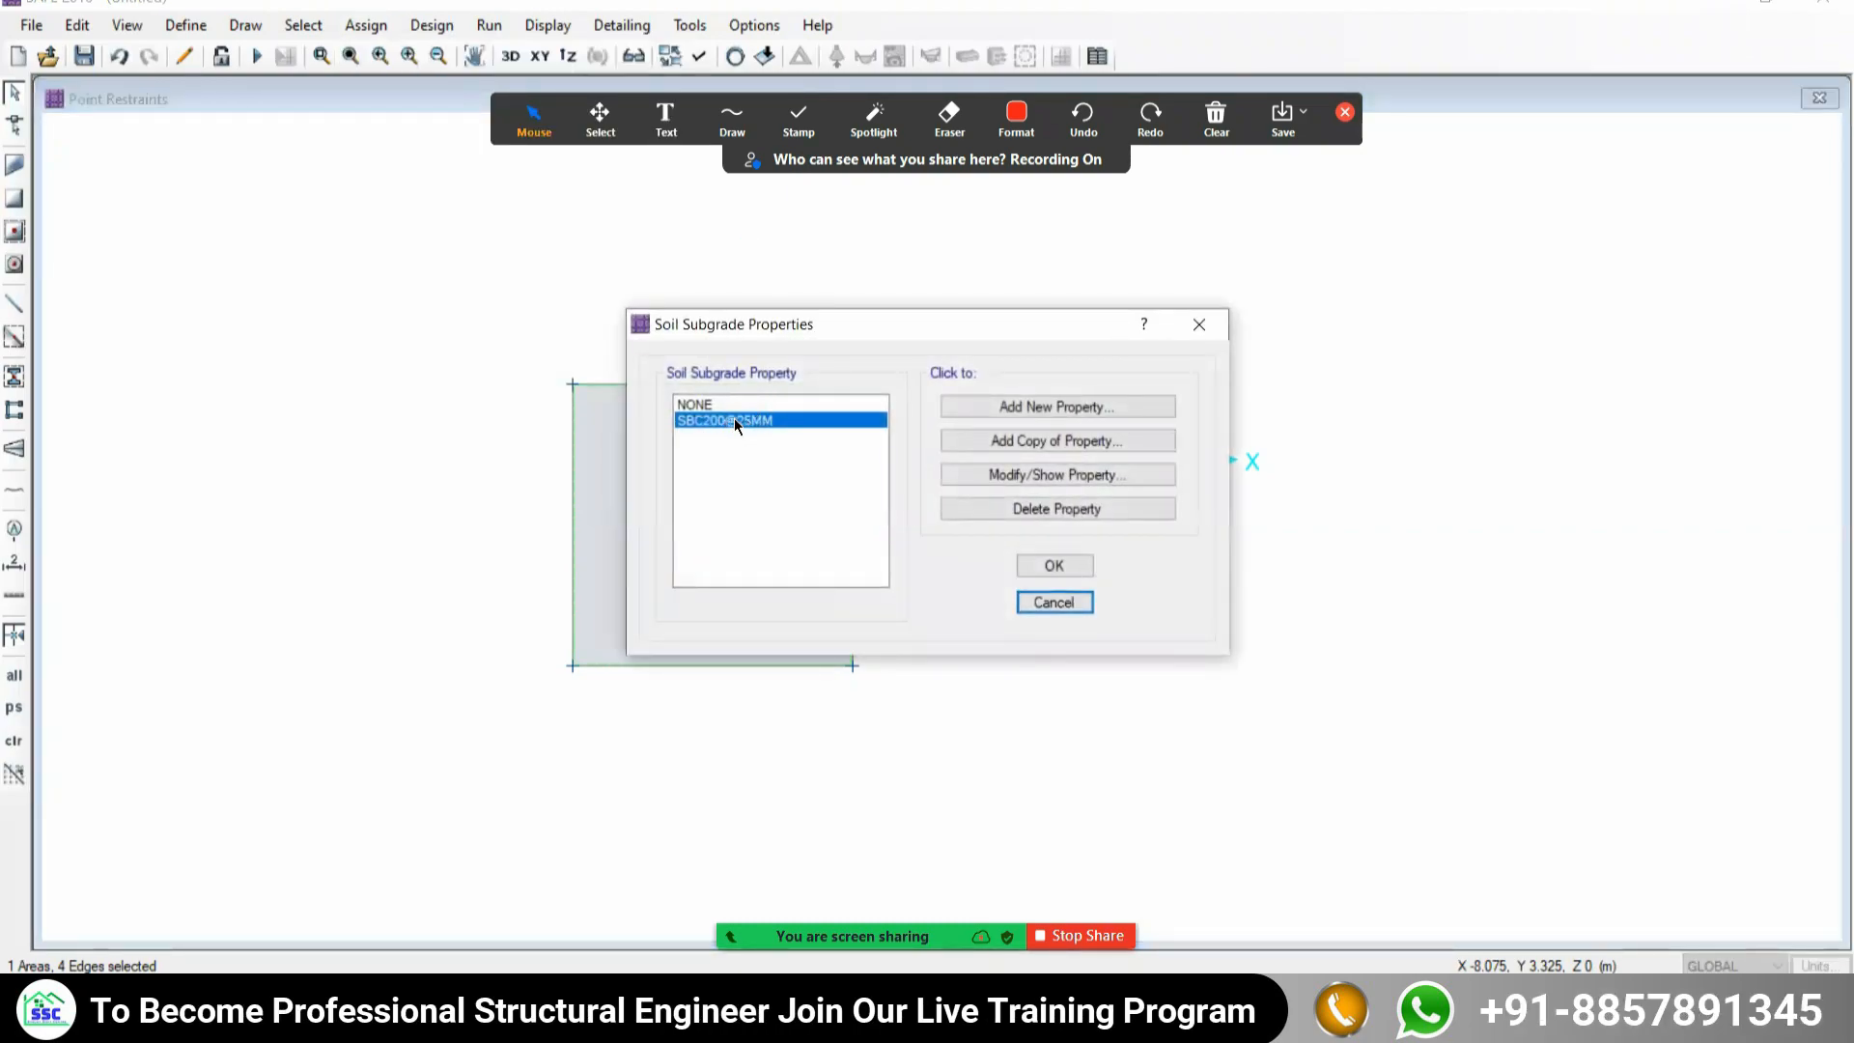
pyautogui.click(1060, 564)
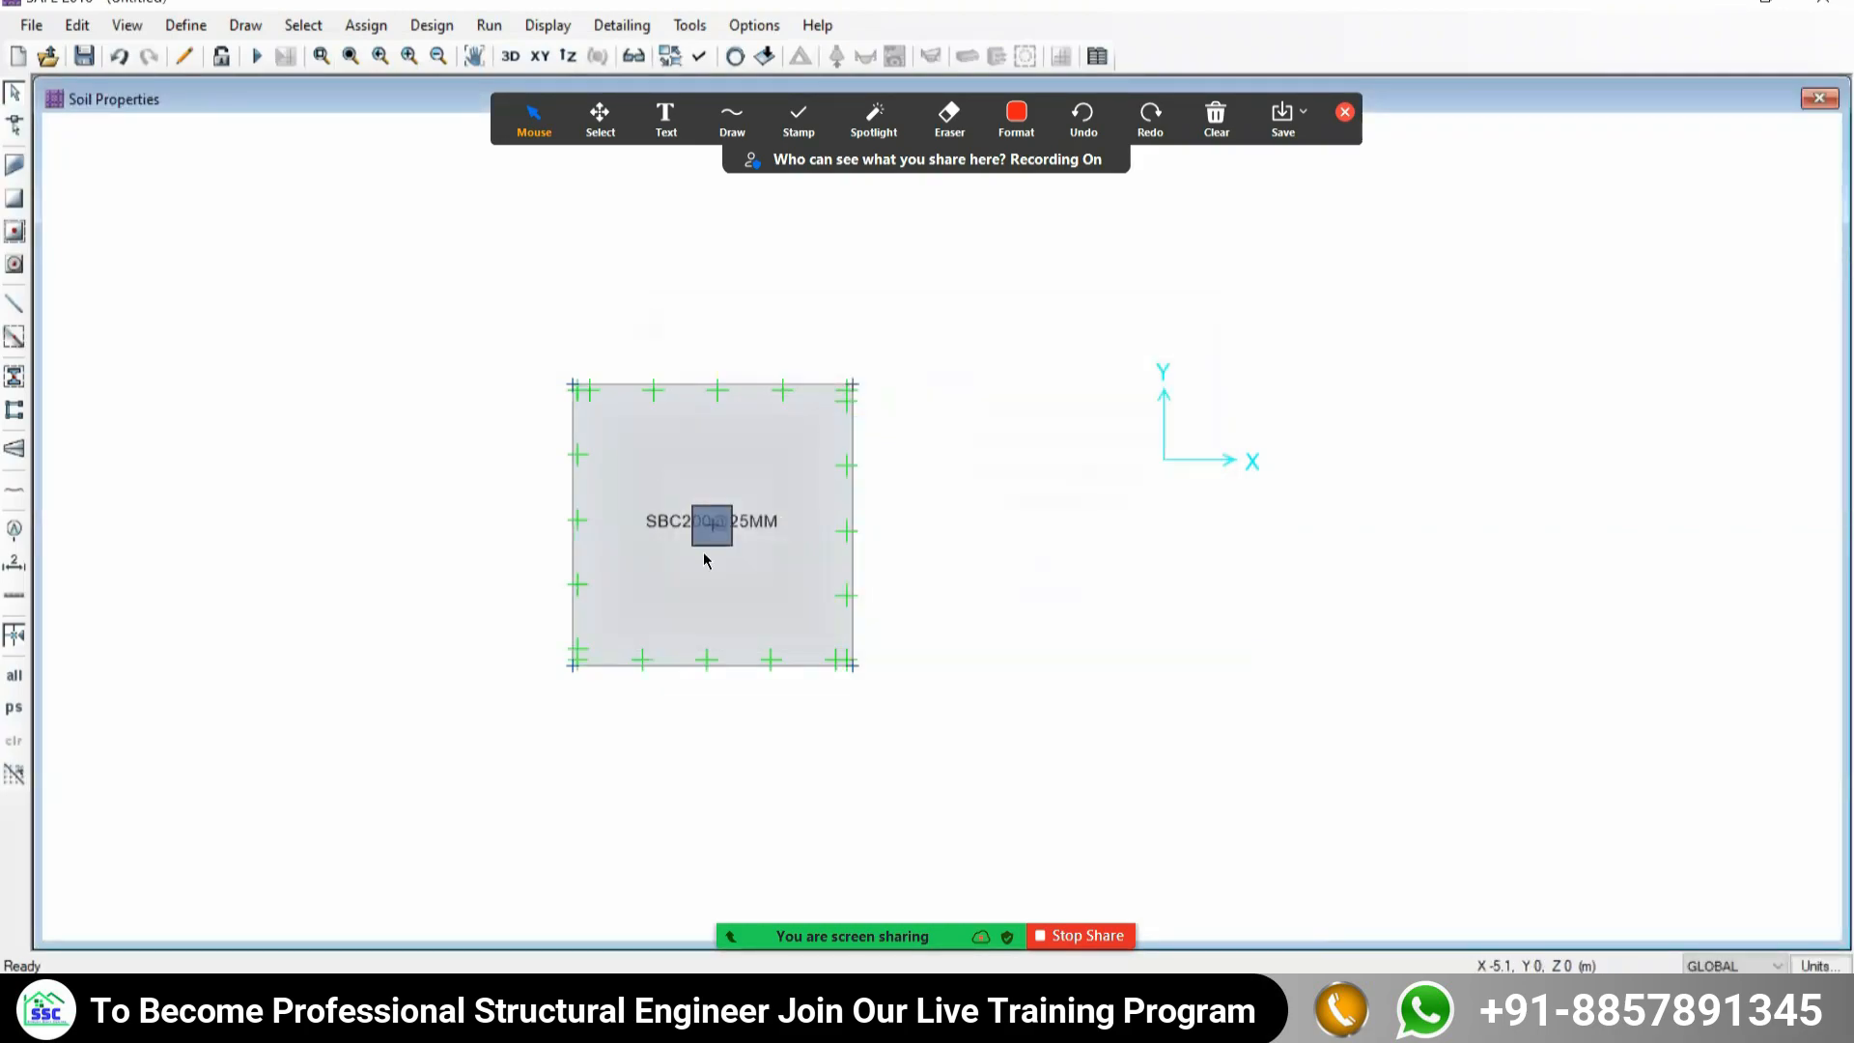
pyautogui.click(119, 56)
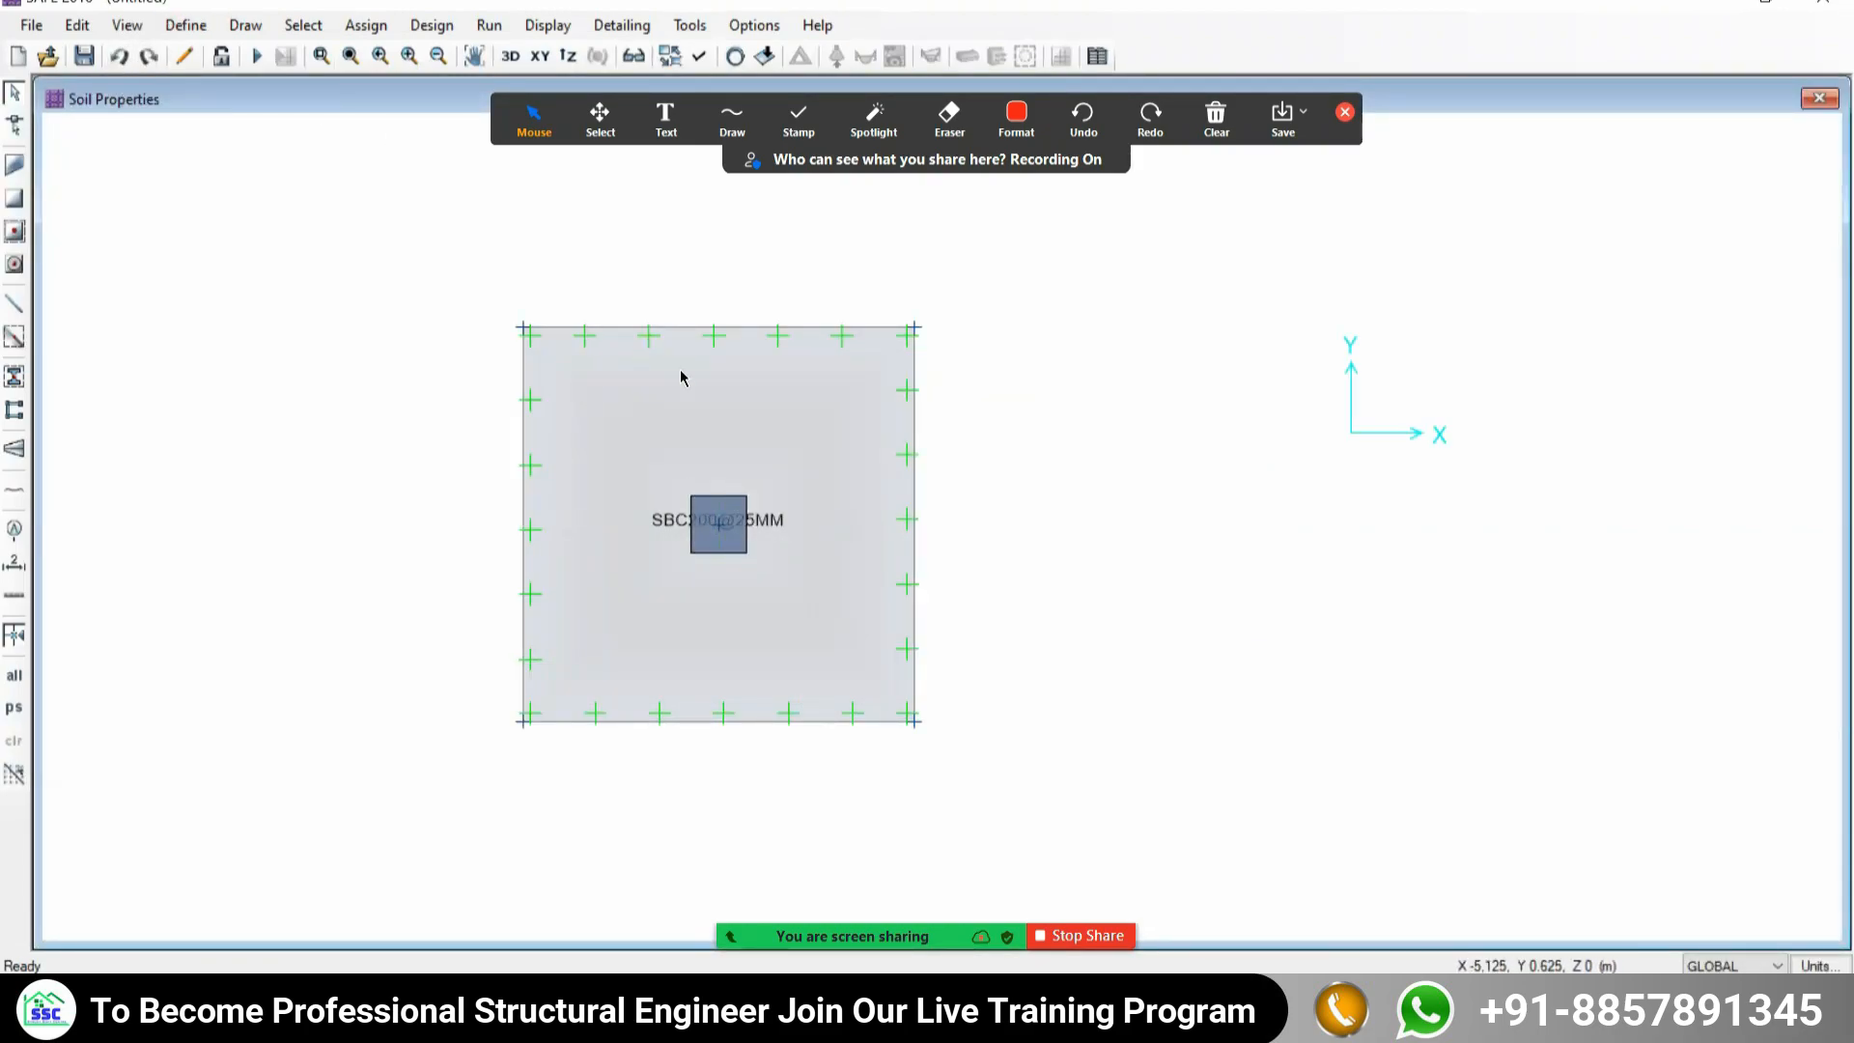
# Remove the soil support from the footing slab by assigning it the soil subgrade property NONE.
pyautogui.moveTo(695, 434); pyautogui.dragTo(827, 419, button='middle')
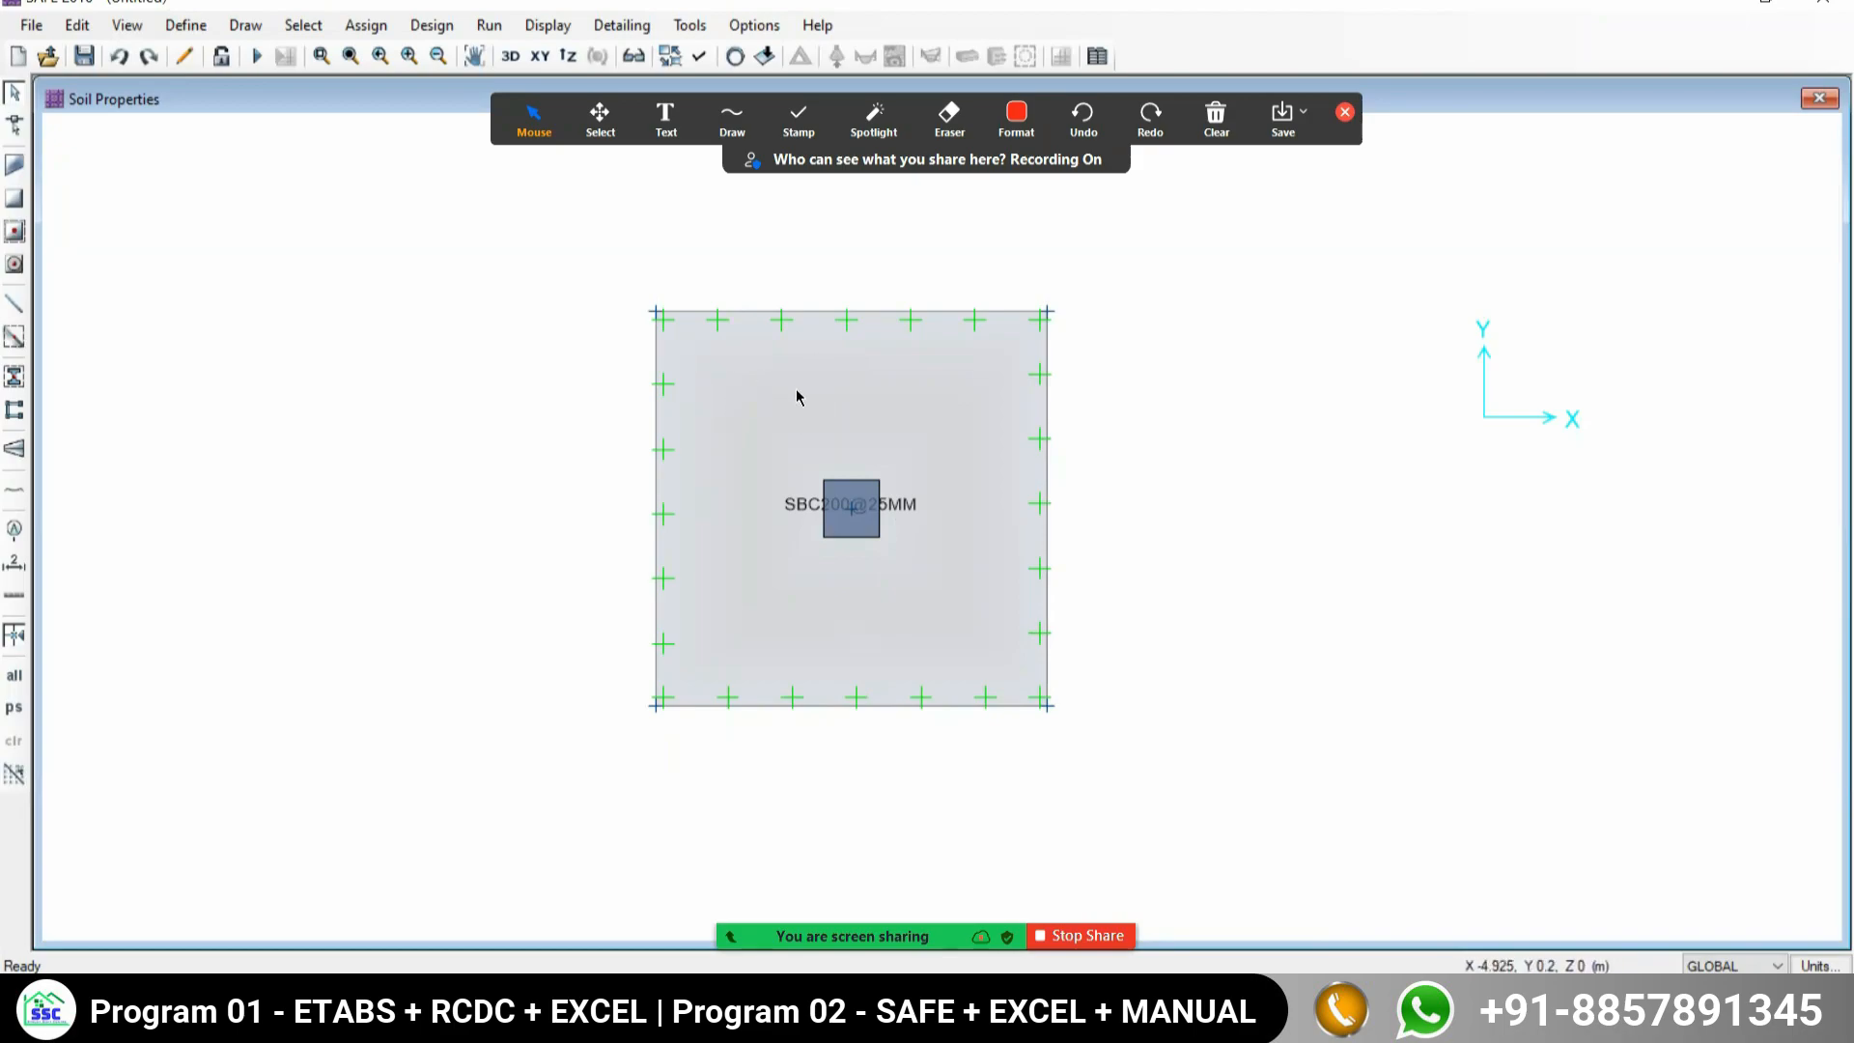
pyautogui.click(771, 404)
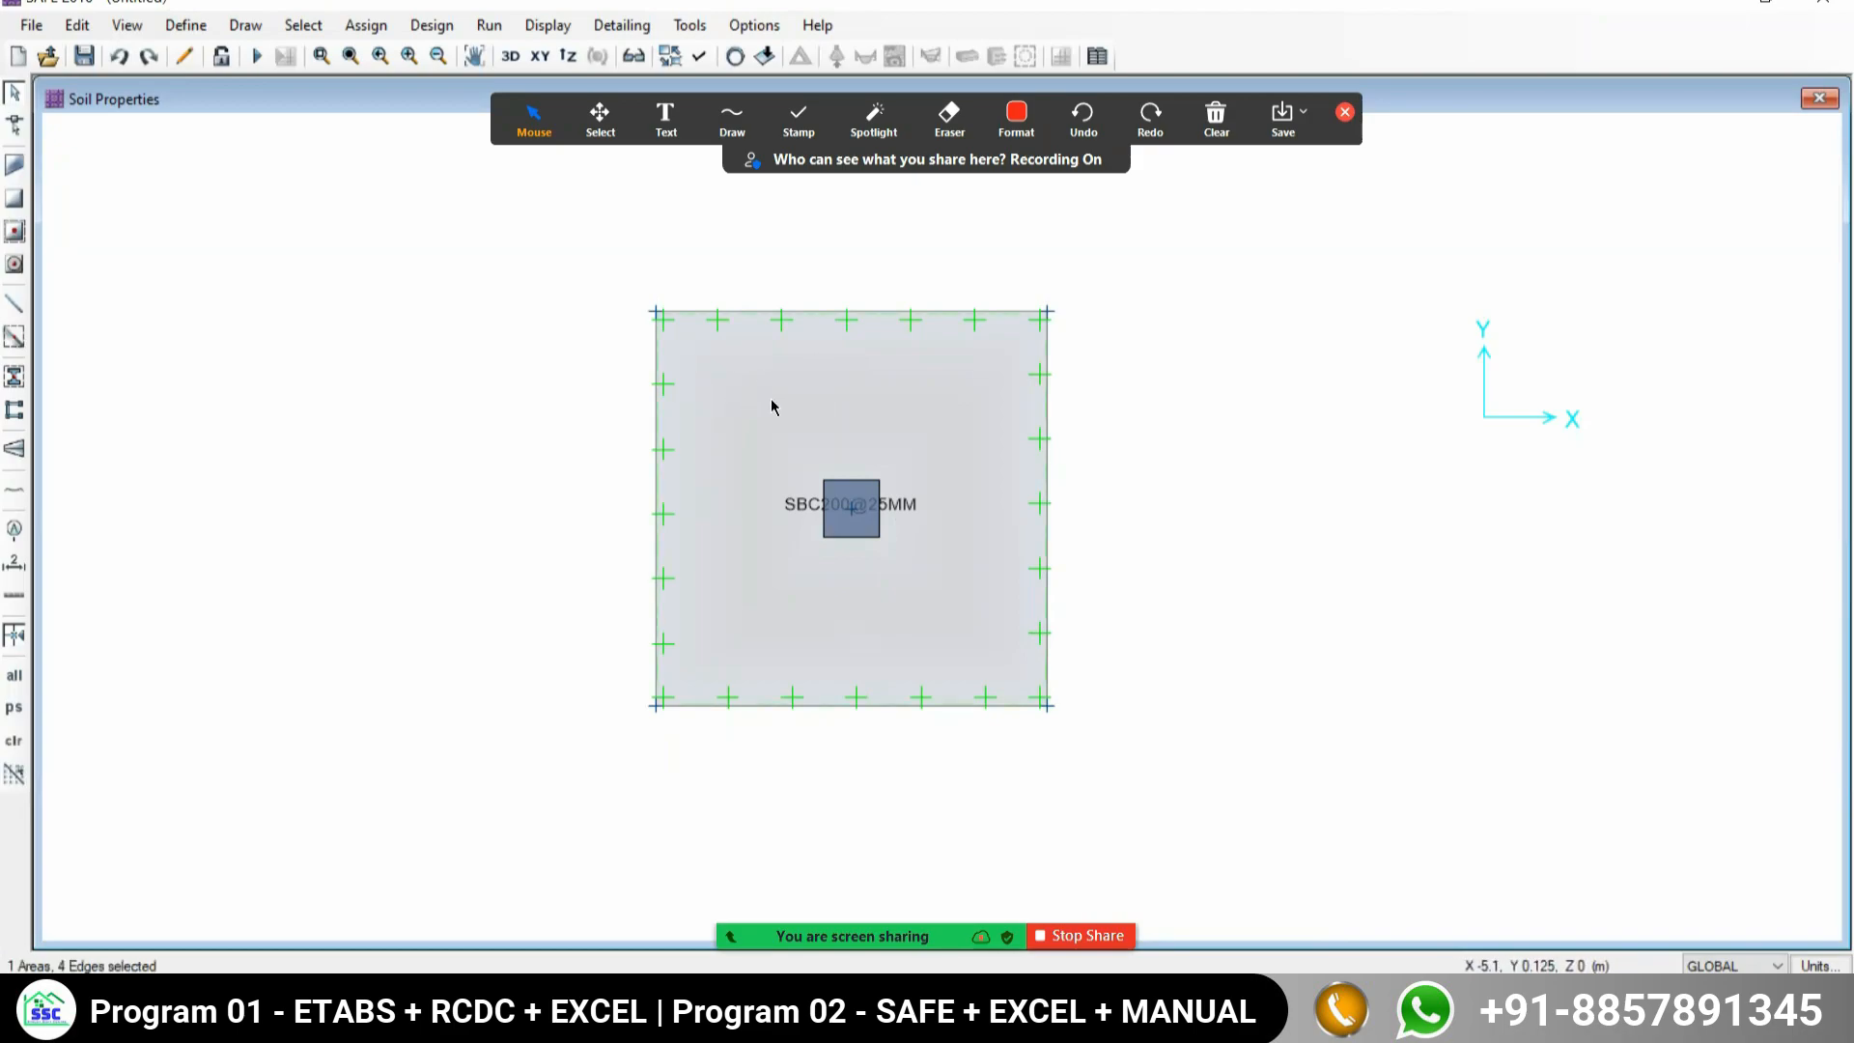
pyautogui.click(366, 25)
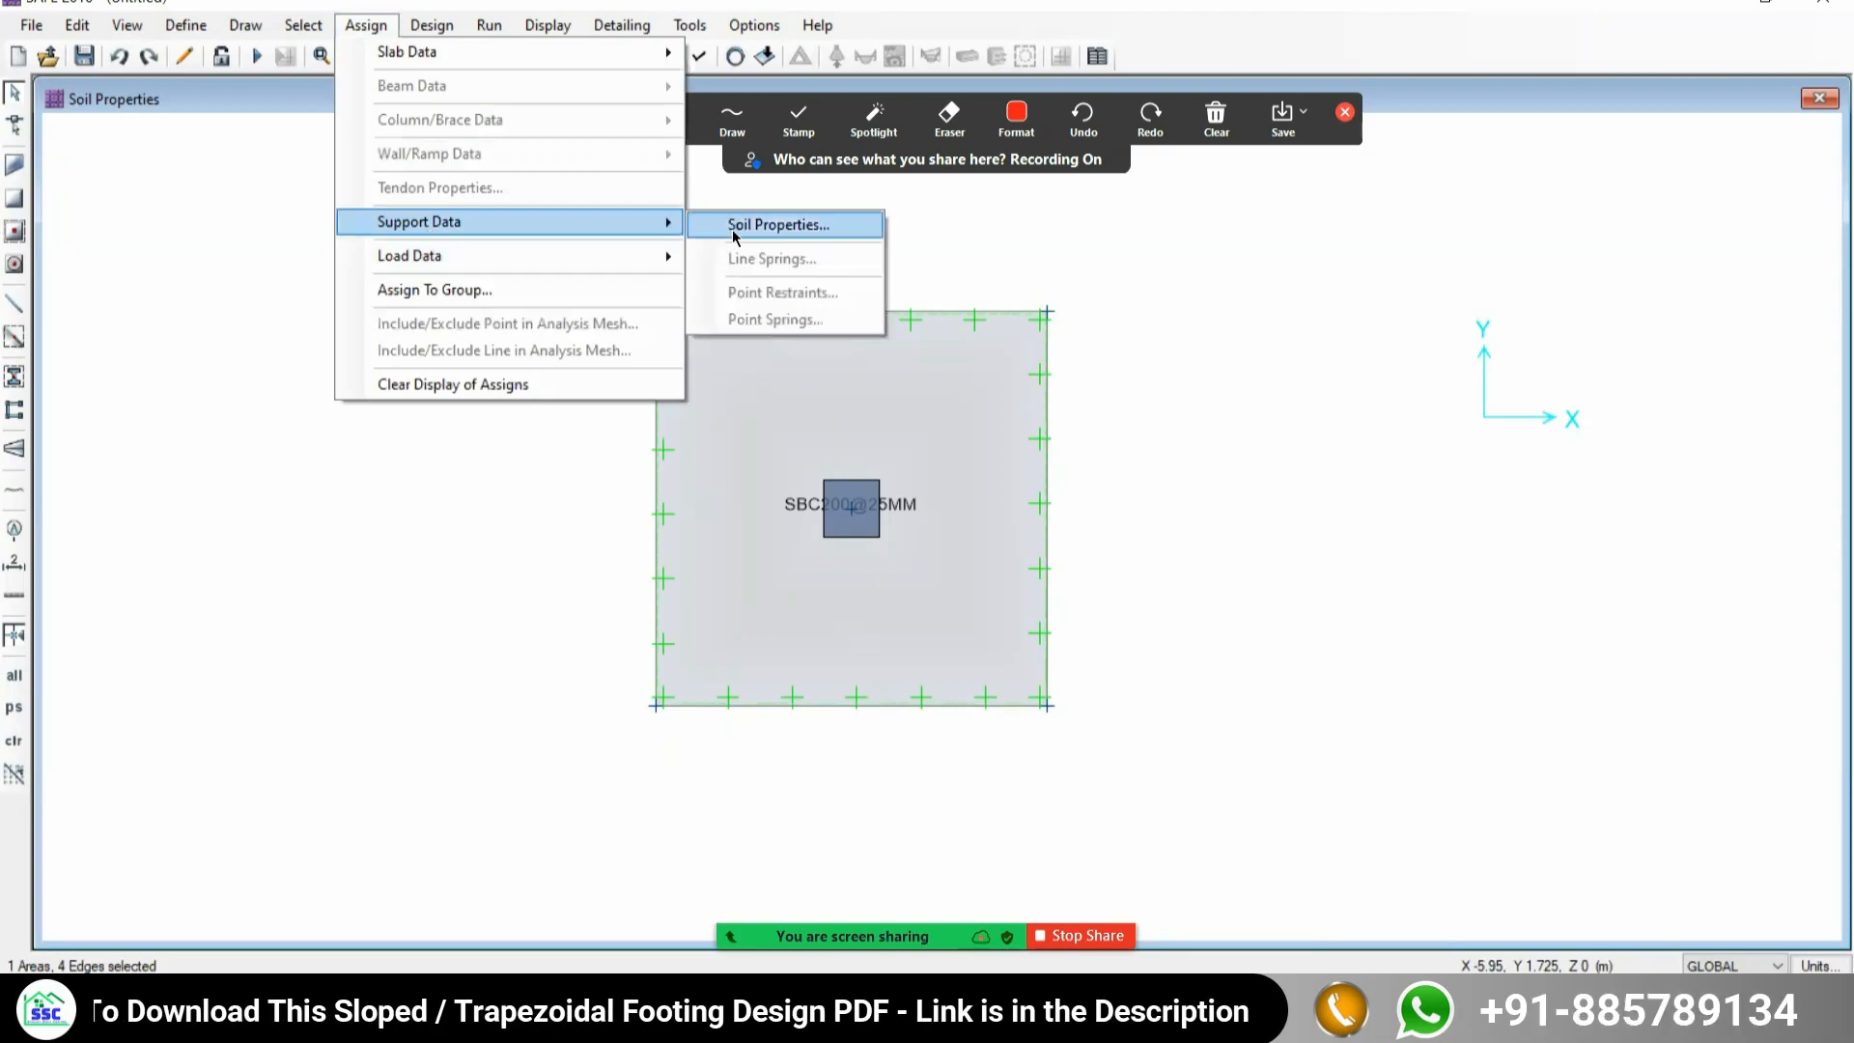
pyautogui.click(746, 226)
pyautogui.click(700, 405)
pyautogui.click(1041, 566)
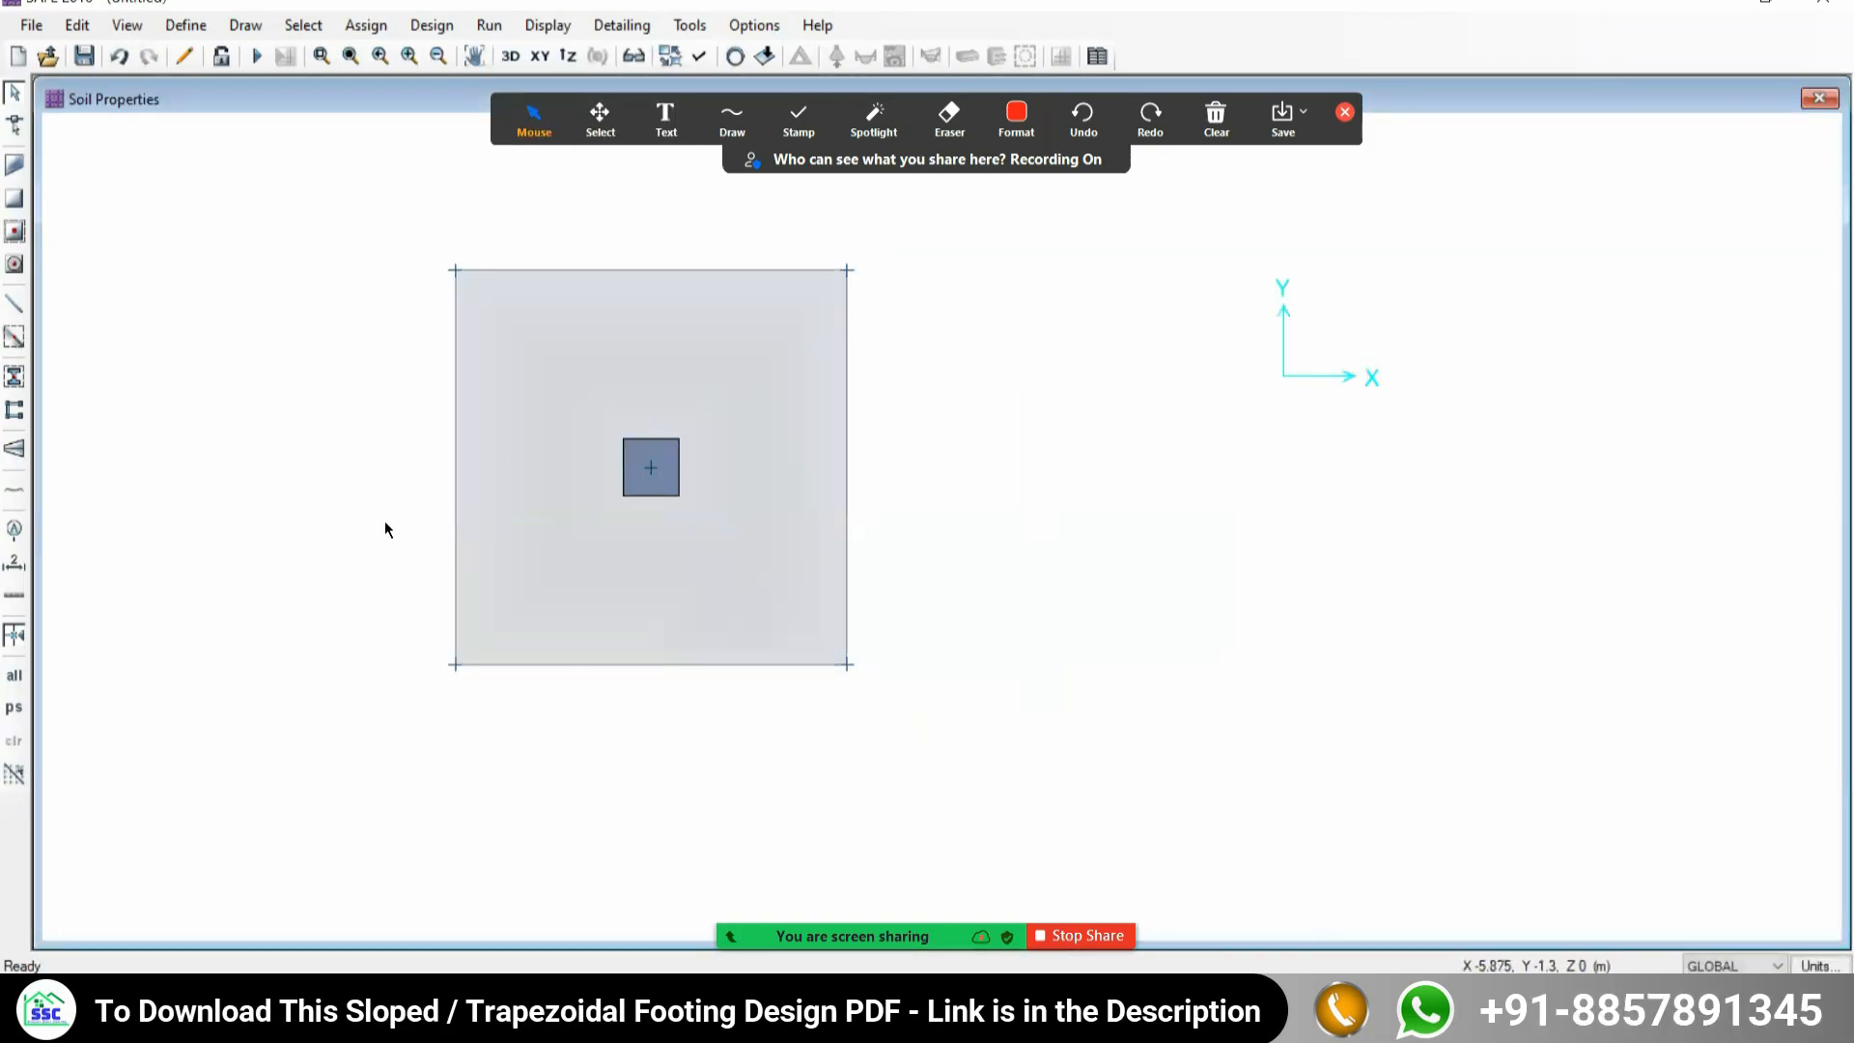
# Reassign the soil property SBC200@25MM to the footing slab through its object information.
pyautogui.moveTo(688, 352); pyautogui.dragTo(742, 412, button='middle')
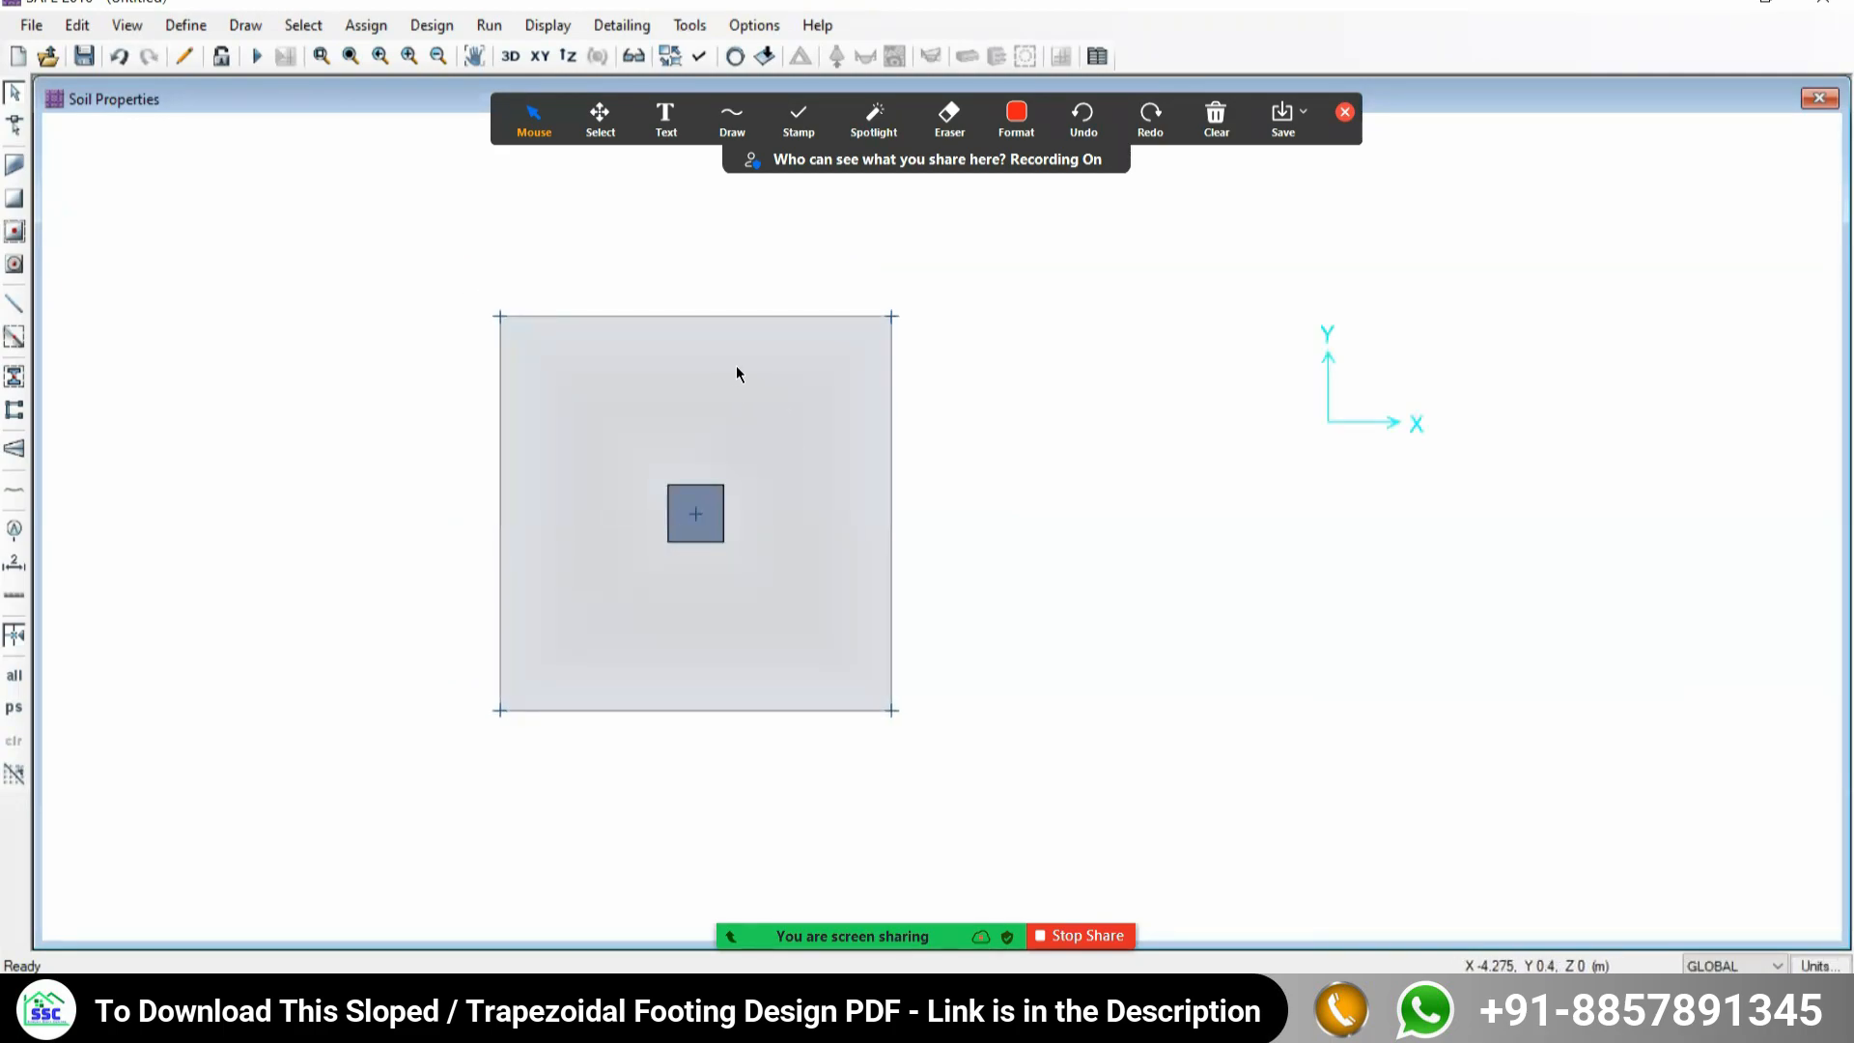
pyautogui.click(731, 368)
pyautogui.rightClick(727, 367)
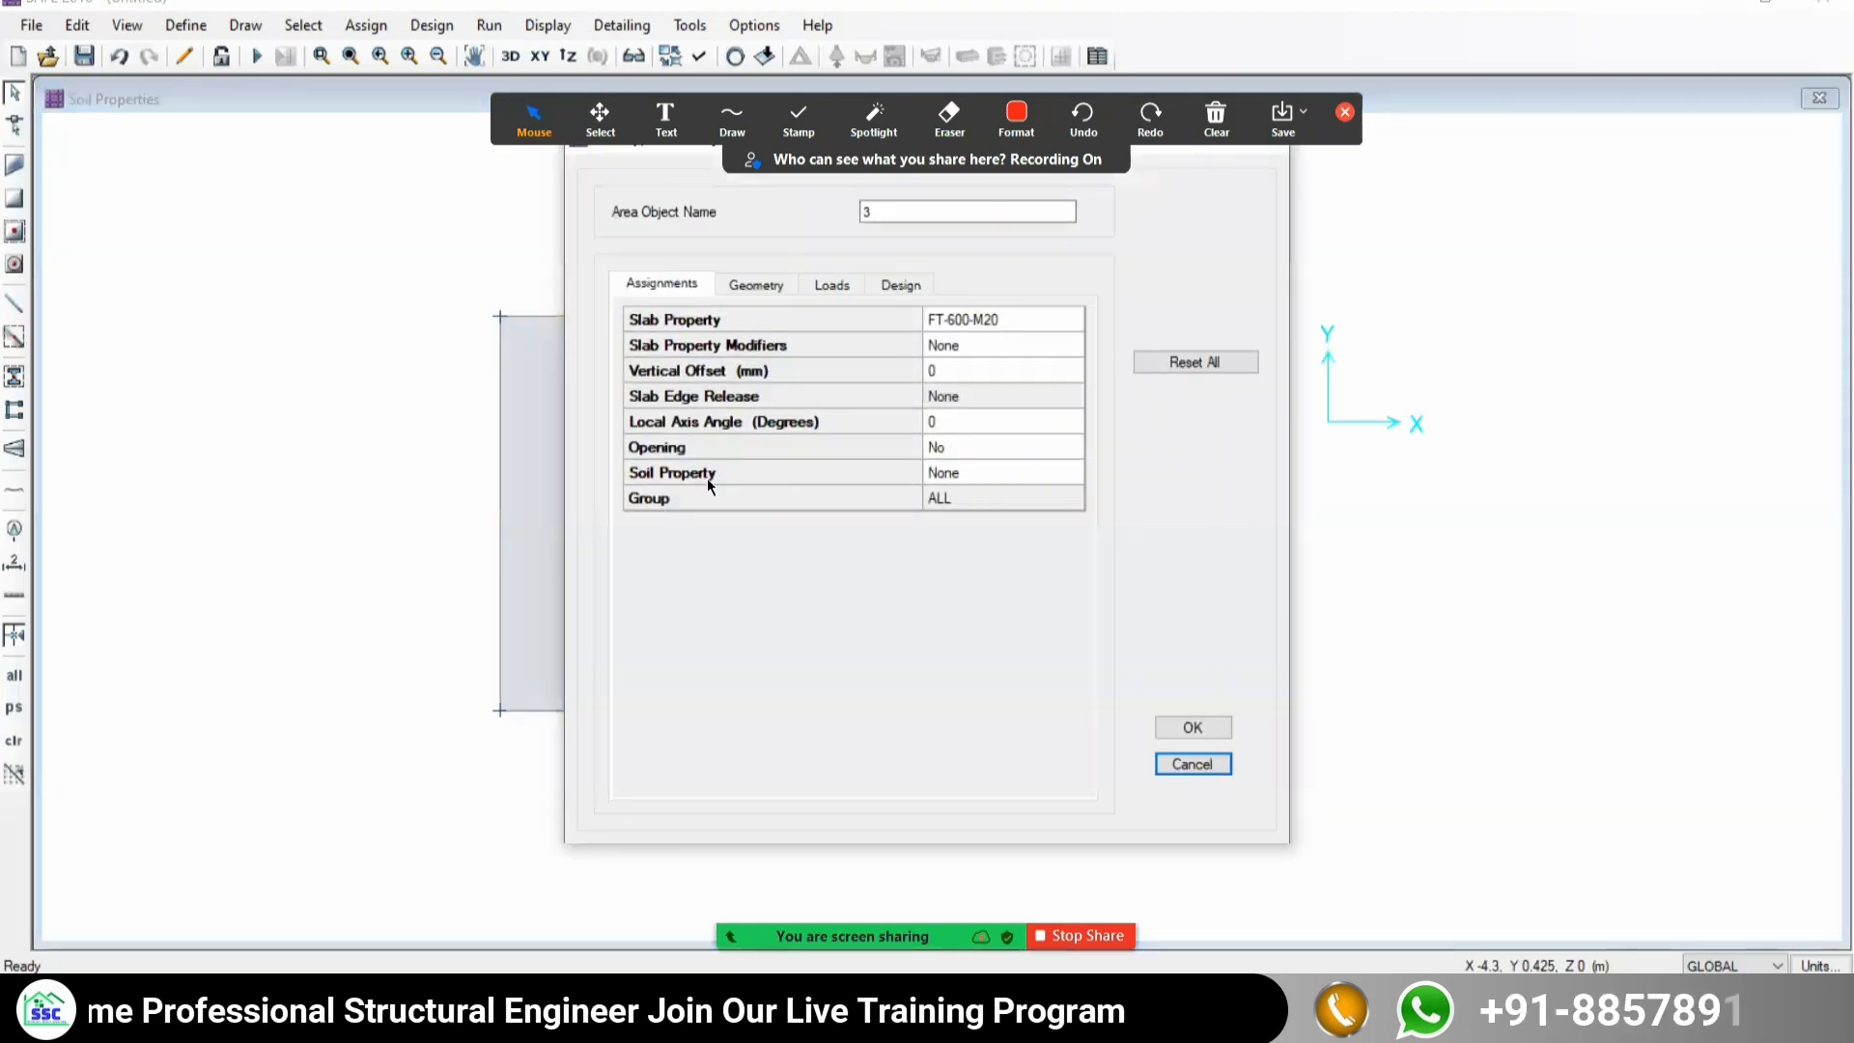
pyautogui.click(1194, 765)
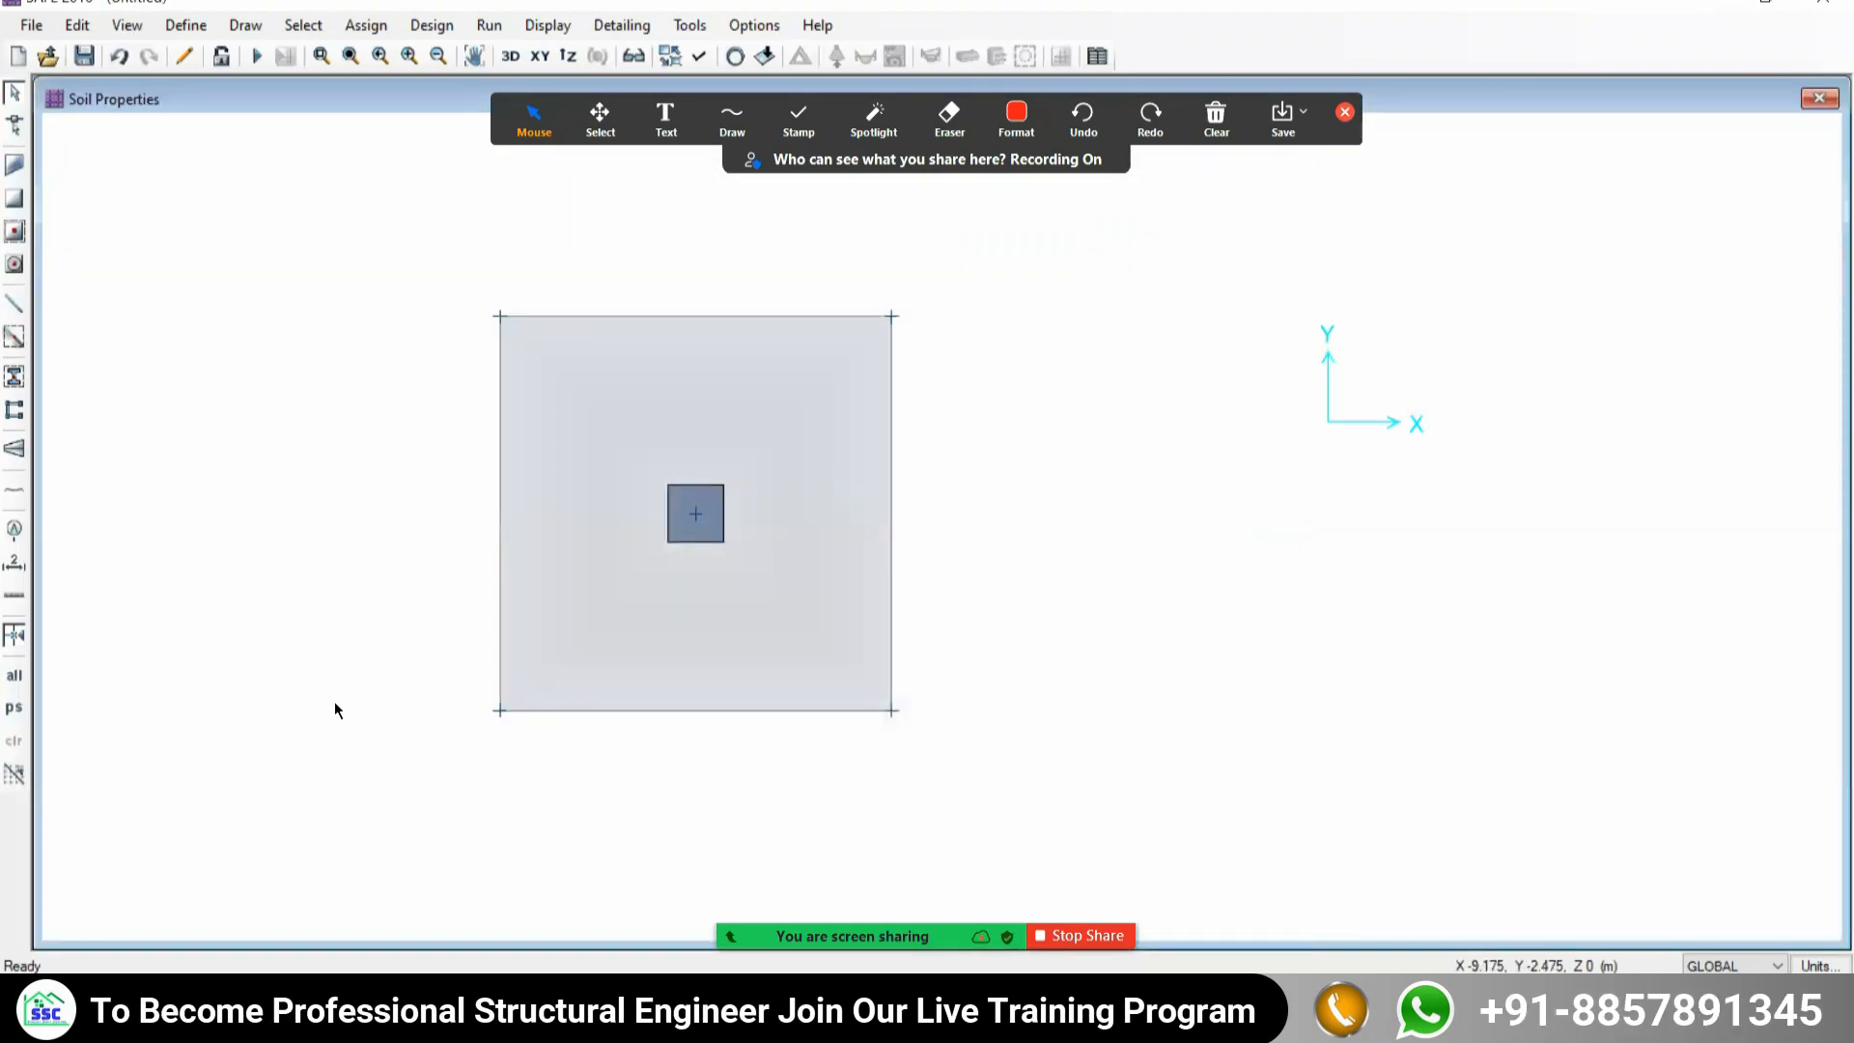
pyautogui.rightClick(776, 383)
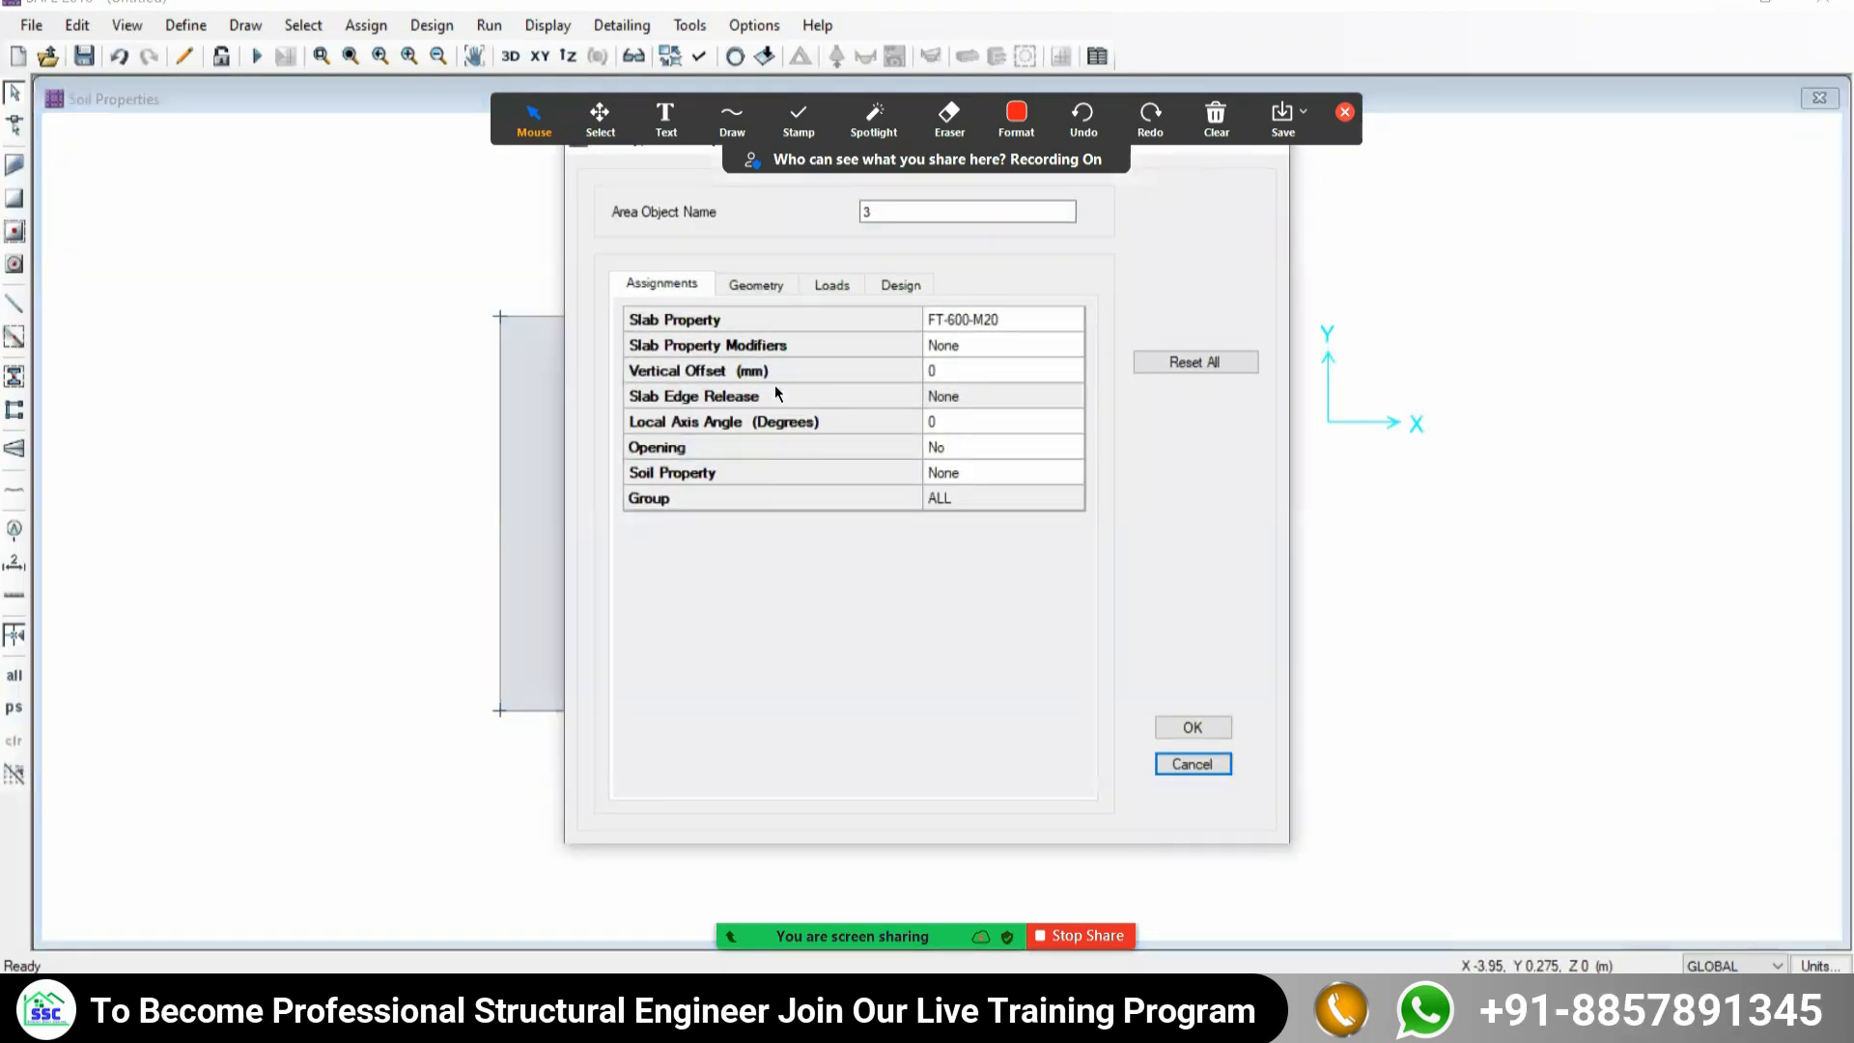
pyautogui.click(686, 478)
pyautogui.click(1057, 566)
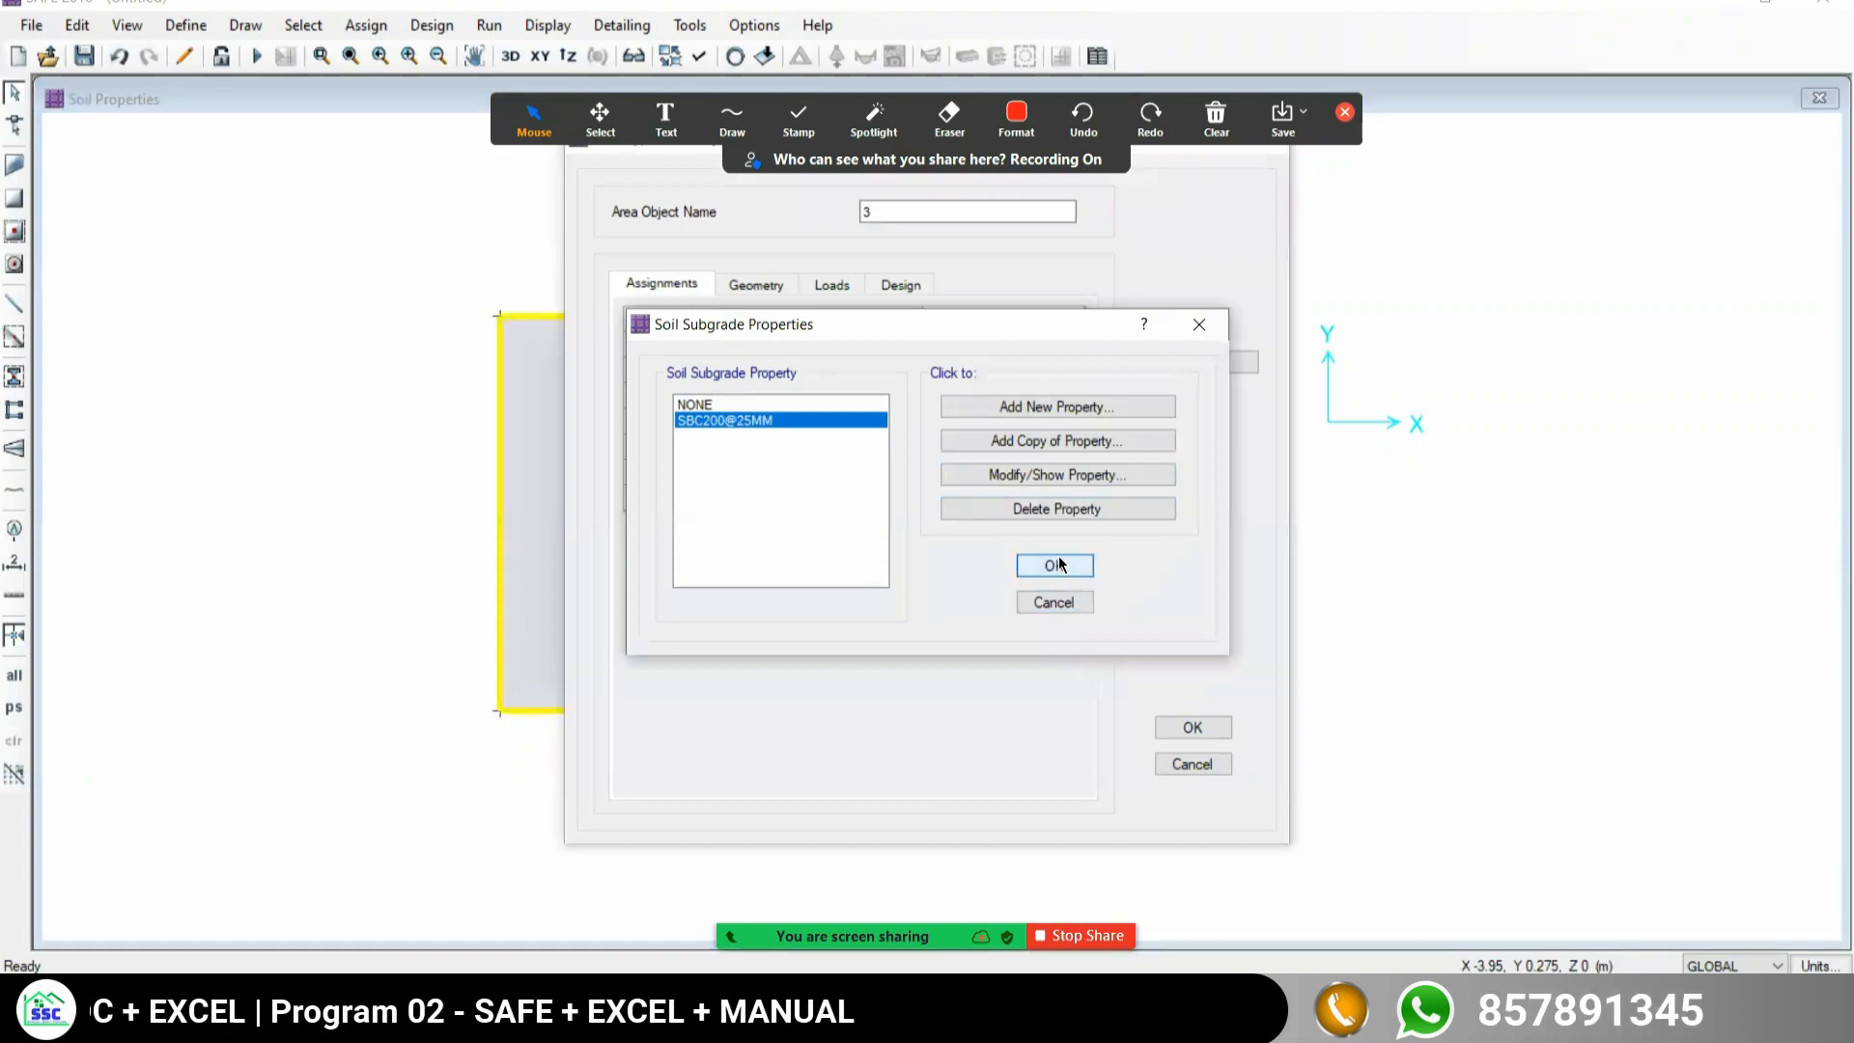
pyautogui.click(1184, 729)
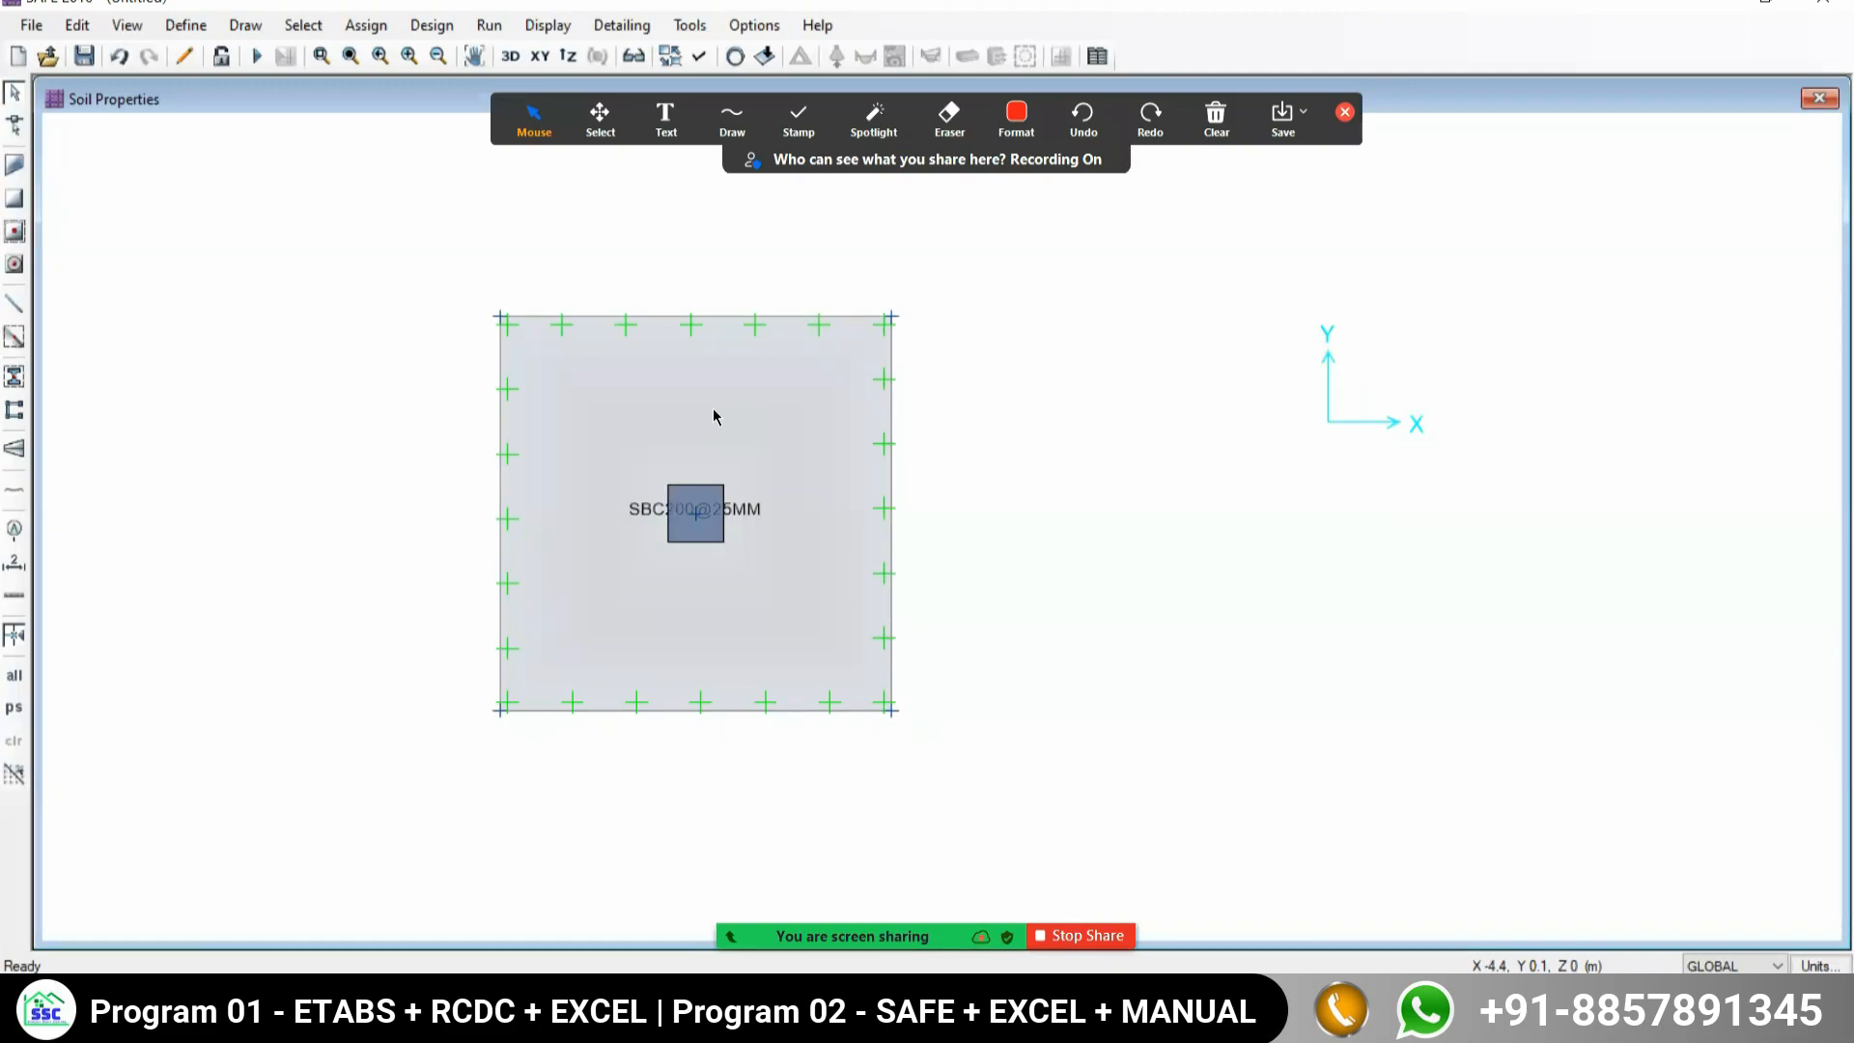
# Select the column's top point in the 3D view and choose the LIVE load pattern for a point load on it.
pyautogui.click(510, 56)
pyautogui.moveTo(878, 384); pyautogui.dragTo(733, 437, button='middle')
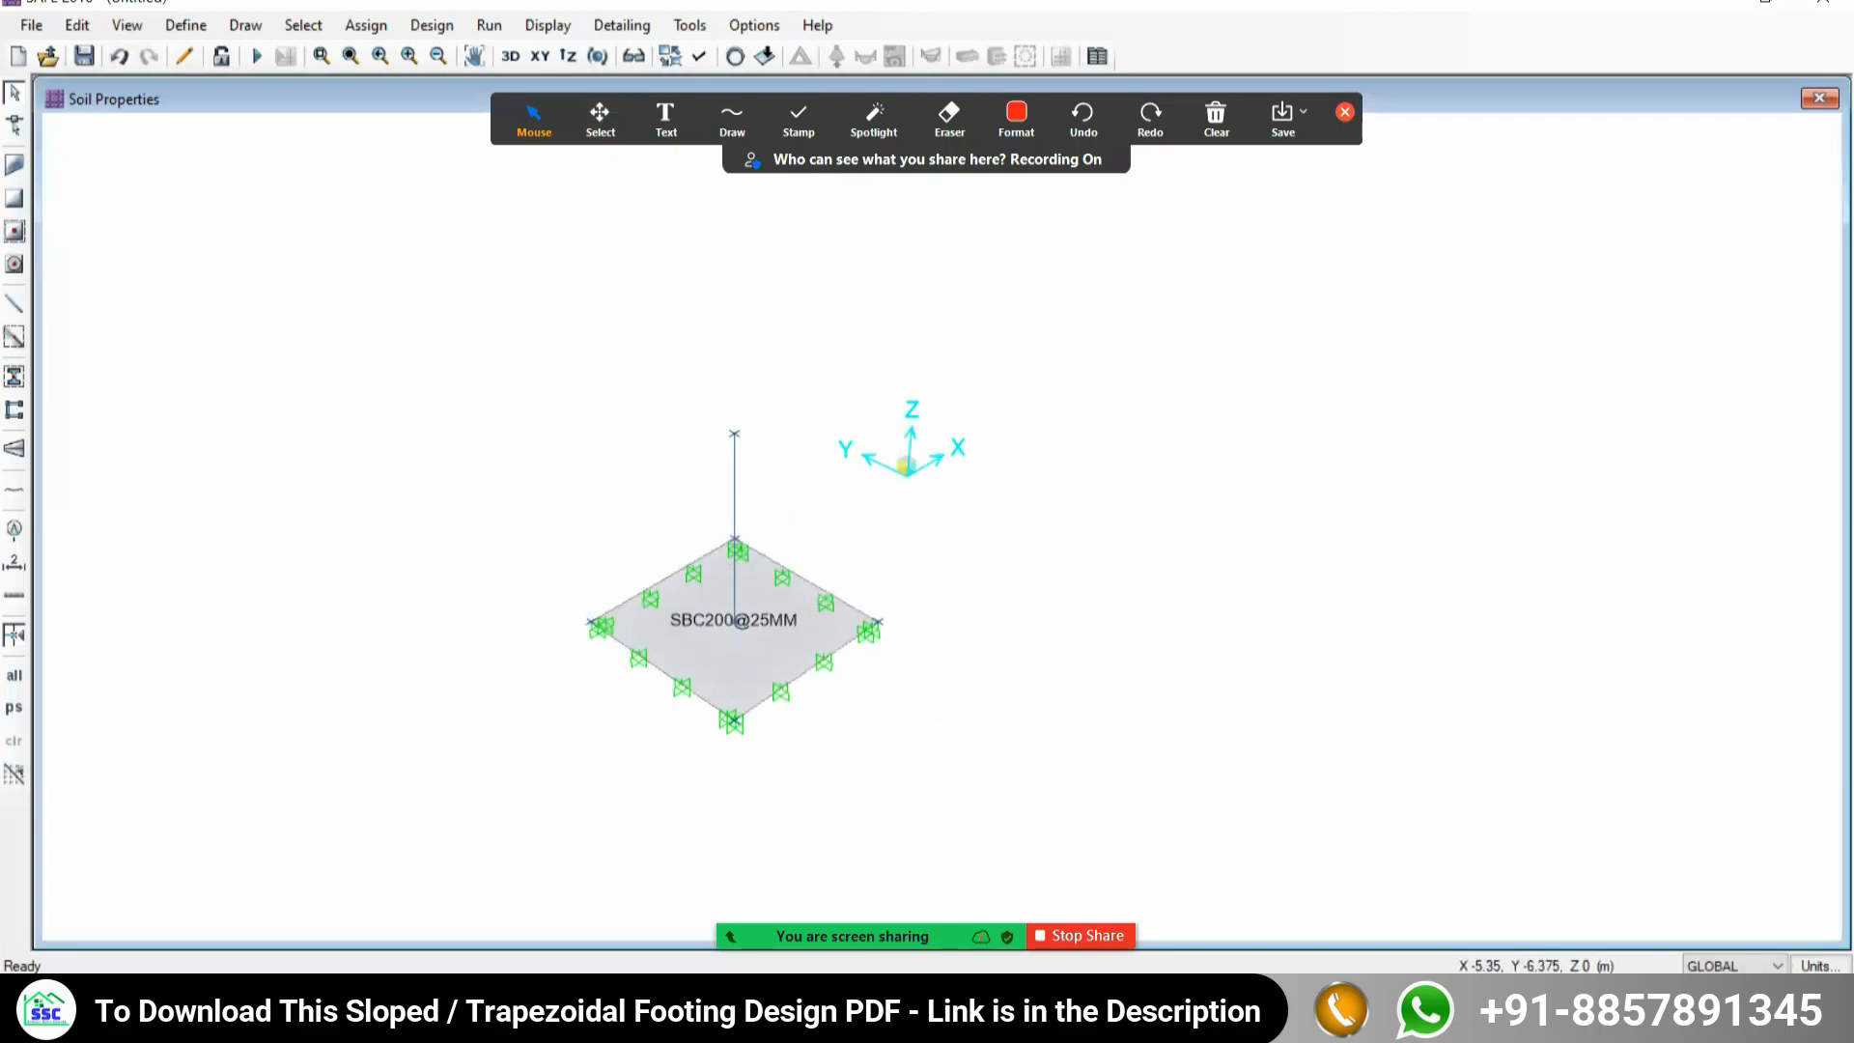
pyautogui.click(927, 1014)
pyautogui.moveTo(823, 560); pyautogui.dragTo(769, 560)
pyautogui.hotkey('alt', 'Tab')
pyautogui.moveTo(654, 373); pyautogui.dragTo(827, 478)
pyautogui.click(346, 32)
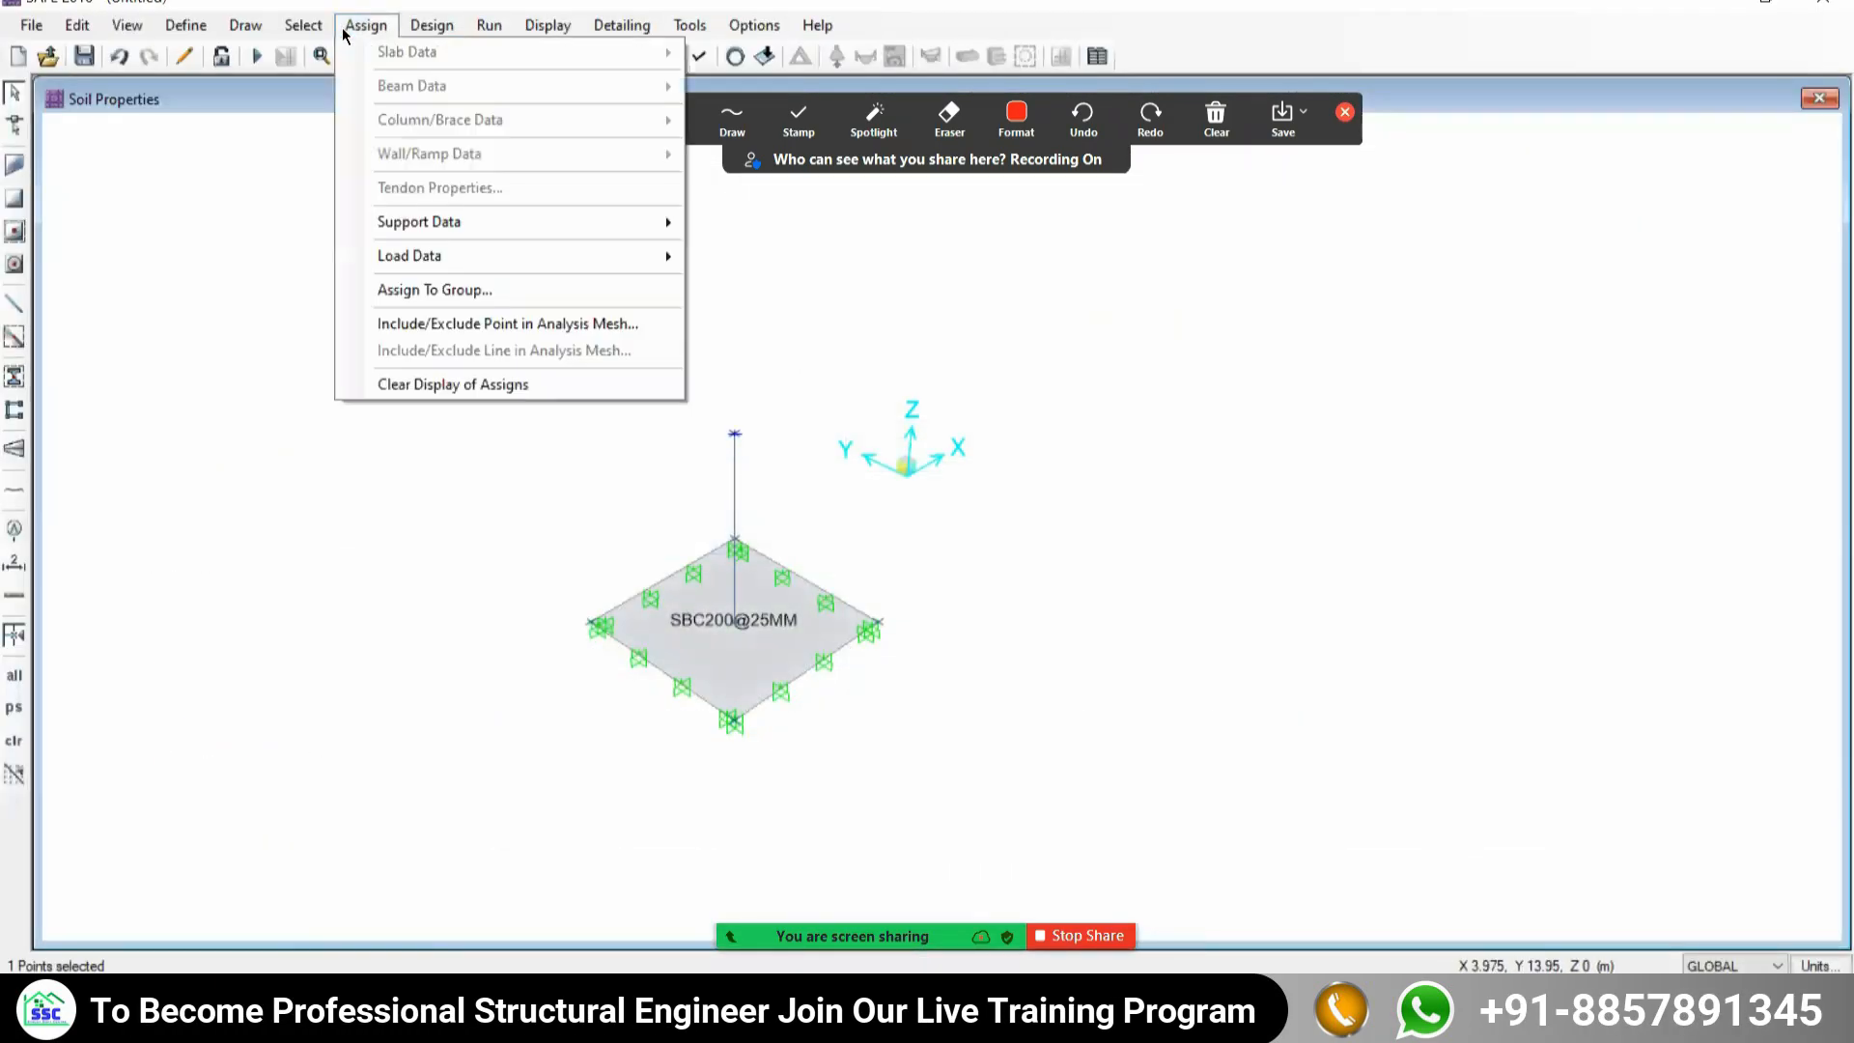
pyautogui.moveTo(398, 257)
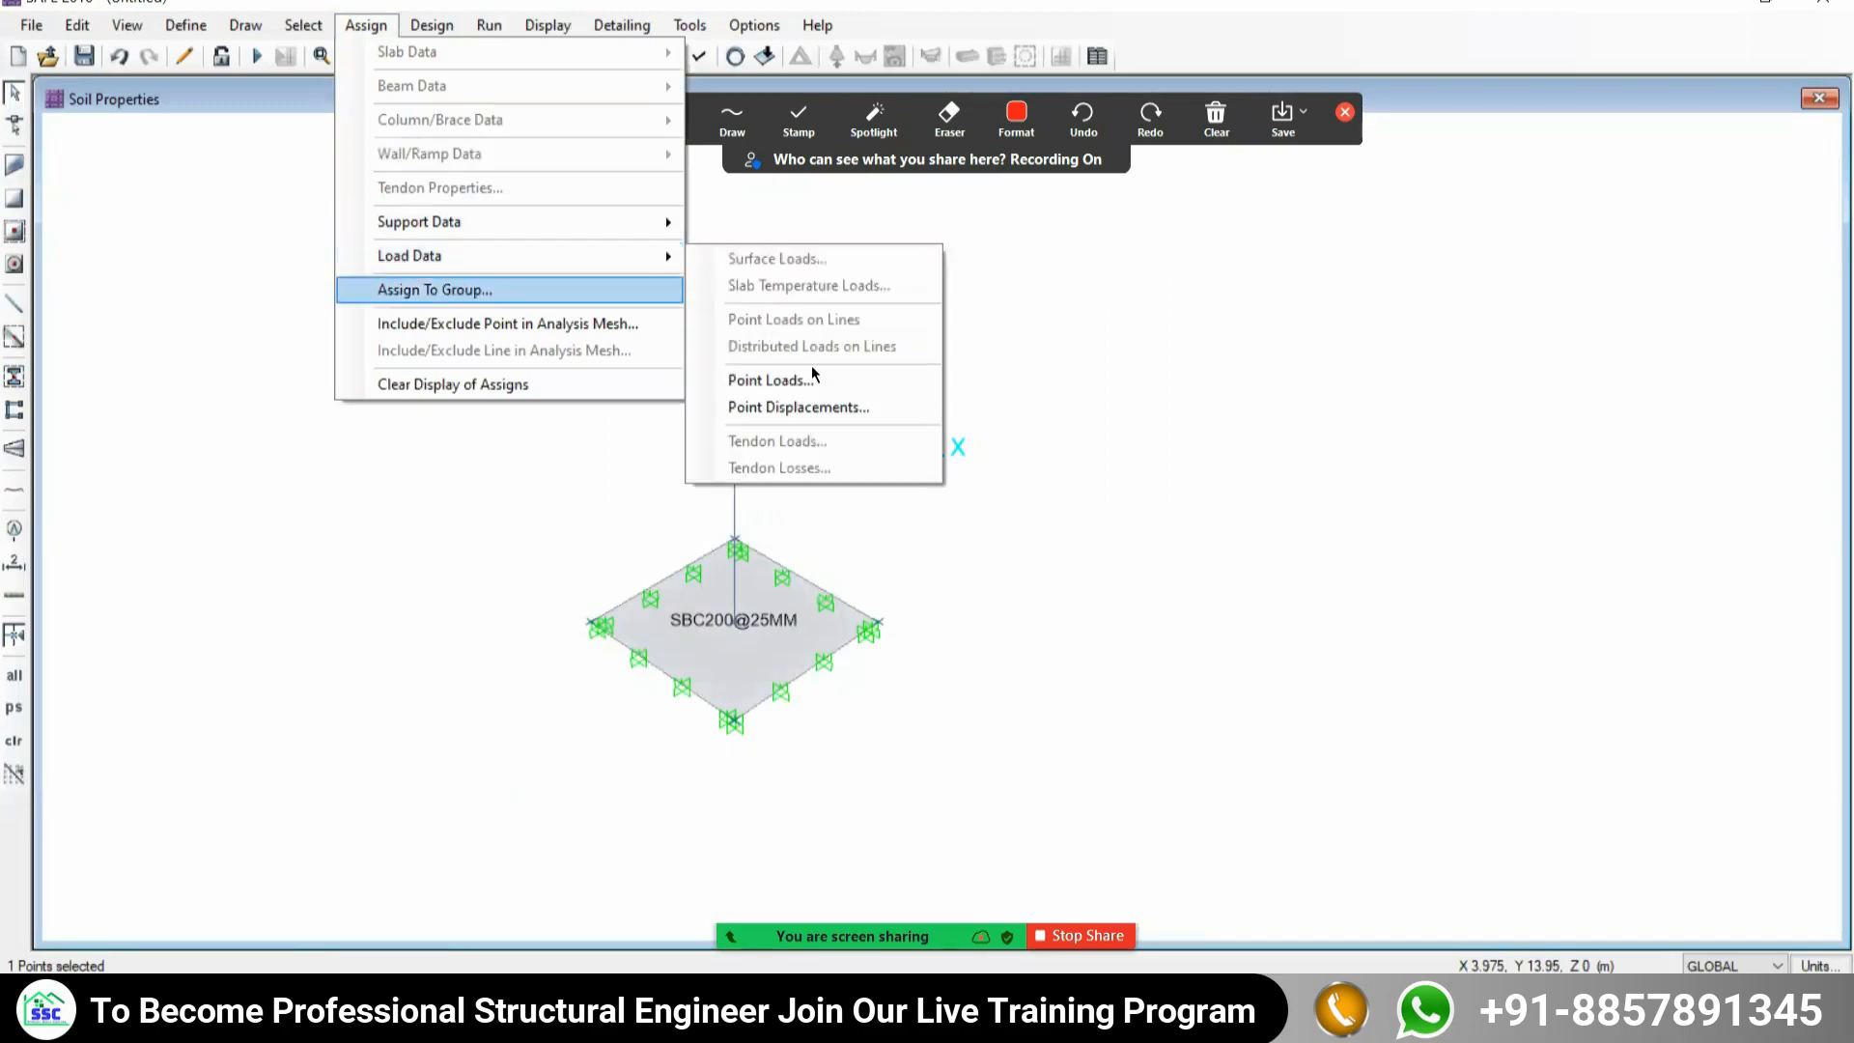
pyautogui.click(740, 382)
pyautogui.click(830, 338)
pyautogui.click(760, 376)
# Apply a 1400 kN gravity load with a 400 x 400 mm punching shear size, replacing existing loads.
pyautogui.doubleClick(812, 464)
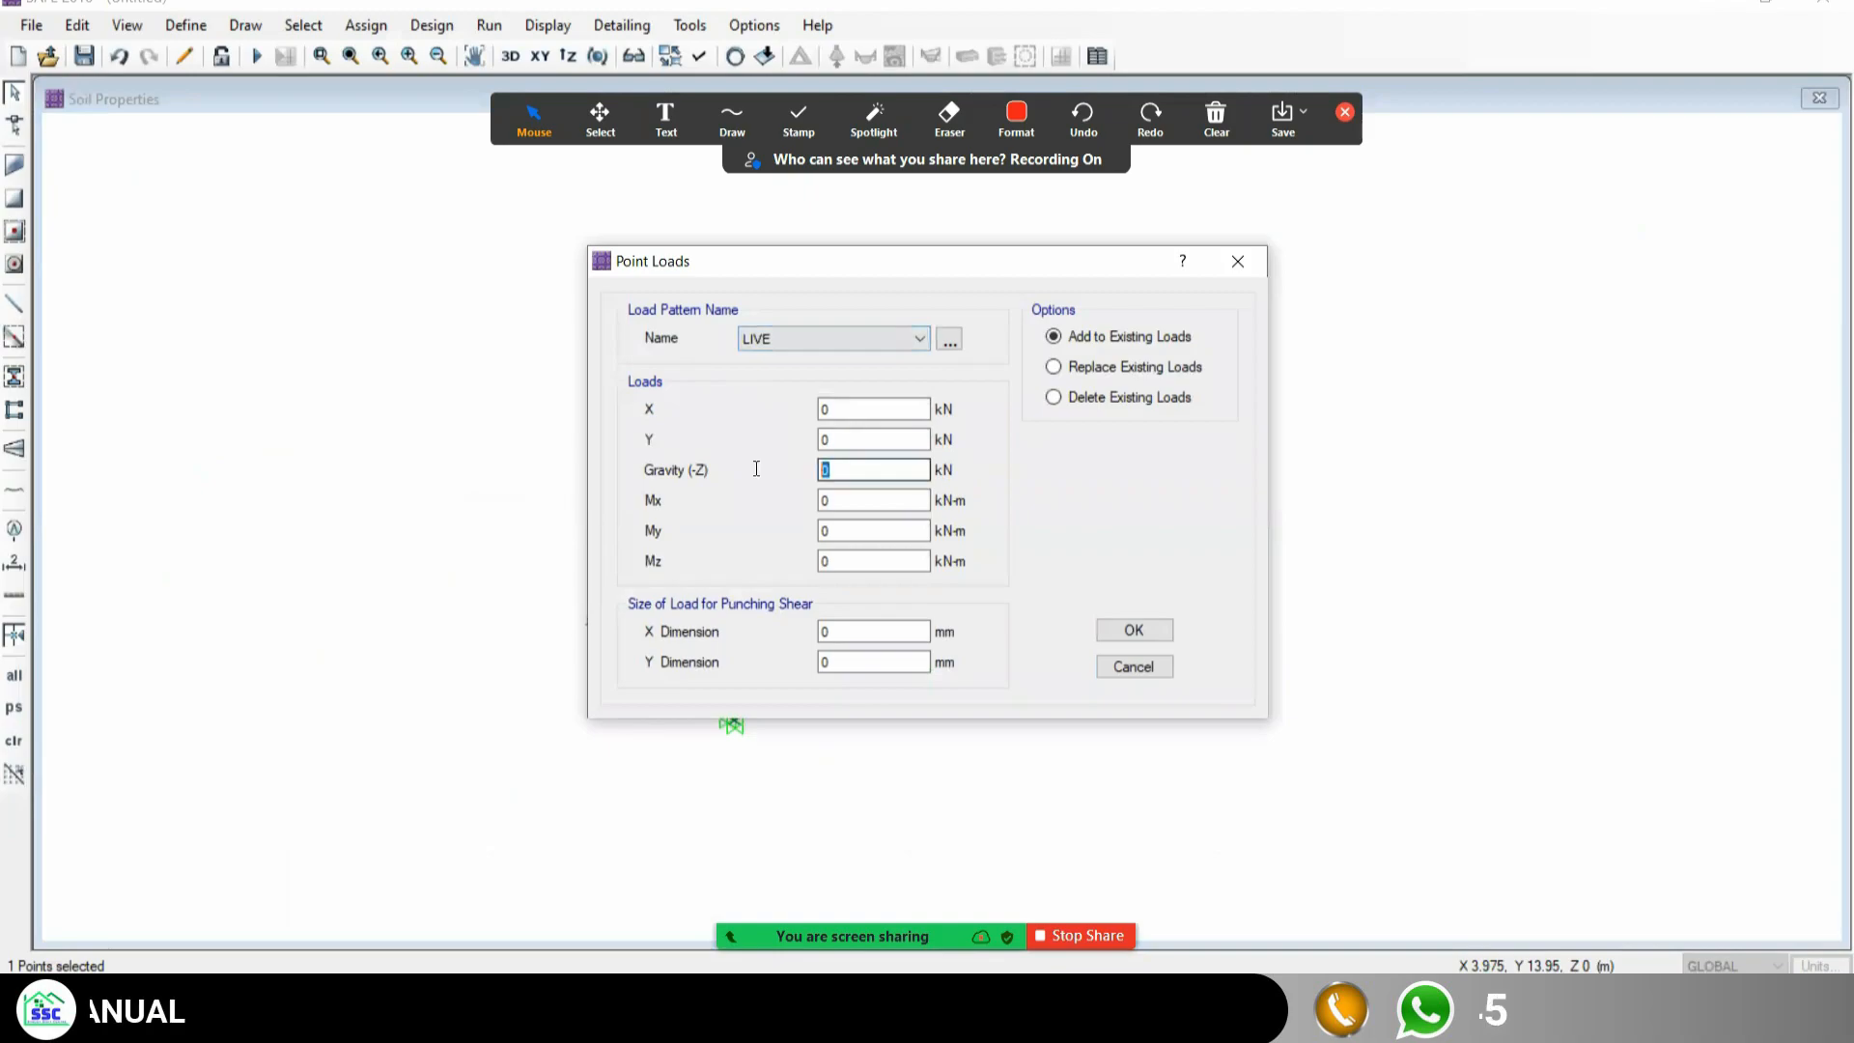
pyautogui.write('1400')
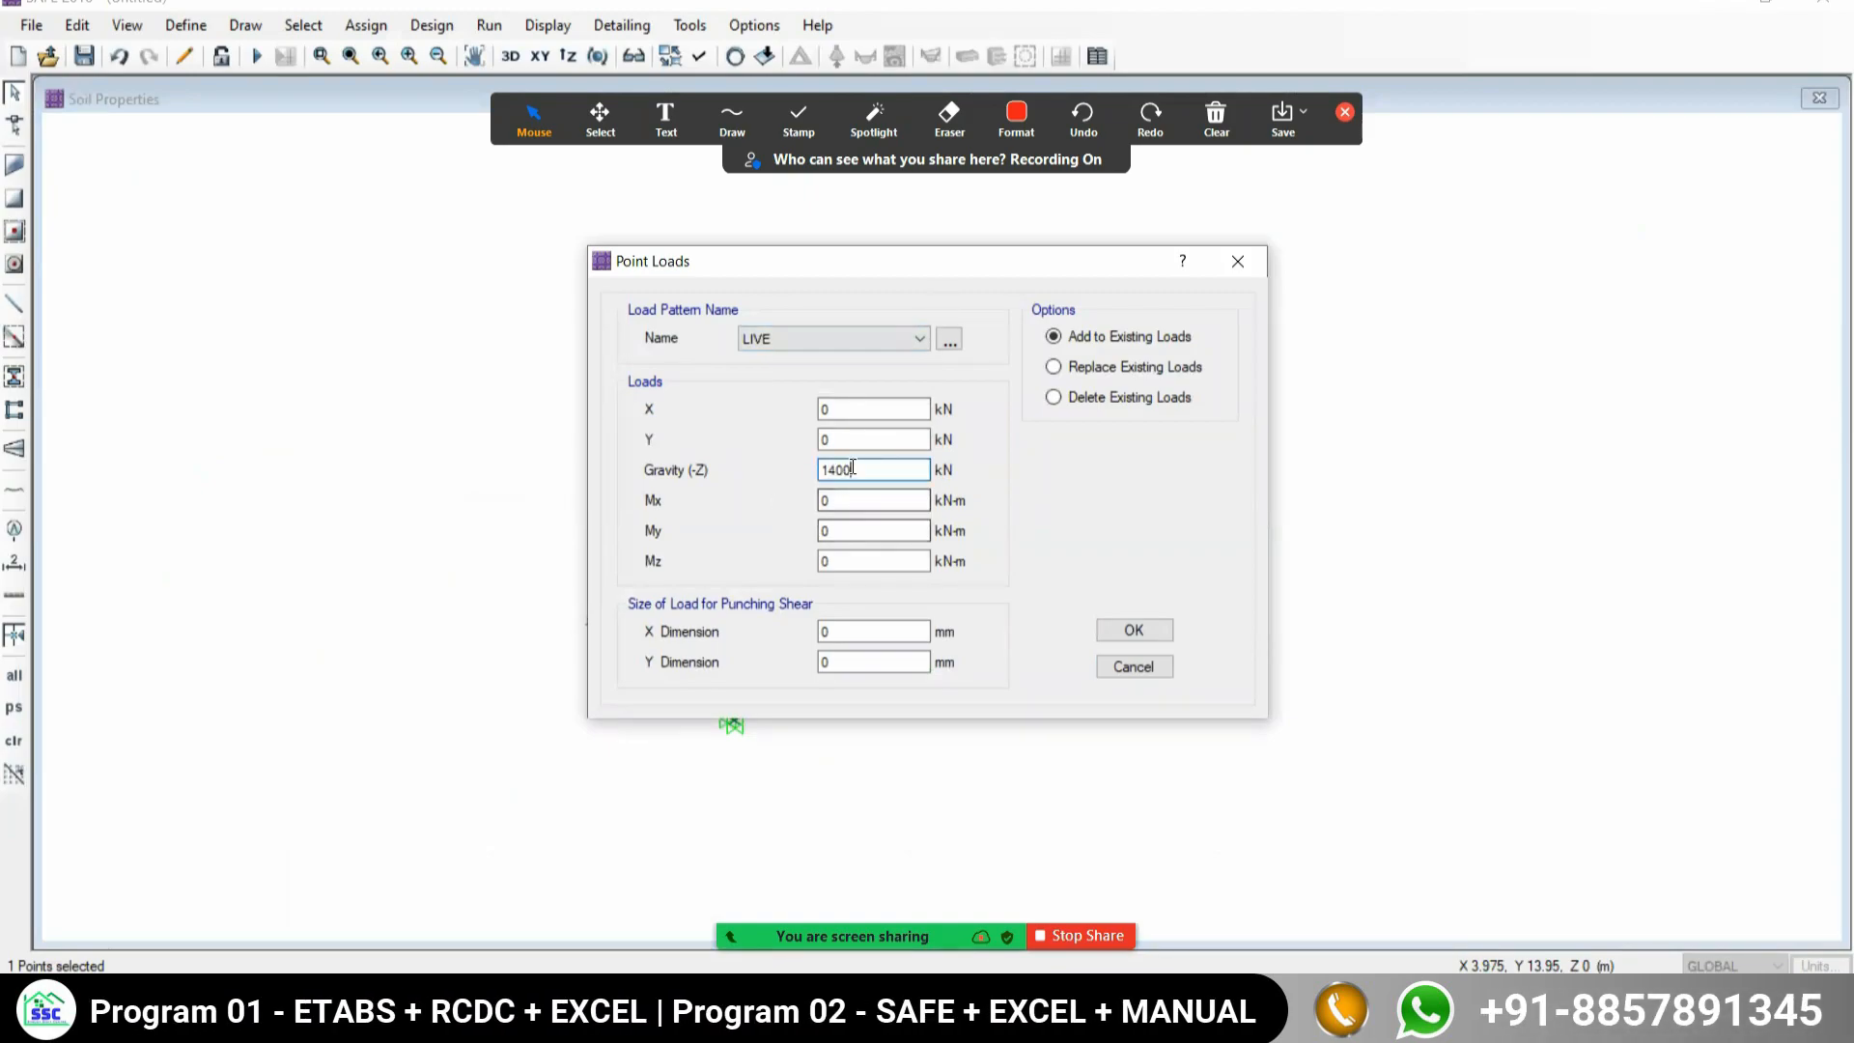
pyautogui.moveTo(857, 471); pyautogui.dragTo(798, 478)
pyautogui.doubleClick(827, 632)
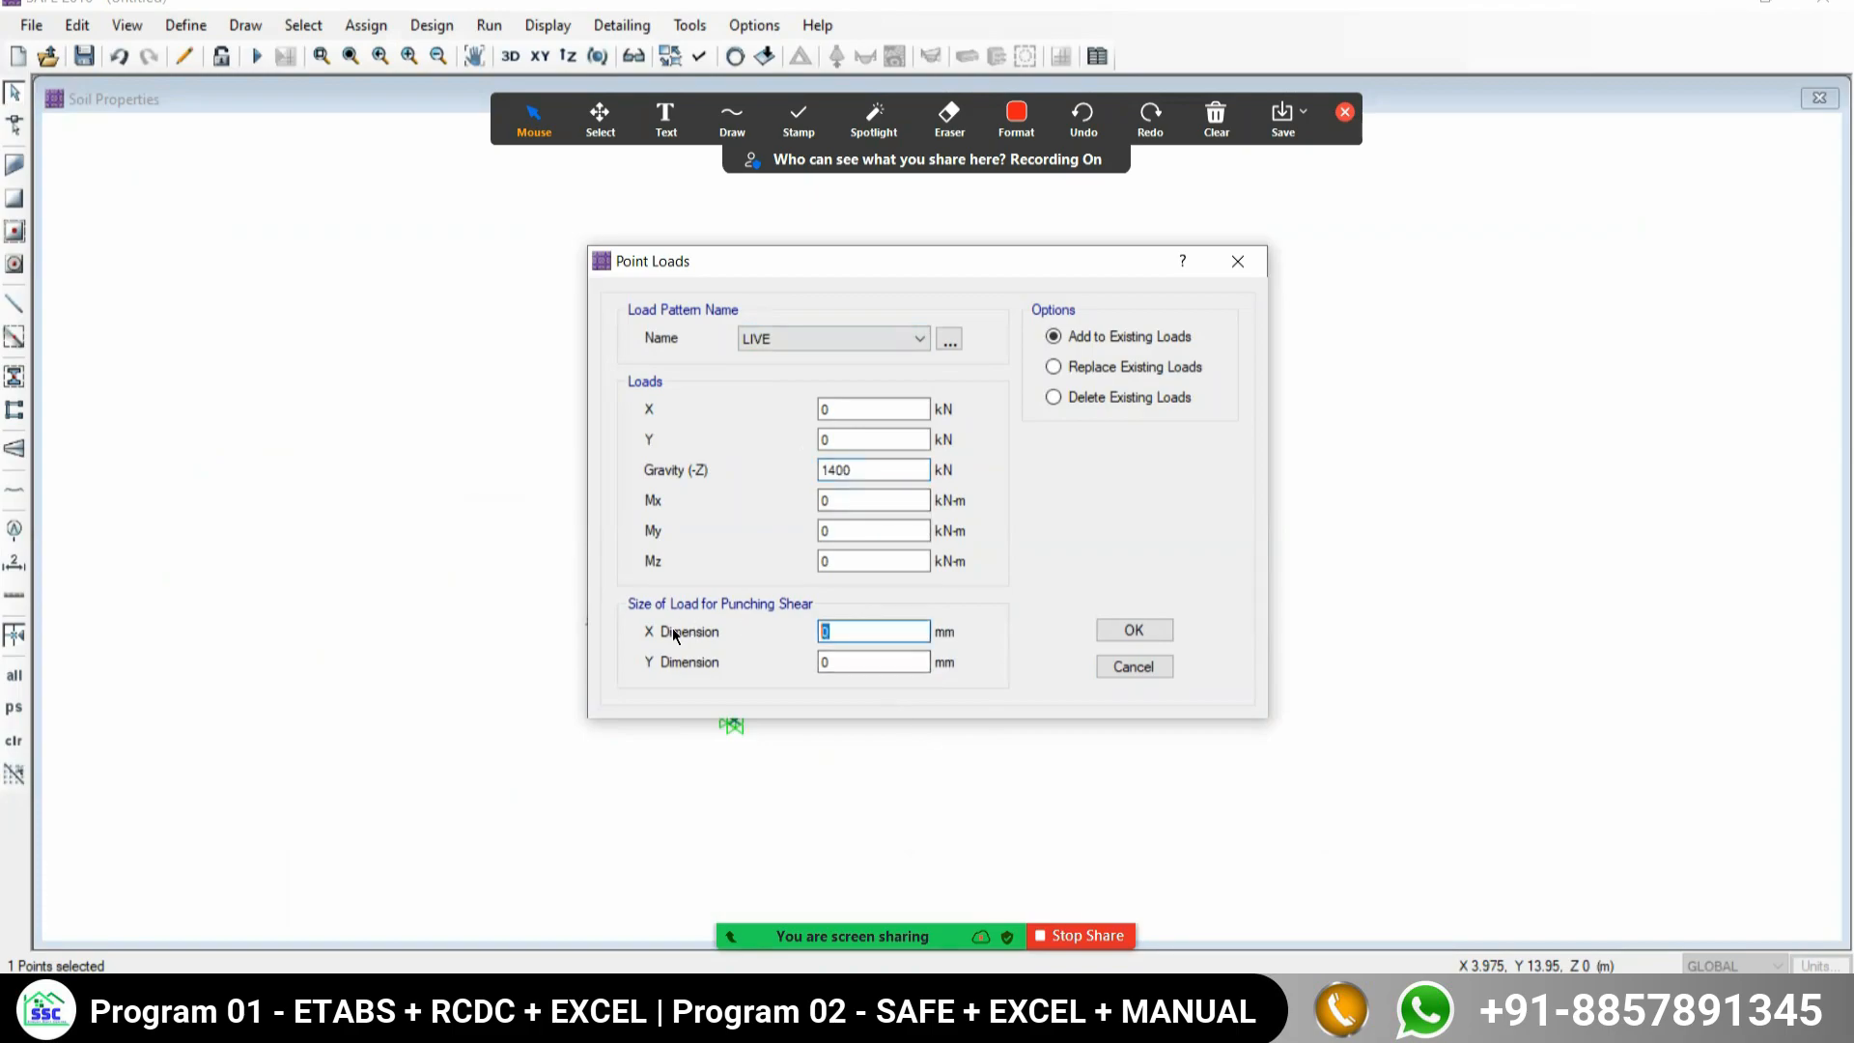
pyautogui.write('400')
pyautogui.doubleClick(850, 663)
pyautogui.write('400')
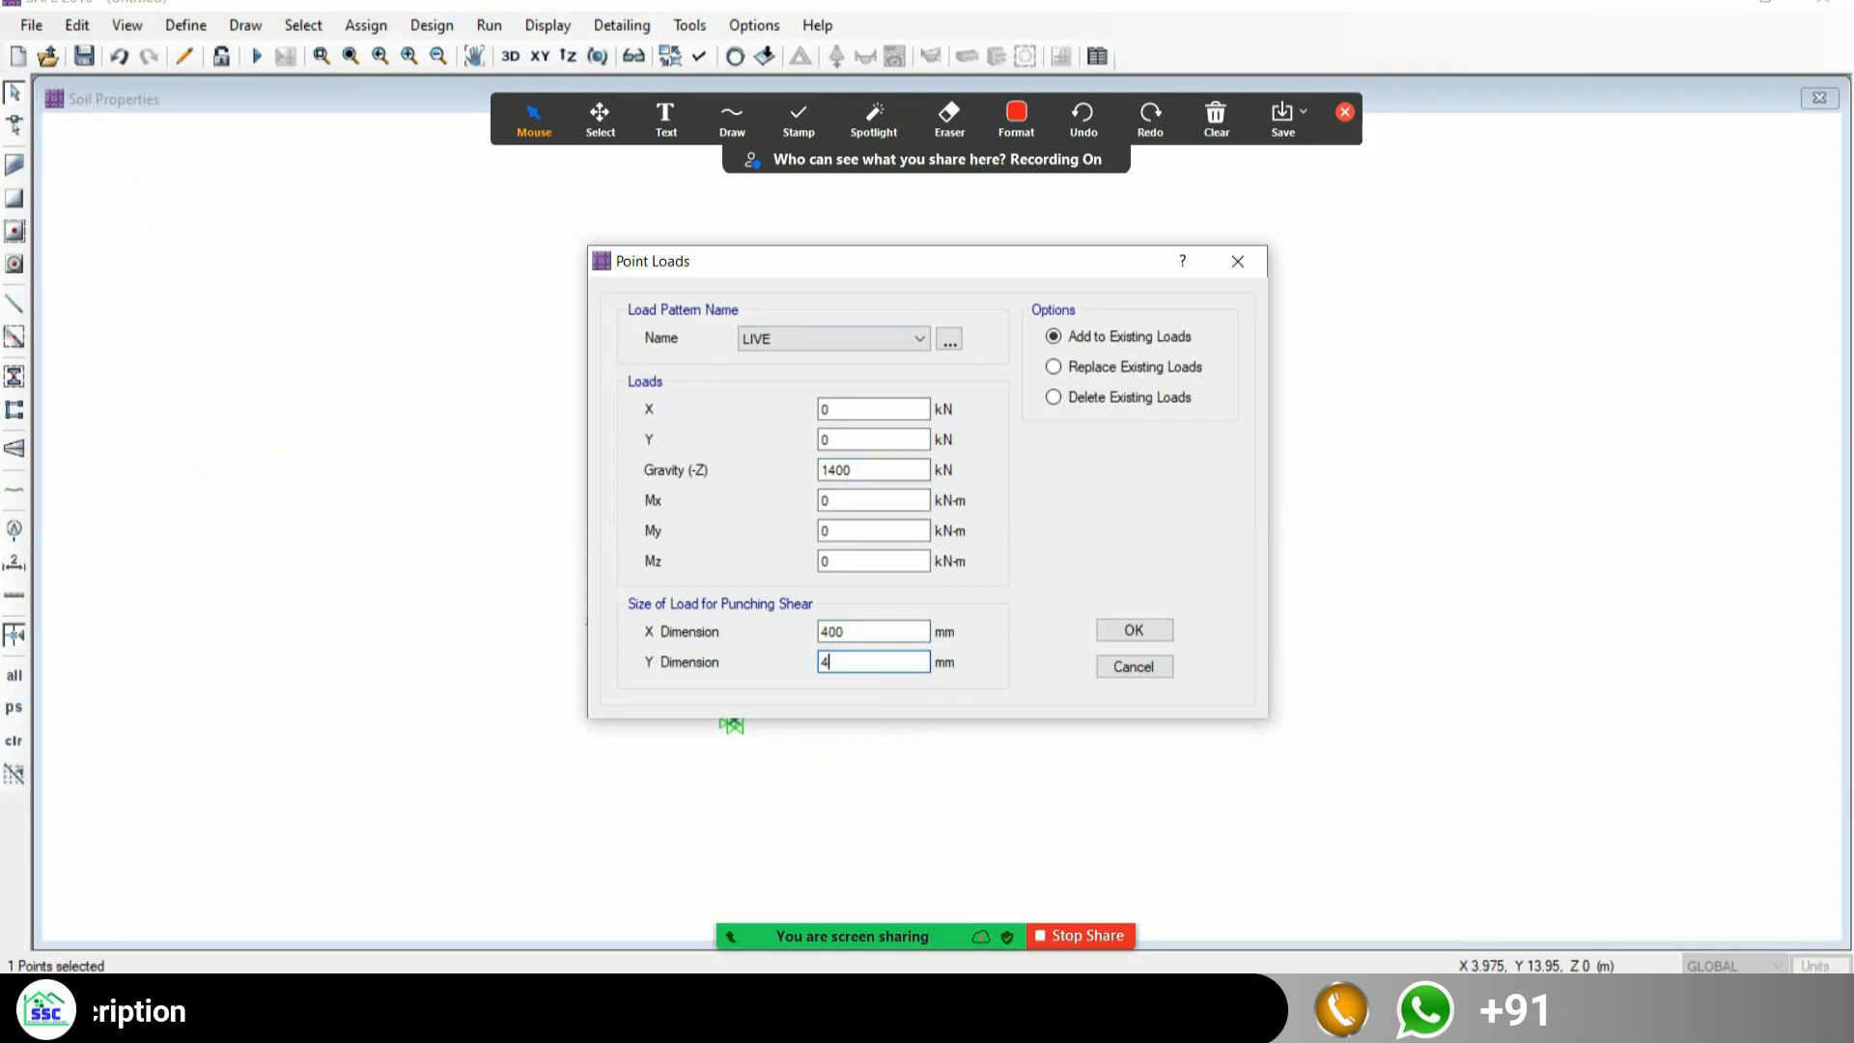
pyautogui.click(1056, 368)
pyautogui.moveTo(955, 264); pyautogui.dragTo(1518, 224)
pyautogui.click(1607, 588)
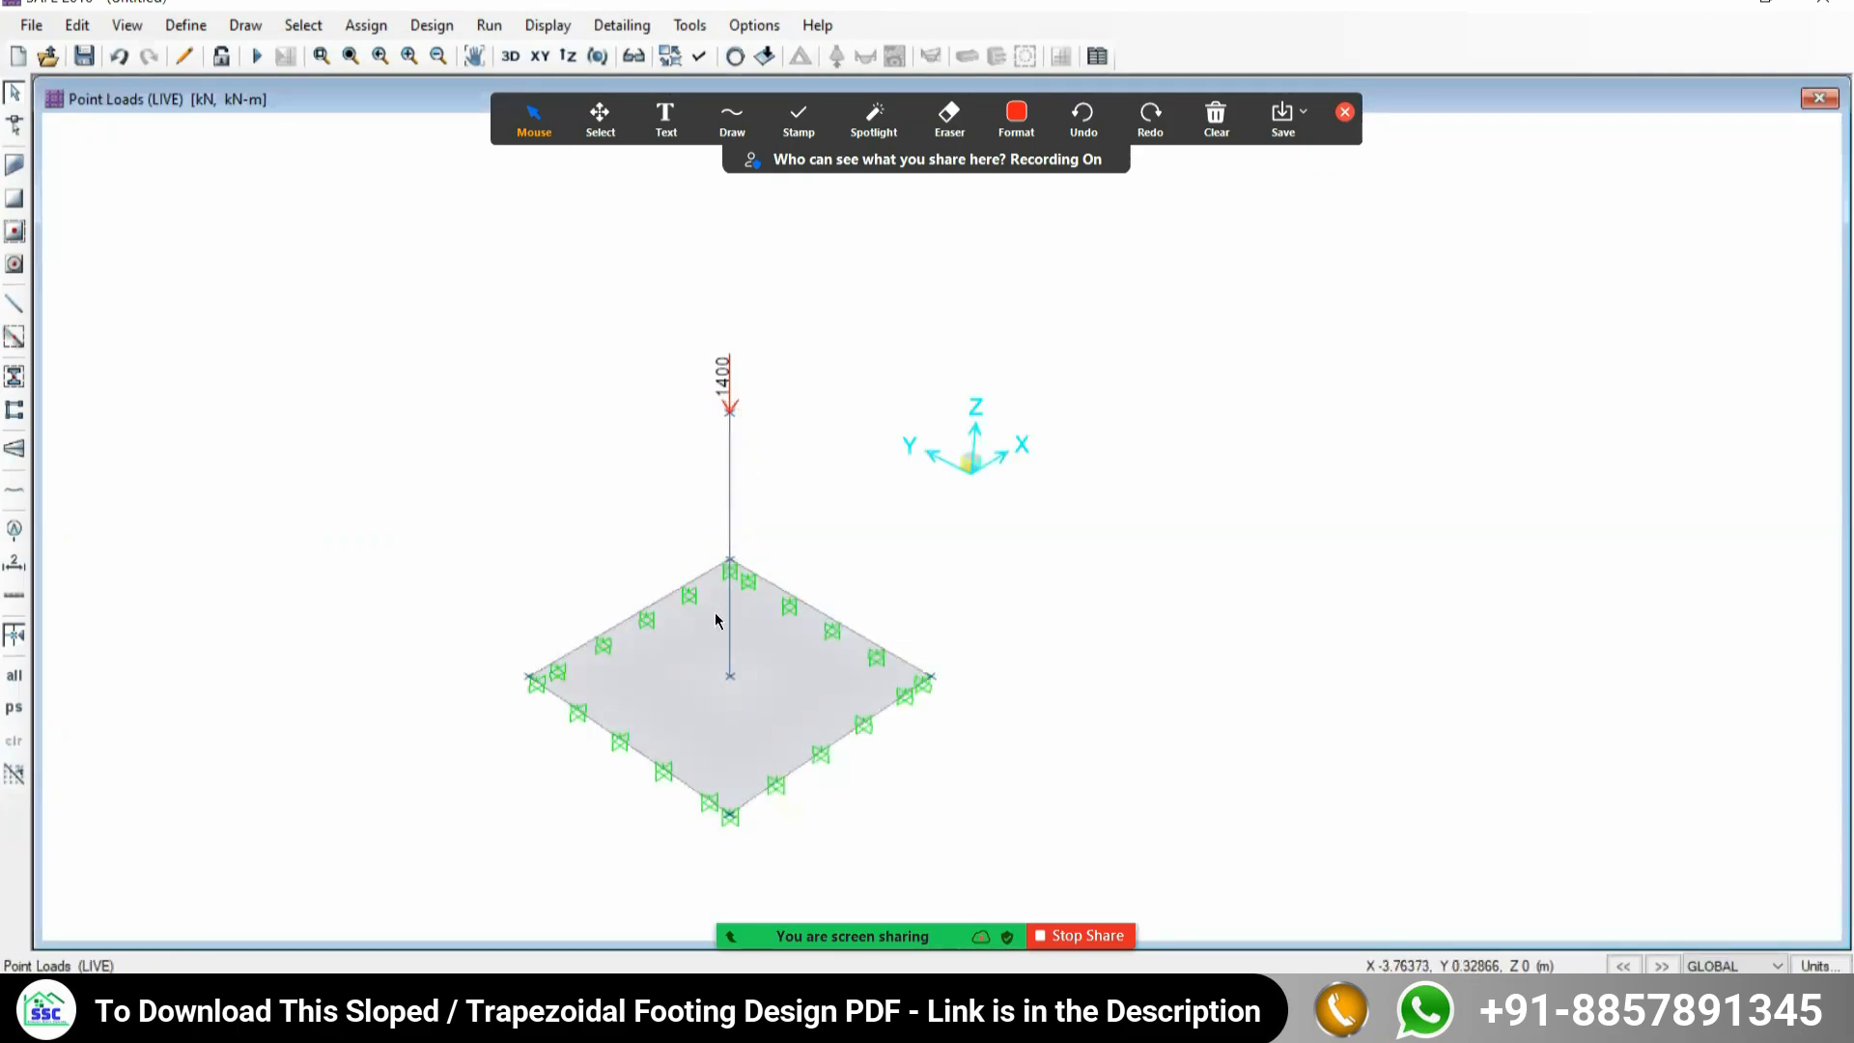
# Define the load combination DL+LL with DEAD and LIVE at scale factor 1, selected for Service - Normal design.
pyautogui.click(543, 56)
pyautogui.scroll(3, 983, 605)
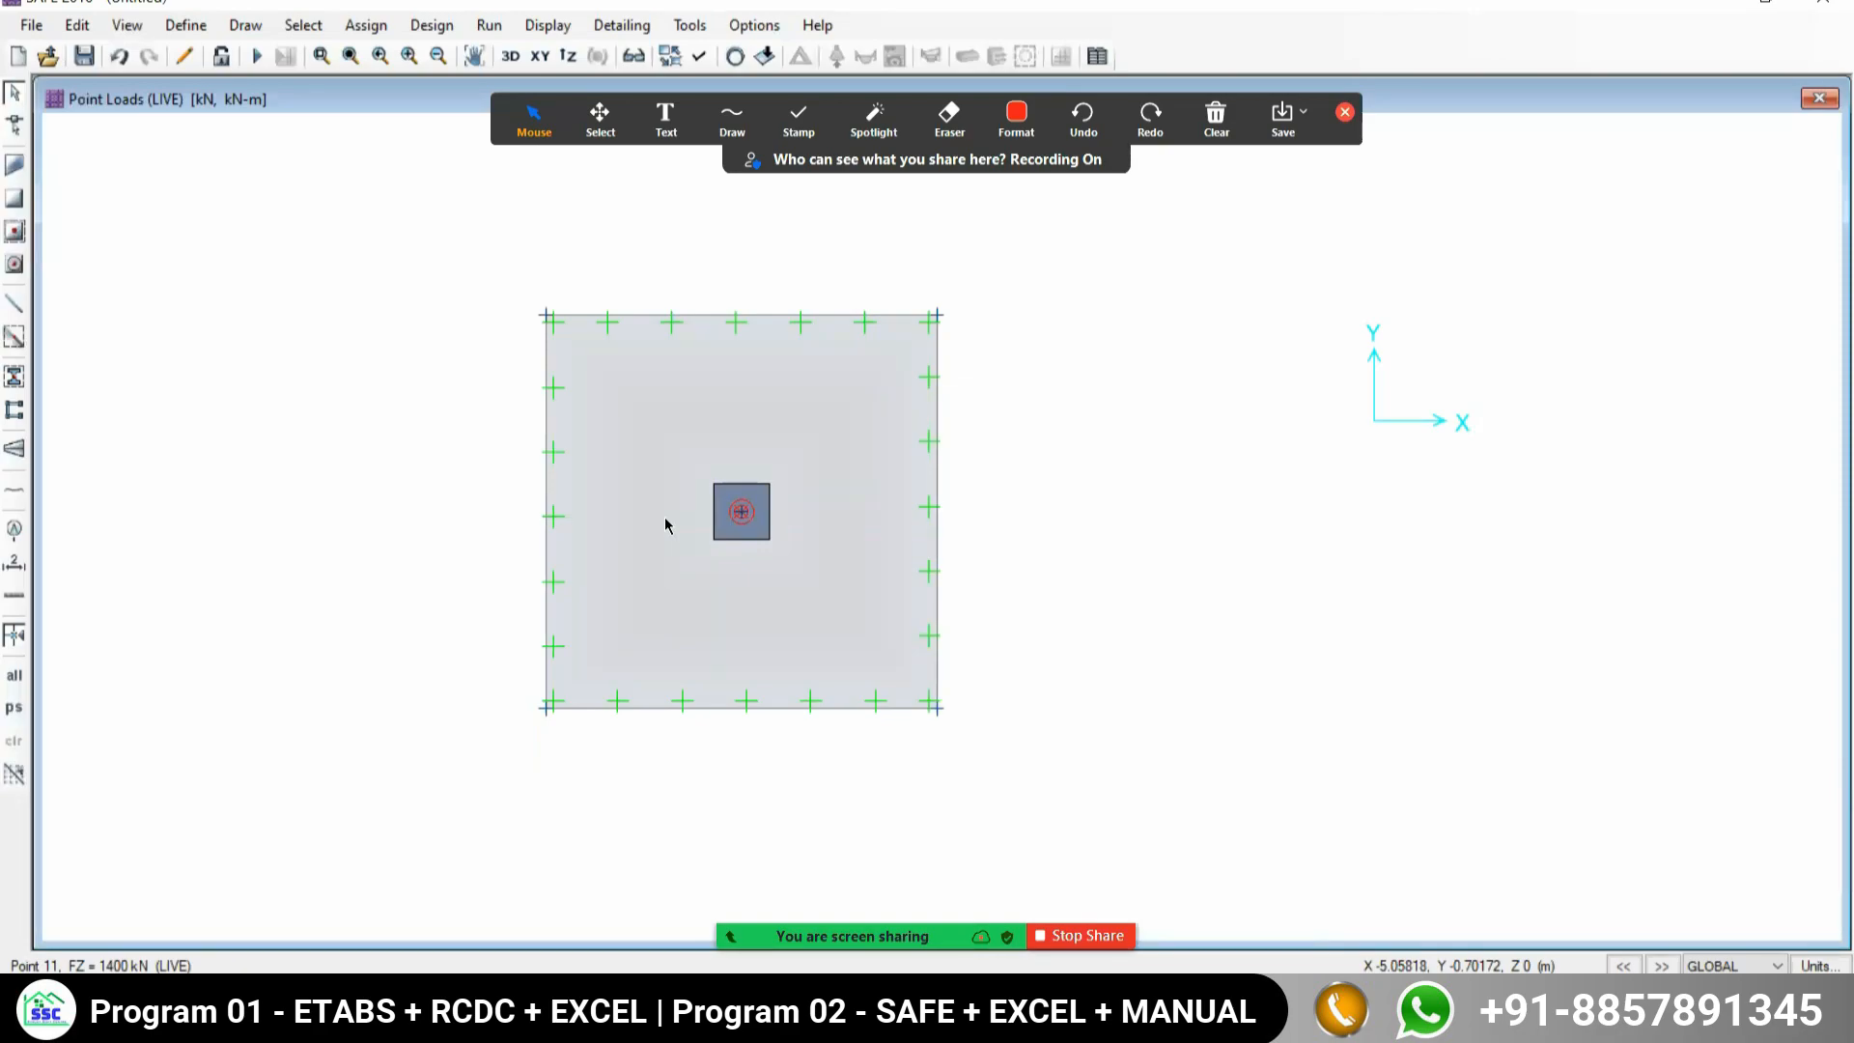
pyautogui.click(185, 26)
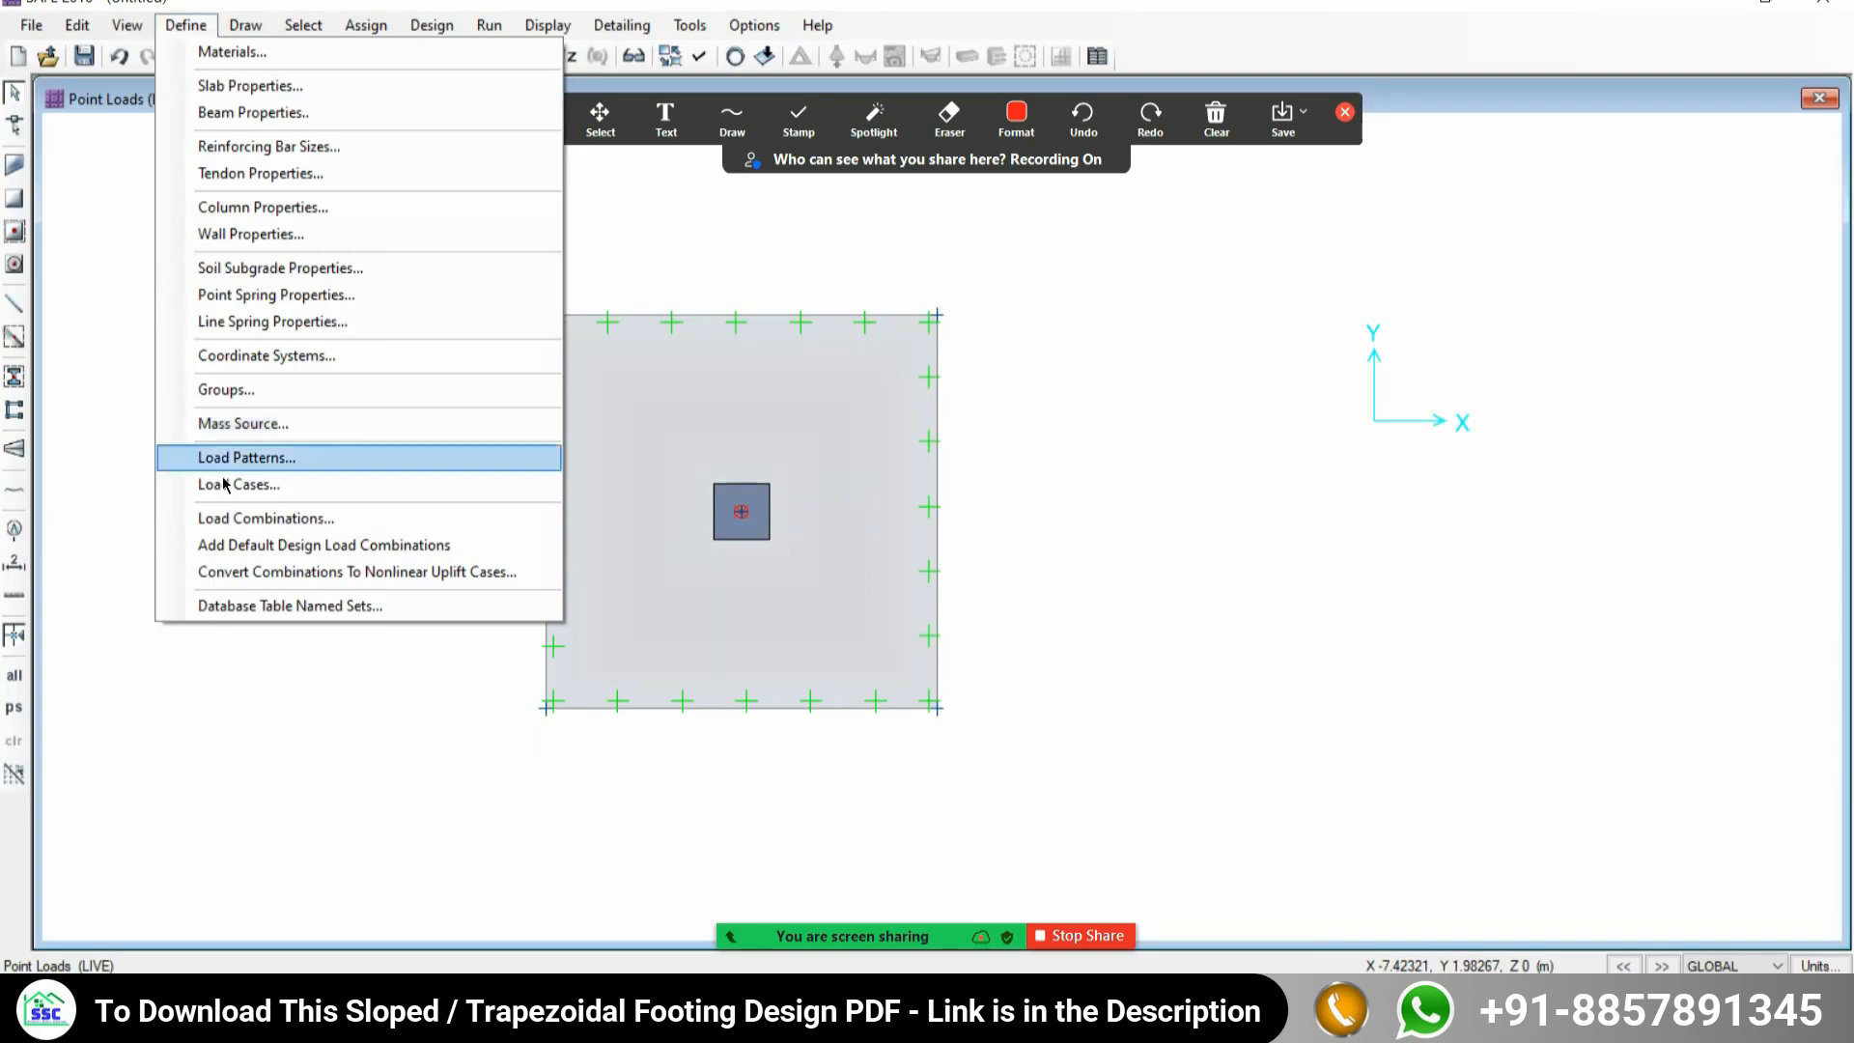
pyautogui.click(247, 521)
pyautogui.click(1043, 390)
pyautogui.doubleClick(970, 214)
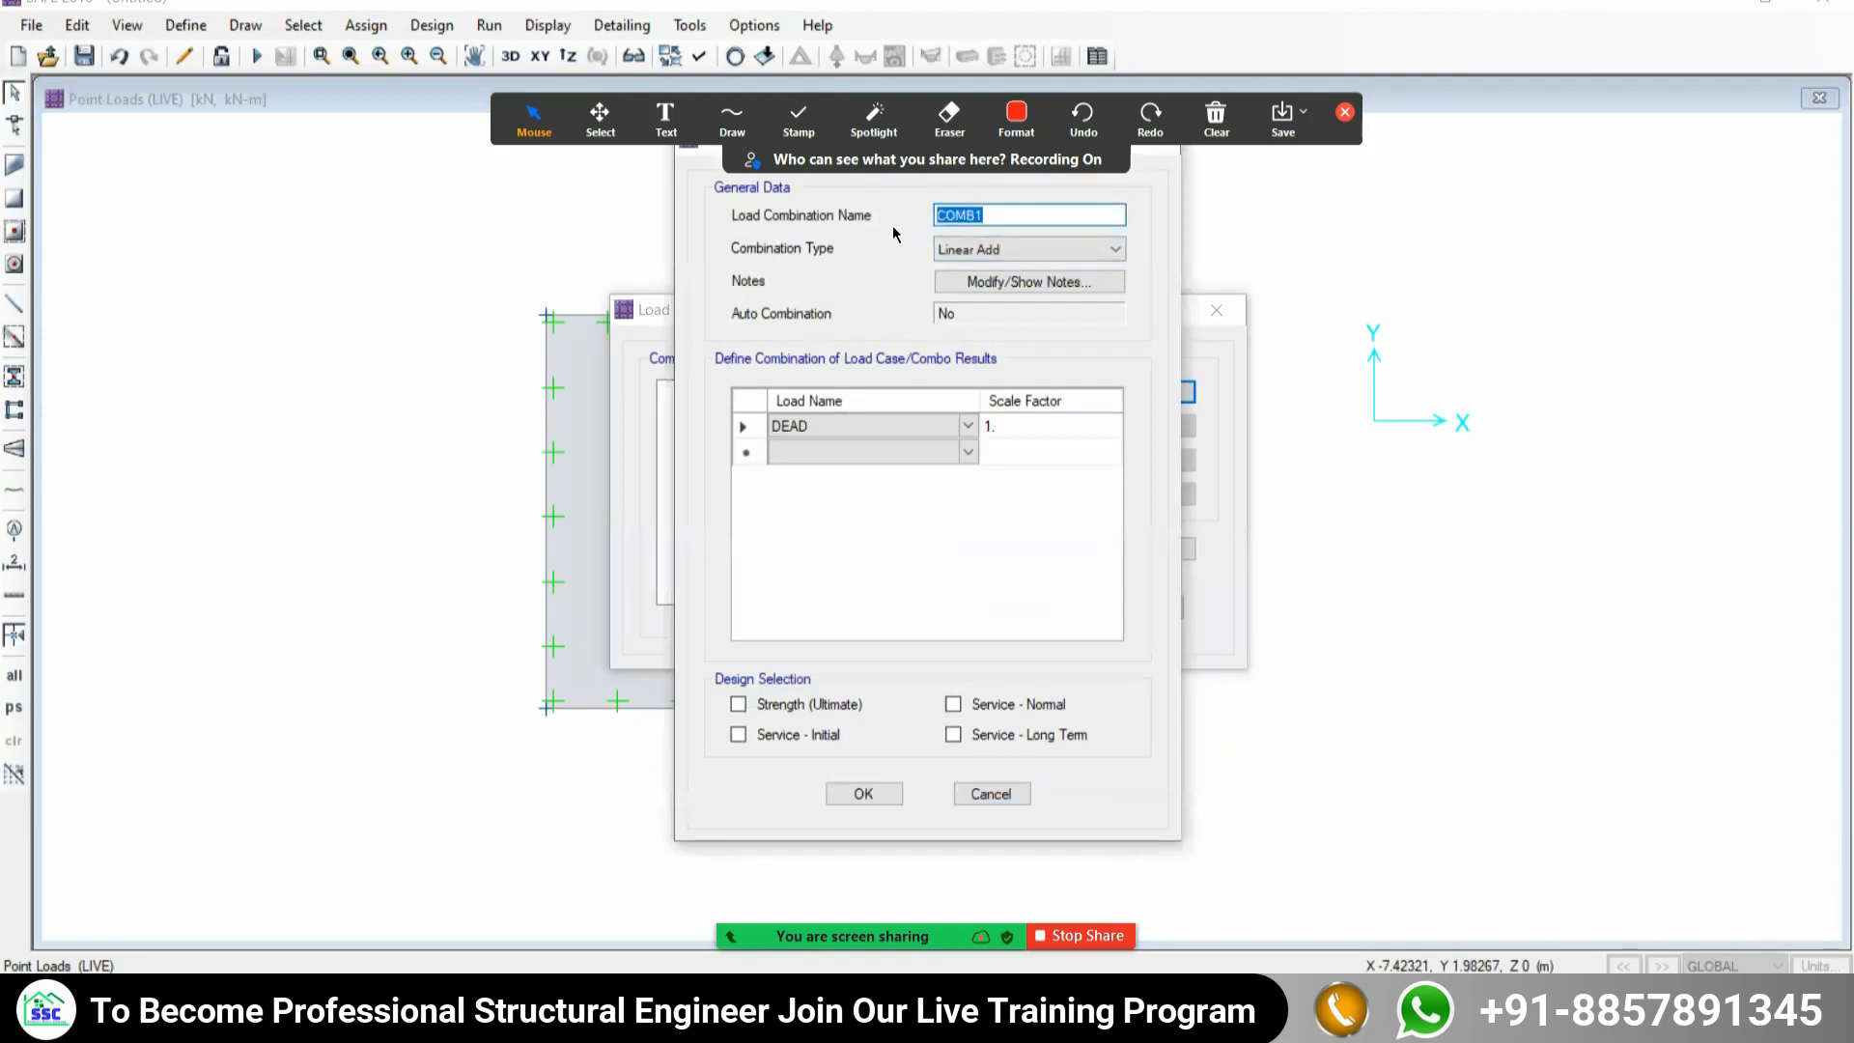
pyautogui.write('DL+LL')
pyautogui.click(968, 432)
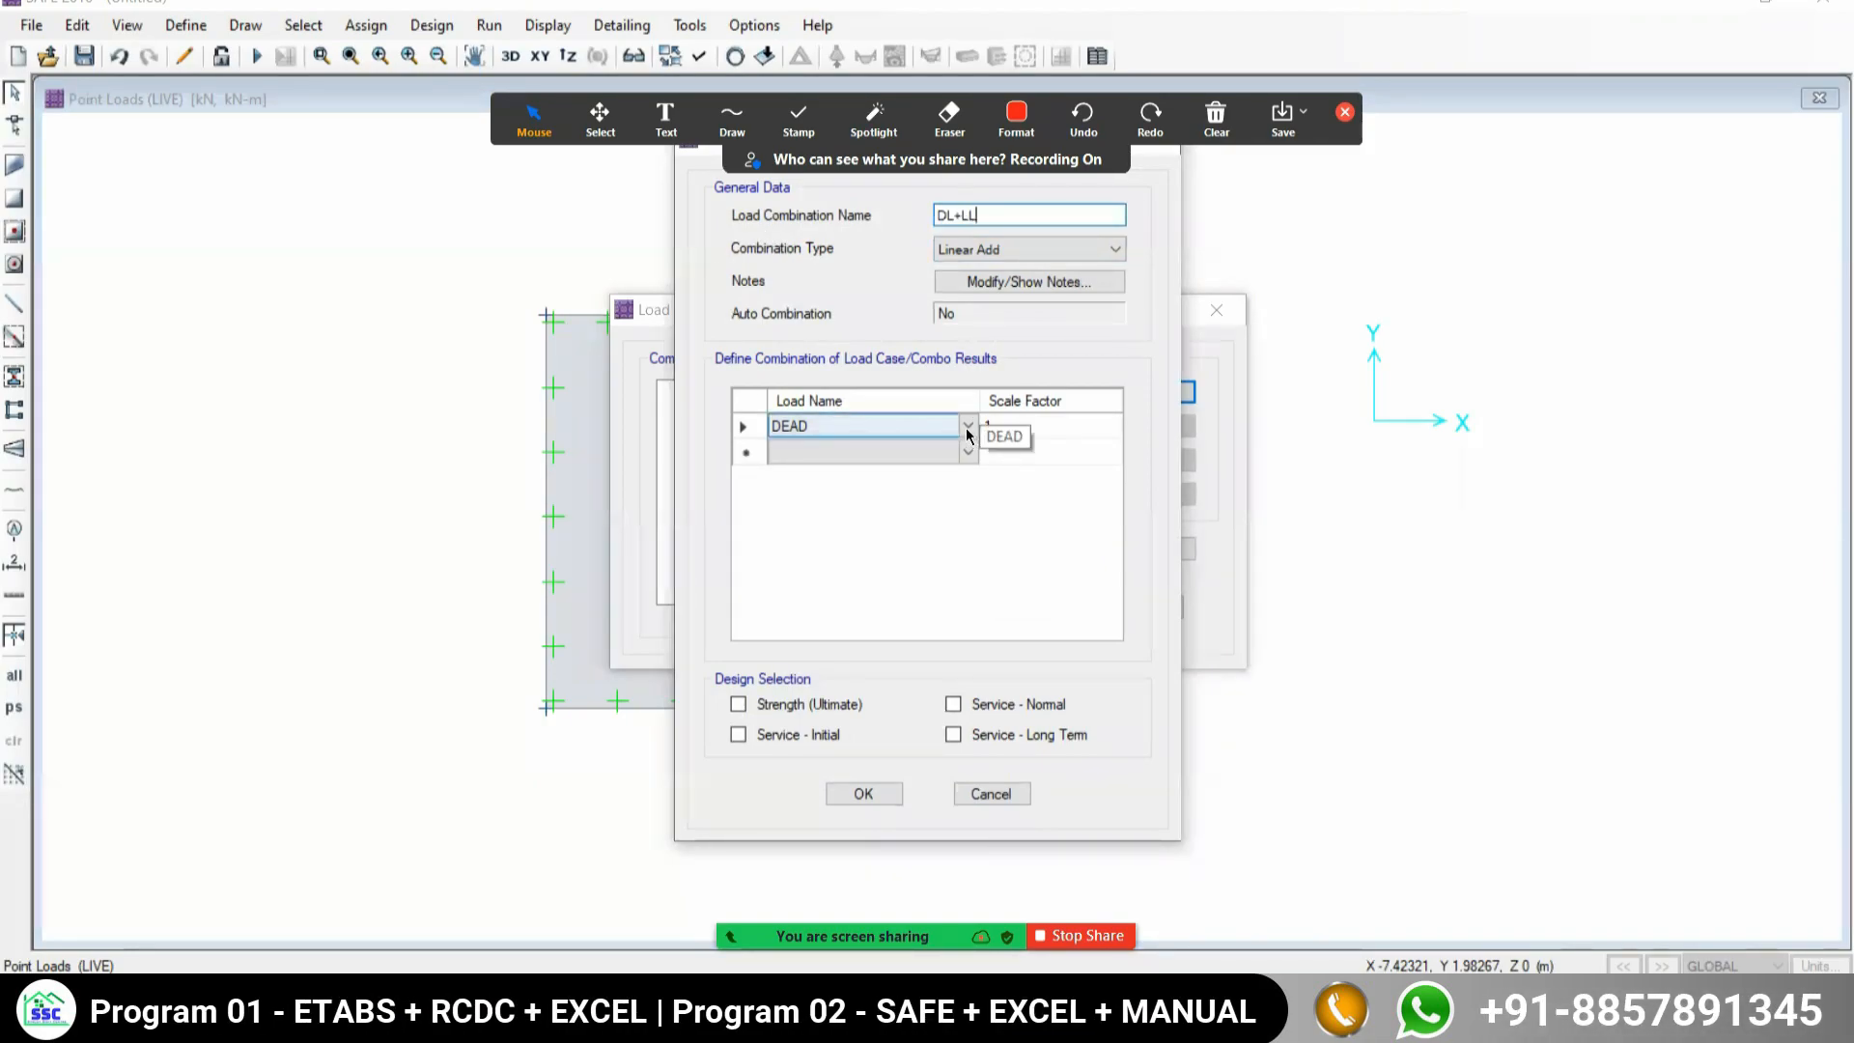
pyautogui.click(968, 430)
pyautogui.click(830, 460)
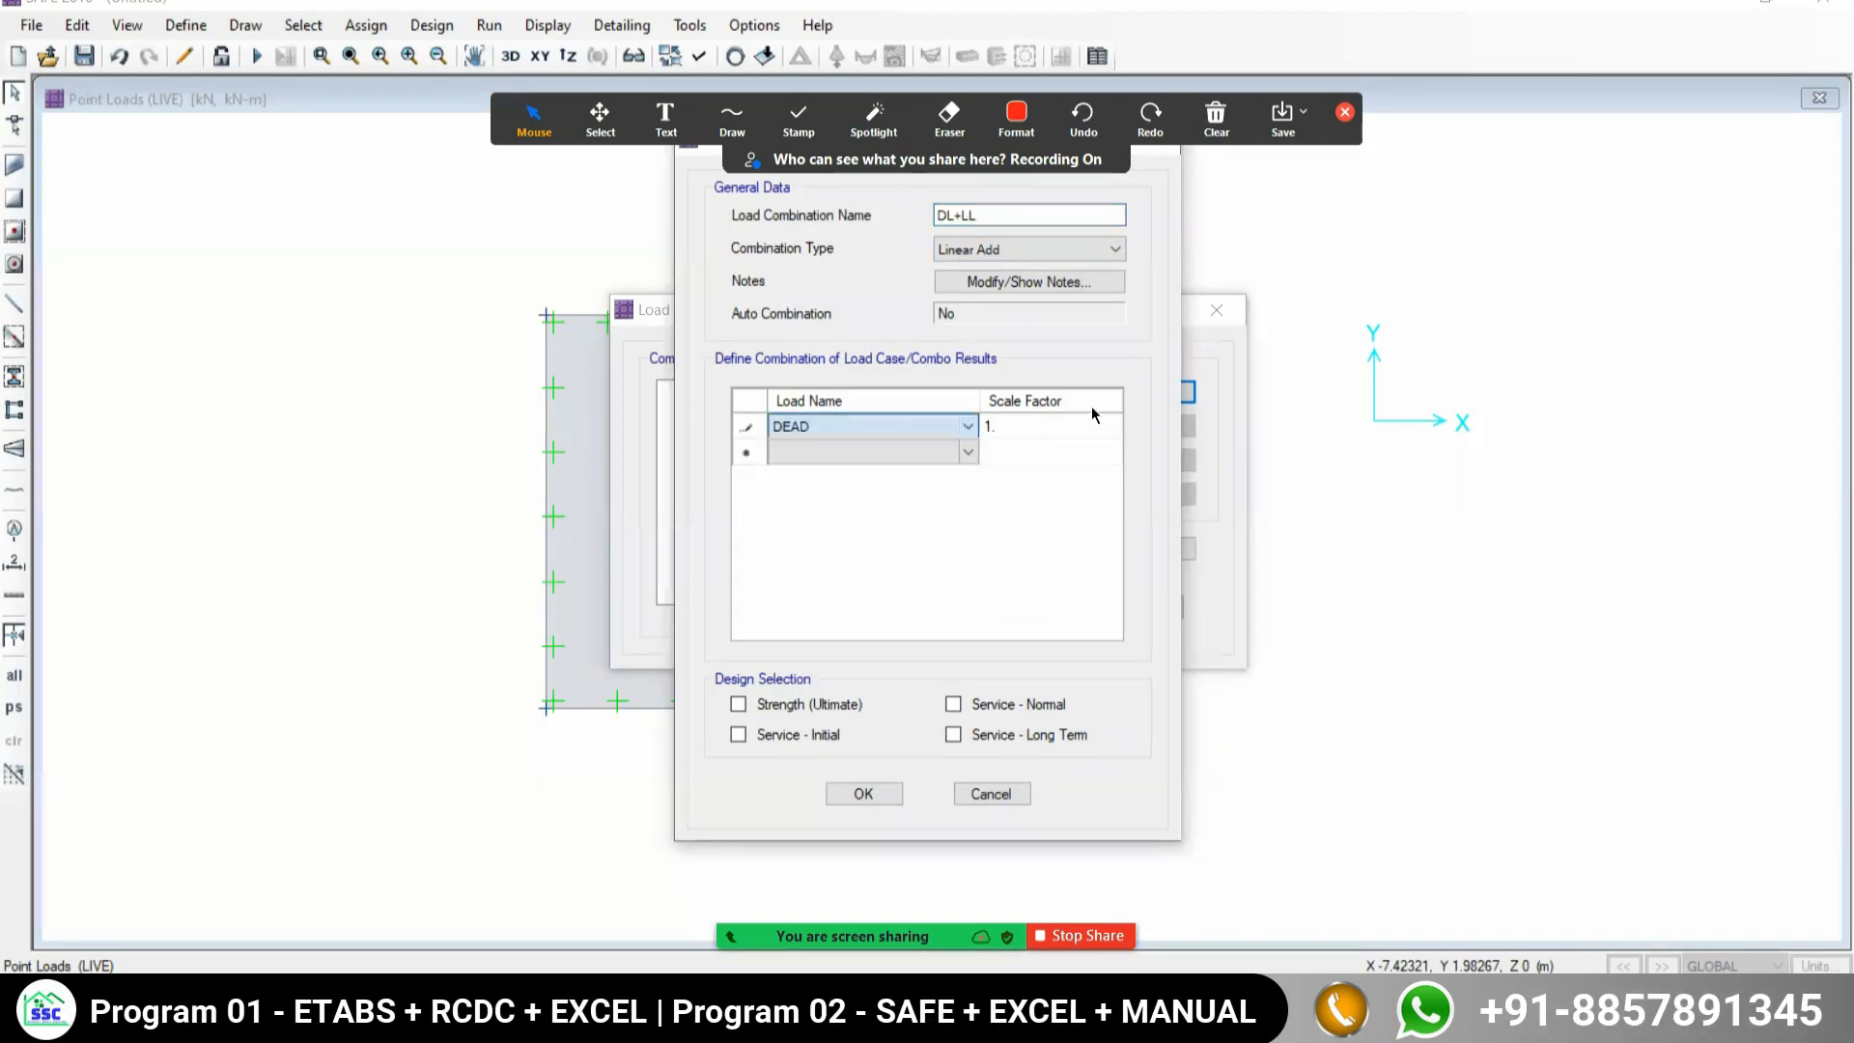
pyautogui.click(966, 454)
pyautogui.click(889, 480)
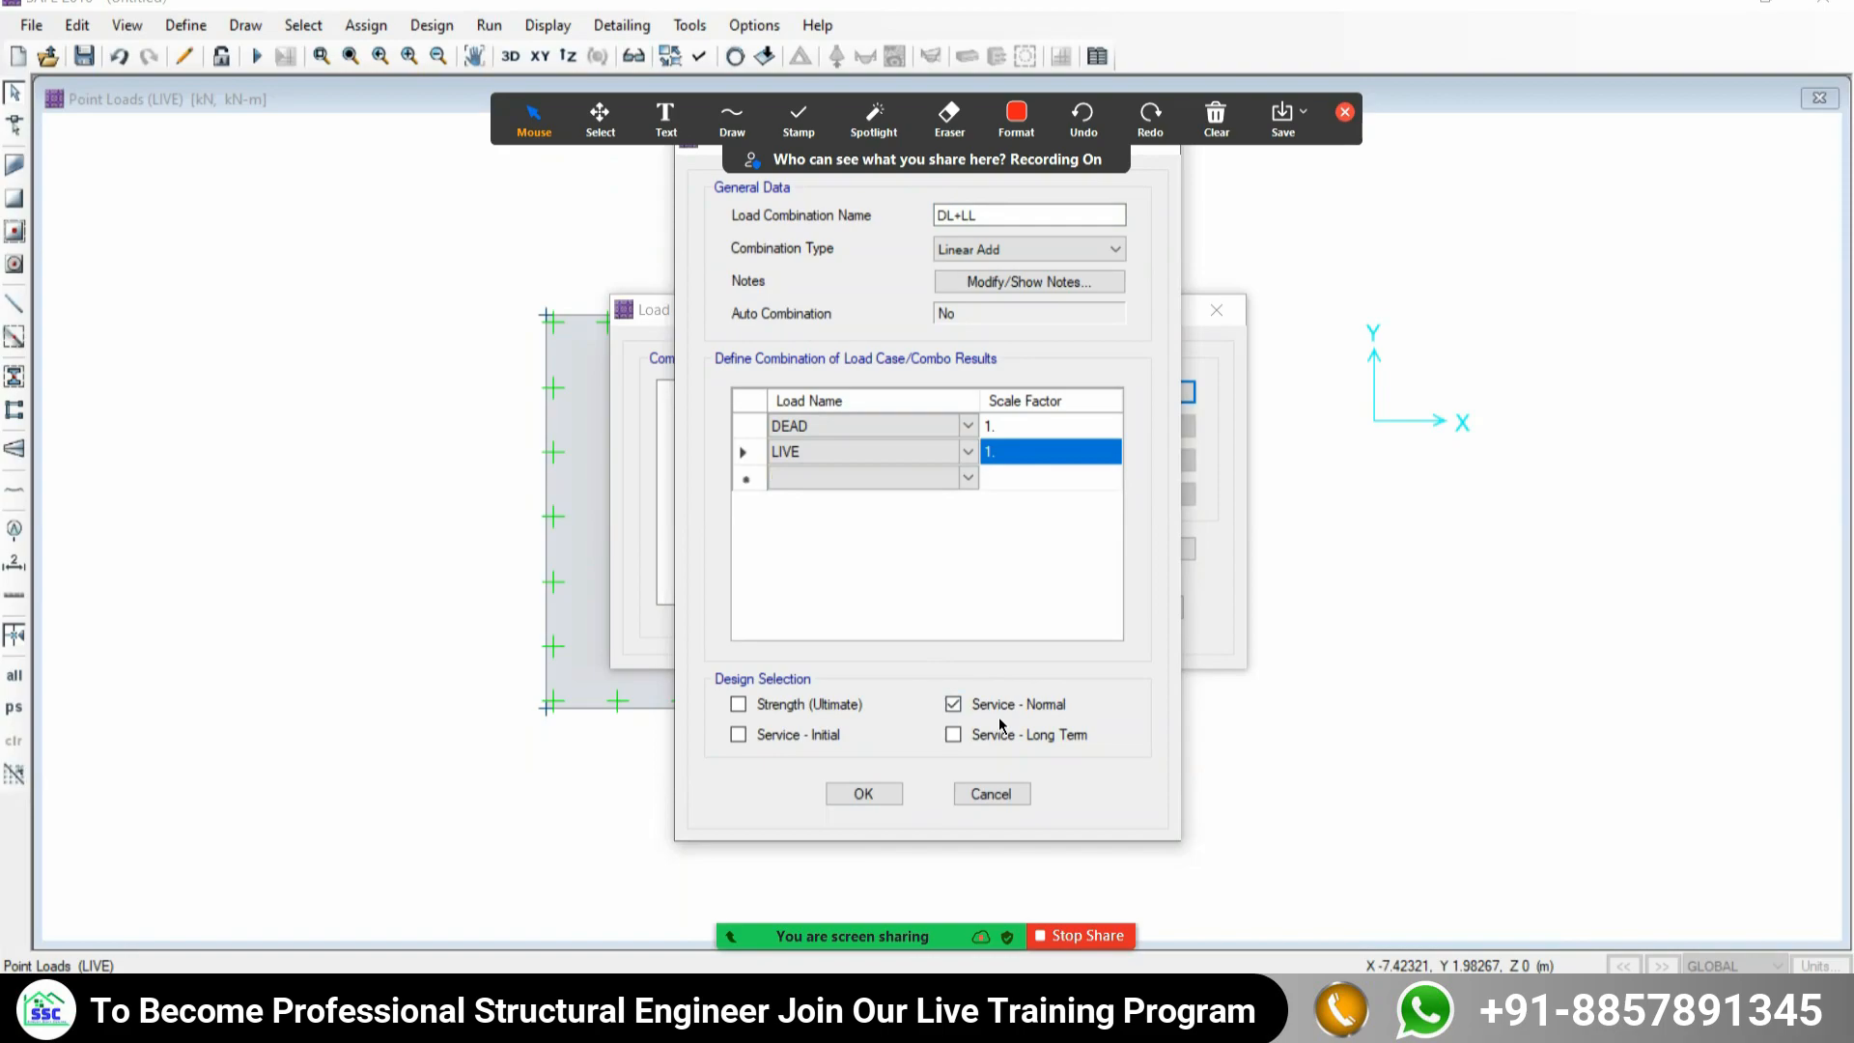
pyautogui.click(863, 793)
# Add a load combination named 1.5DL+1.5LL containing DEAD with a scale factor of 1.5.
pyautogui.click(1049, 396)
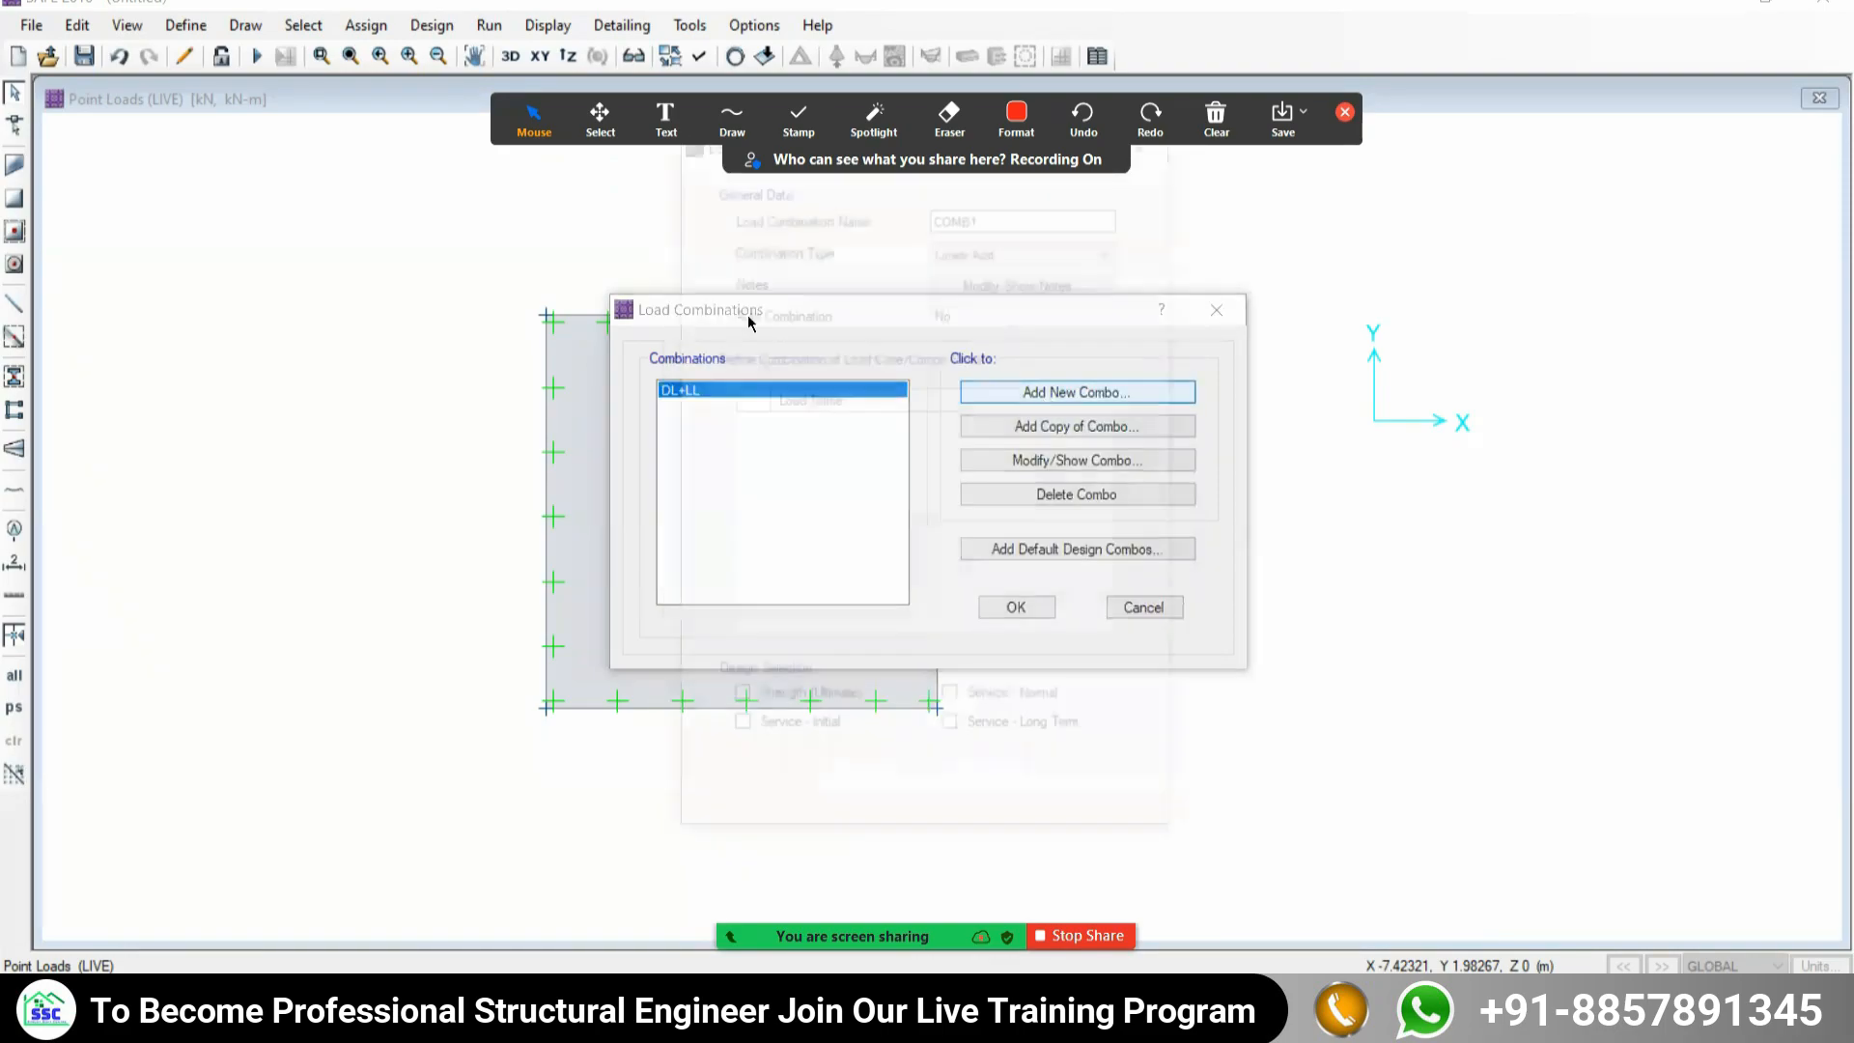
pyautogui.write('1.5DL+1.5LL')
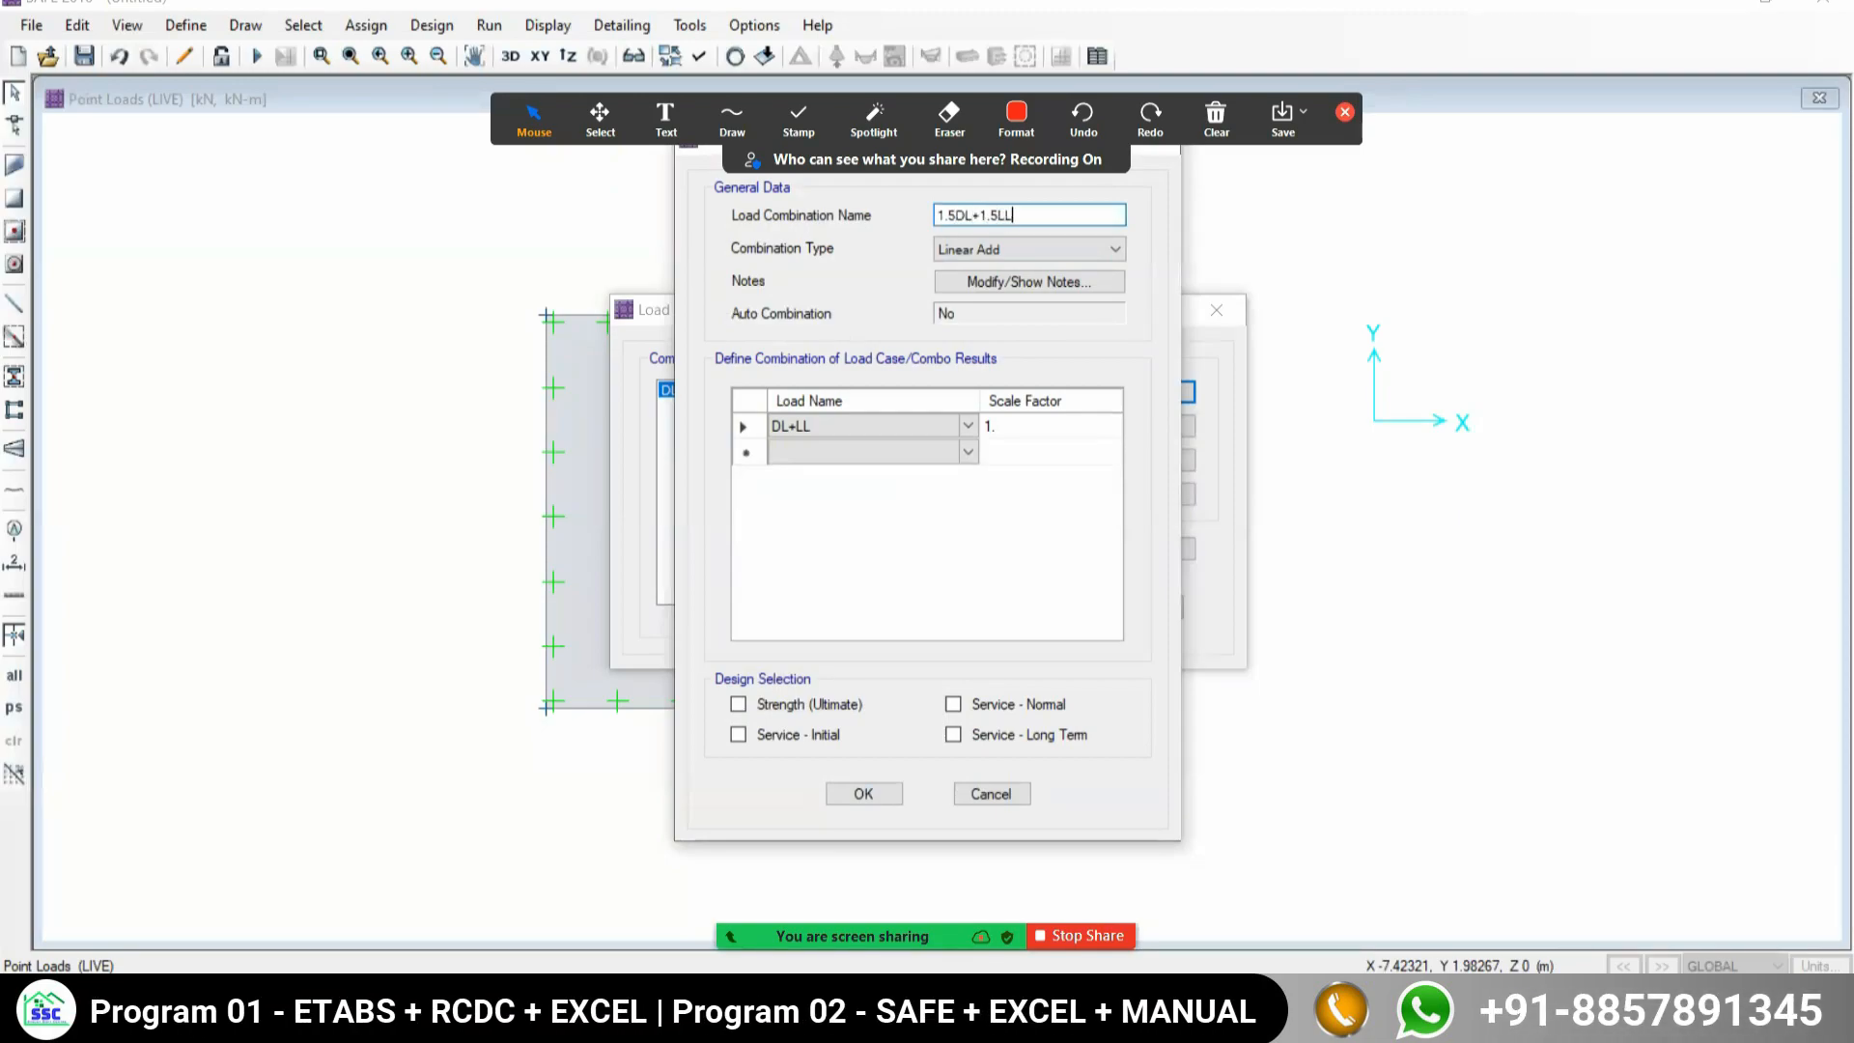
pyautogui.click(969, 427)
pyautogui.click(964, 444)
pyautogui.click(1008, 427)
pyautogui.click(1009, 425)
pyautogui.write('5')
# Add LIVE with scale factor 1.5 to the combination, select it for Strength (Ultimate) design and accept the combinations.
pyautogui.click(966, 447)
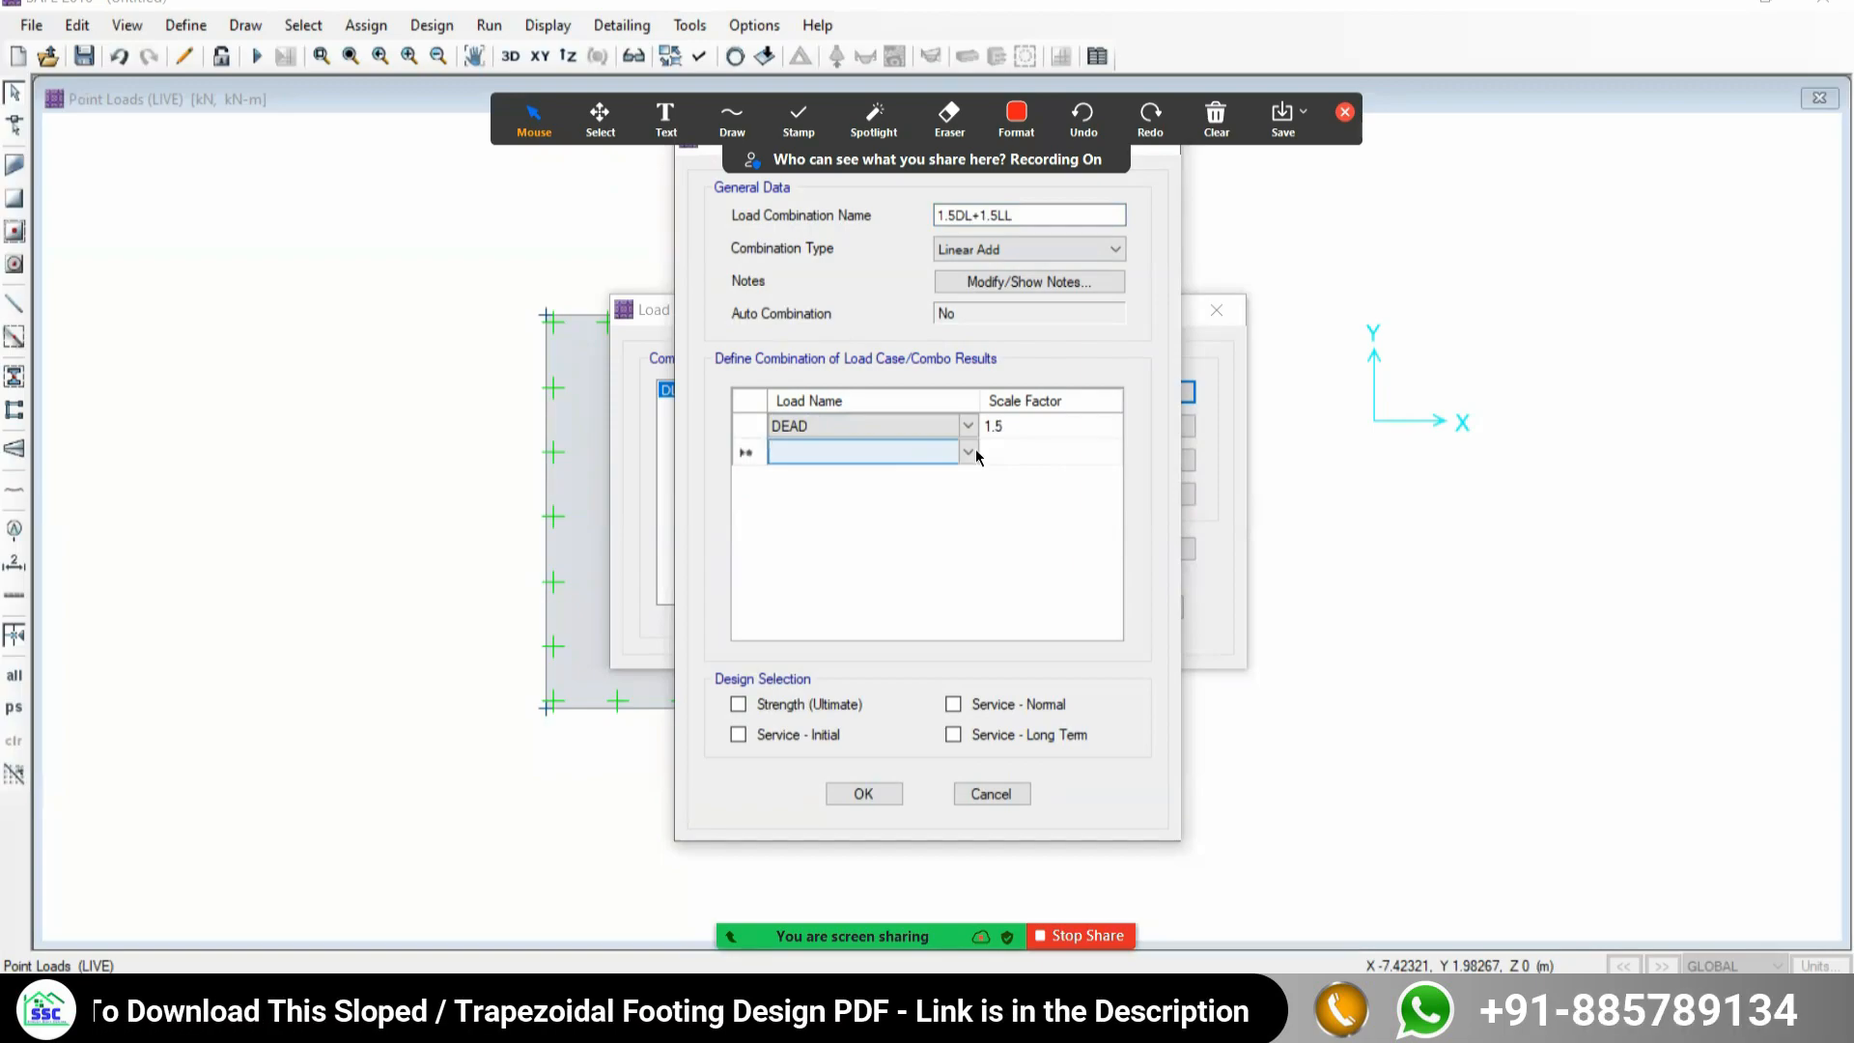
pyautogui.click(969, 450)
pyautogui.click(869, 504)
pyautogui.click(1012, 454)
pyautogui.click(1007, 454)
pyautogui.write('.5')
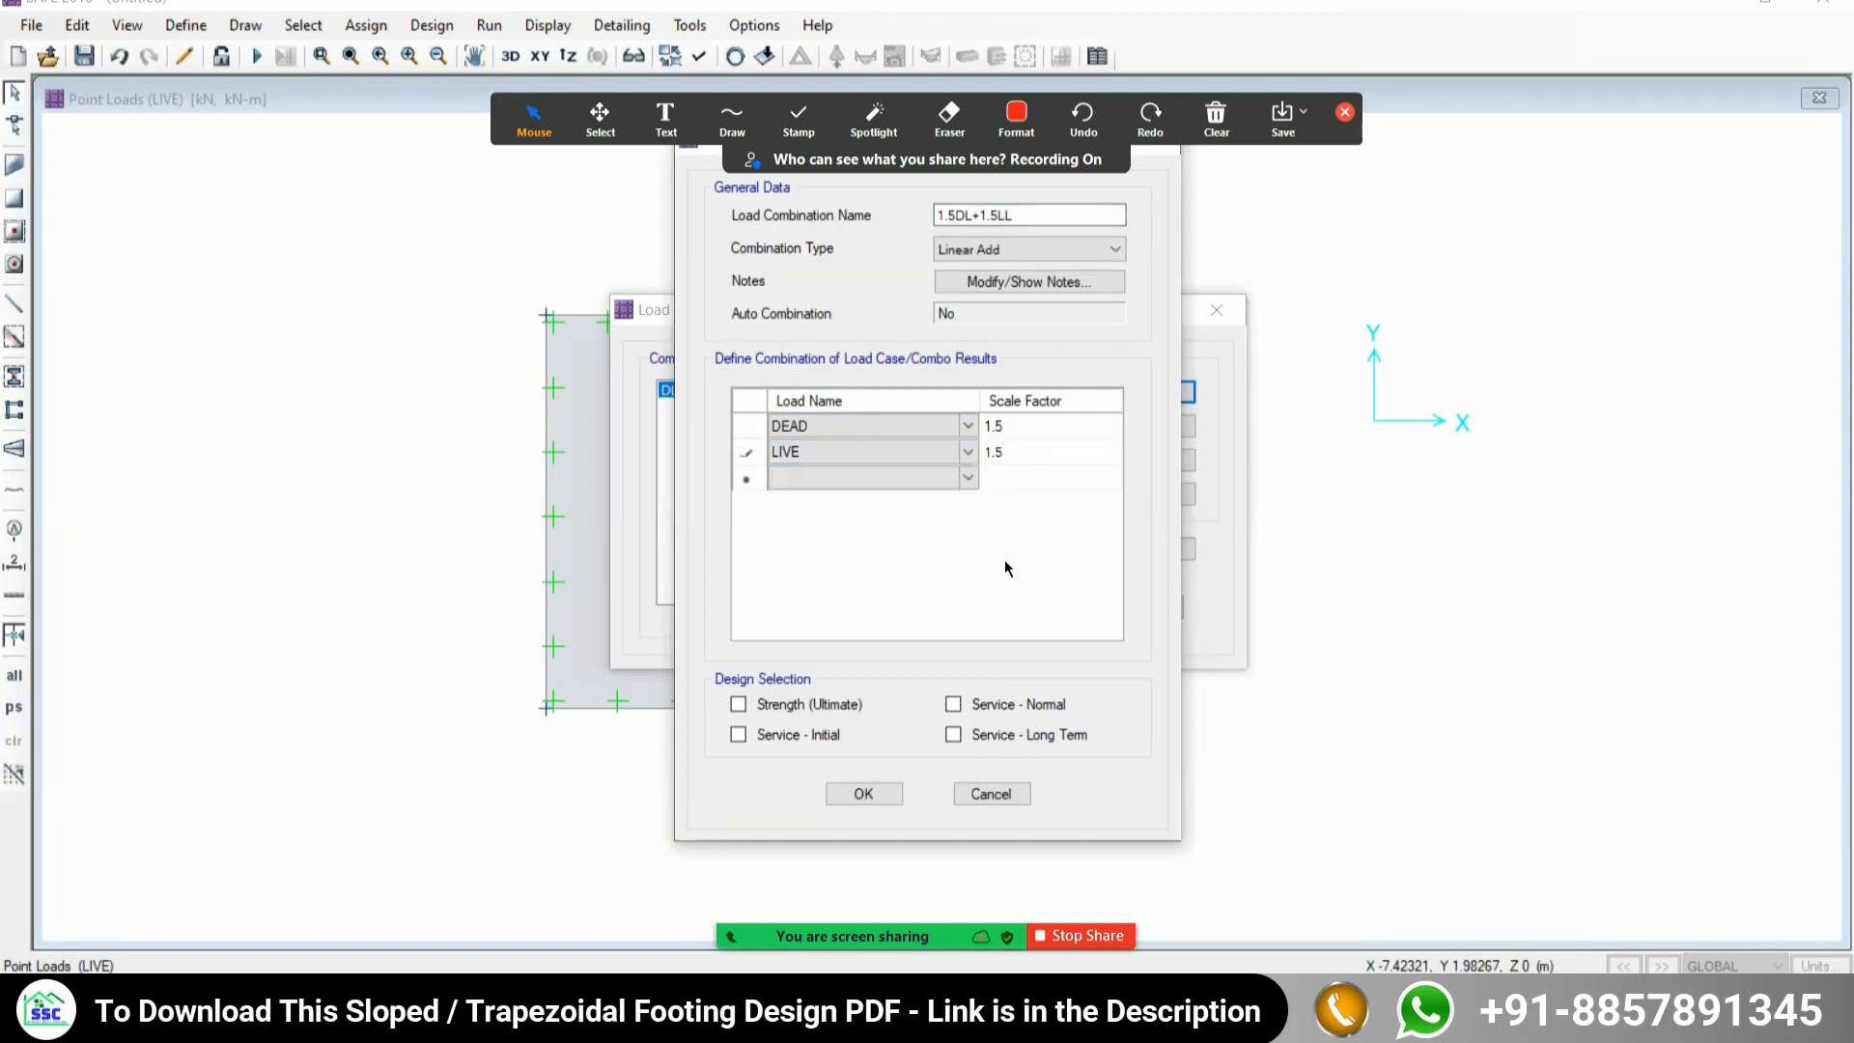
pyautogui.click(739, 704)
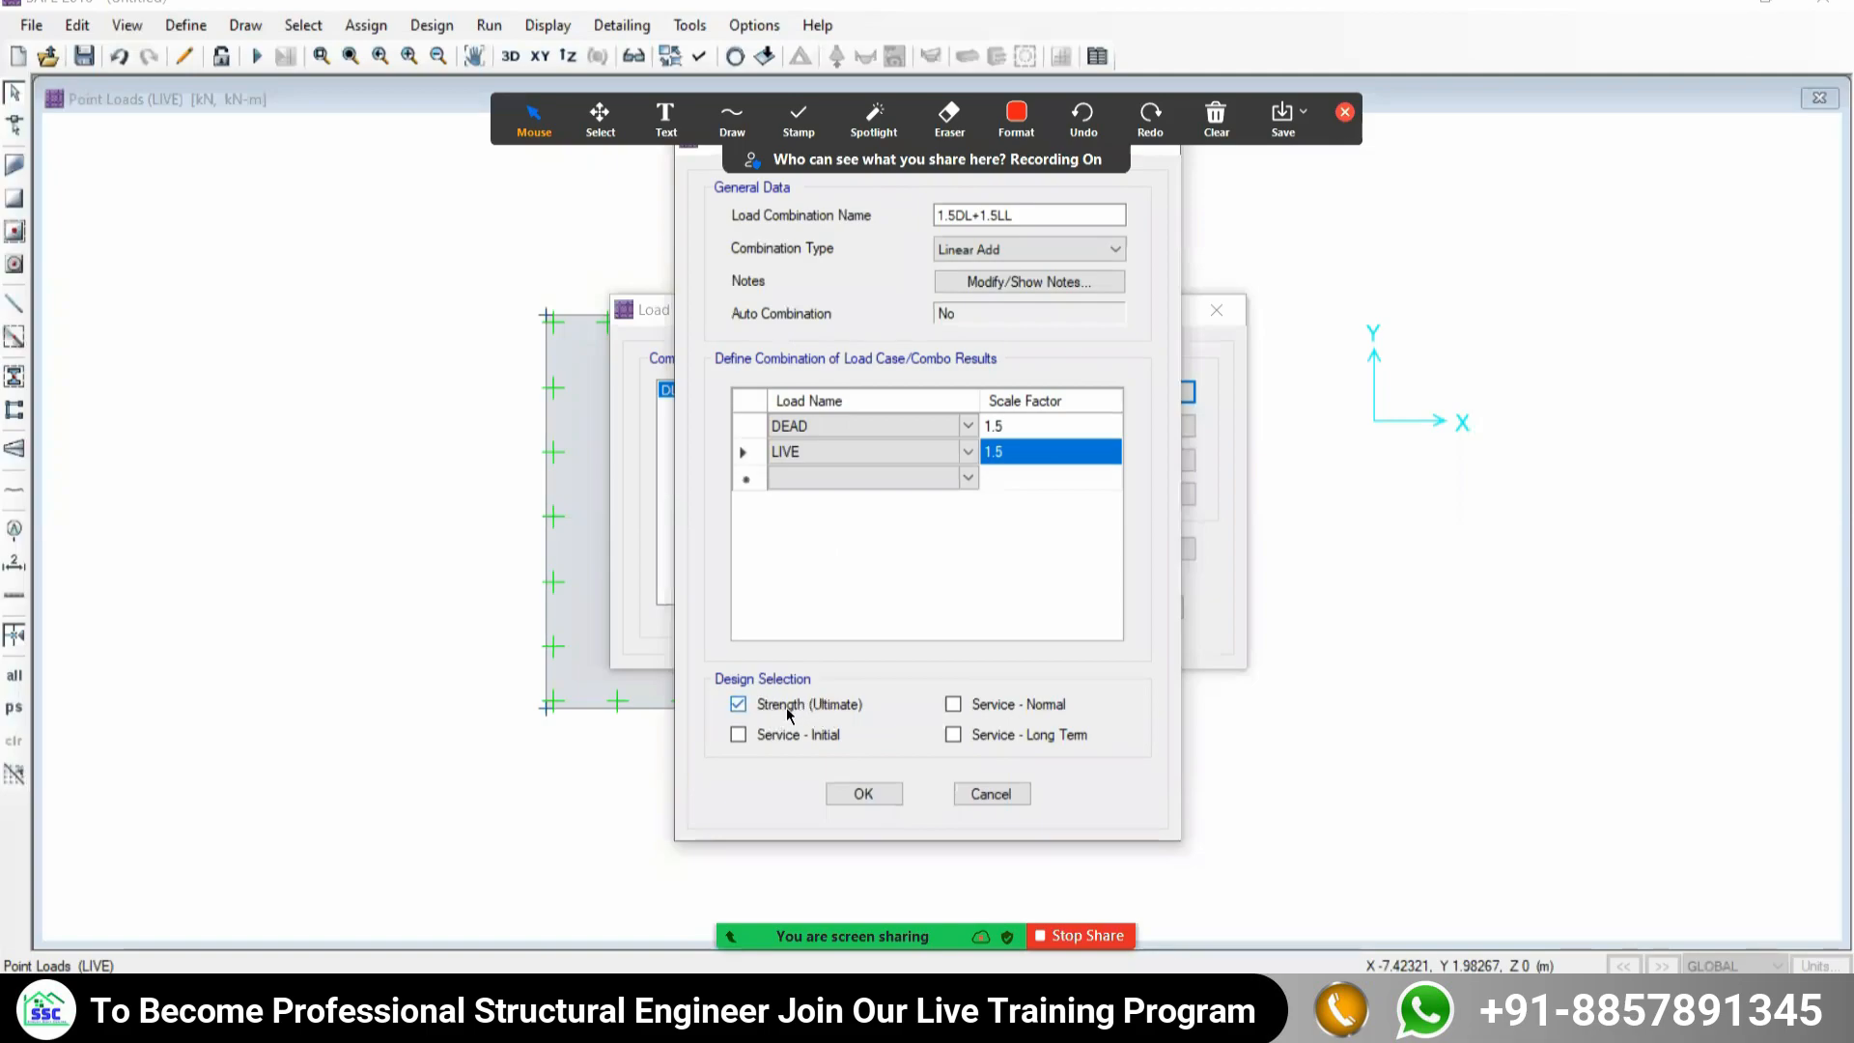
pyautogui.click(842, 790)
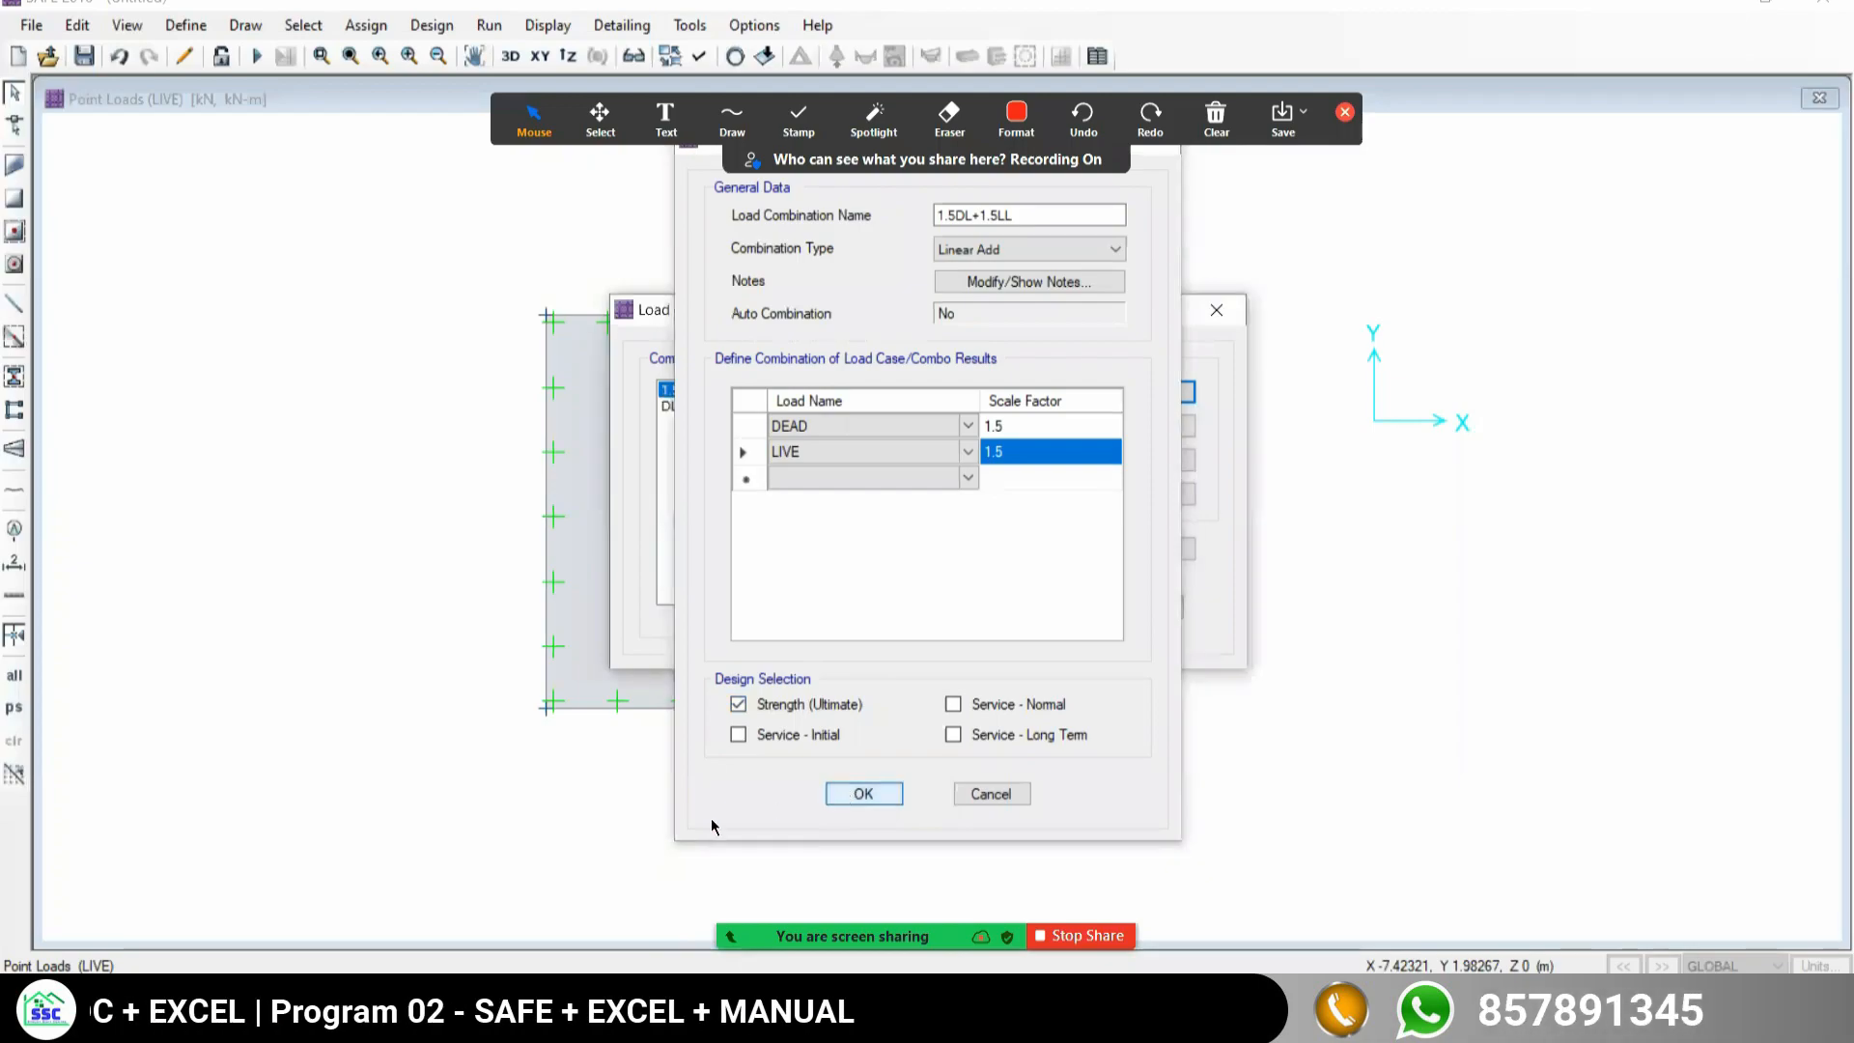
pyautogui.click(1014, 609)
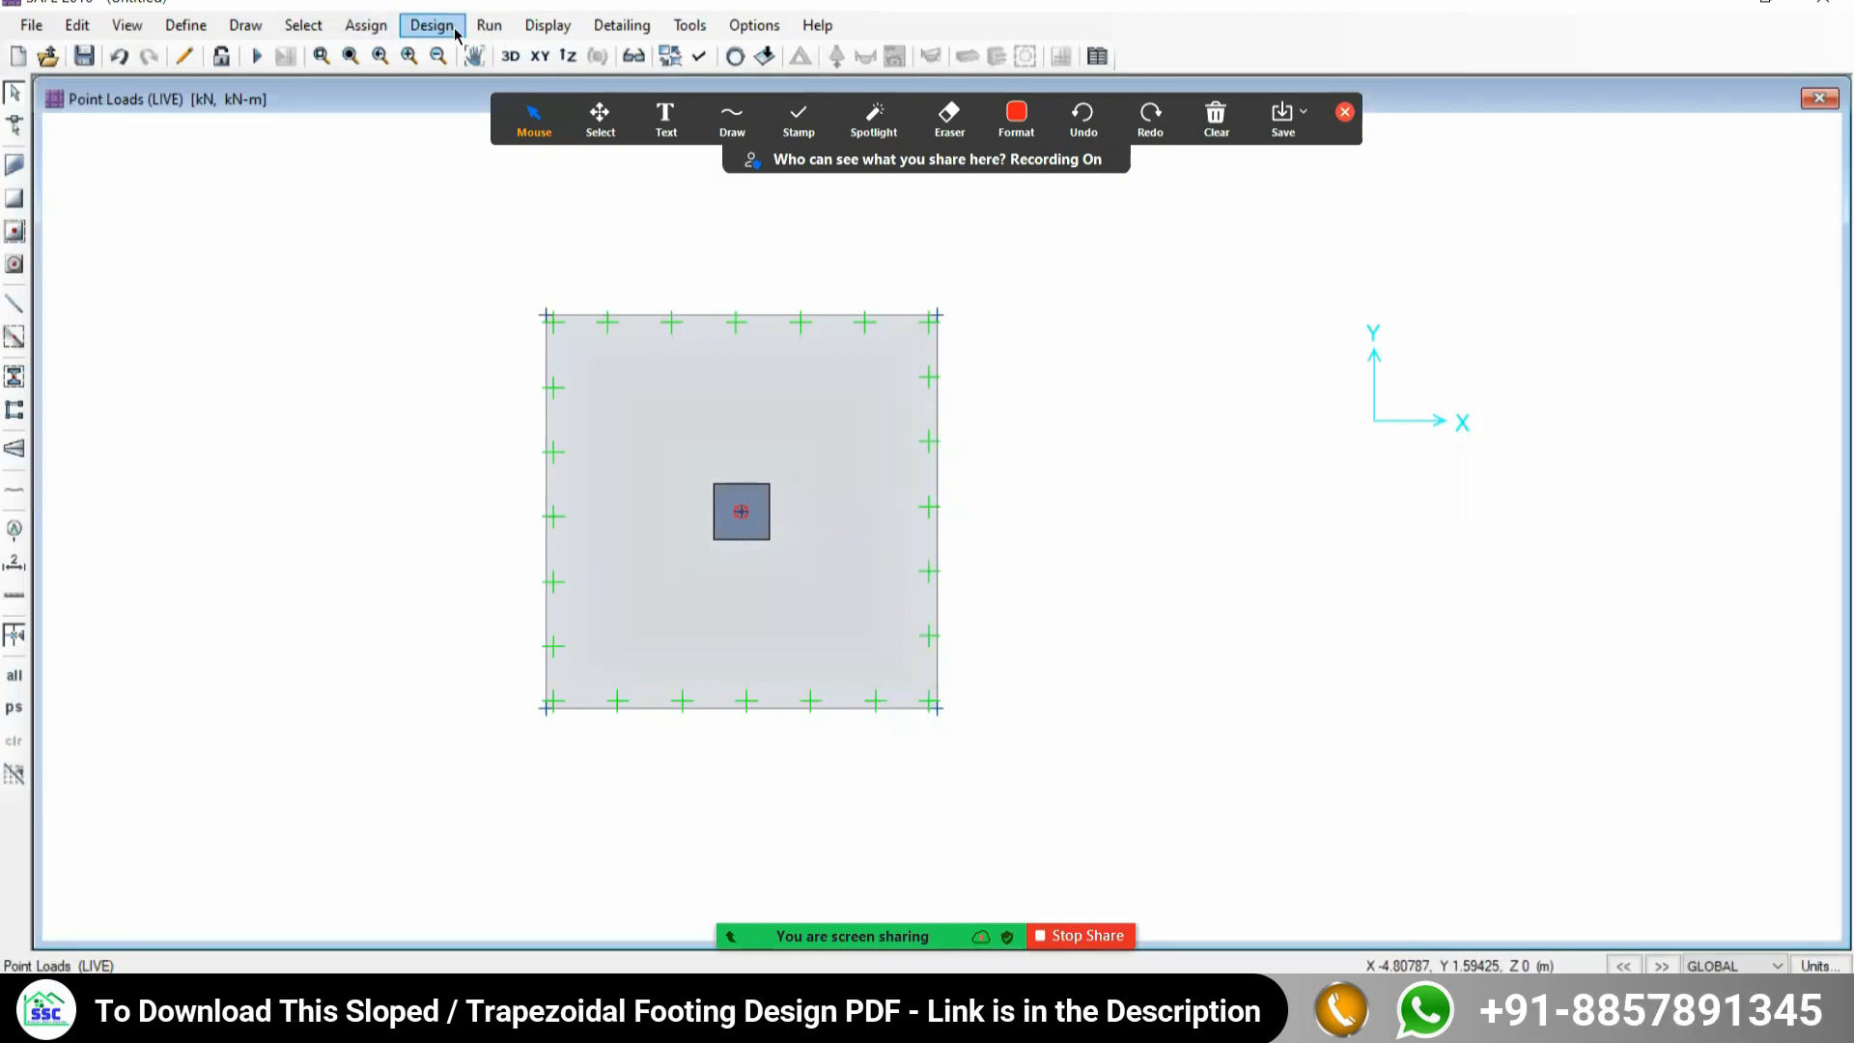
# Run the analysis and design, saving the model as ISOLATED SQURE FOOTING in the SAFE MODEL folder under Batch-02, DAY-04.
pyautogui.click(489, 29)
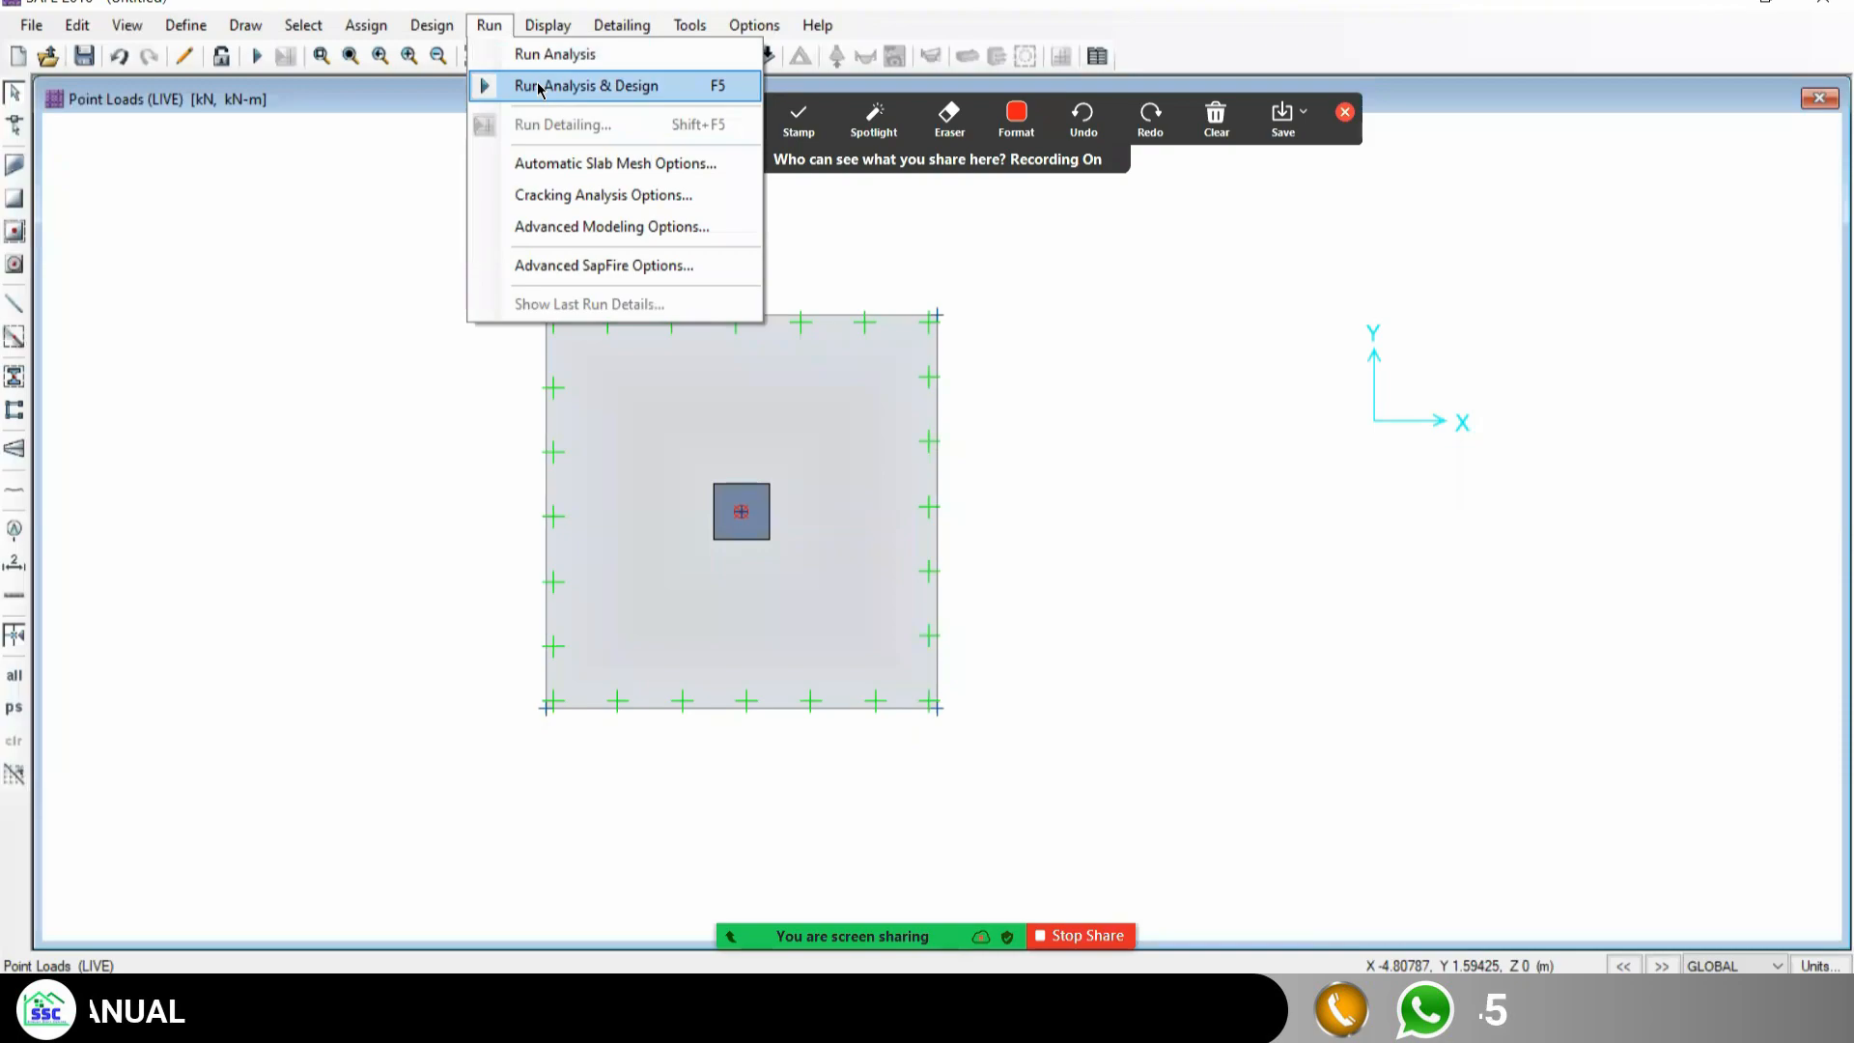
pyautogui.click(538, 87)
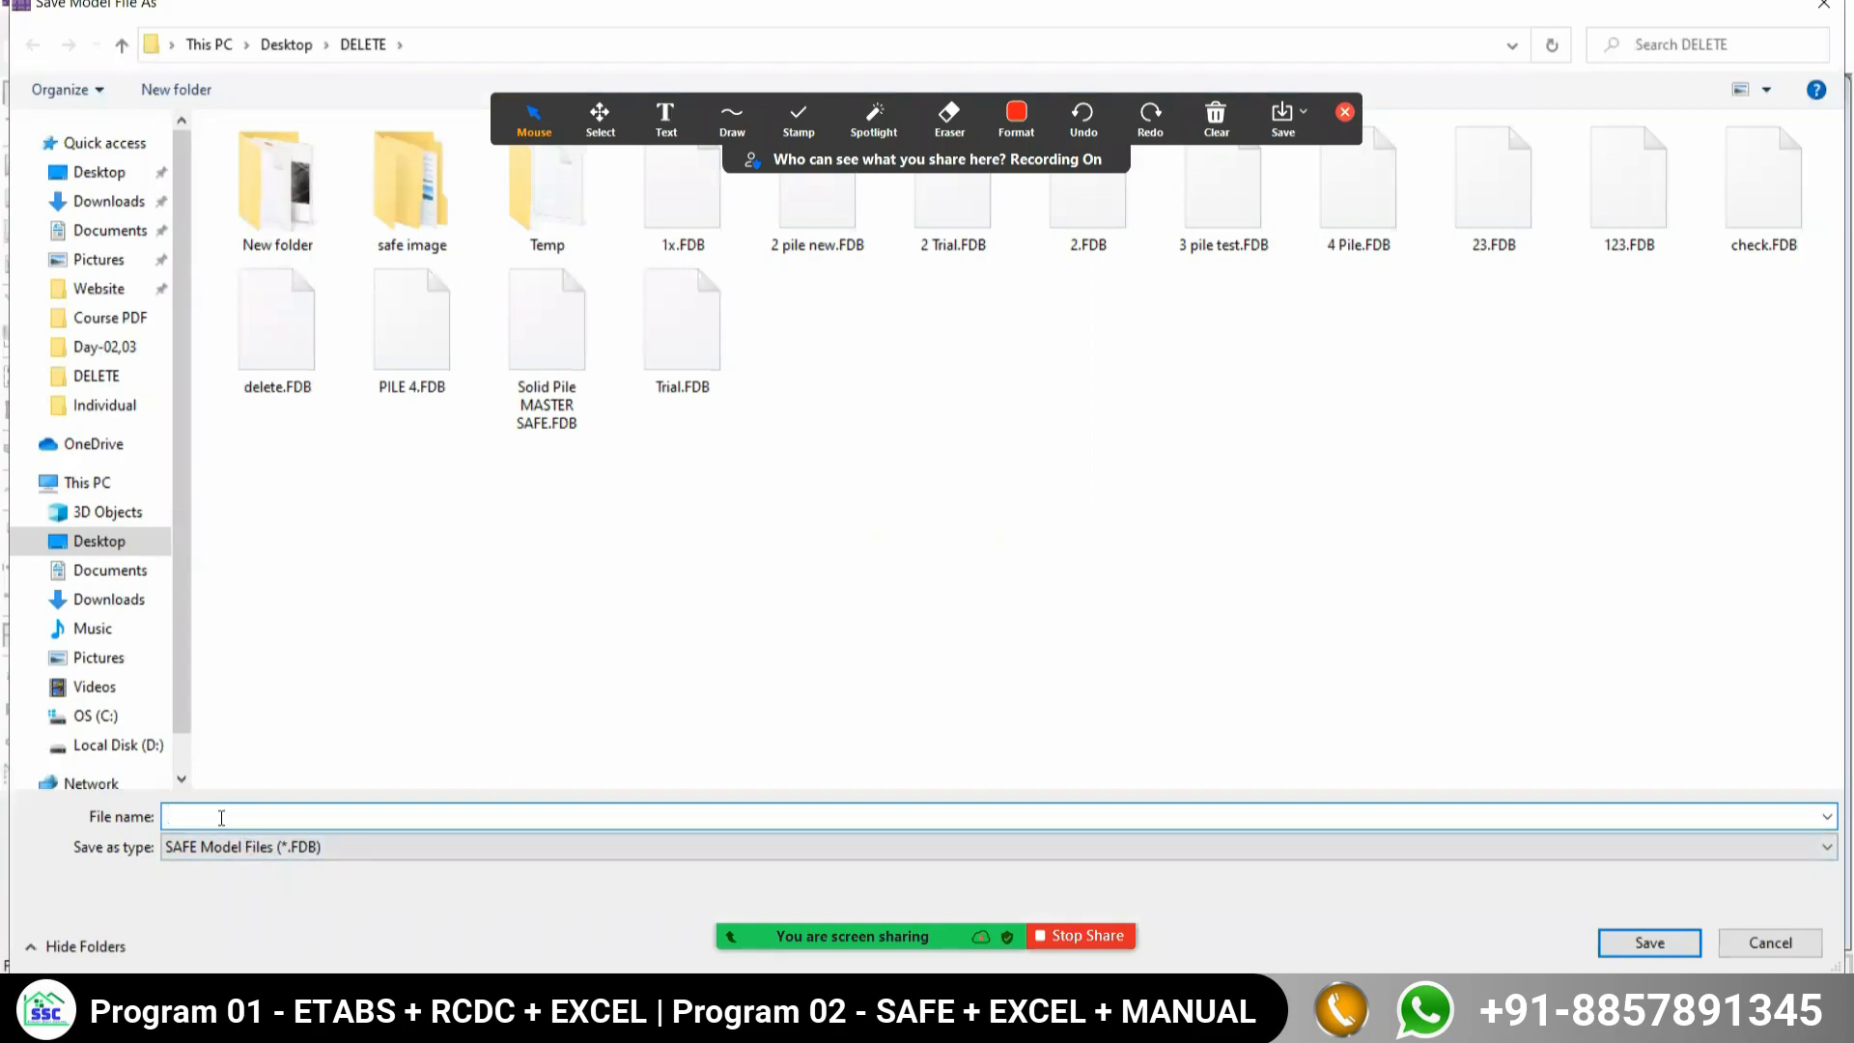
pyautogui.click(99, 171)
pyautogui.click(116, 744)
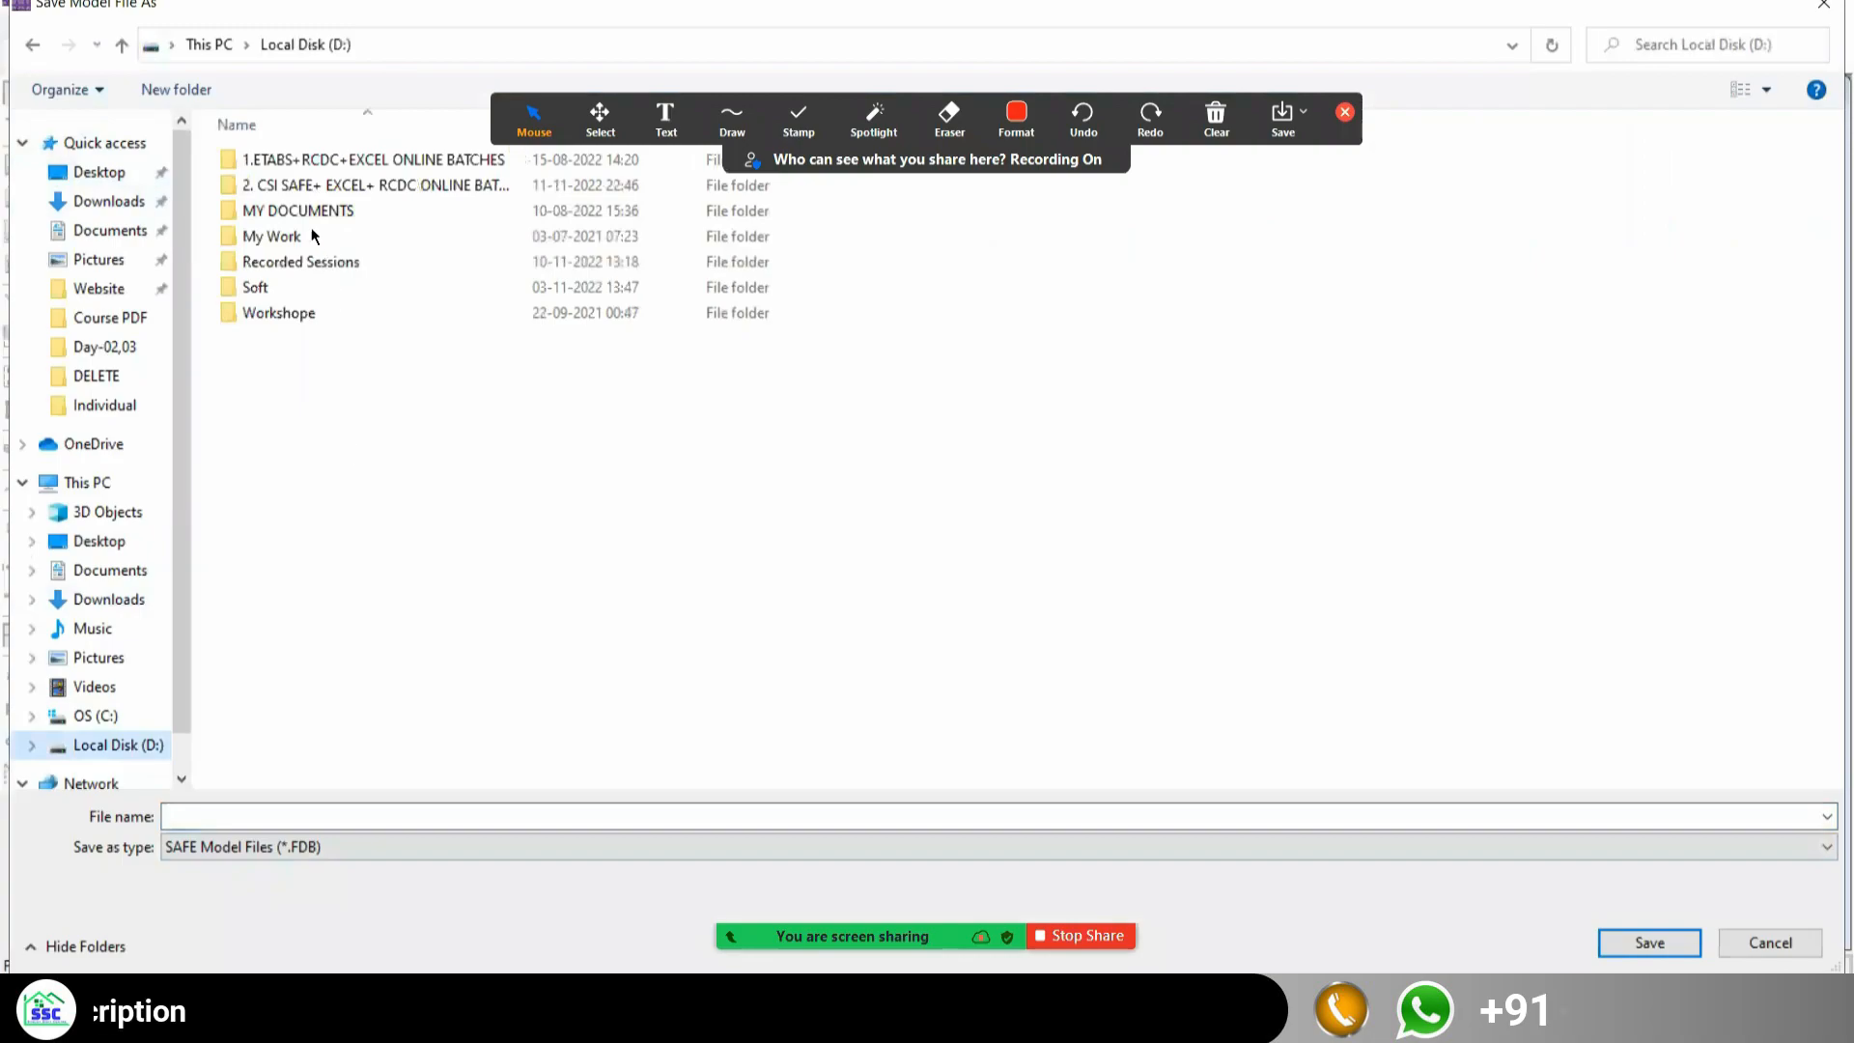
pyautogui.doubleClick(280, 184)
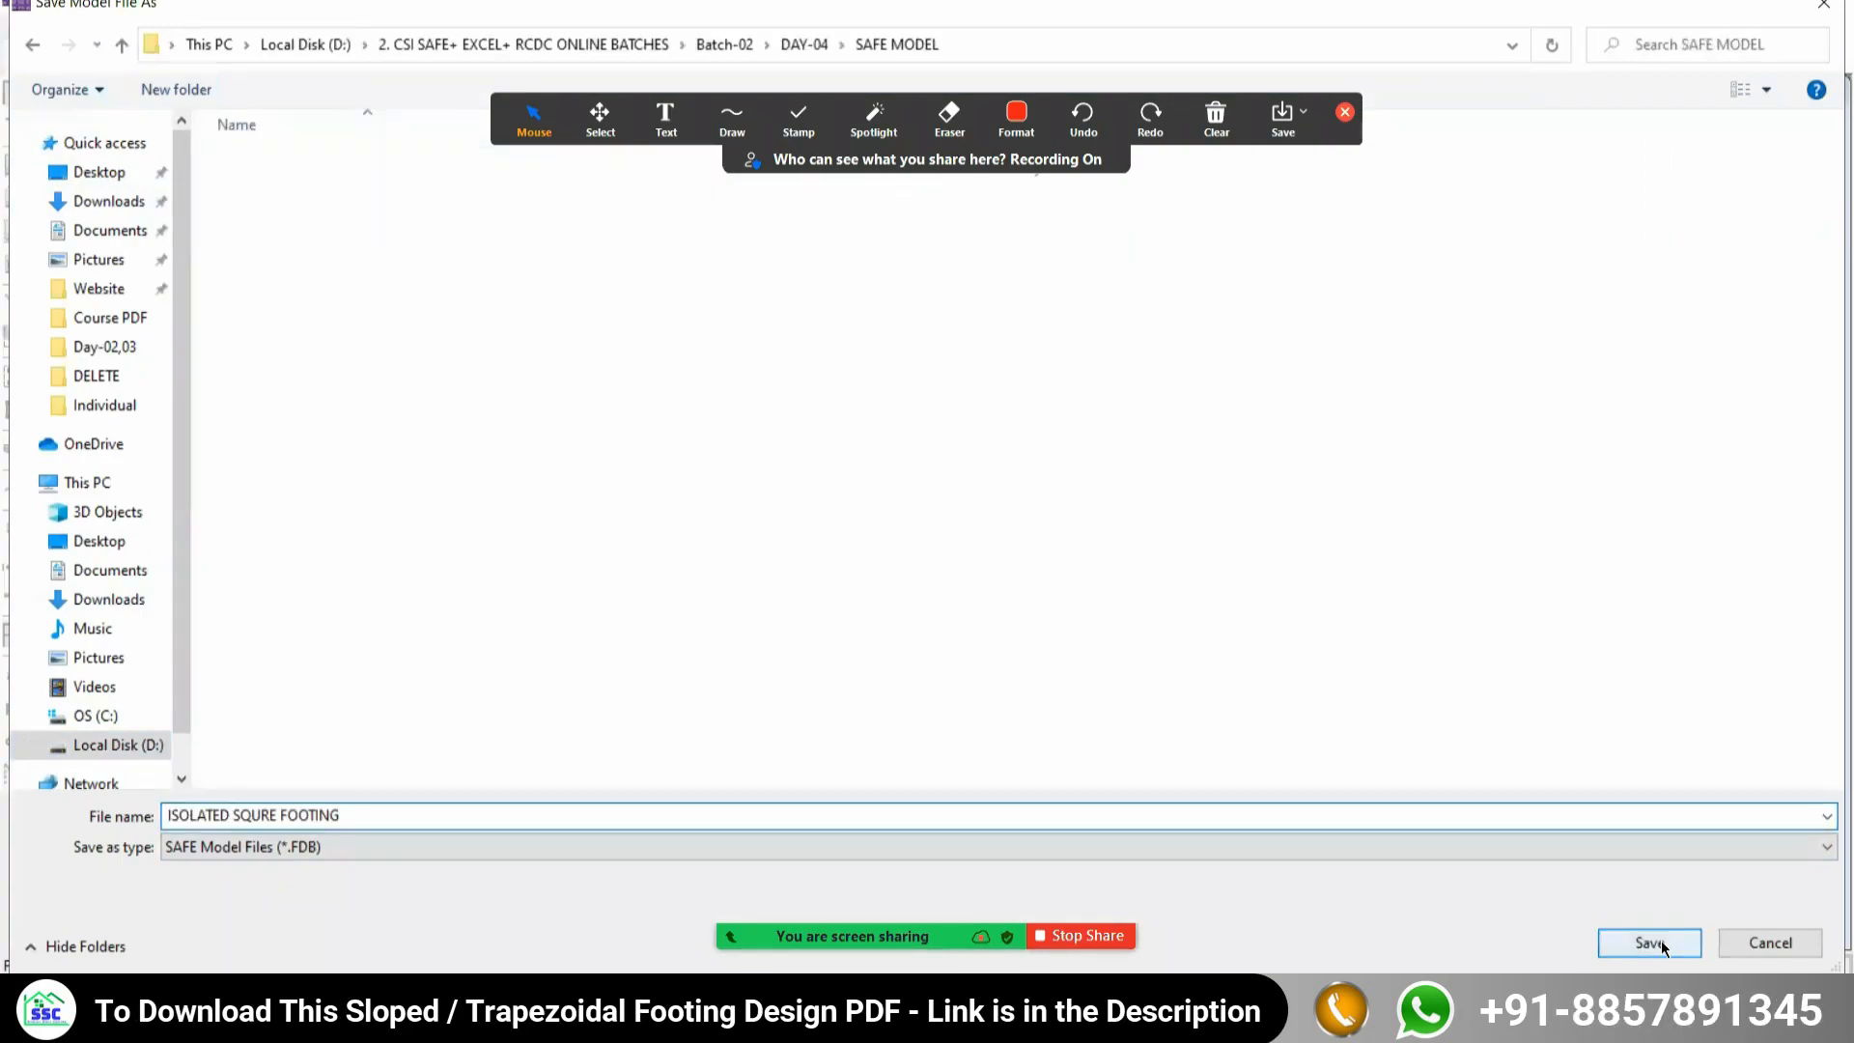
pyautogui.click(1650, 942)
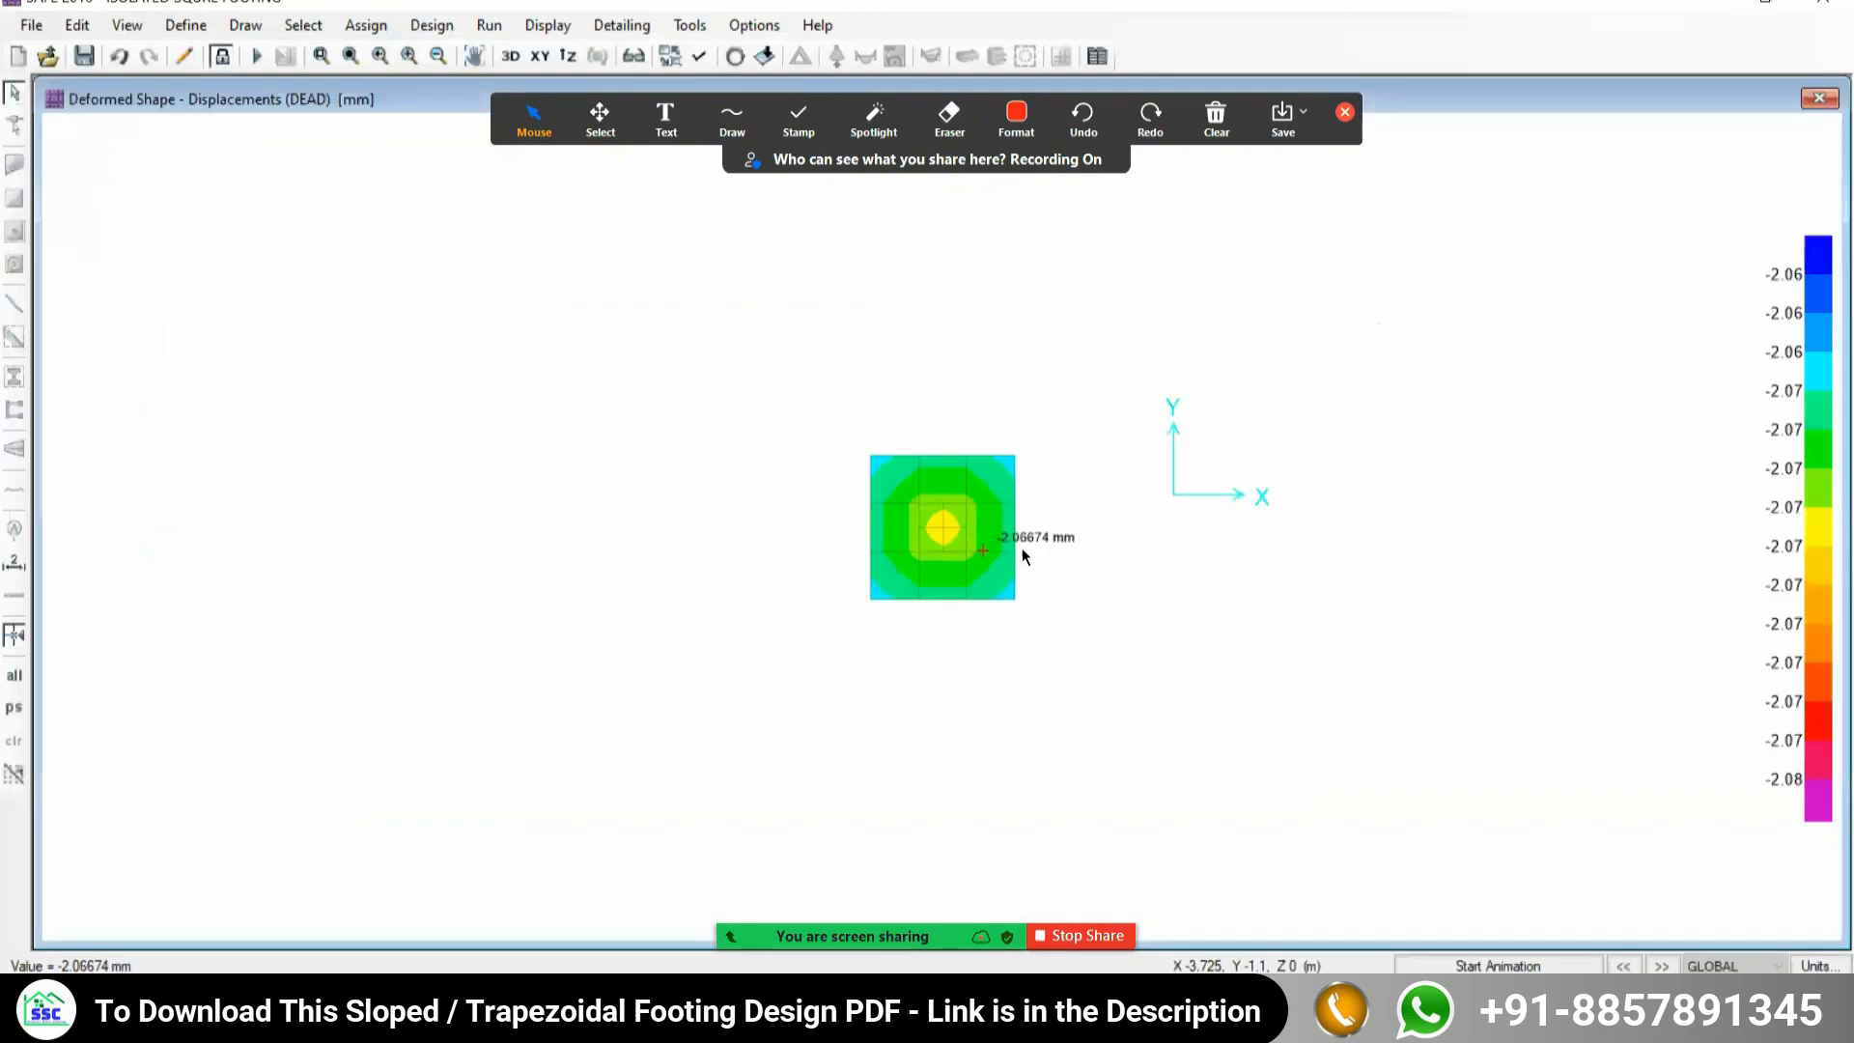
# Handwrite a red numbered note about the in-plan size L x B beside the footing's displacement plot and circle L x B.
pyautogui.scroll(3, 956, 528)
pyautogui.moveTo(898, 554); pyautogui.dragTo(656, 605, button='middle')
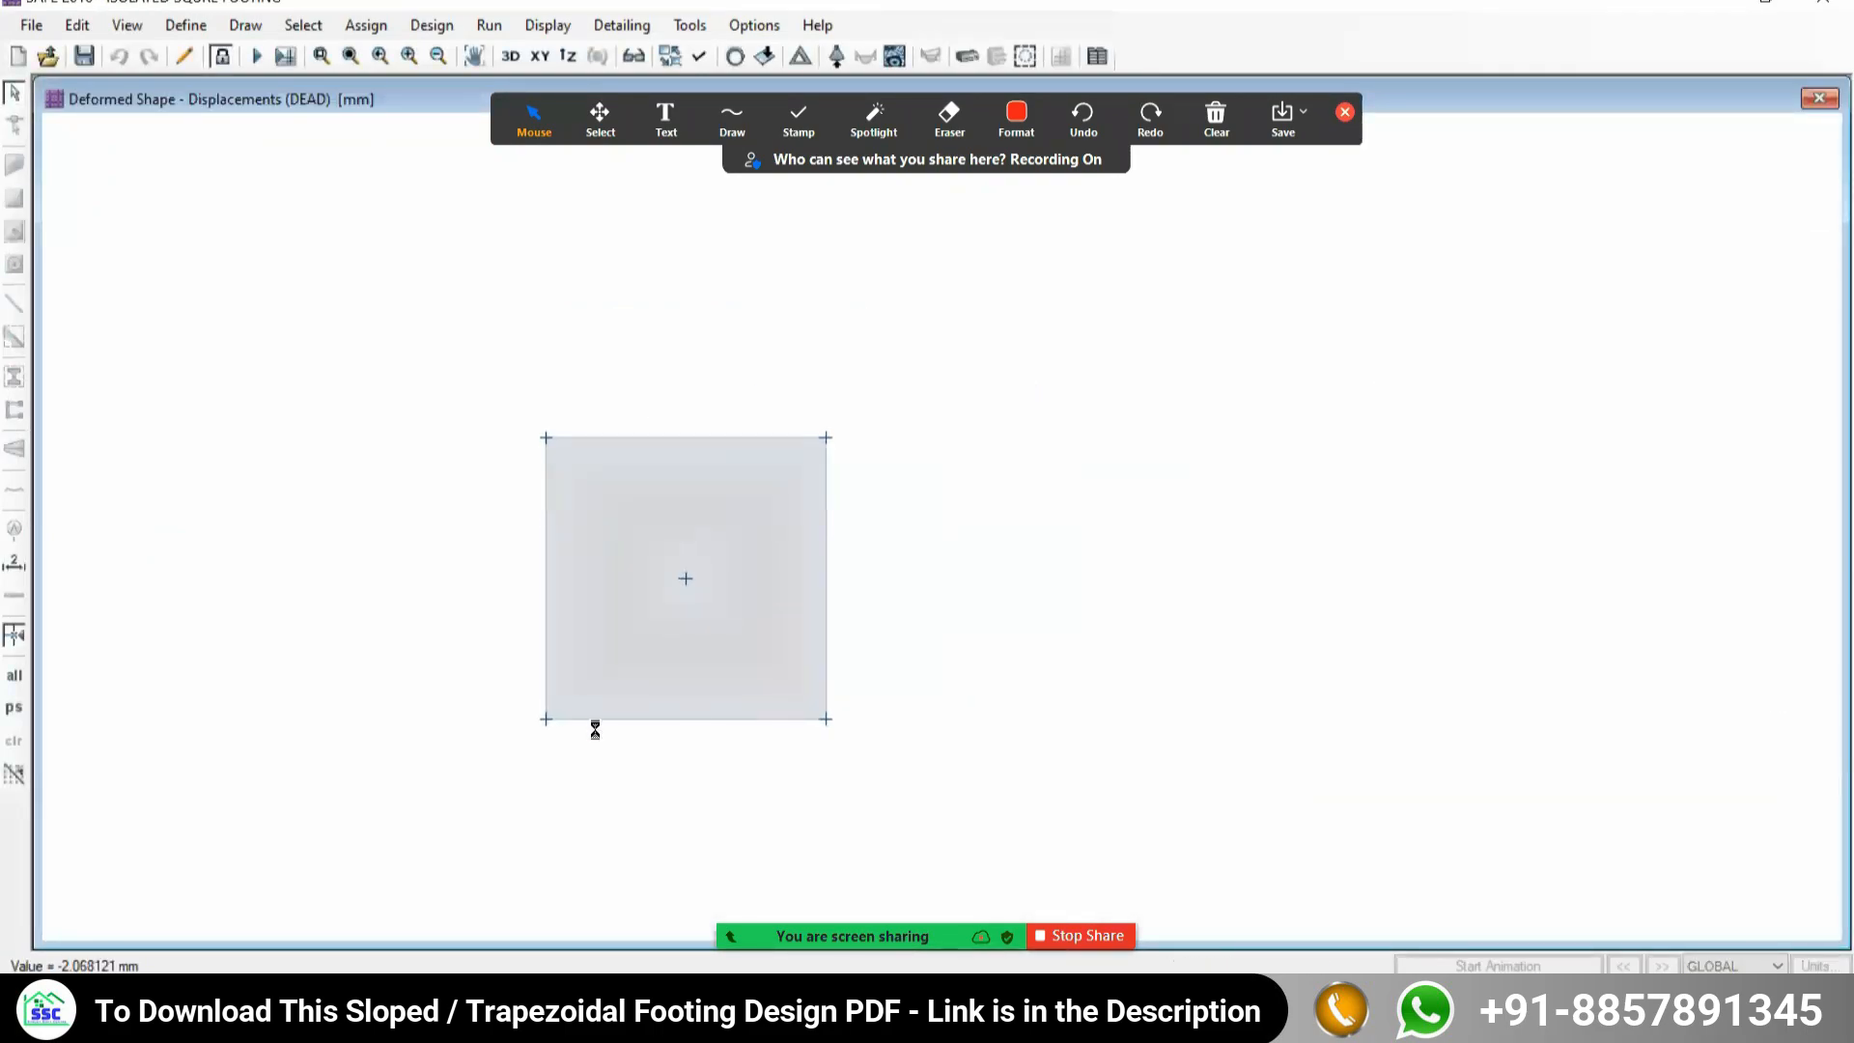
pyautogui.scroll(2, 608, 711)
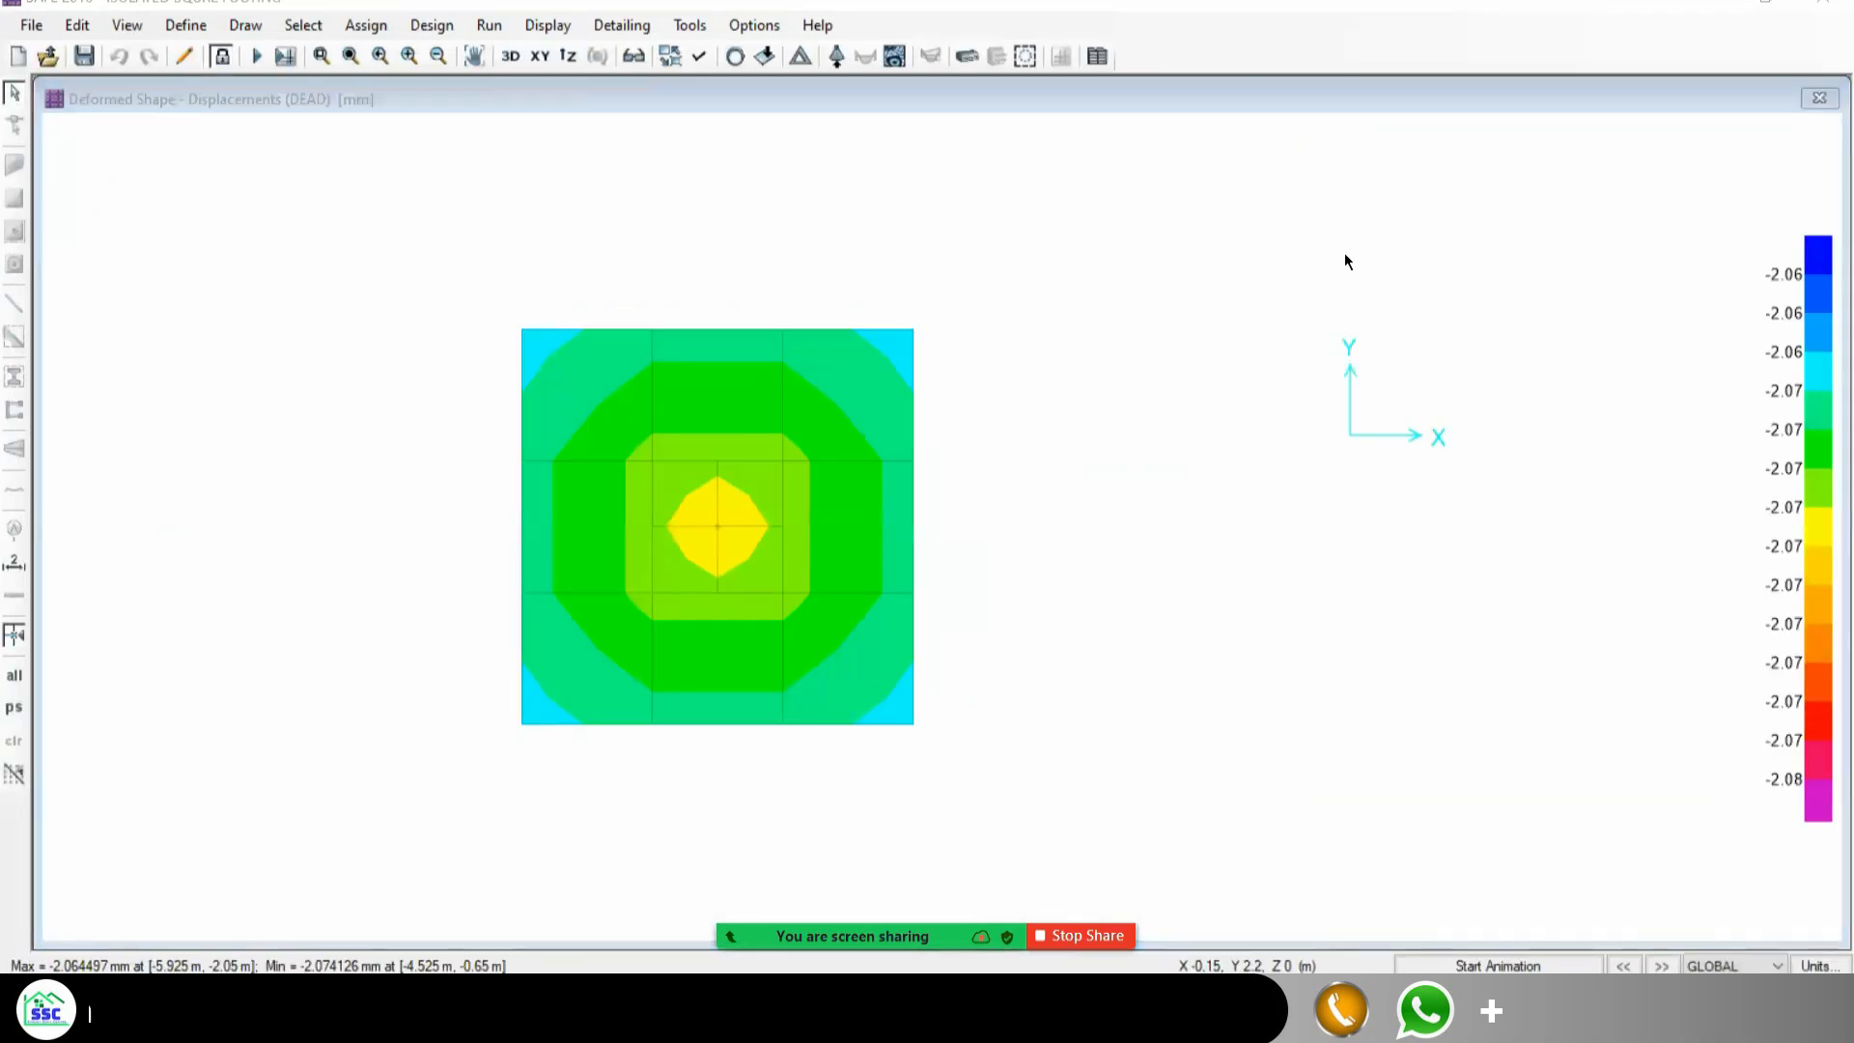
pyautogui.click(1203, 886)
pyautogui.moveTo(1170, 220)
pyautogui.mouseDown()
pyautogui.moveTo(1155, 265)
pyautogui.moveTo(1168, 224)
pyautogui.moveTo(1150, 258)
pyautogui.moveTo(1356, 254)
pyautogui.mouseUp()
pyautogui.moveTo(1225, 189)
pyautogui.mouseDown()
pyautogui.moveTo(1360, 203)
pyautogui.moveTo(1379, 232)
pyautogui.moveTo(1477, 233)
pyautogui.moveTo(1460, 256)
pyautogui.moveTo(1524, 232)
pyautogui.mouseUp()
pyautogui.click(1521, 165)
pyautogui.moveTo(1593, 172)
pyautogui.mouseDown()
pyautogui.moveTo(1594, 241)
pyautogui.moveTo(1688, 236)
pyautogui.mouseUp()
pyautogui.moveTo(1686, 198); pyautogui.dragTo(1667, 238)
pyautogui.moveTo(1740, 159); pyautogui.dragTo(1741, 205)
pyautogui.moveTo(1586, 272)
pyautogui.mouseDown()
pyautogui.moveTo(1727, 232)
pyautogui.moveTo(1698, 258)
pyautogui.mouseUp()
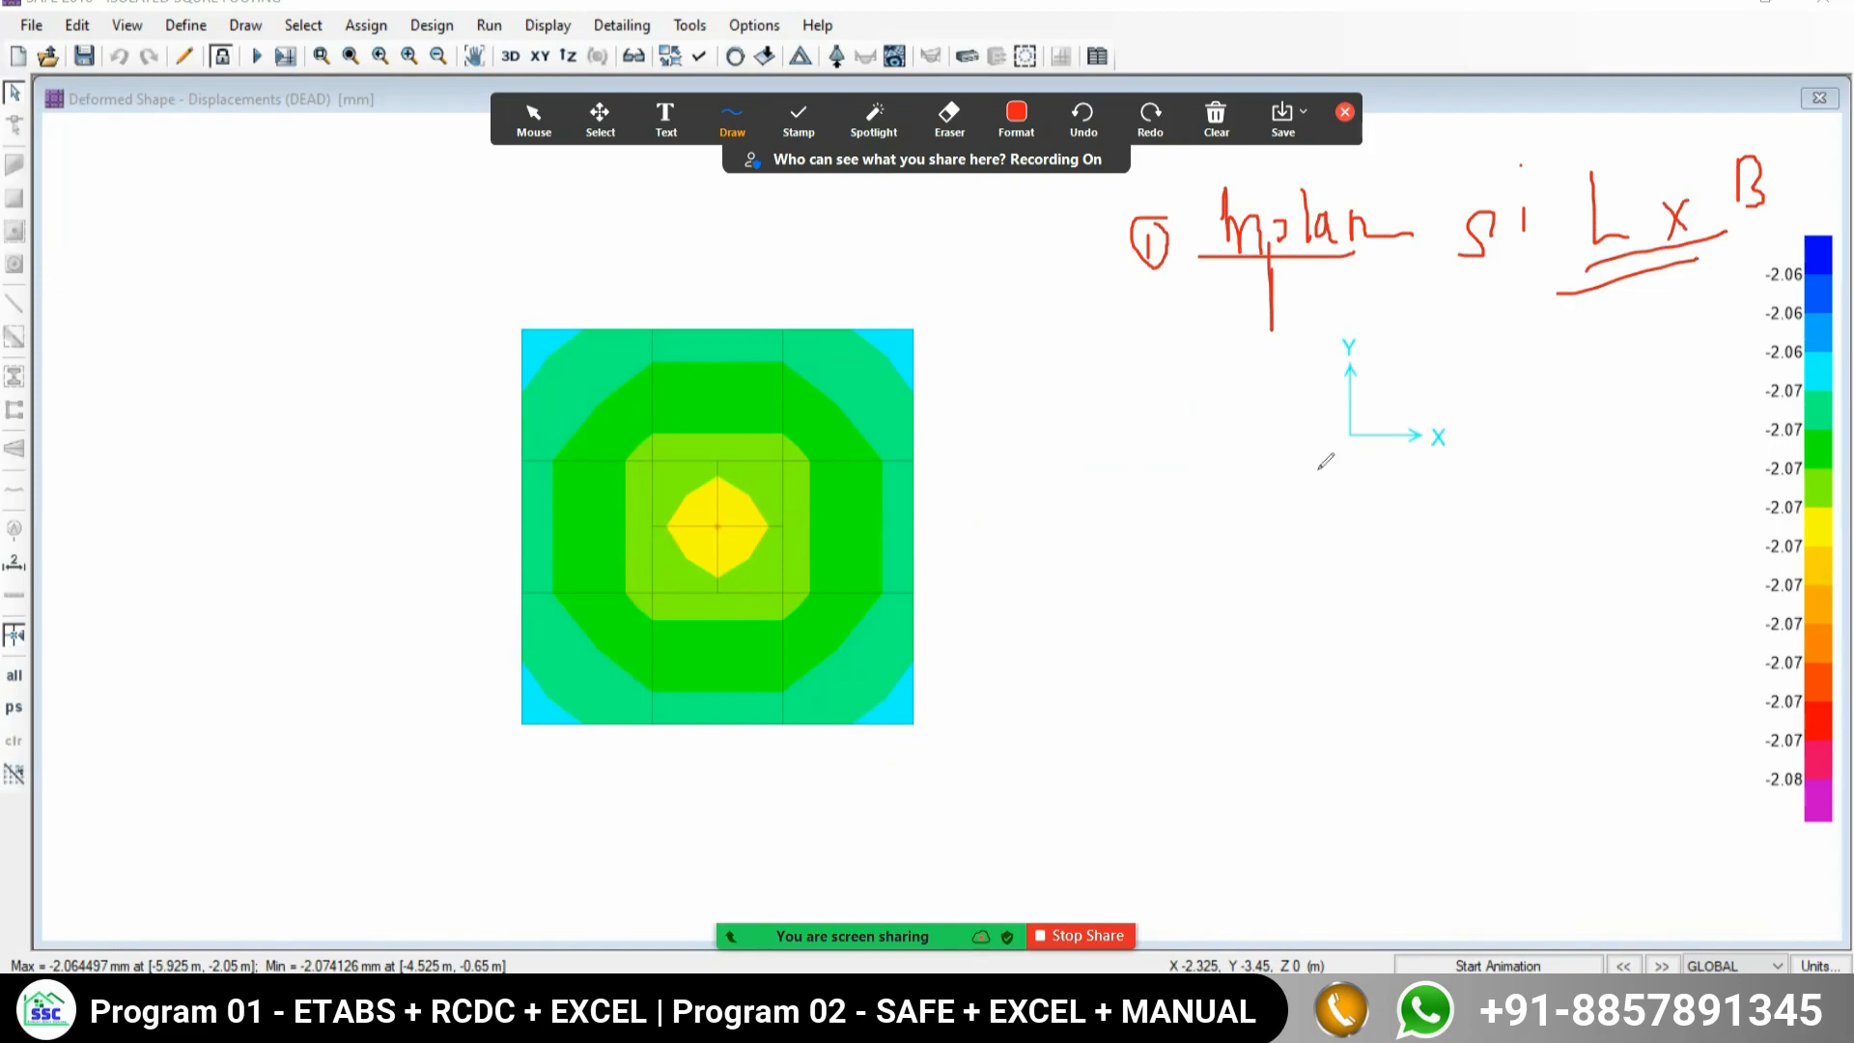
pyautogui.moveTo(1692, 126)
pyautogui.mouseDown()
pyautogui.moveTo(1647, 124)
pyautogui.moveTo(1564, 194)
pyautogui.moveTo(1632, 282)
pyautogui.moveTo(1720, 288)
pyautogui.moveTo(1704, 122)
pyautogui.moveTo(1664, 125)
pyautogui.mouseUp()
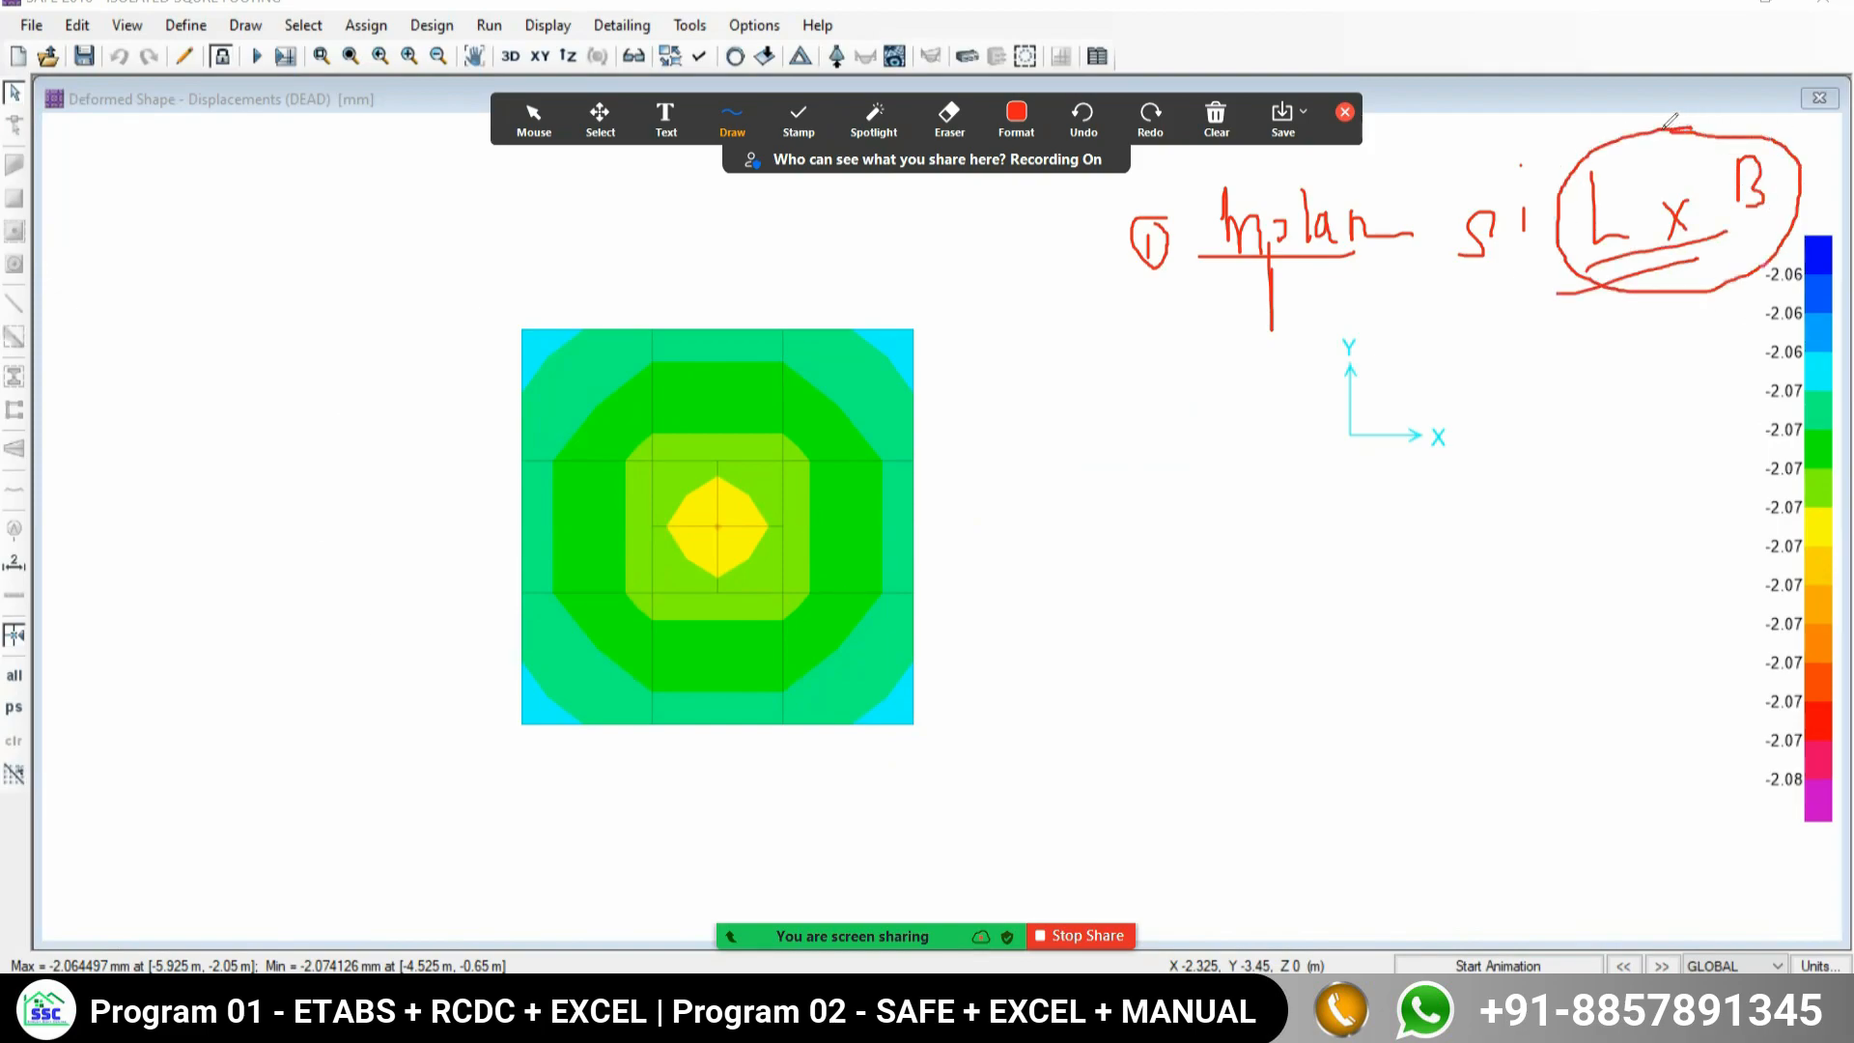